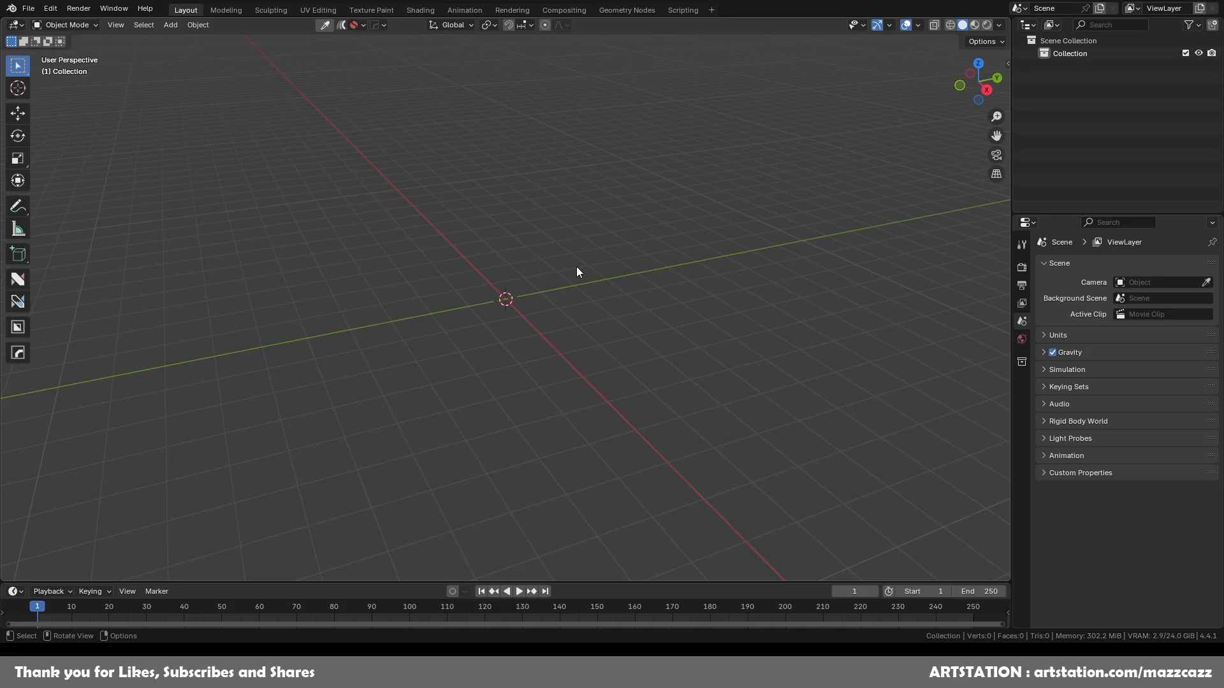
# Step: Add a mesh cylinder at the world origin and set its vertices to 24
pyautogui.hotkey('shift', 'a')
pyautogui.moveTo(557, 292)
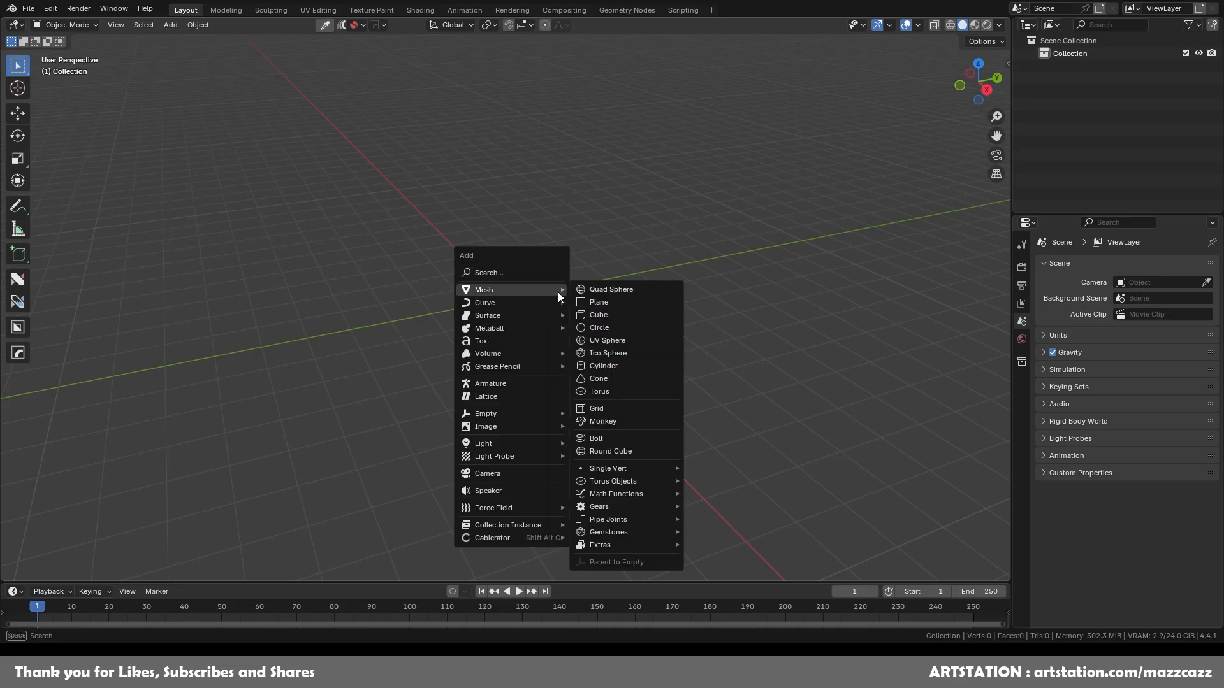
pyautogui.click(626, 363)
pyautogui.scroll(4, 445, 397)
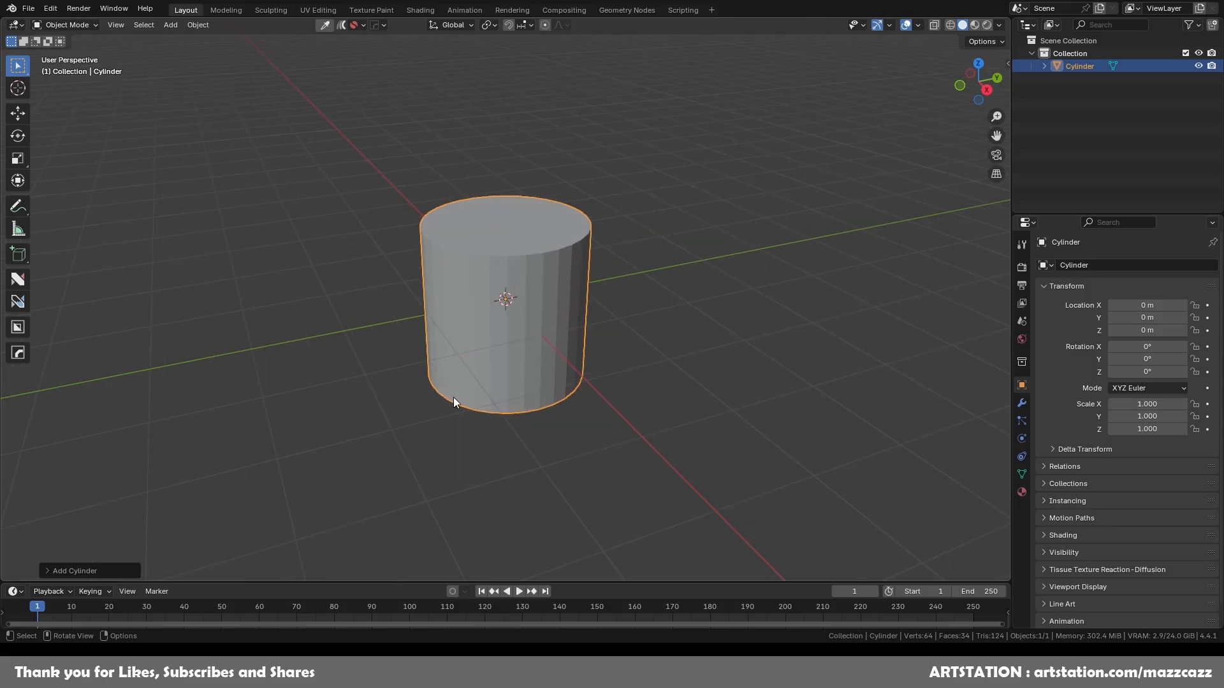
pyautogui.click(117, 565)
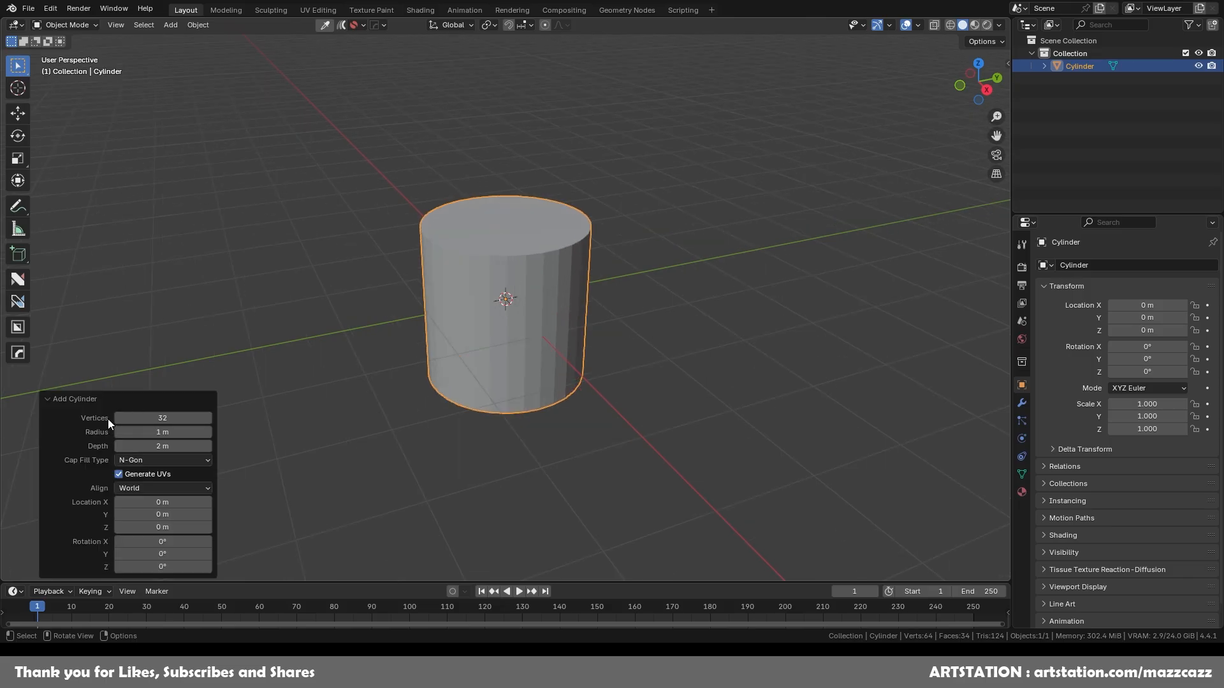
pyautogui.click(171, 421)
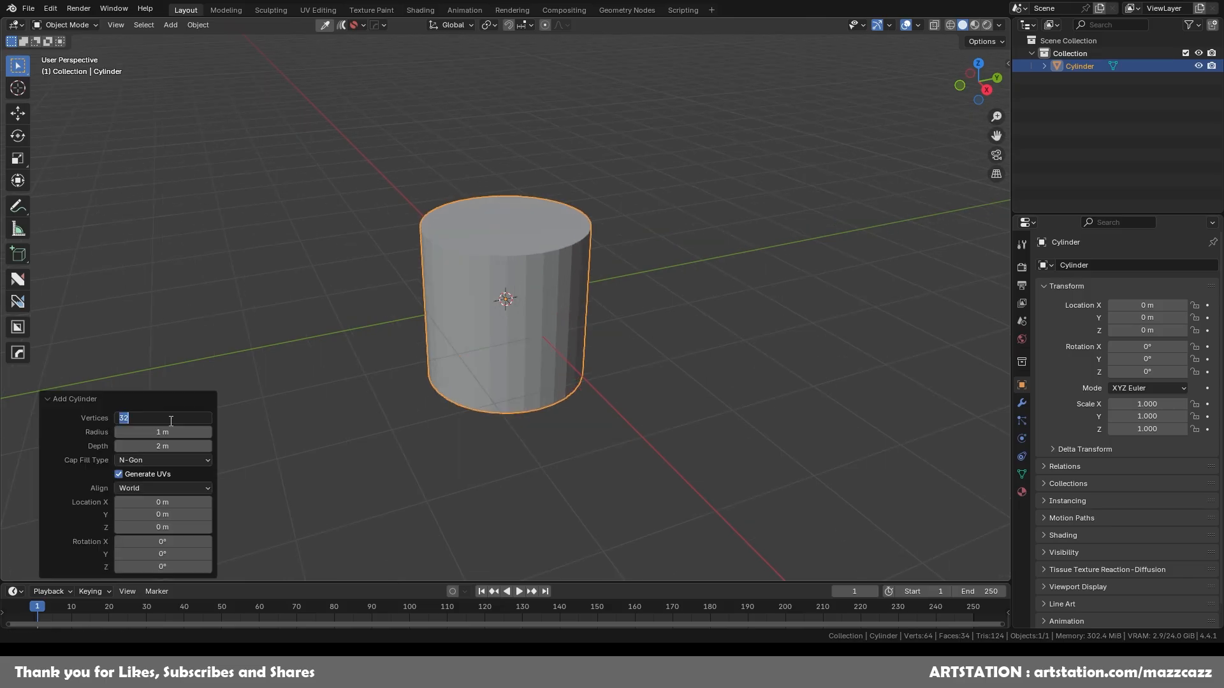
pyautogui.write('24')
pyautogui.press('Return')
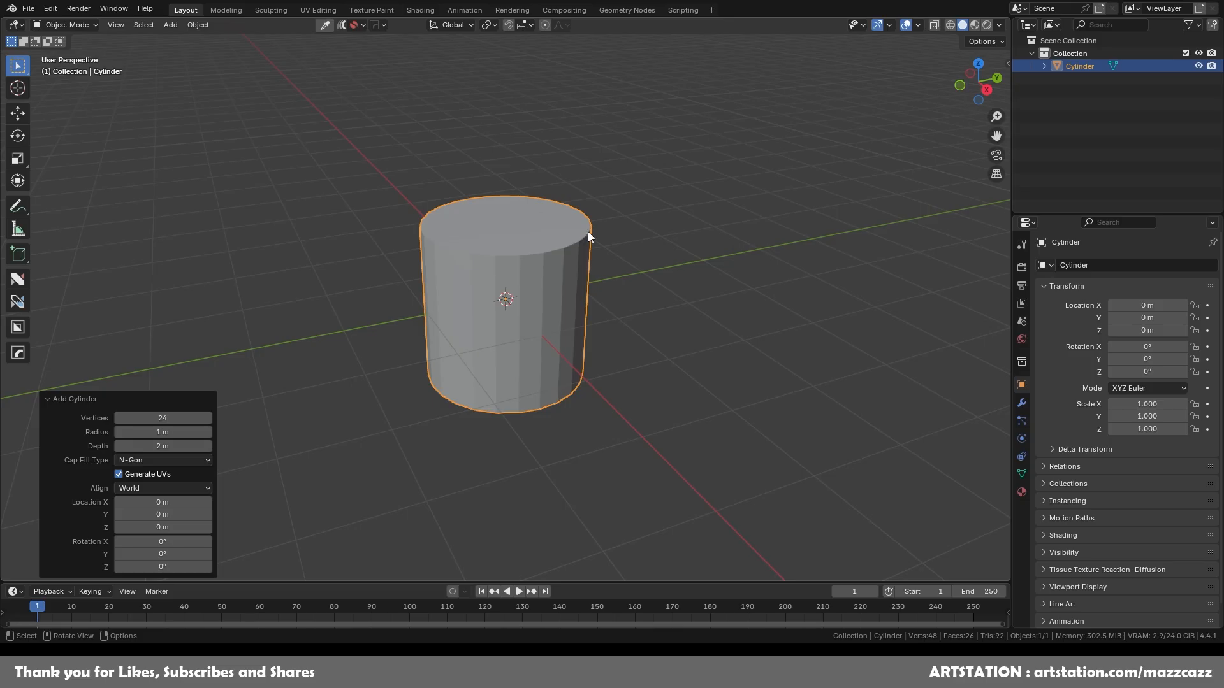
pyautogui.click(299, 390)
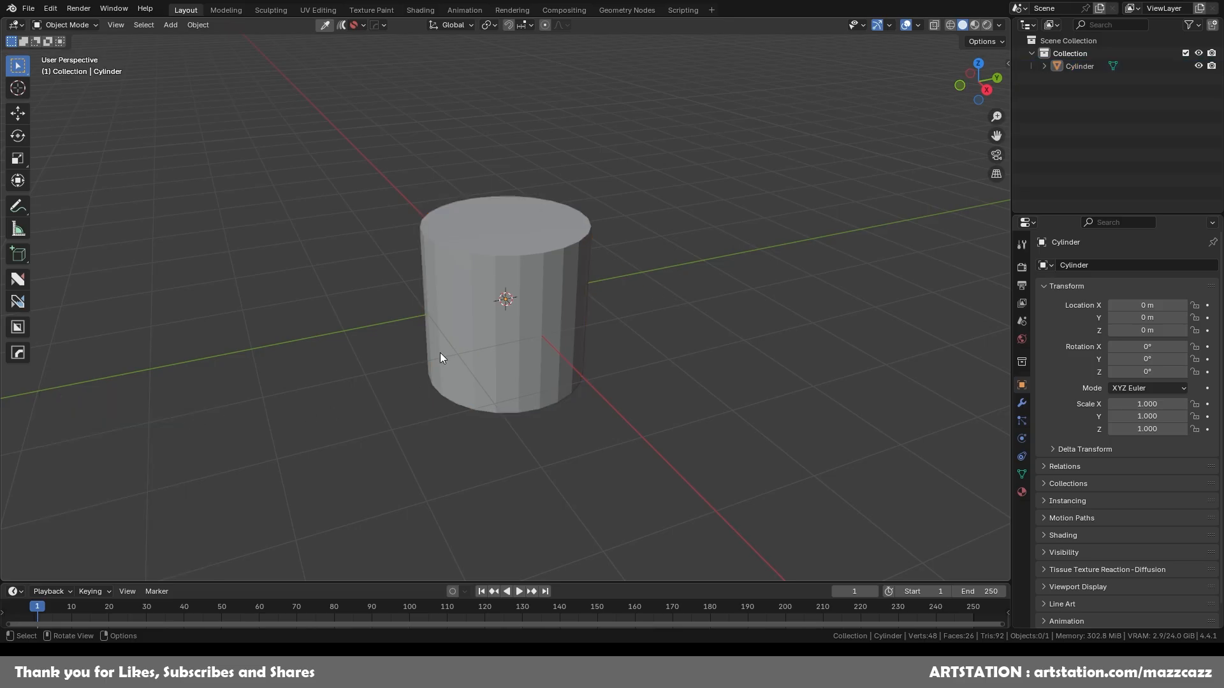
# Step: In front orthographic view, scale the cylinder by 2 along the Z axis and apply the scale
pyautogui.click(520, 343)
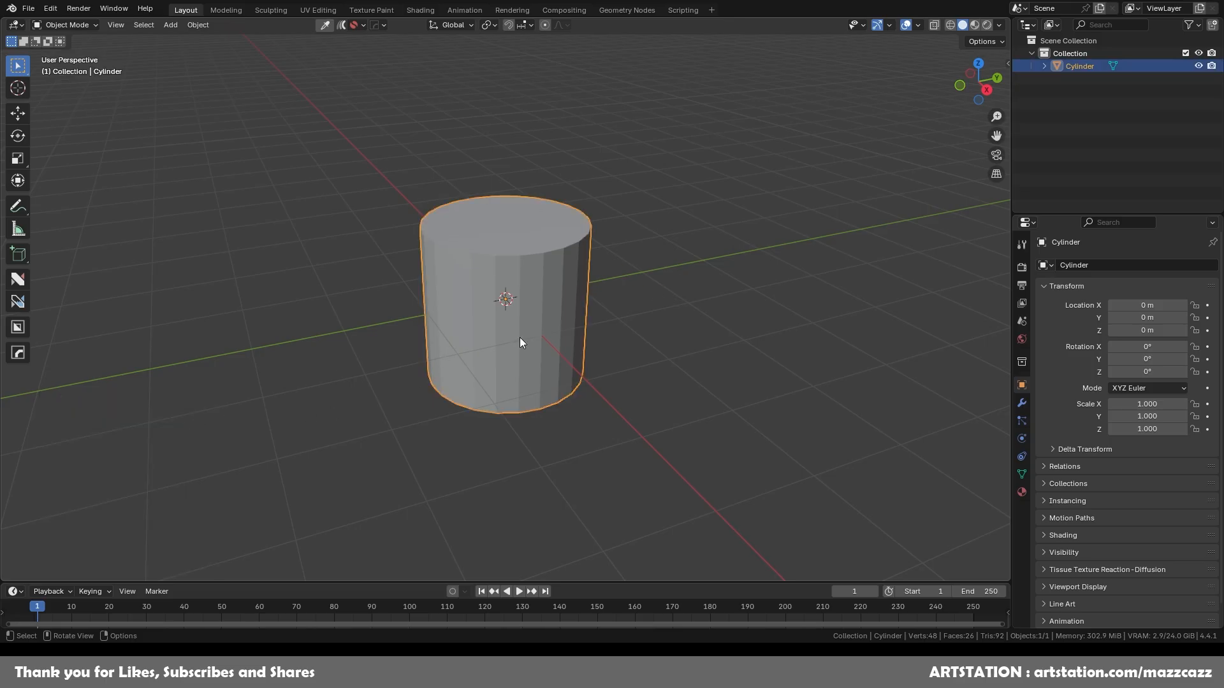
pyautogui.moveTo(518, 338); pyautogui.dragTo(605, 290, button='middle')
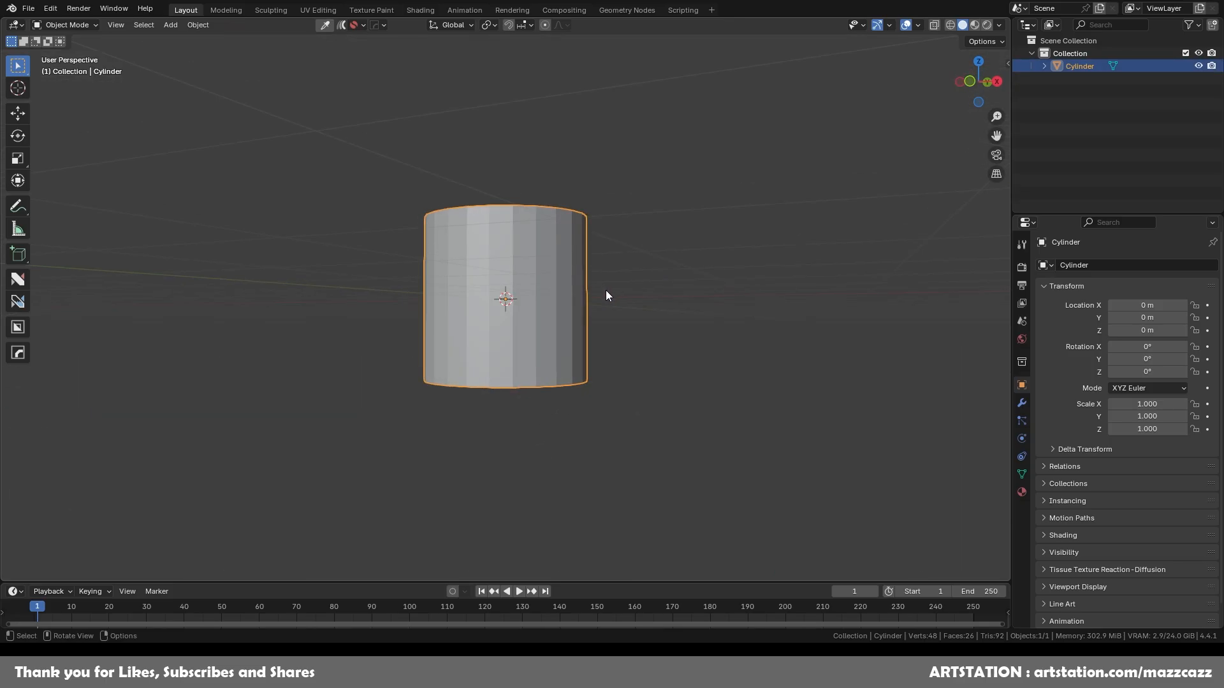
pyautogui.click(970, 81)
pyautogui.press('s')
pyautogui.press('z')
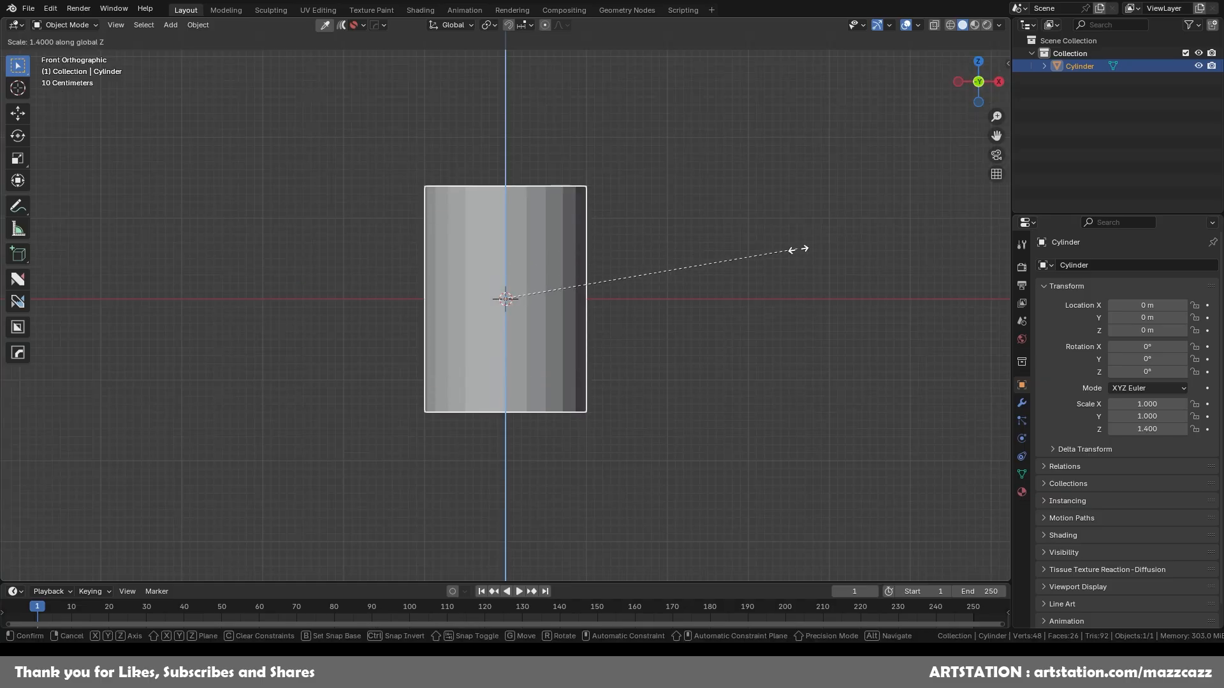
pyautogui.click(928, 233)
pyautogui.hotkey('ctrl', 'a')
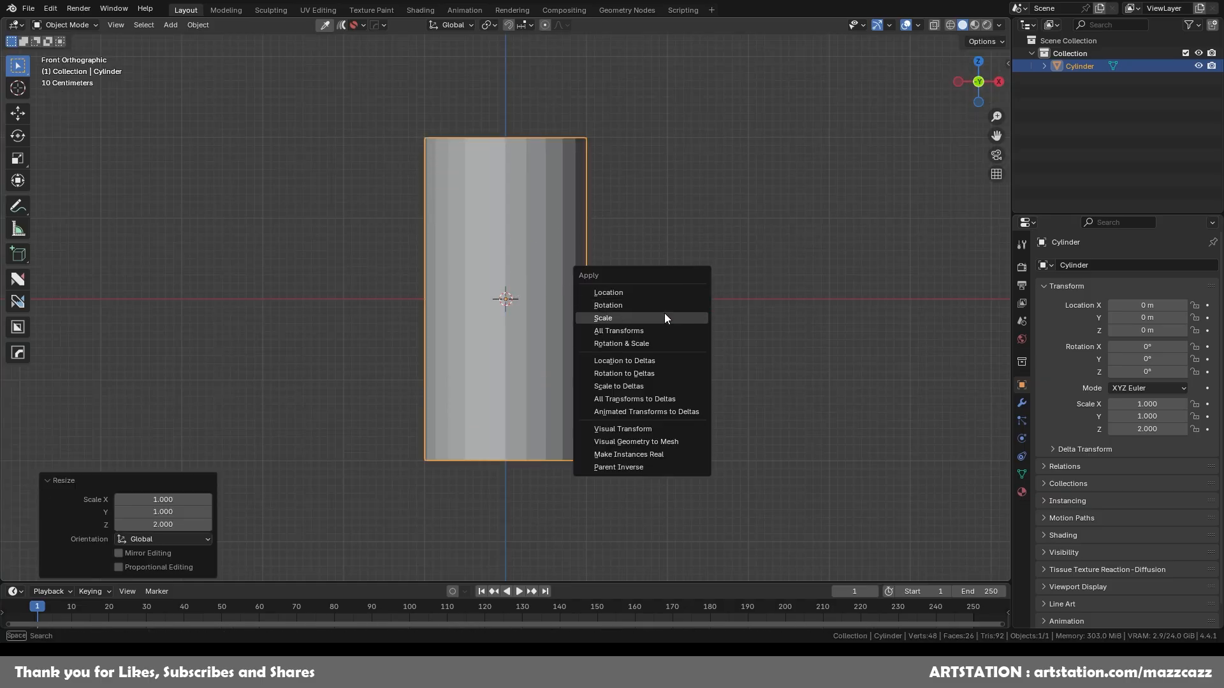
pyautogui.click(656, 317)
# Step: Duplicate the cylinder in place and rotate the copy 90° about the Y axis to form a cross
pyautogui.hotkey('shift', 'd')
pyautogui.rightClick(805, 266)
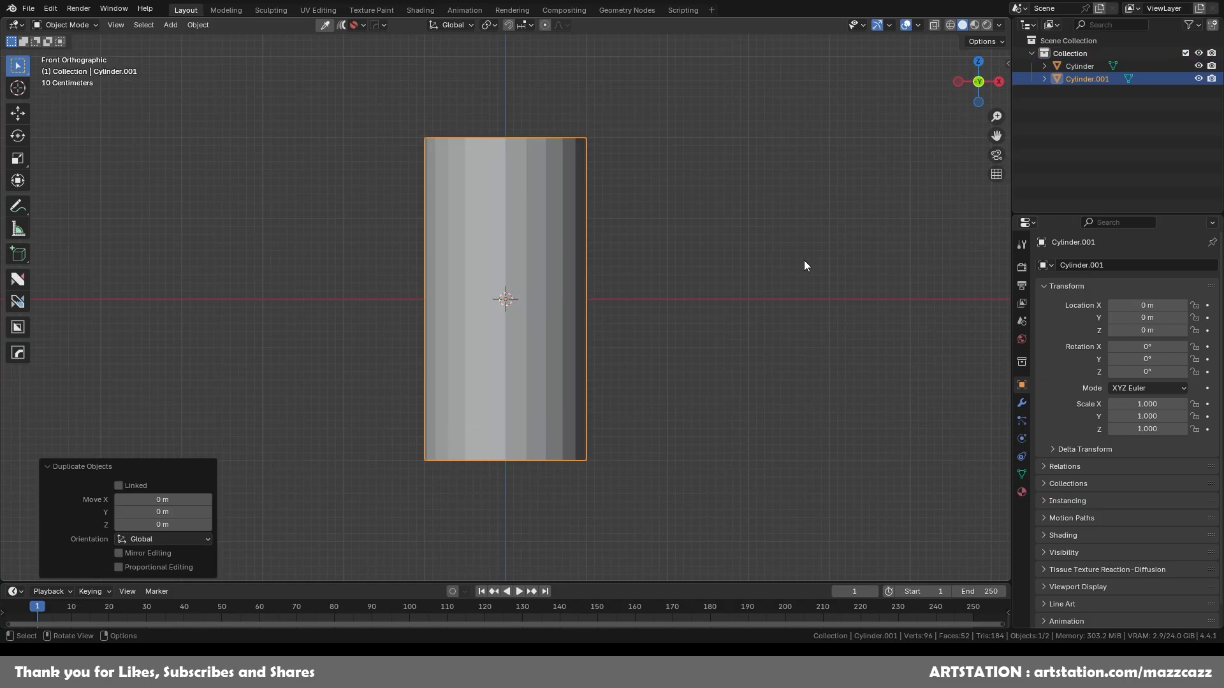
pyautogui.press('r')
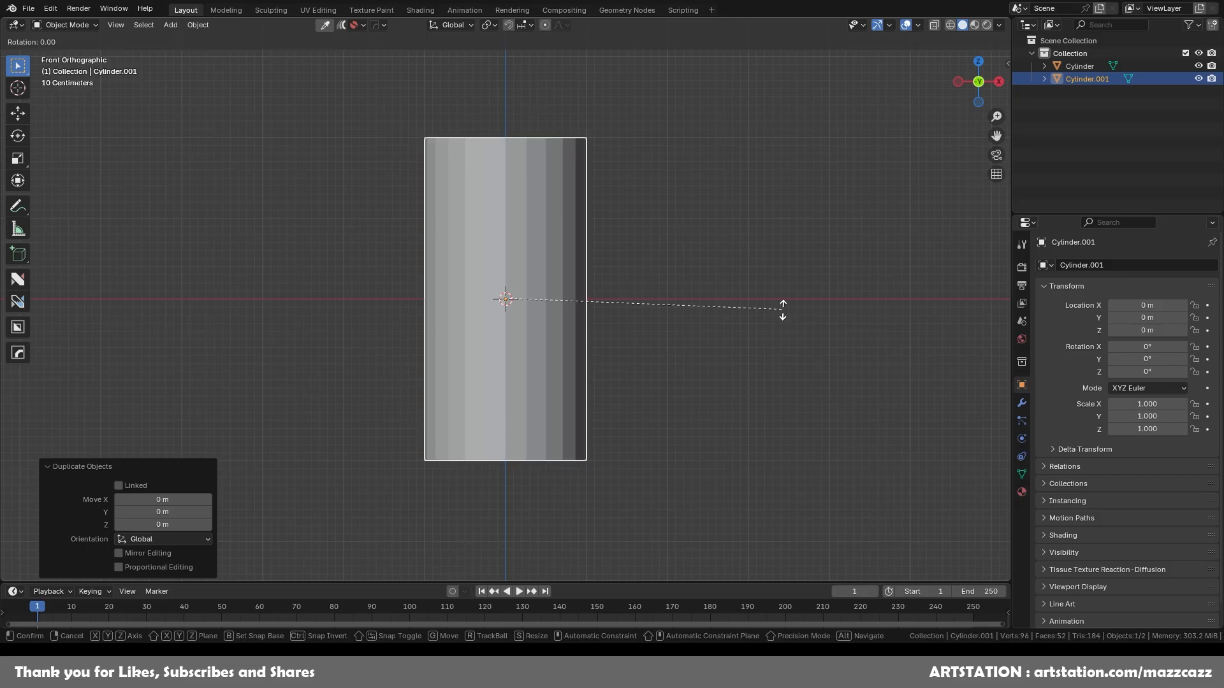
pyautogui.write('y90')
pyautogui.press('Return')
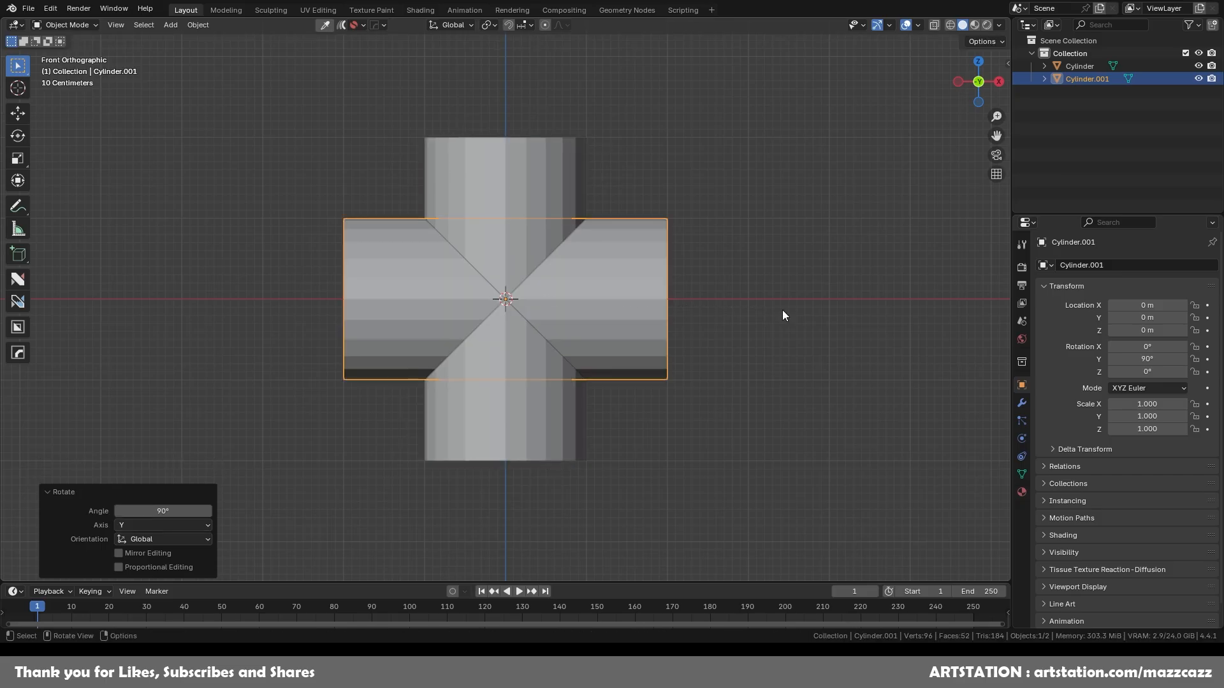
pyautogui.click(793, 265)
# Step: Examine how the edges of the two crossing cylinders line up at their intersection, in both Edit and Object Mode
pyautogui.moveTo(793, 265); pyautogui.dragTo(723, 356, button='middle')
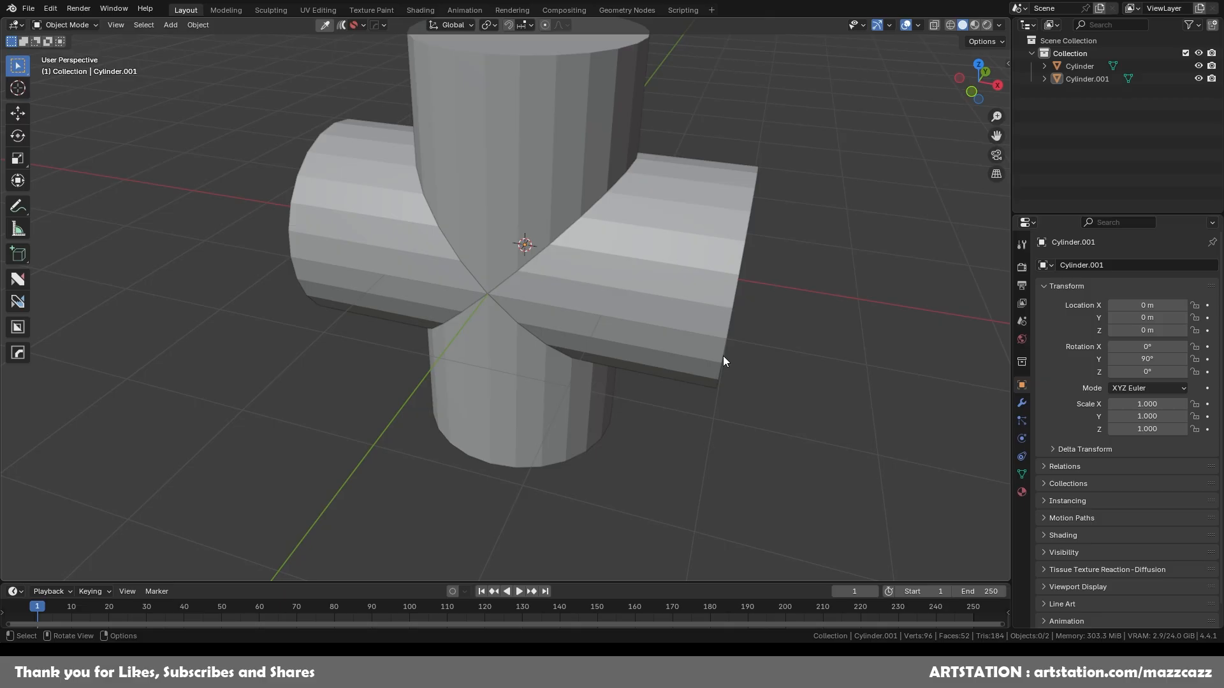
pyautogui.scroll(4, 594, 332)
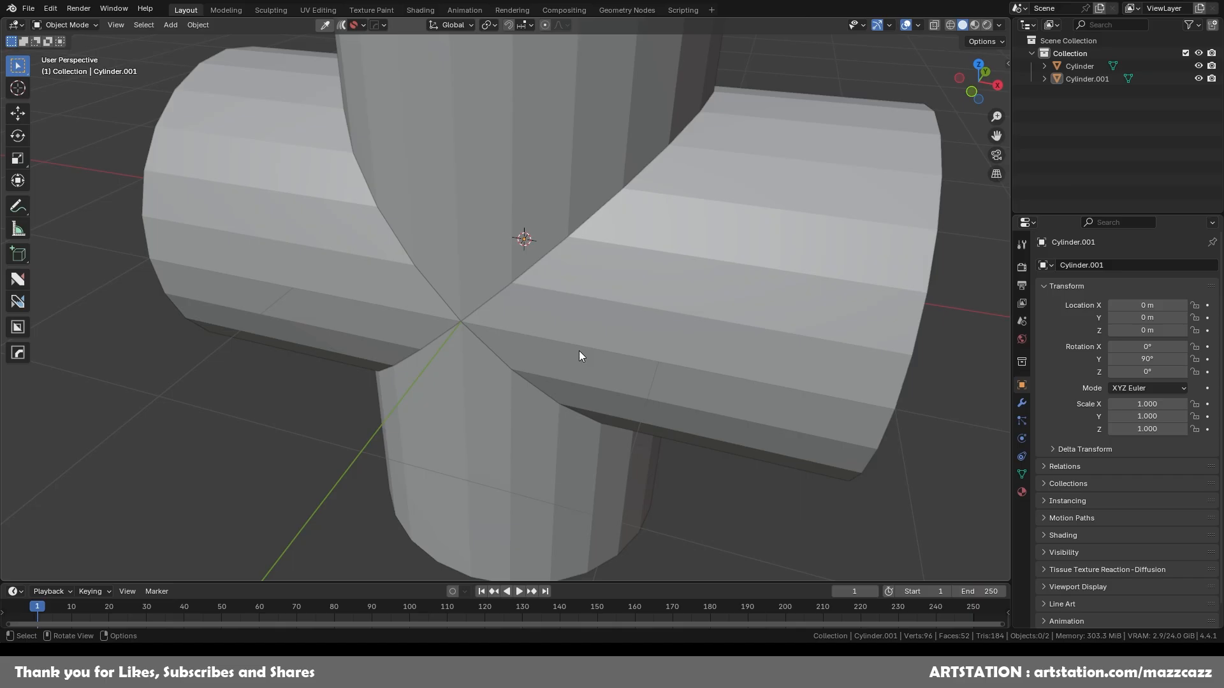
pyautogui.click(578, 355)
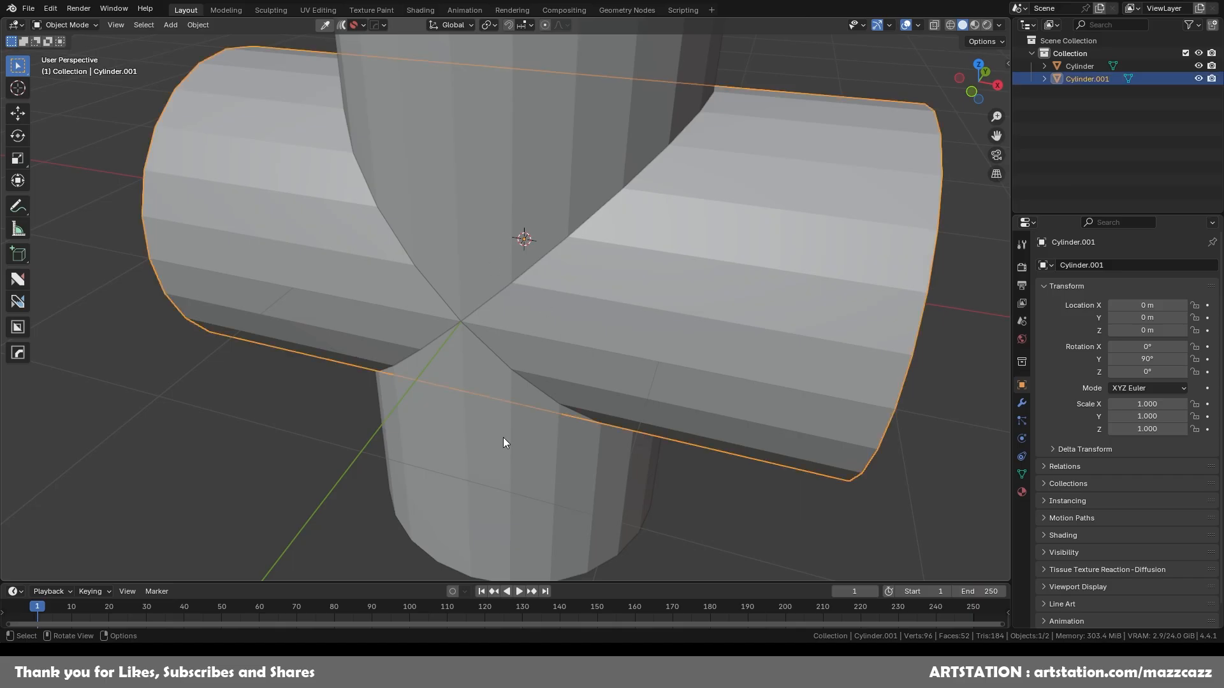
pyautogui.keyDown('shift'); pyautogui.click(593, 474); pyautogui.keyUp('shift')
pyautogui.press('Tab')
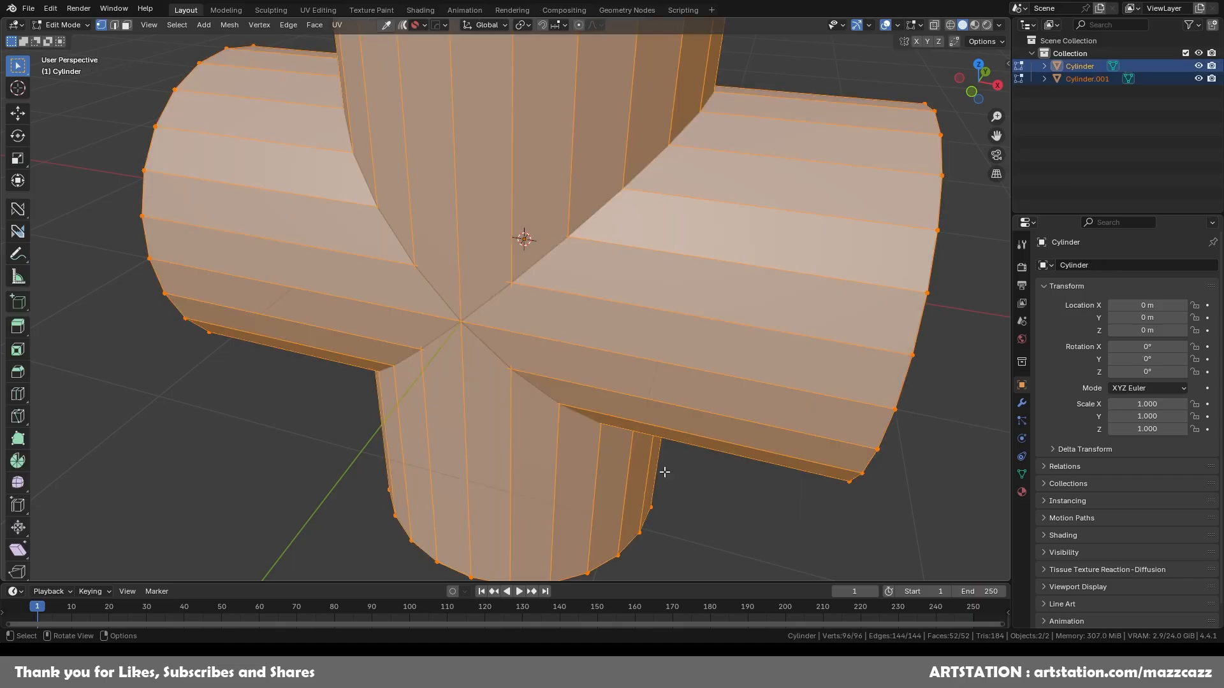
pyautogui.hotkey('alt', 'a')
pyautogui.scroll(2, 598, 385)
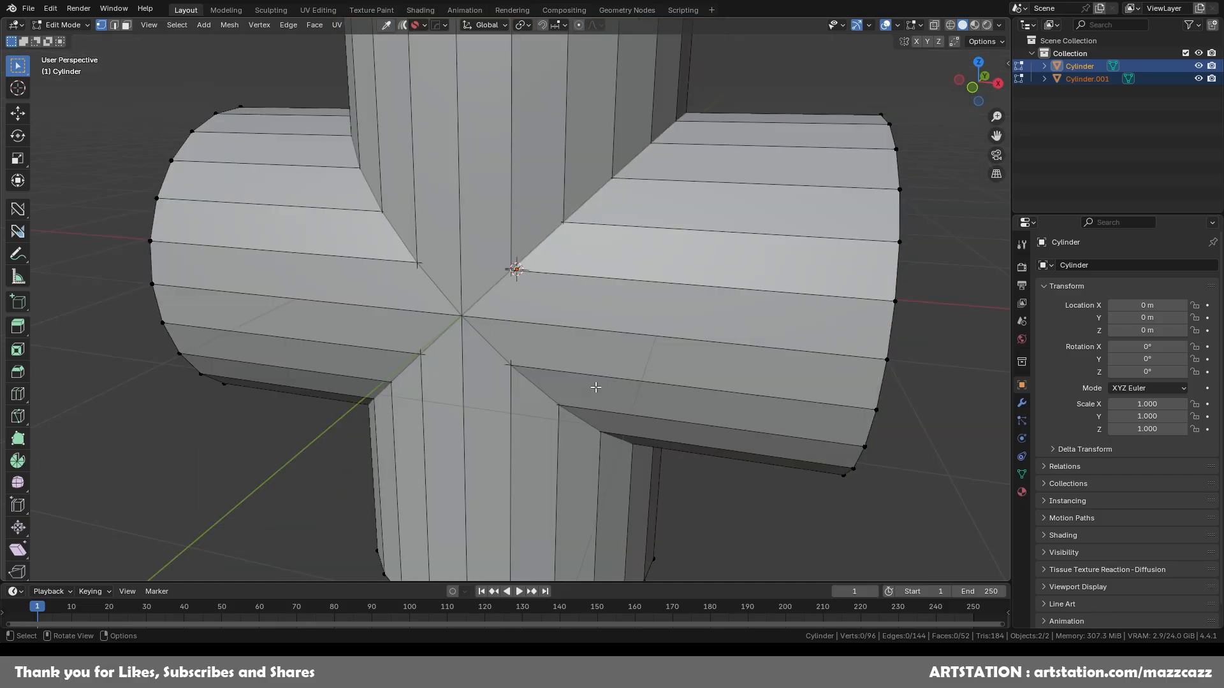
pyautogui.press('Tab')
pyautogui.scroll(4, 553, 293)
pyautogui.scroll(1, 519, 246)
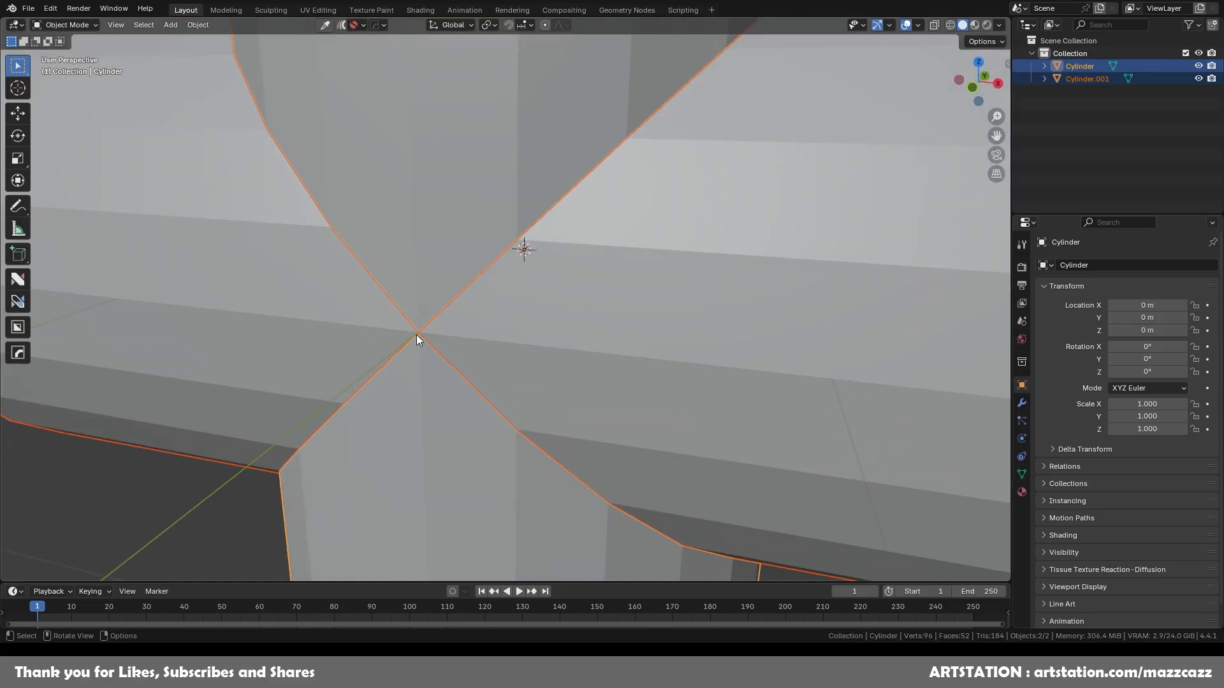
pyautogui.scroll(-8, 416, 335)
pyautogui.click(742, 304)
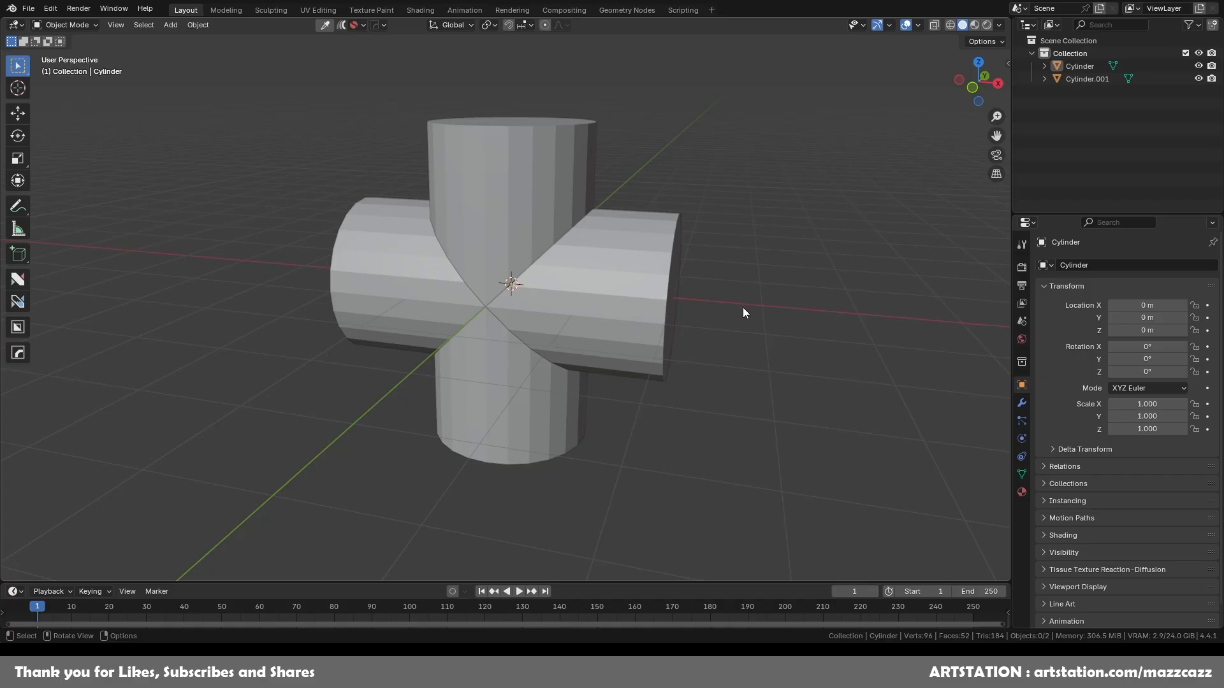
pyautogui.scroll(4, 508, 290)
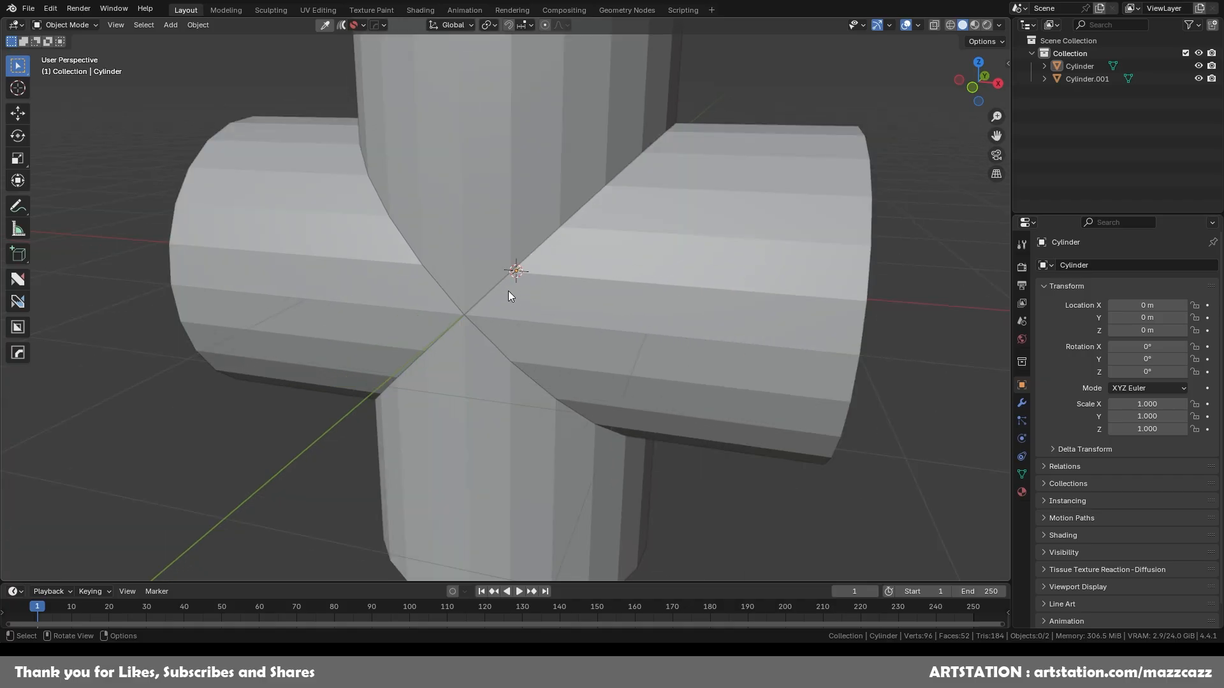
# Step: Join the horizontal cylinder to the vertical one with a HardOps Boolean Union
pyautogui.click(624, 325)
pyautogui.keyDown('shift'); pyautogui.click(508, 93); pyautogui.keyUp('shift')
pyautogui.scroll(-3, 648, 335)
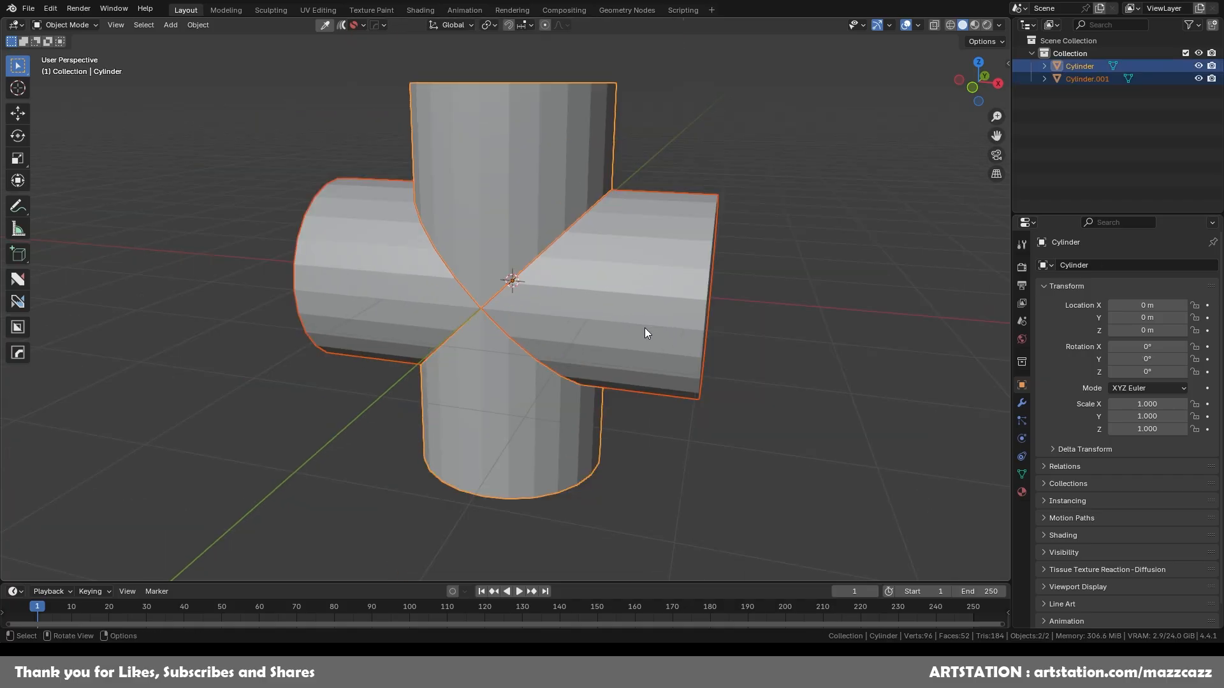
pyautogui.press('q')
pyautogui.moveTo(630, 373)
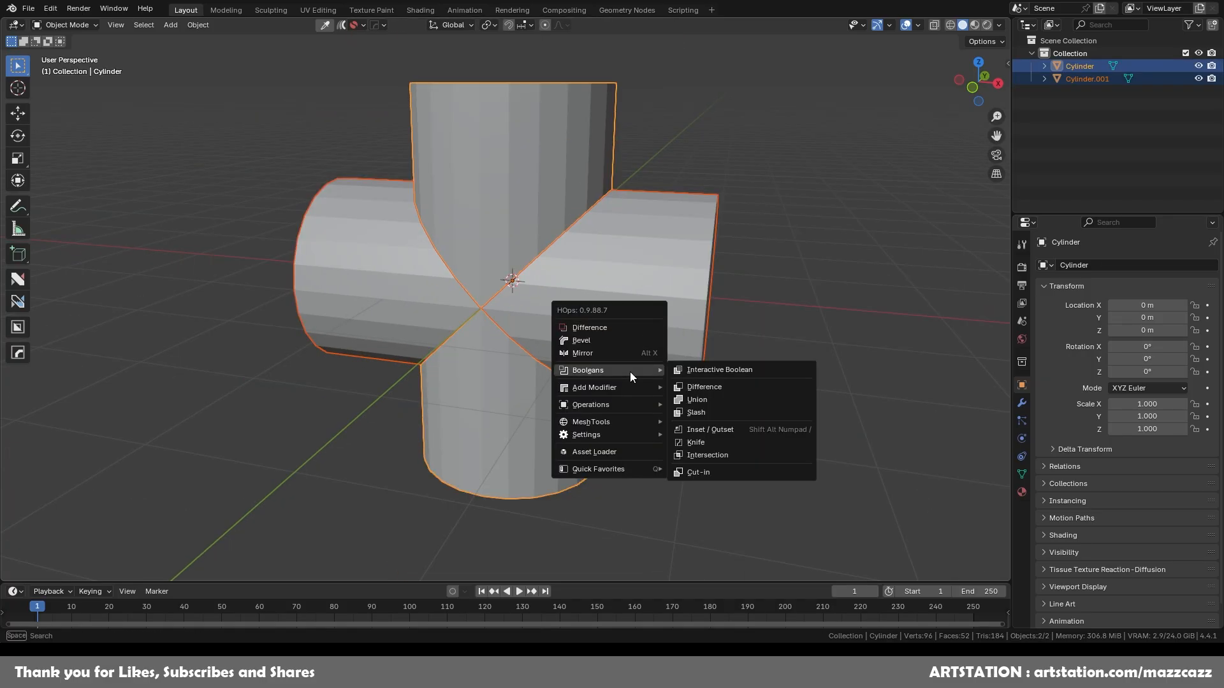
pyautogui.click(712, 396)
# Step: Apply the vertical cylinder's Boolean modifier with Smart Apply and hide the horizontal cutter cylinder
pyautogui.click(561, 102)
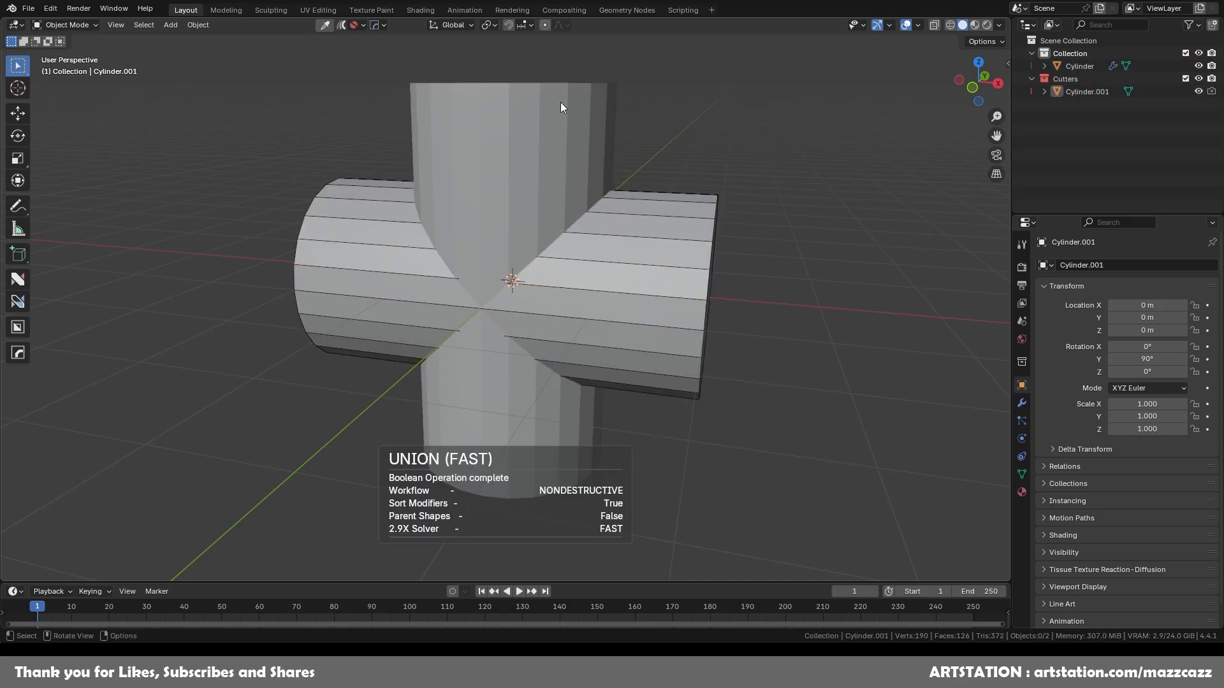
pyautogui.press('q')
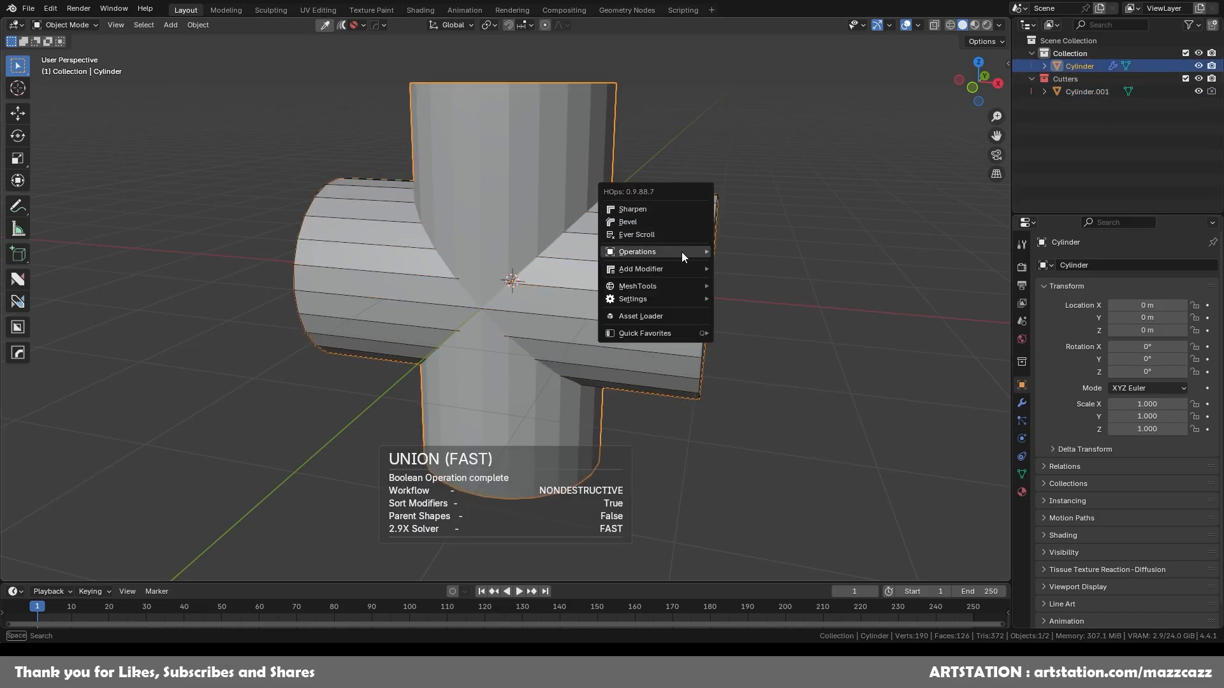
pyautogui.moveTo(675, 286)
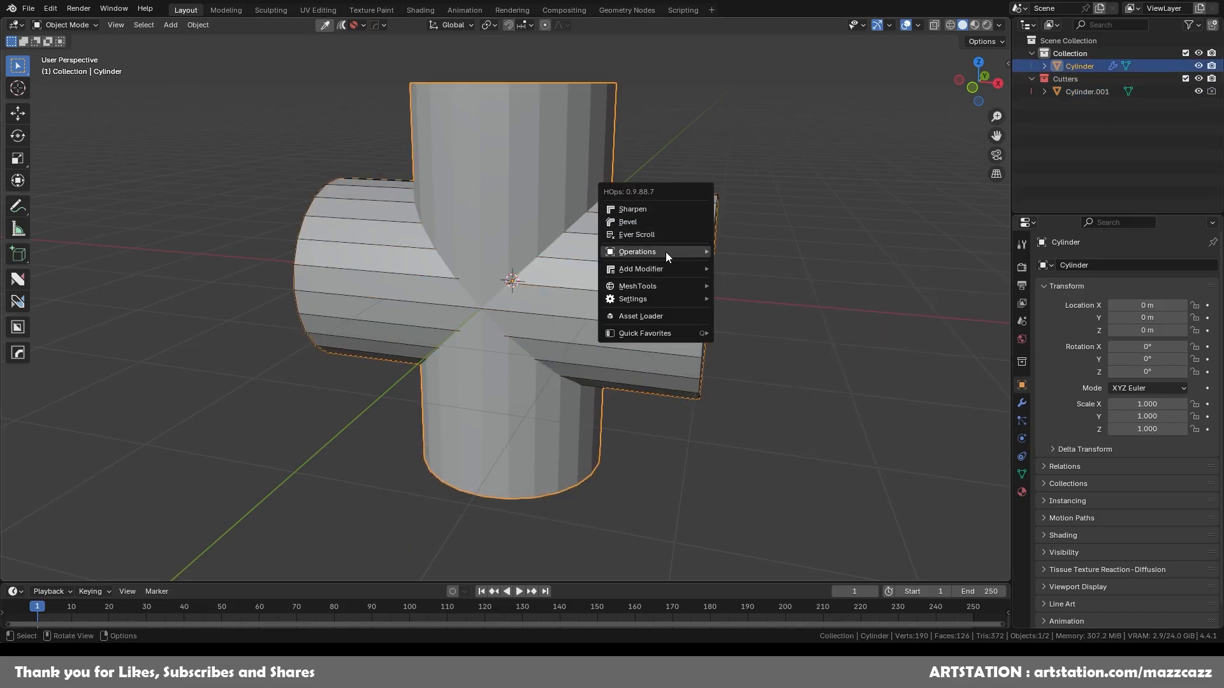
pyautogui.moveTo(667, 251)
pyautogui.click(761, 374)
pyautogui.click(1199, 91)
# Step: Inspect the merged mesh's topology around the junction in Edit Mode and in wireframe shading
pyautogui.press('Tab')
pyautogui.click(502, 285)
pyautogui.scroll(7, 526, 233)
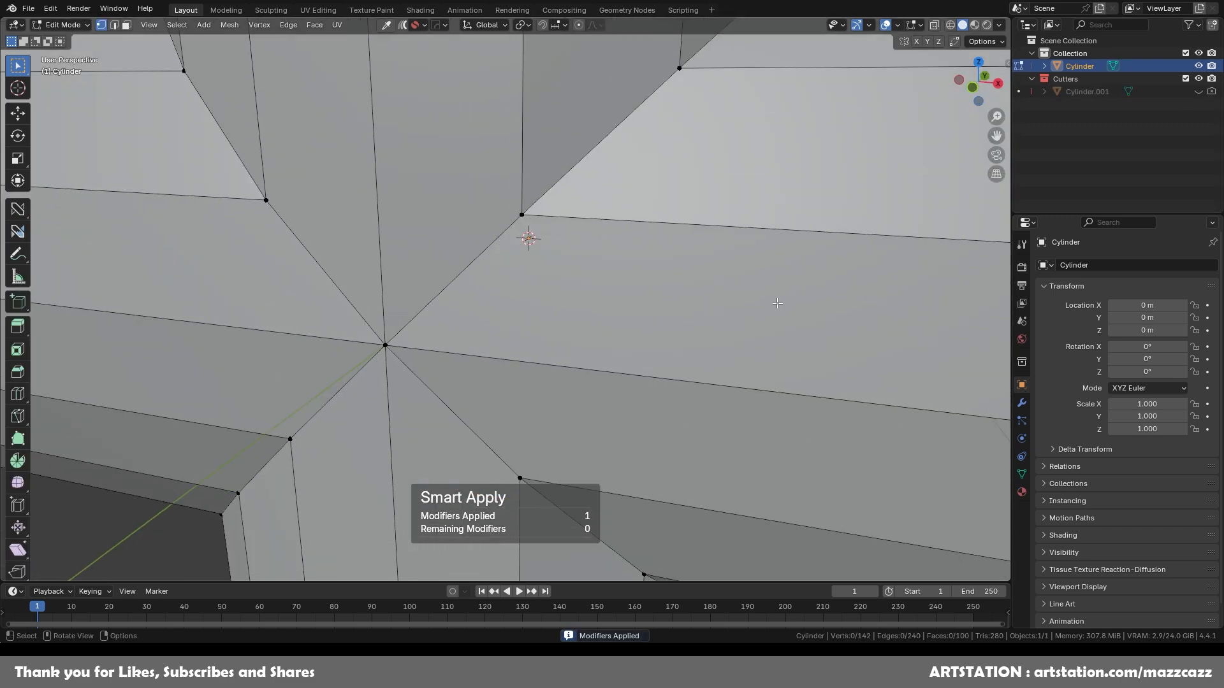
pyautogui.scroll(-7, 525, 233)
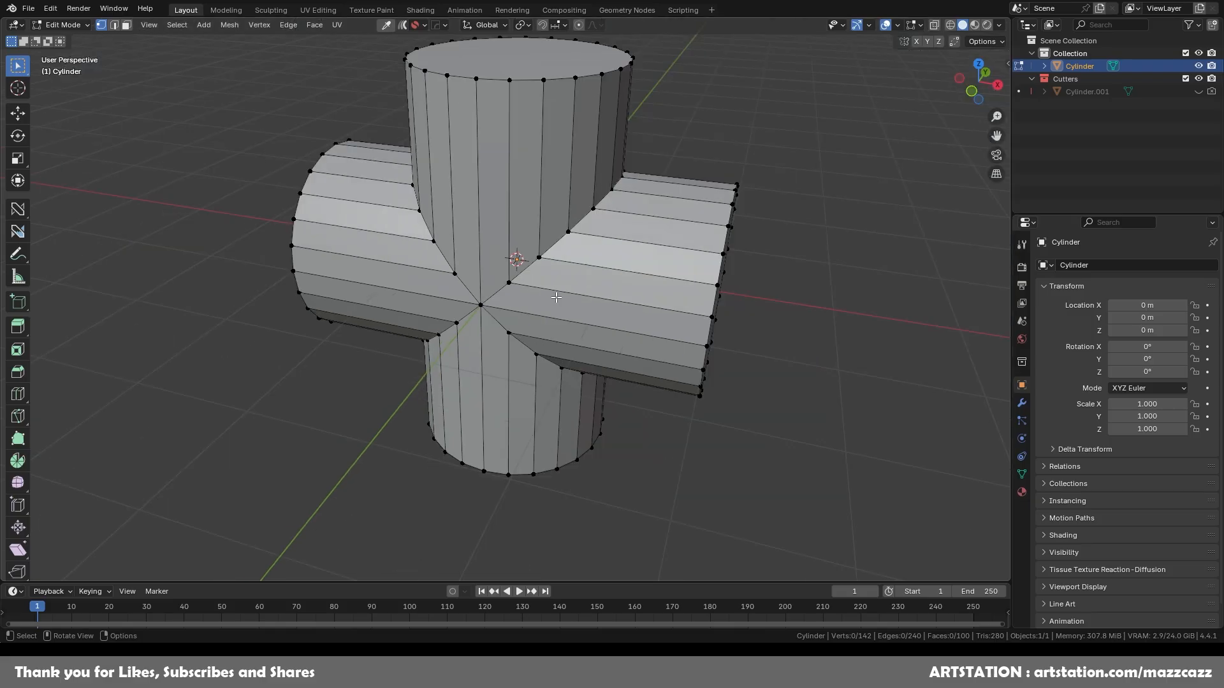
pyautogui.moveTo(557, 298)
pyautogui.mouseDown(button='middle')
pyautogui.moveTo(604, 235)
pyautogui.moveTo(557, 285)
pyautogui.mouseUp(button='middle')
pyautogui.press('3')
pyautogui.press('Tab')
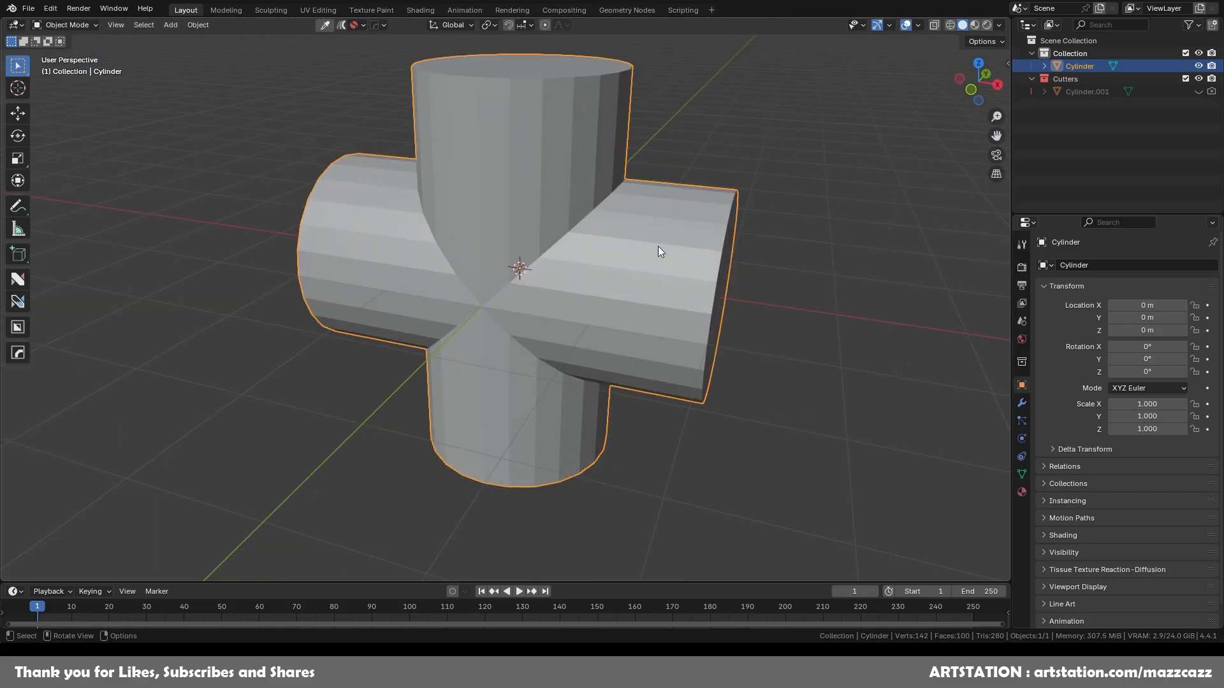
pyautogui.click(949, 24)
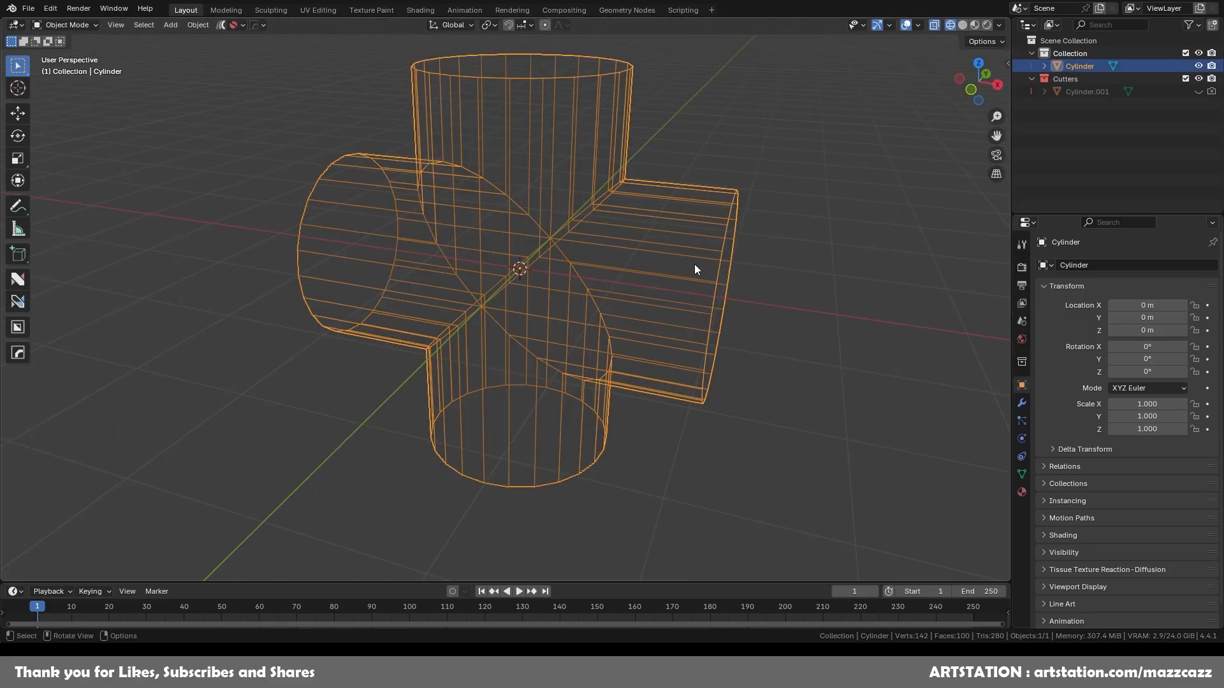
pyautogui.moveTo(695, 264); pyautogui.dragTo(854, 109, button='middle')
pyautogui.click(968, 24)
# Step: In Edit Mode, select the edge loops along the pipe intersections and around all four open-end rims
pyautogui.press('Tab')
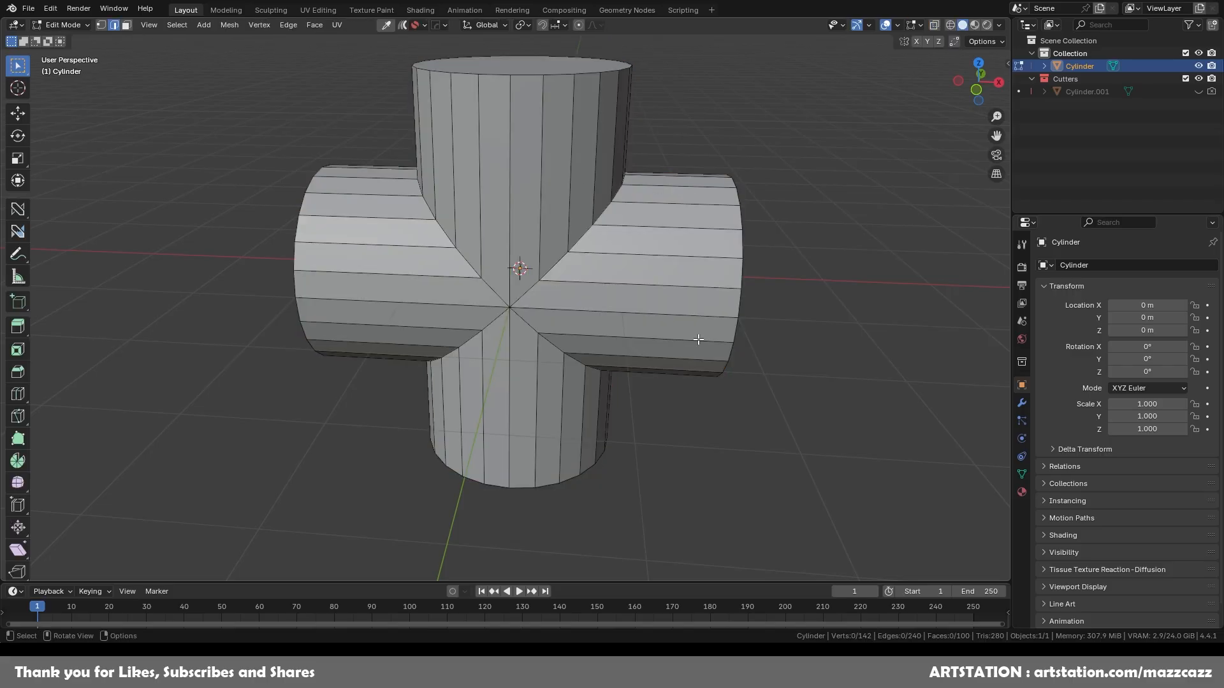
pyautogui.moveTo(581, 119); pyautogui.dragTo(561, 121, button='middle')
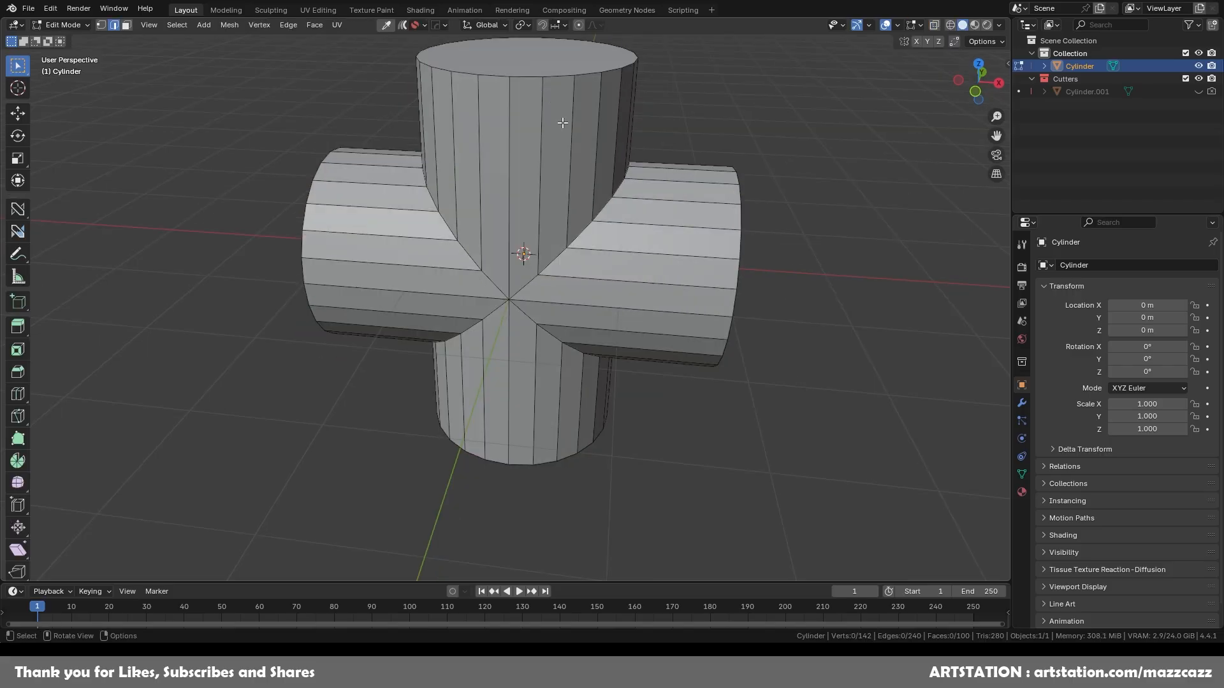
pyautogui.doubleClick(551, 77)
pyautogui.keyDown('alt'); pyautogui.keyDown('shift'); pyautogui.click(528, 279); pyautogui.keyUp('shift'); pyautogui.keyUp('alt')
pyautogui.keyDown('alt'); pyautogui.keyDown('shift'); pyautogui.click(497, 284); pyautogui.keyUp('shift'); pyautogui.keyUp('alt')
pyautogui.keyDown('alt'); pyautogui.keyDown('shift'); pyautogui.click(522, 314); pyautogui.keyUp('shift'); pyautogui.keyUp('alt')
pyautogui.keyDown('alt'); pyautogui.keyDown('shift'); pyautogui.click(495, 313); pyautogui.keyUp('shift'); pyautogui.keyUp('alt')
pyautogui.keyDown('alt'); pyautogui.keyDown('shift'); pyautogui.click(549, 459); pyautogui.keyUp('shift'); pyautogui.keyUp('alt')
pyautogui.keyDown('alt'); pyautogui.keyDown('shift'); pyautogui.click(737, 295); pyautogui.keyUp('shift'); pyautogui.keyUp('alt')
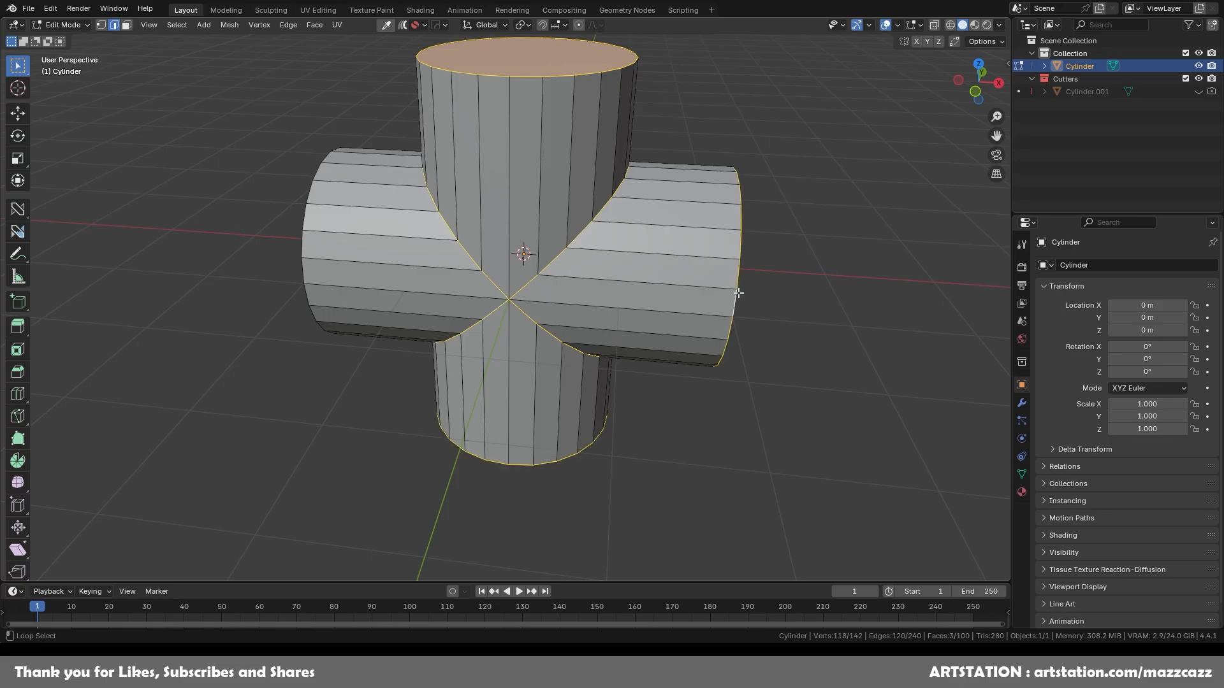
pyautogui.keyDown('alt'); pyautogui.keyDown('shift'); pyautogui.click(306, 274); pyautogui.keyUp('shift'); pyautogui.keyUp('alt')
pyautogui.moveTo(648, 302); pyautogui.dragTo(663, 292, button='middle')
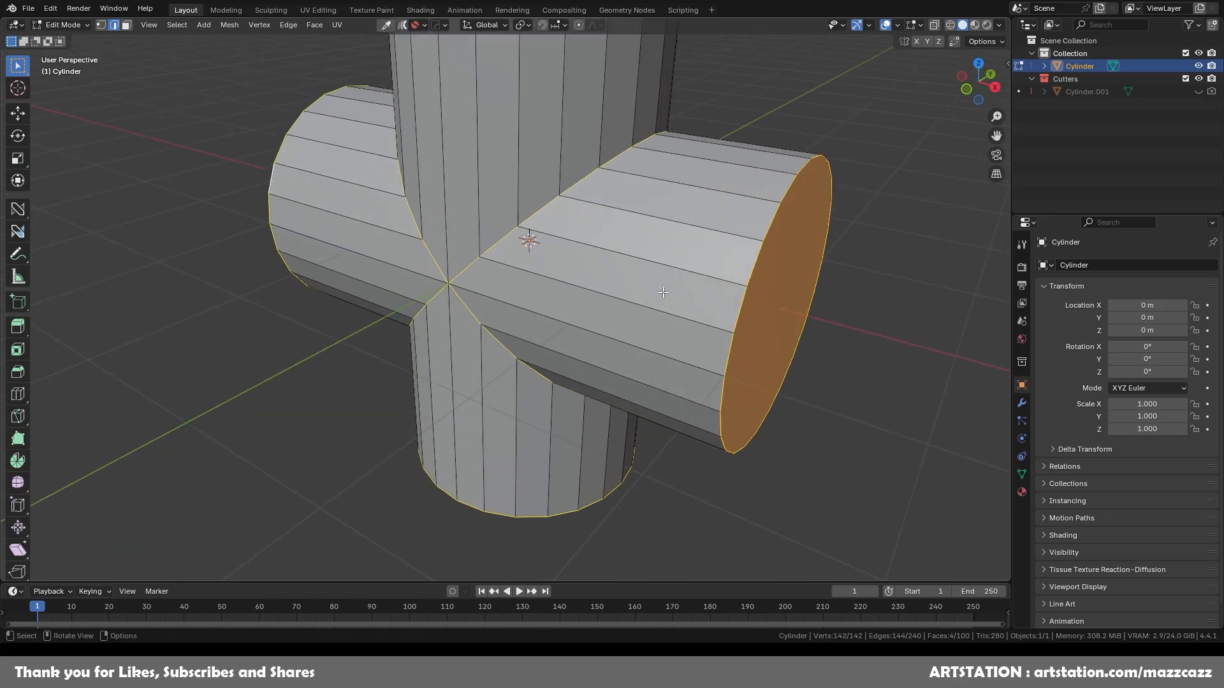
# Step: Offset the selected intersection and rim edges by about 0.055 with Offset Edges, creating parallel supporting loops
pyautogui.hotkey('shift', 'space')
pyautogui.click(666, 292)
pyautogui.hotkey('ctrl', 'b')
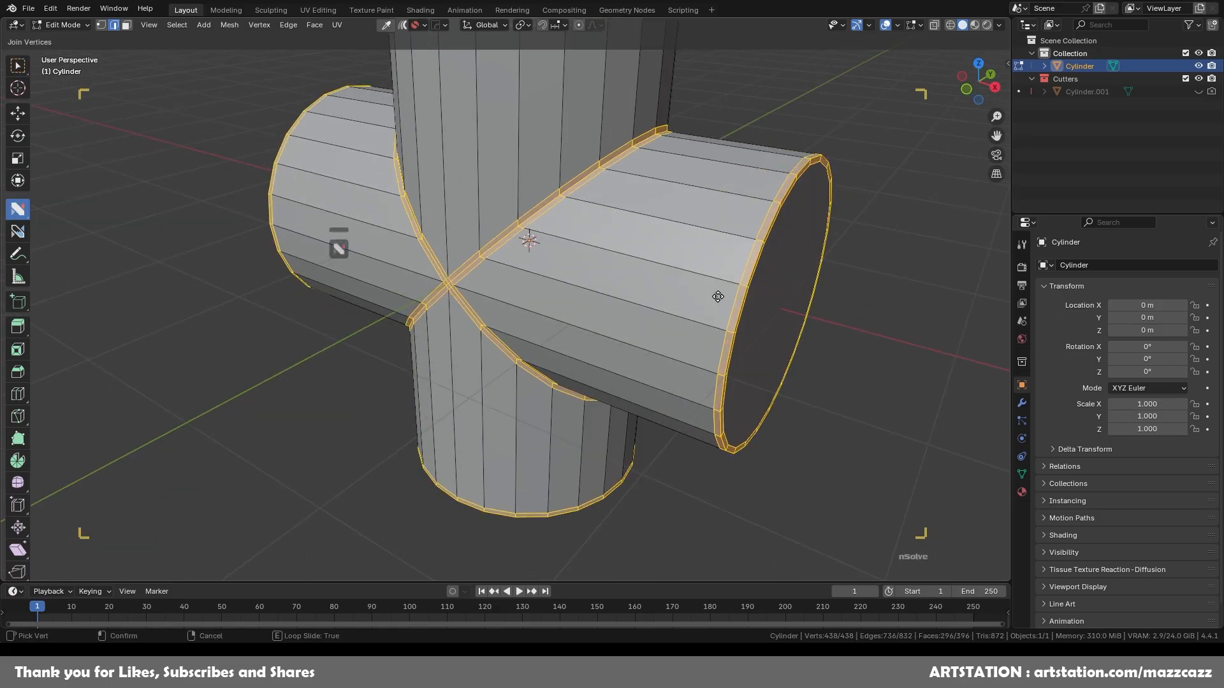
pyautogui.click(719, 297)
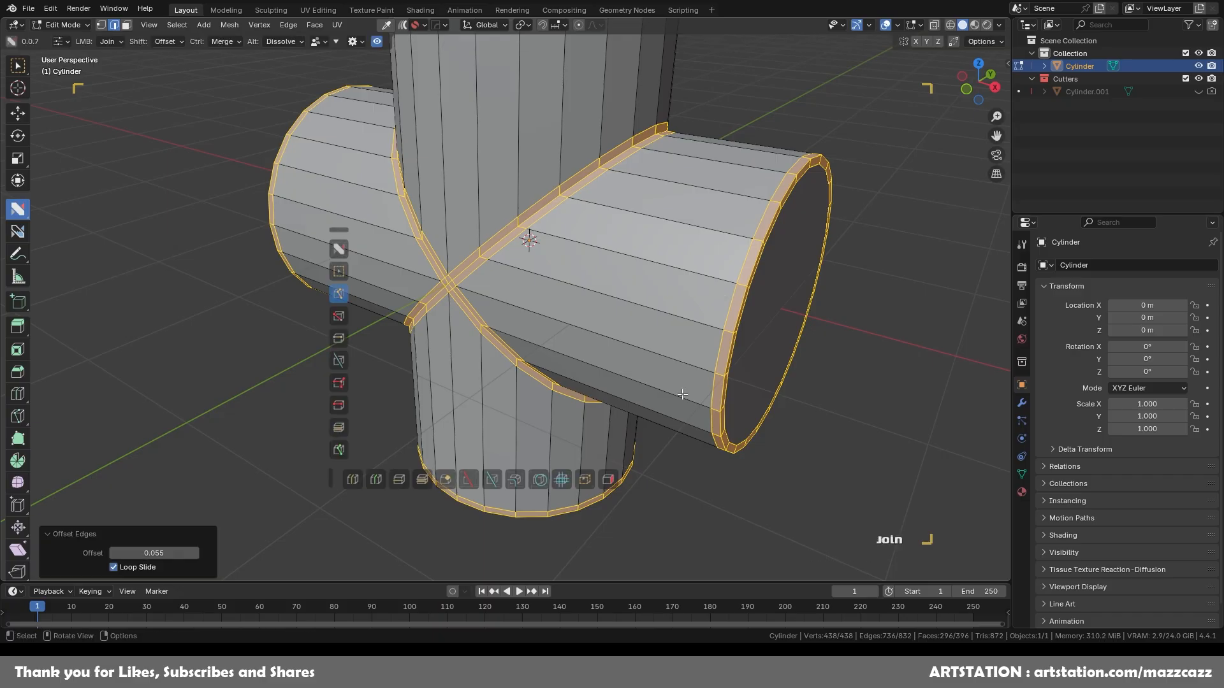
# Step: Add a level-2 Subdivision Surface modifier to the pipe junction and shade it smooth
pyautogui.press('Tab')
pyautogui.hotkey('ctrl', '2')
pyautogui.click(854, 243)
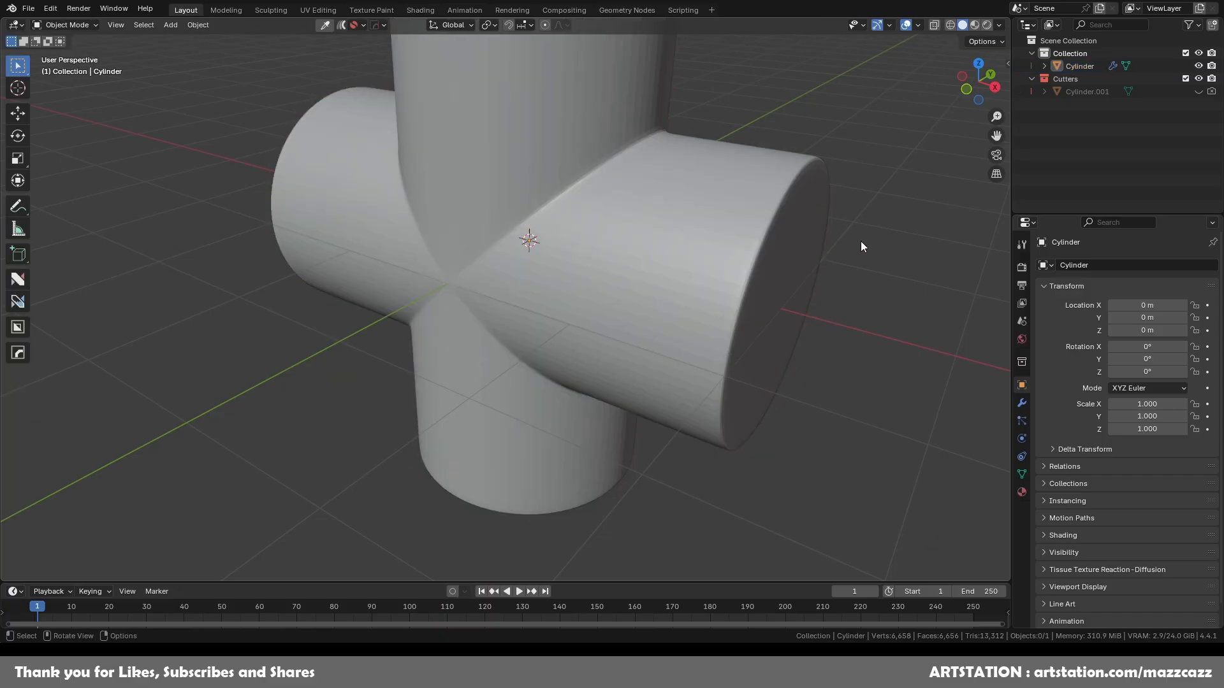
pyautogui.click(676, 253)
pyautogui.moveTo(666, 271); pyautogui.dragTo(704, 262, button='middle')
pyautogui.rightClick(705, 258)
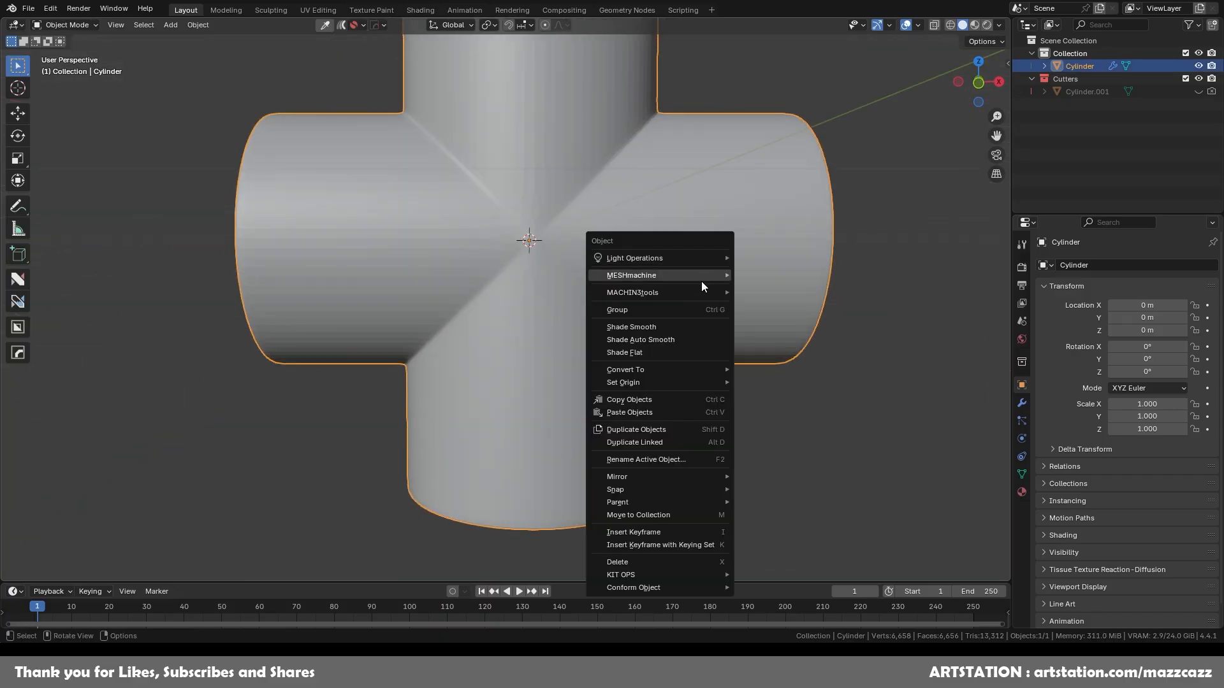
pyautogui.click(688, 326)
pyautogui.moveTo(783, 302); pyautogui.dragTo(763, 329, button='middle')
# Step: In Edit Mode, add three evenly spaced, unslid loop cuts around the right arm and three around the upper arm
pyautogui.press('Tab')
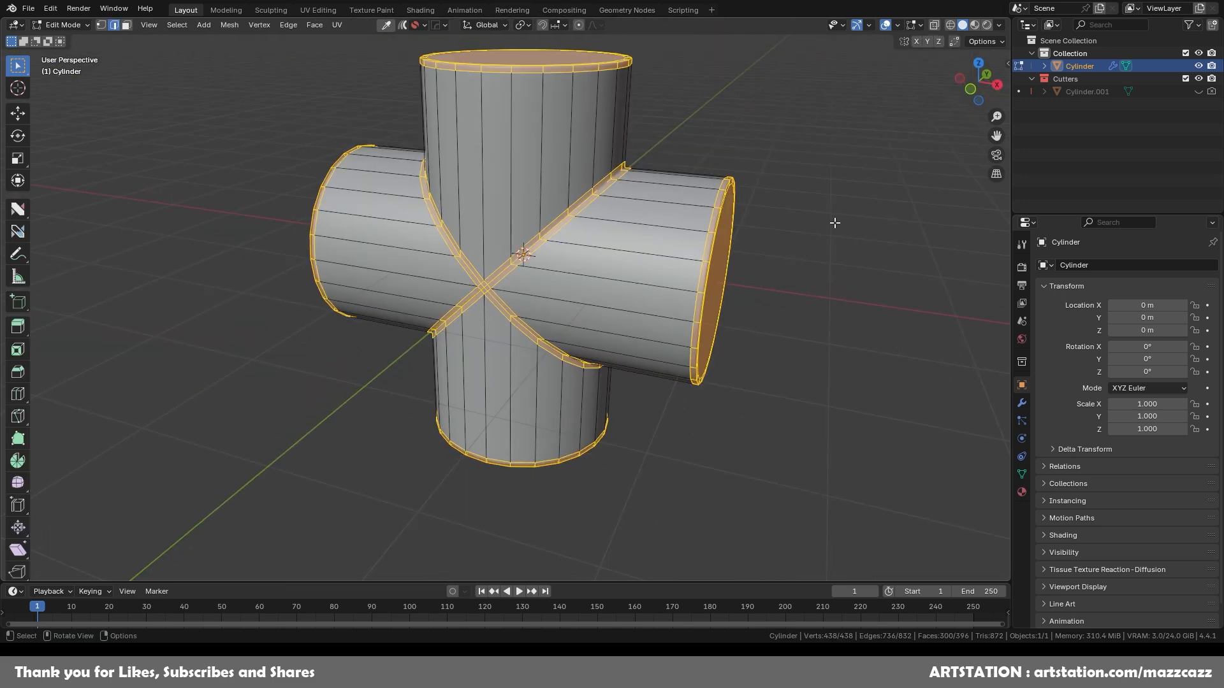
pyautogui.hotkey('alt', 'a')
pyautogui.hotkey('ctrl', 'r')
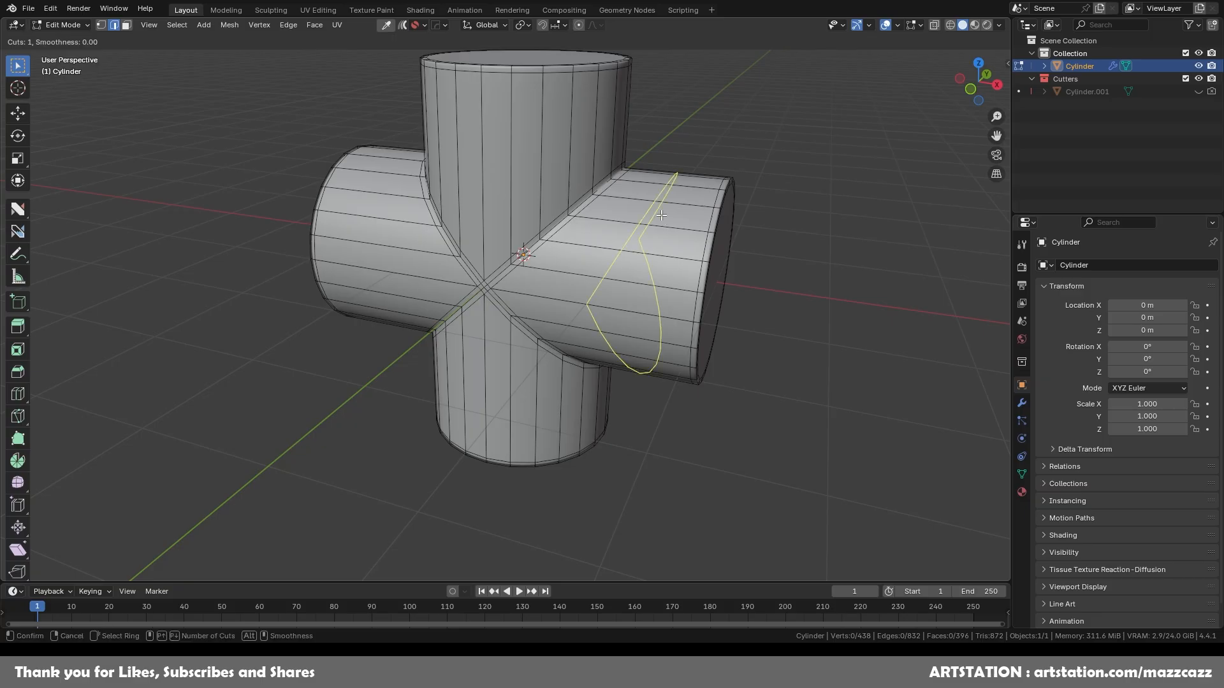
pyautogui.scroll(2, 662, 215)
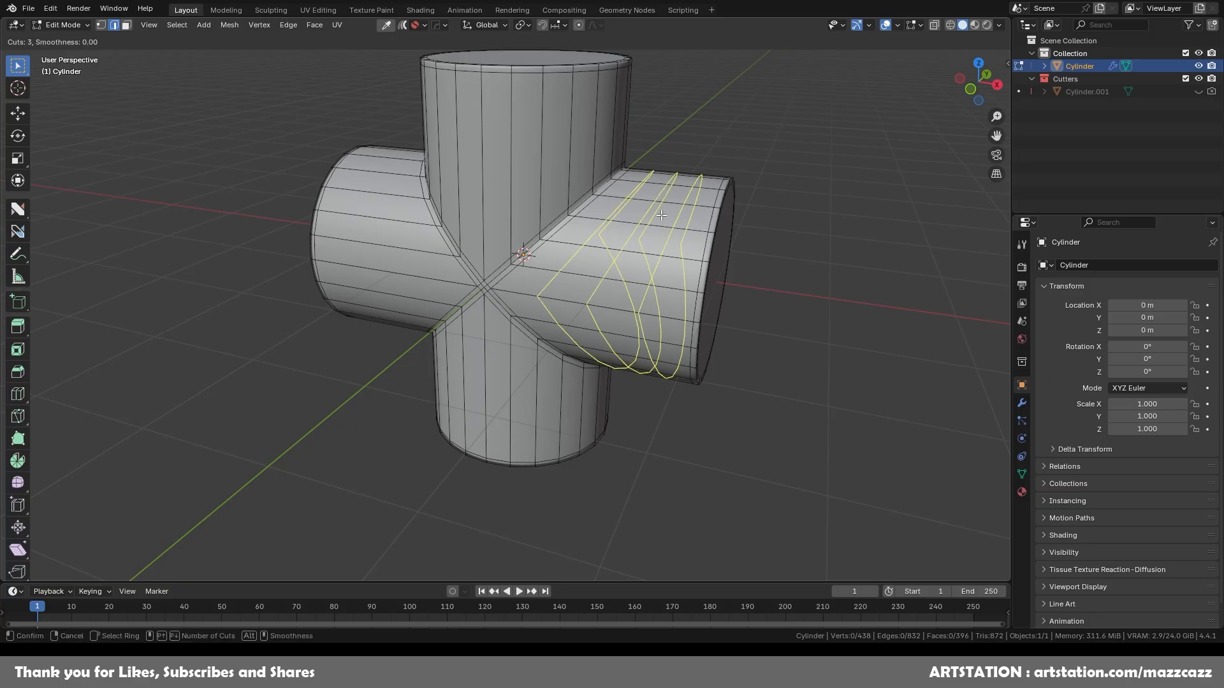
pyautogui.click(661, 215)
pyautogui.rightClick(662, 216)
pyautogui.hotkey('ctrl', 'r')
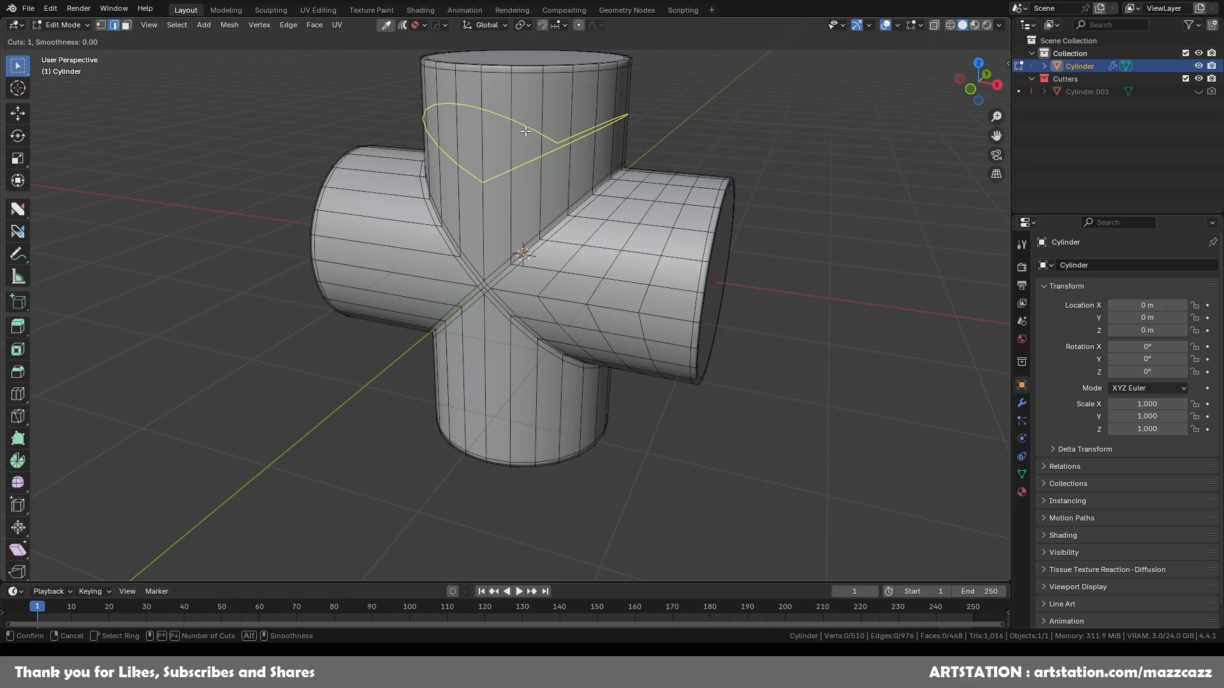
pyautogui.click(525, 130)
pyautogui.rightClick(525, 131)
# Step: Add three evenly spaced, unslid loop cuts around the left arm and three around the lower arm
pyautogui.hotkey('ctrl', 'r')
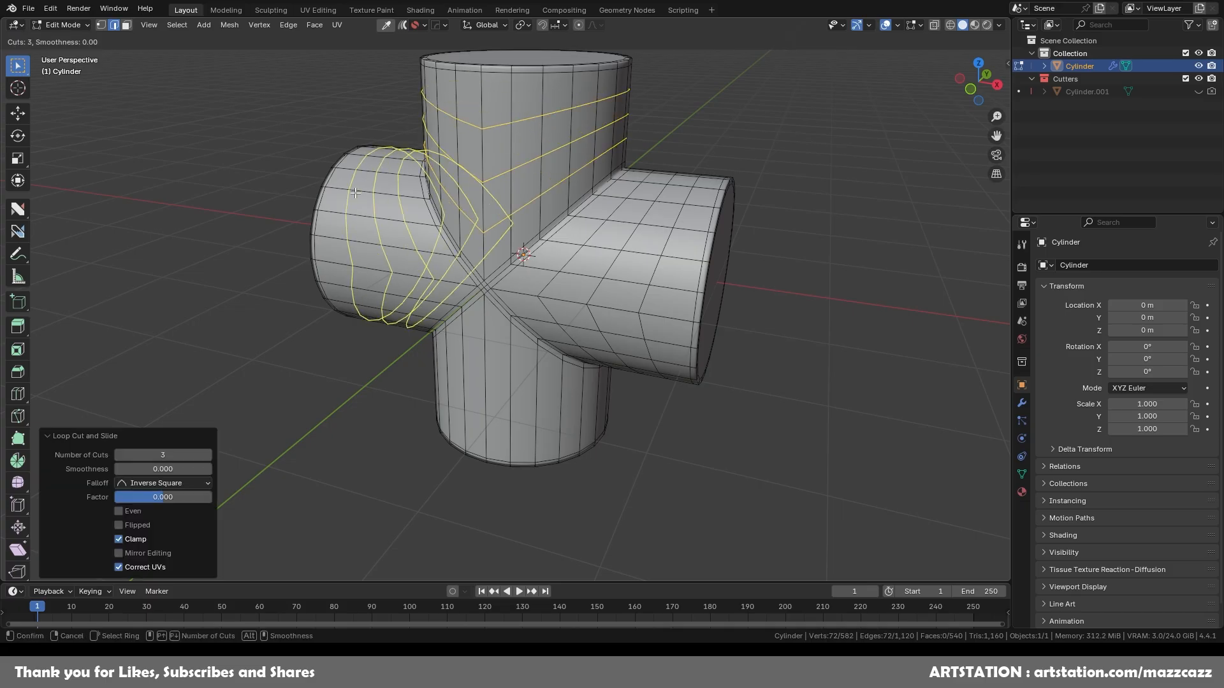
pyautogui.click(356, 193)
pyautogui.rightClick(356, 193)
pyautogui.hotkey('ctrl', 'r')
pyautogui.scroll(-1, 483, 372)
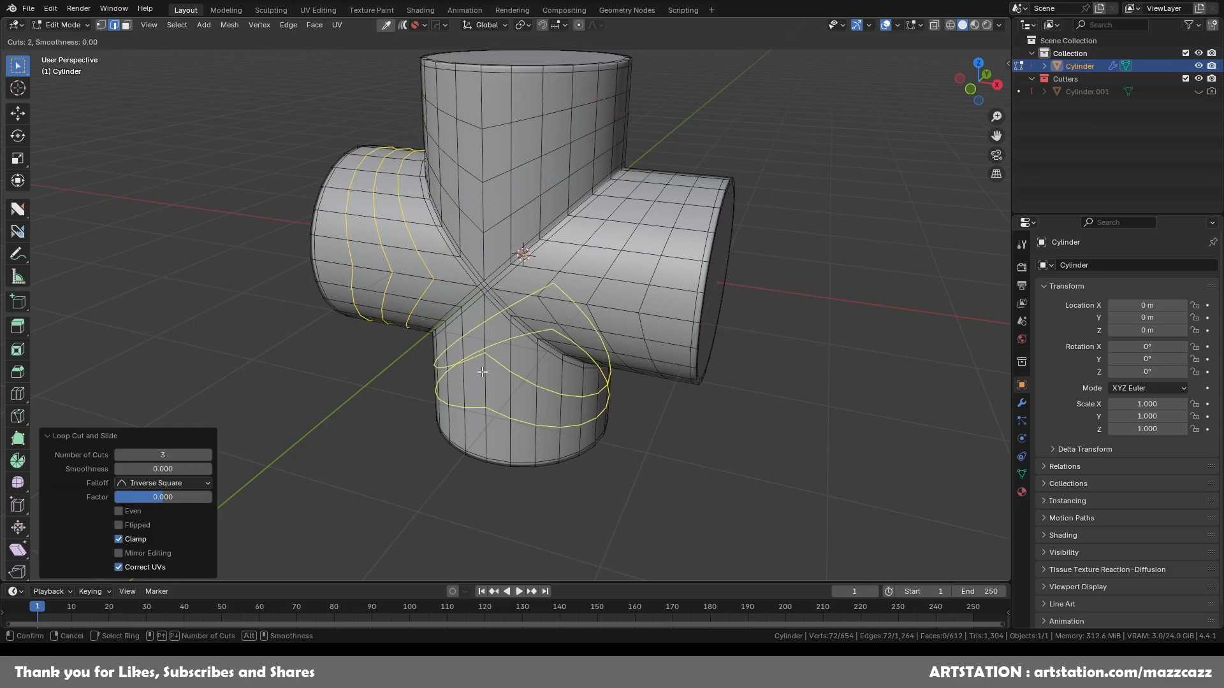
pyautogui.scroll(1, 482, 371)
pyautogui.click(482, 372)
pyautogui.rightClick(483, 372)
pyautogui.click(727, 300)
pyautogui.moveTo(727, 301); pyautogui.dragTo(733, 276, button='middle')
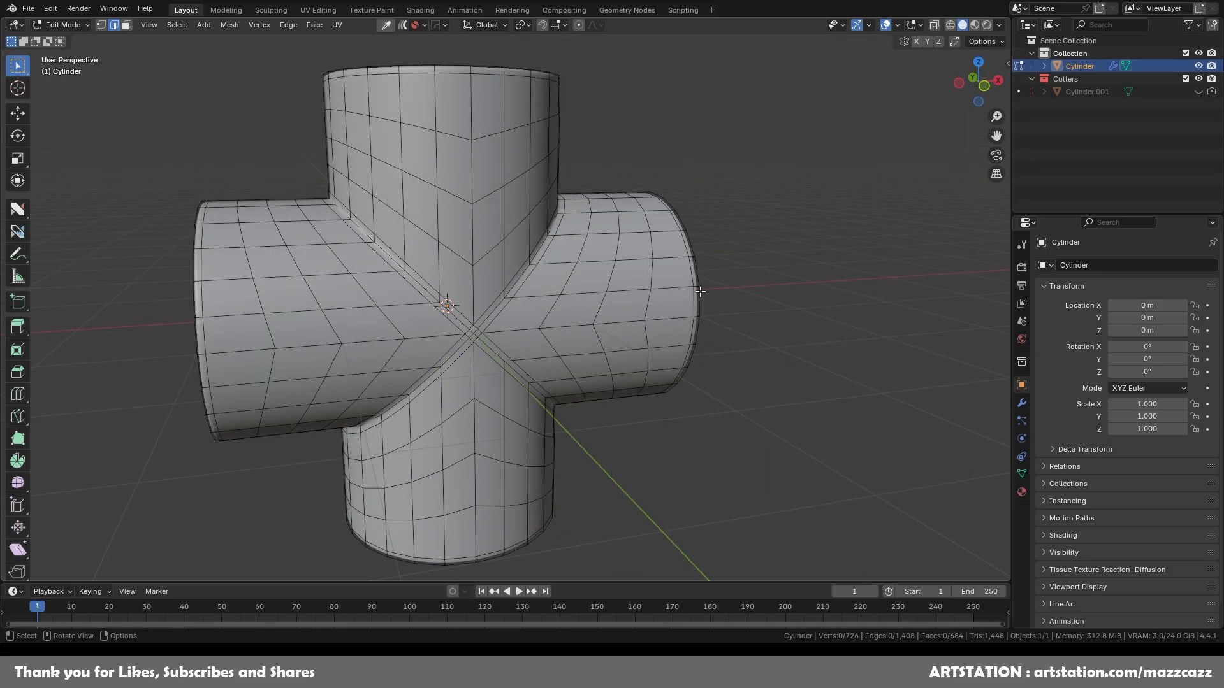
pyautogui.moveTo(555, 324); pyautogui.dragTo(533, 382, button='middle')
# Step: Return to Object Mode and delete the finished pipe junction
pyautogui.press('Tab')
pyautogui.click(820, 159)
pyautogui.moveTo(638, 290); pyautogui.dragTo(633, 265, button='middle')
pyautogui.click(632, 265)
pyautogui.press('Delete')
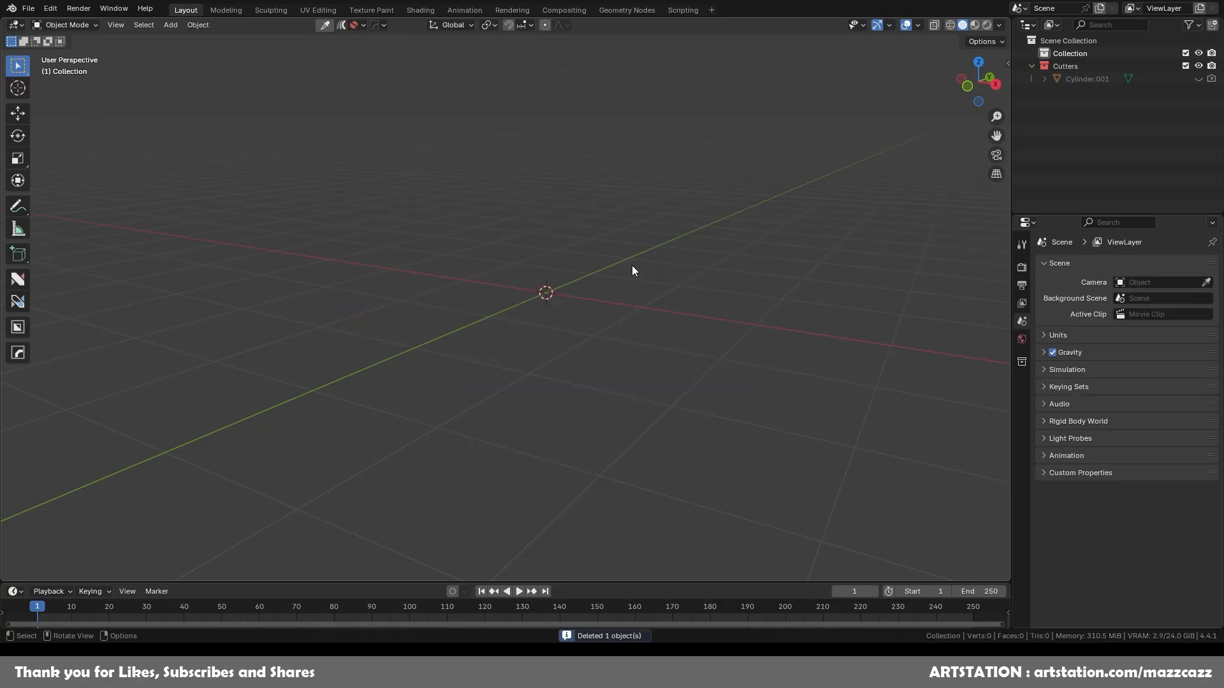
# Step: Add a mesh cylinder at the origin with 24 vertices, 1 m radius and 2 m depth
pyautogui.hotkey('shift', 'a')
pyautogui.moveTo(595, 261)
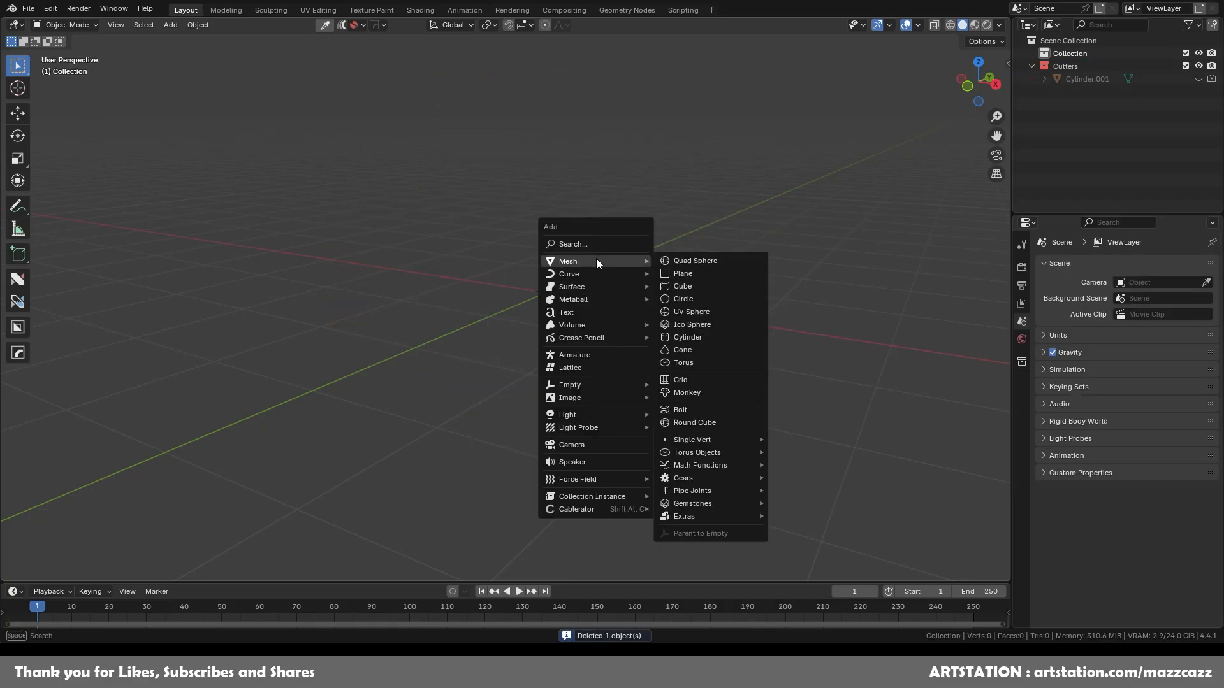
pyautogui.click(705, 338)
pyautogui.press('r')
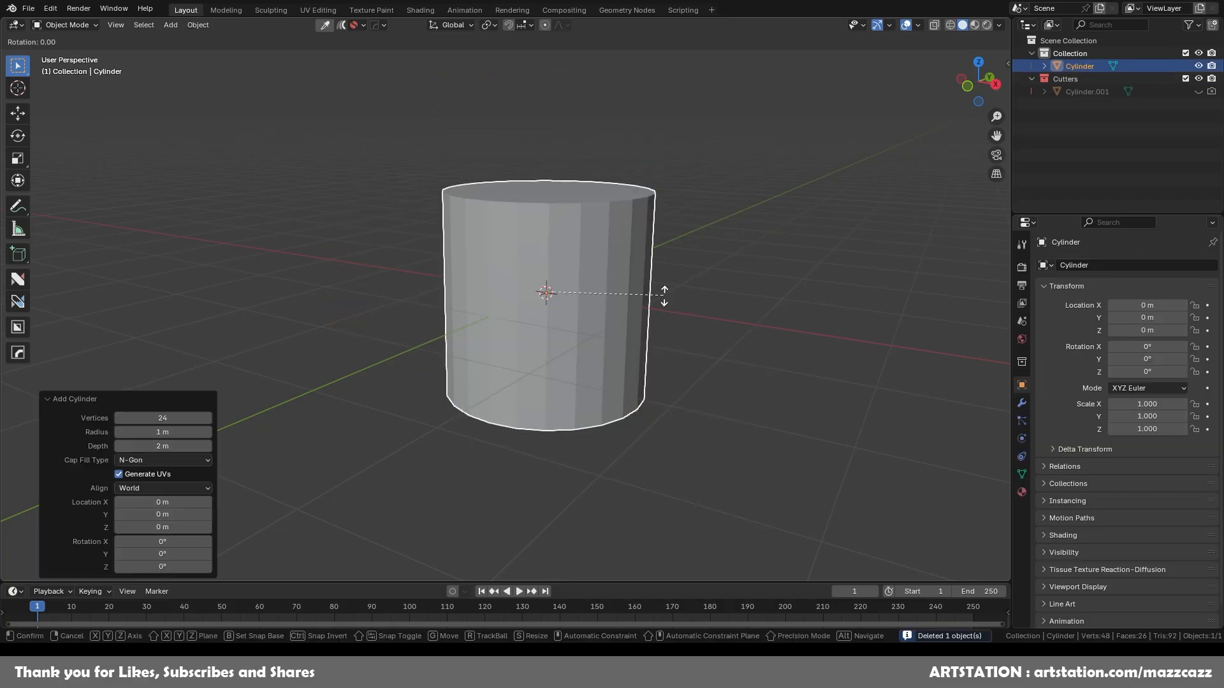
pyautogui.press('y')
pyautogui.rightClick(664, 288)
# Step: Rotate the cylinder 90° about the global X axis so it lies horizontally
pyautogui.moveTo(661, 285); pyautogui.dragTo(709, 292, button='middle')
pyautogui.write('rx')
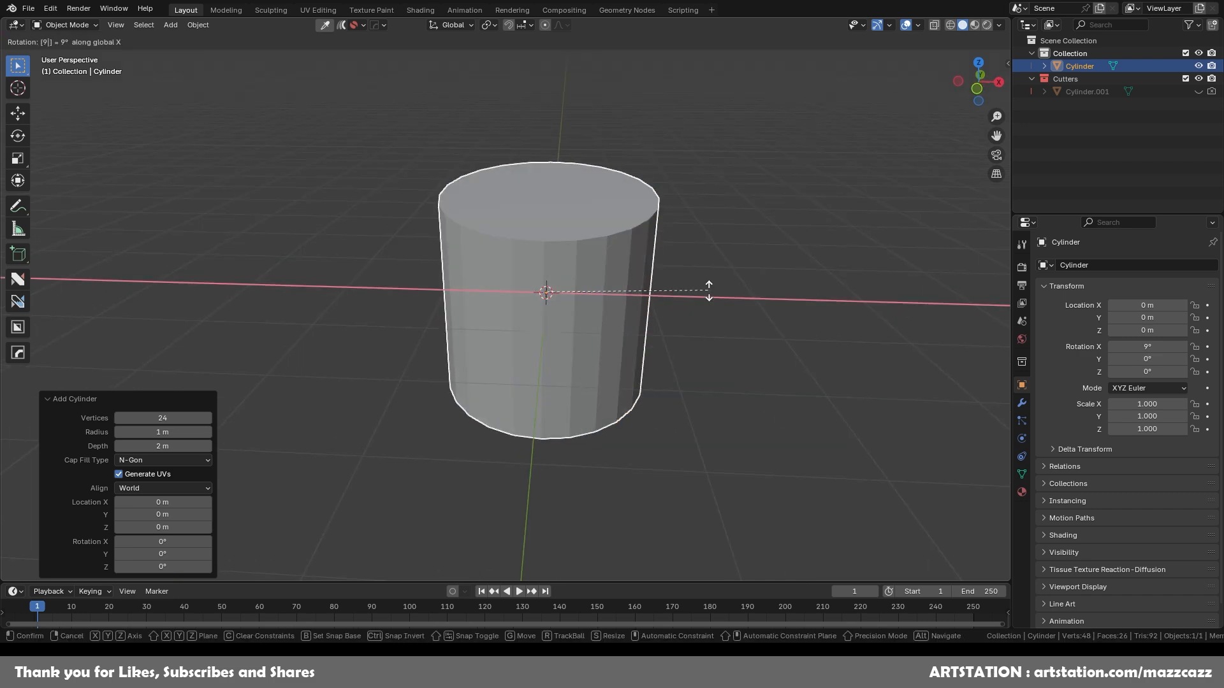
pyautogui.write('90')
pyautogui.press('Return')
# Step: In top view, lengthen the cylinder along the global Y axis by a scale factor of about 2.1
pyautogui.moveTo(617, 263); pyautogui.dragTo(765, 255, button='middle')
pyautogui.click(978, 63)
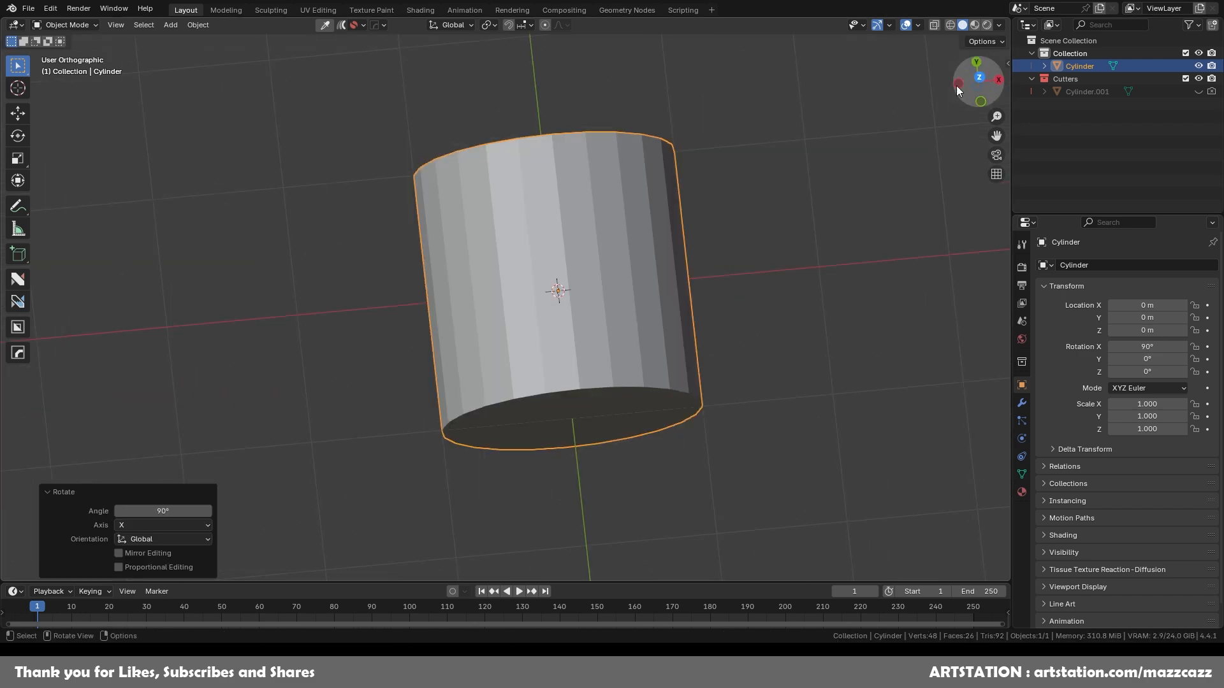
pyautogui.press('s')
pyautogui.press('x')
pyautogui.press('y')
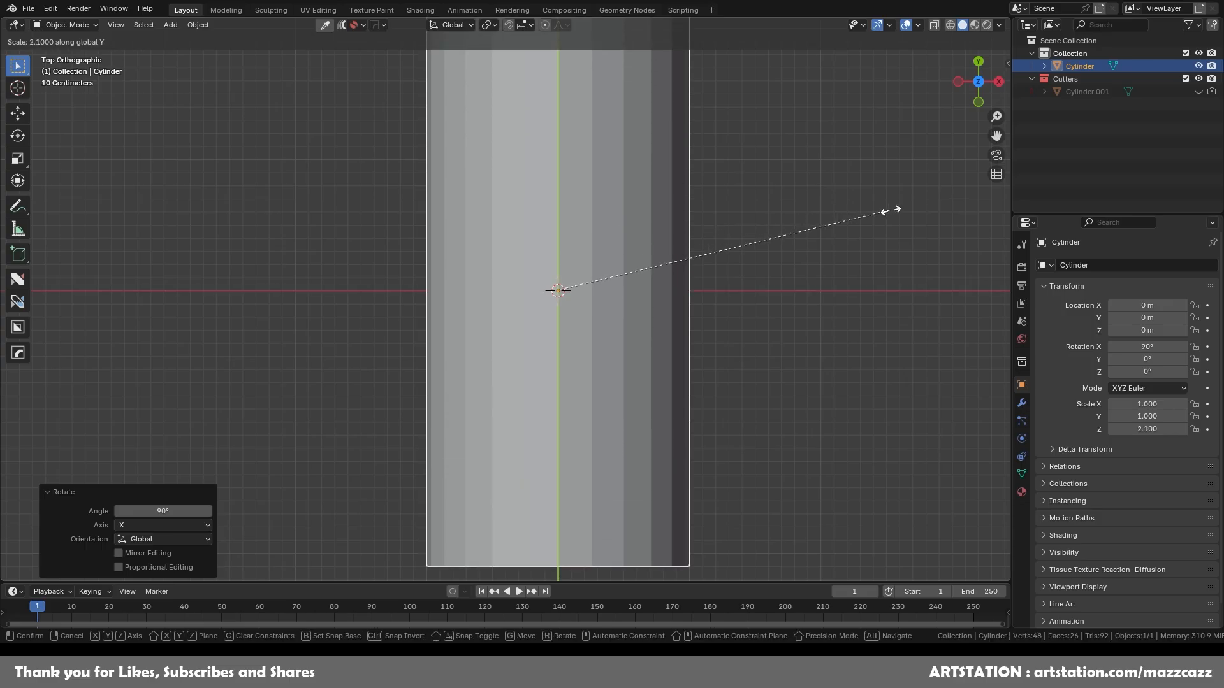
pyautogui.click(890, 211)
pyautogui.scroll(-3, 827, 248)
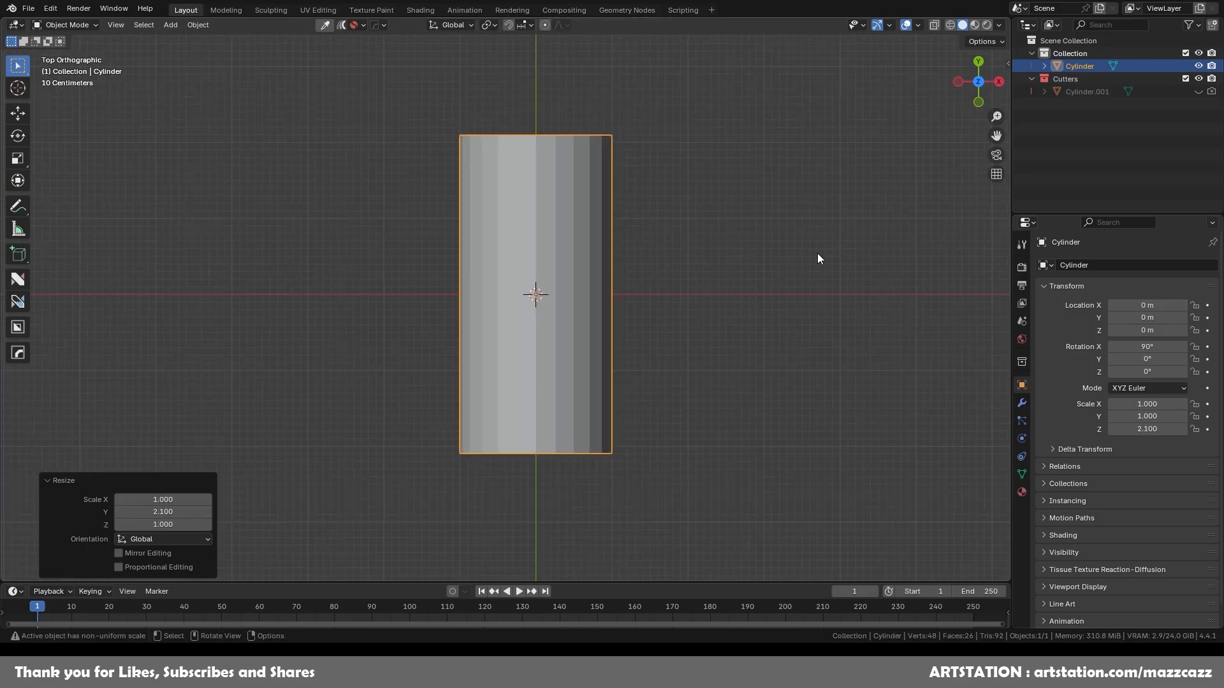
pyautogui.press('s')
pyautogui.press('y')
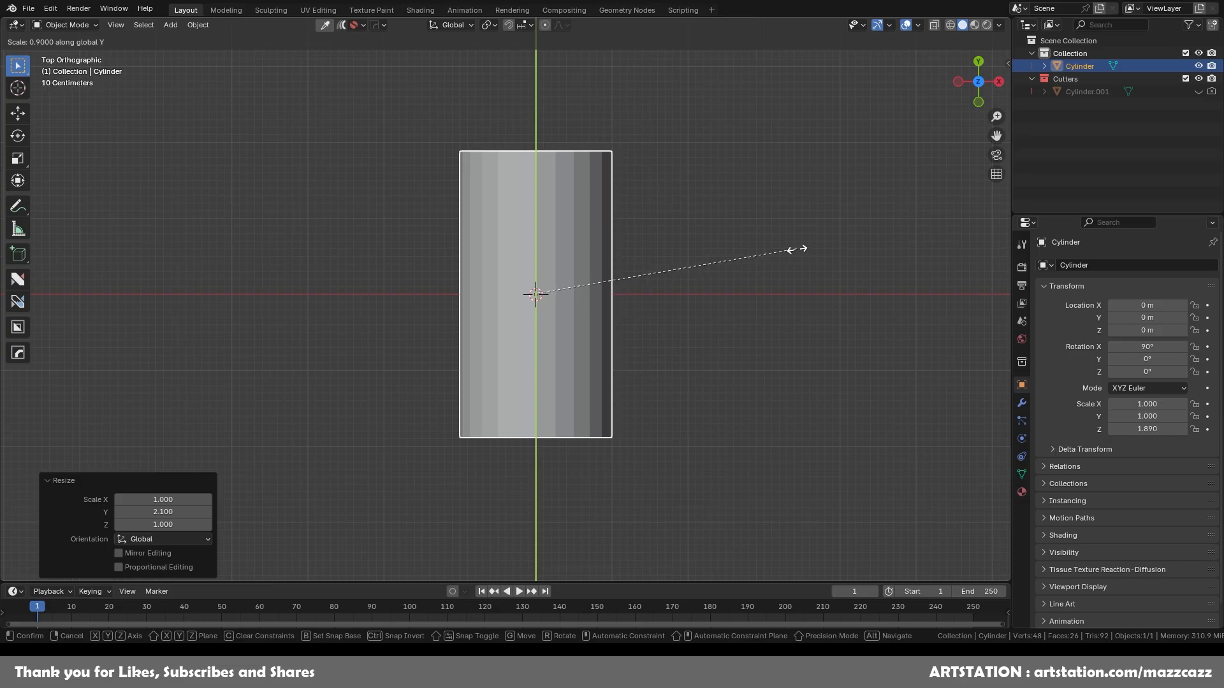
pyautogui.press('Escape')
# Step: Apply the lengthened cylinder's scale
pyautogui.moveTo(733, 294); pyautogui.dragTo(613, 297, button='middle')
pyautogui.hotkey('ctrl', 'a')
pyautogui.click(652, 270)
# Step: Duplicate the horizontal cylinder in place and rotate the copy 90° about the global Z axis
pyautogui.hotkey('shift', 'd')
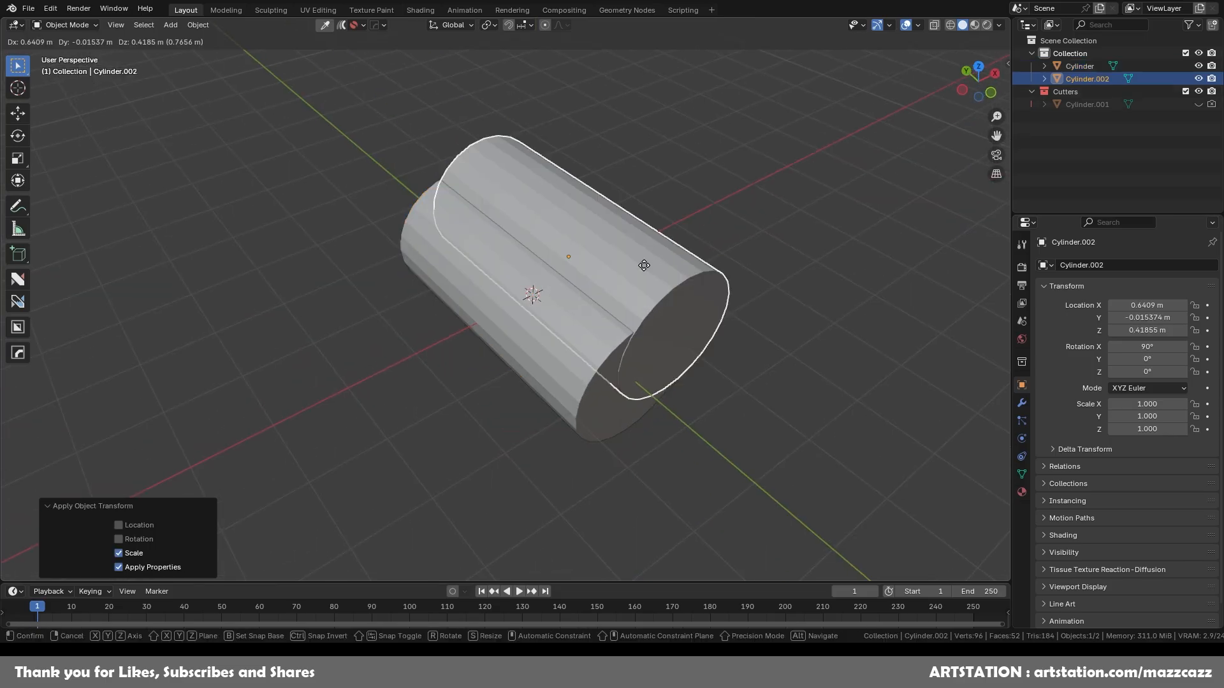
pyautogui.press('Escape')
pyautogui.press('r')
pyautogui.press('z')
pyautogui.press('9')
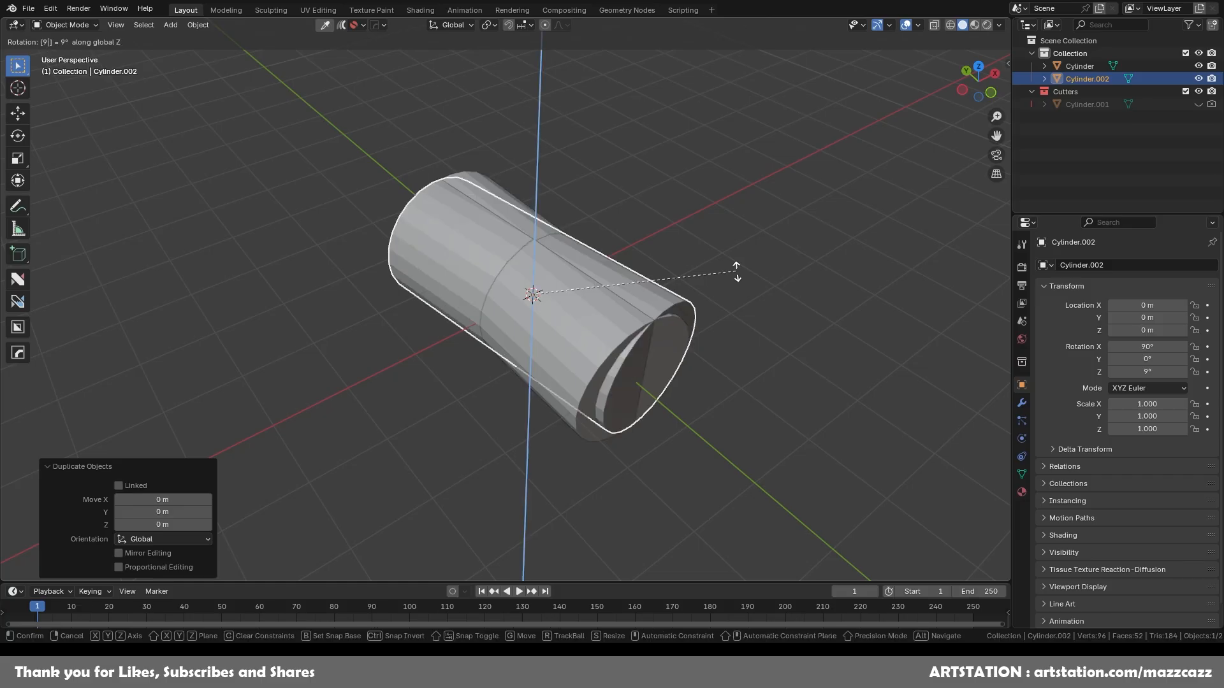
pyautogui.press('0')
pyautogui.press('Return')
# Step: Raise the crossing duplicate cylinder about 0.78 m along Z
pyautogui.press('g')
pyautogui.press('z')
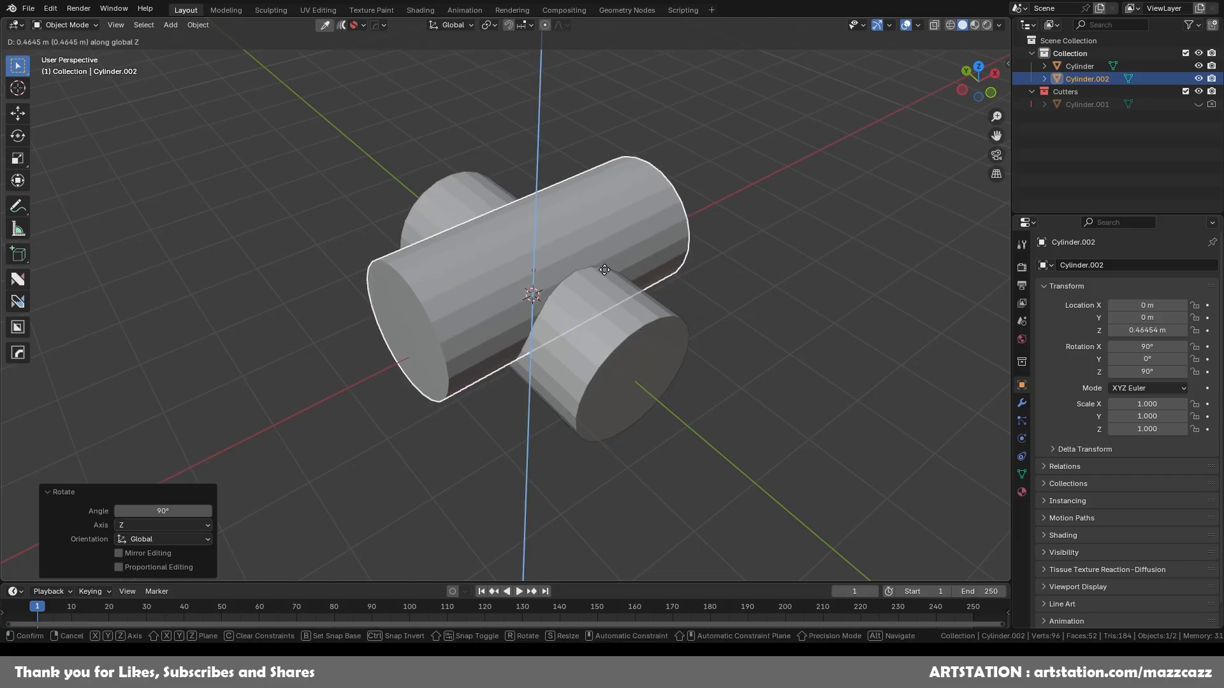
pyautogui.click(644, 98)
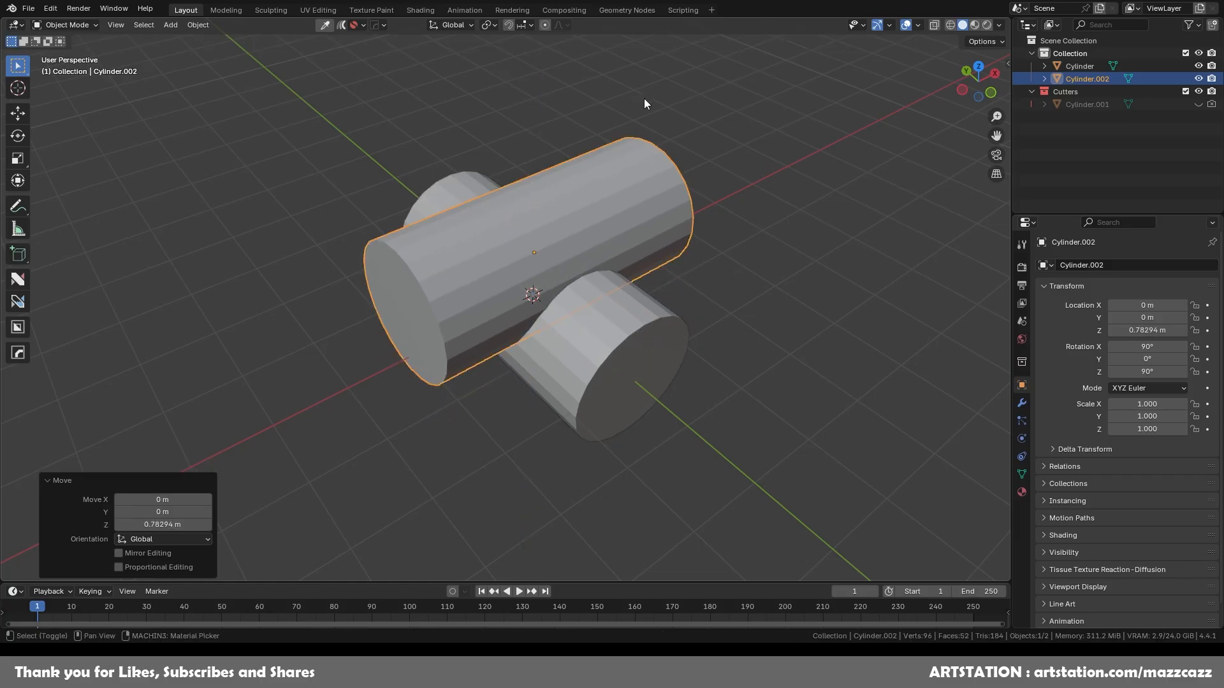
# Step: Examine from close up how the faces of the two offset cylinders meet at their intersection, selecting each cylinder in turn
pyautogui.moveTo(644, 98); pyautogui.dragTo(657, 167, button='middle')
pyautogui.scroll(4, 658, 169)
pyautogui.moveTo(754, 238); pyautogui.dragTo(689, 201, button='middle')
pyautogui.scroll(4, 678, 246)
pyautogui.scroll(-5, 687, 243)
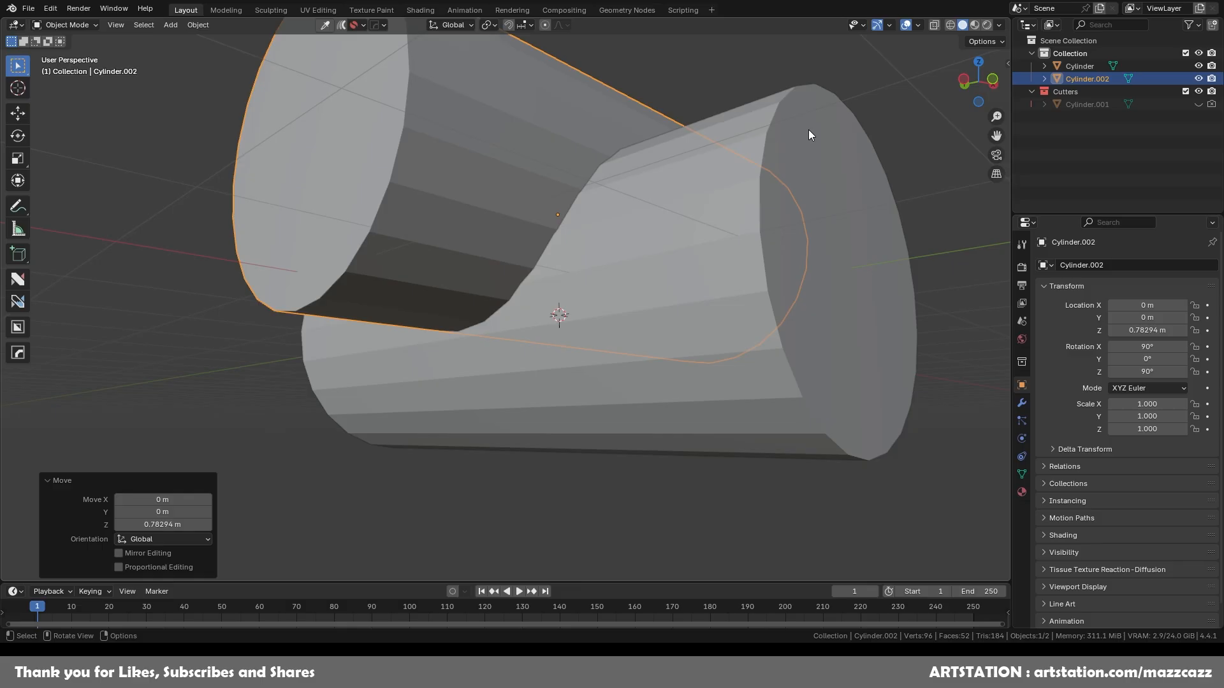
pyautogui.click(816, 125)
pyautogui.click(522, 125)
pyautogui.click(717, 176)
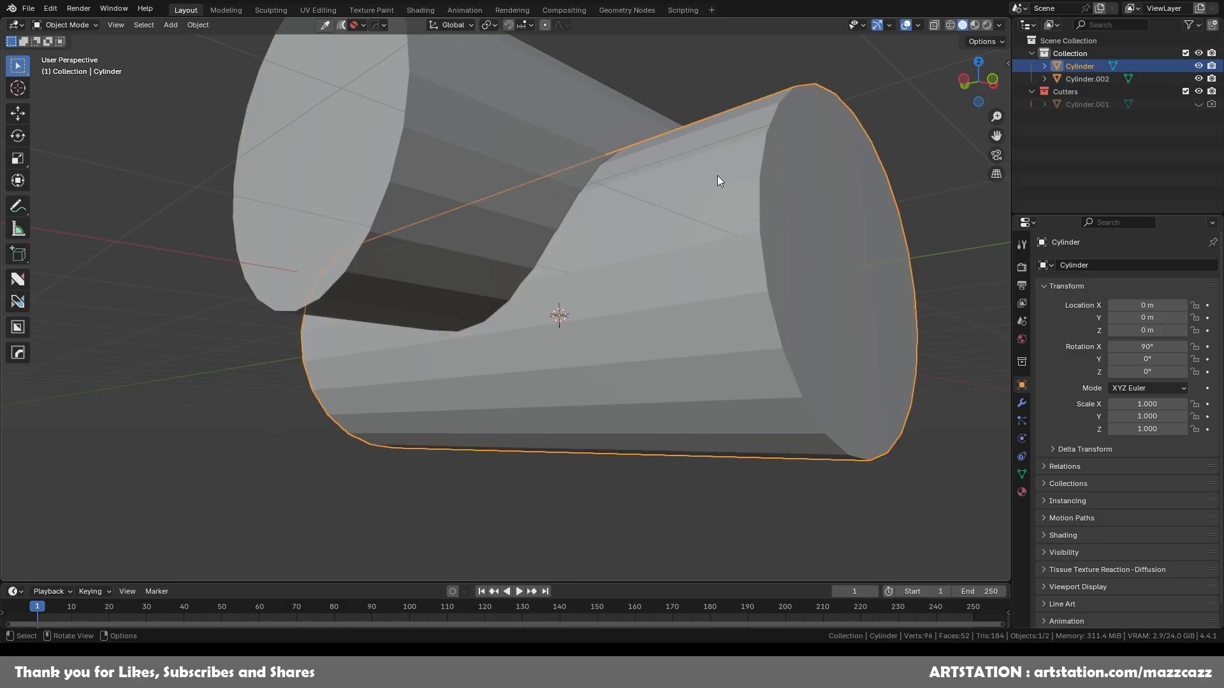
pyautogui.click(485, 106)
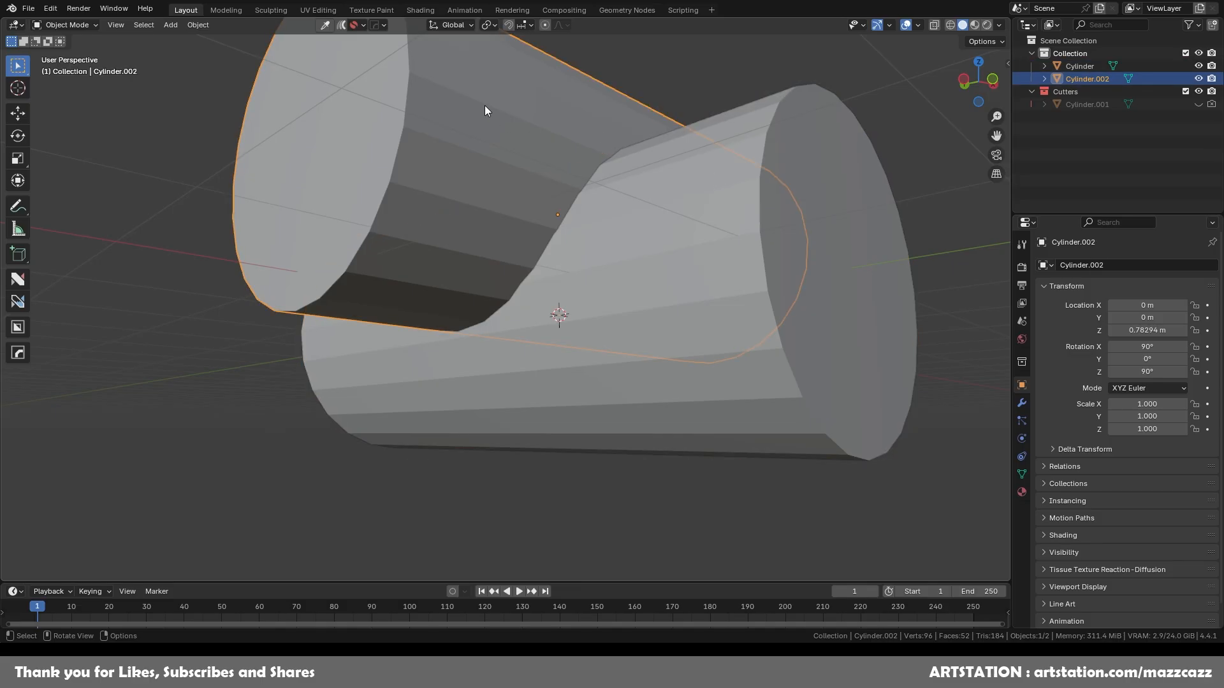
pyautogui.click(795, 145)
pyautogui.click(526, 116)
pyautogui.click(804, 152)
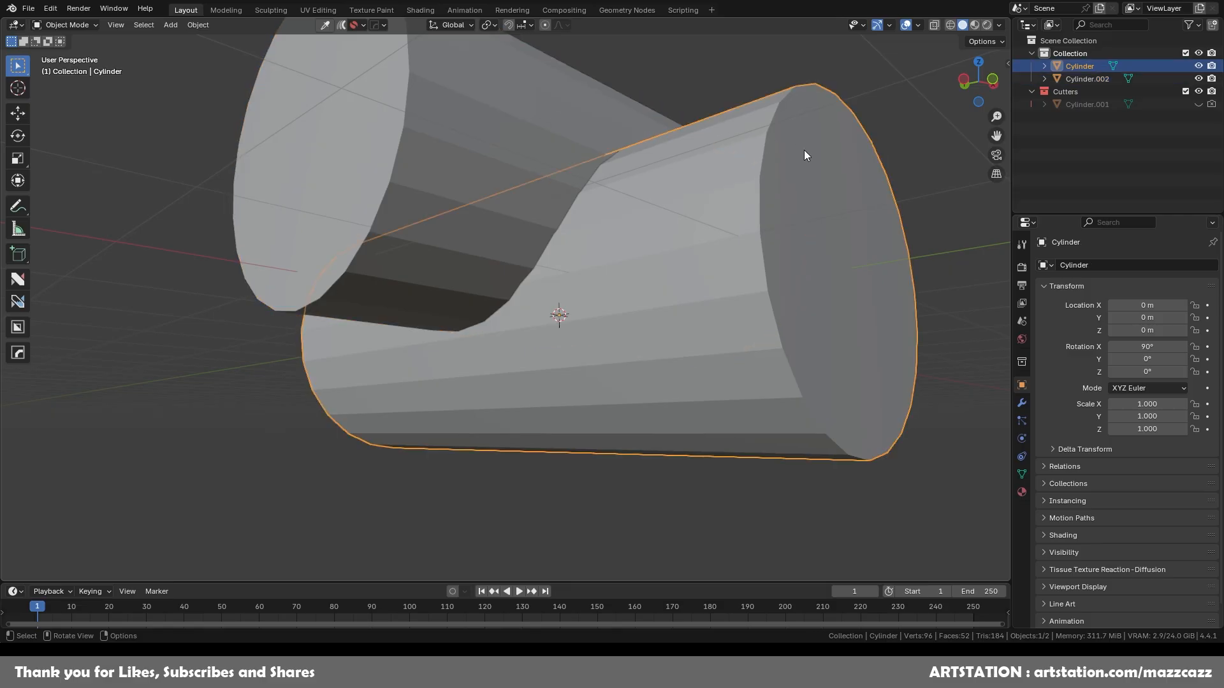
pyautogui.click(552, 101)
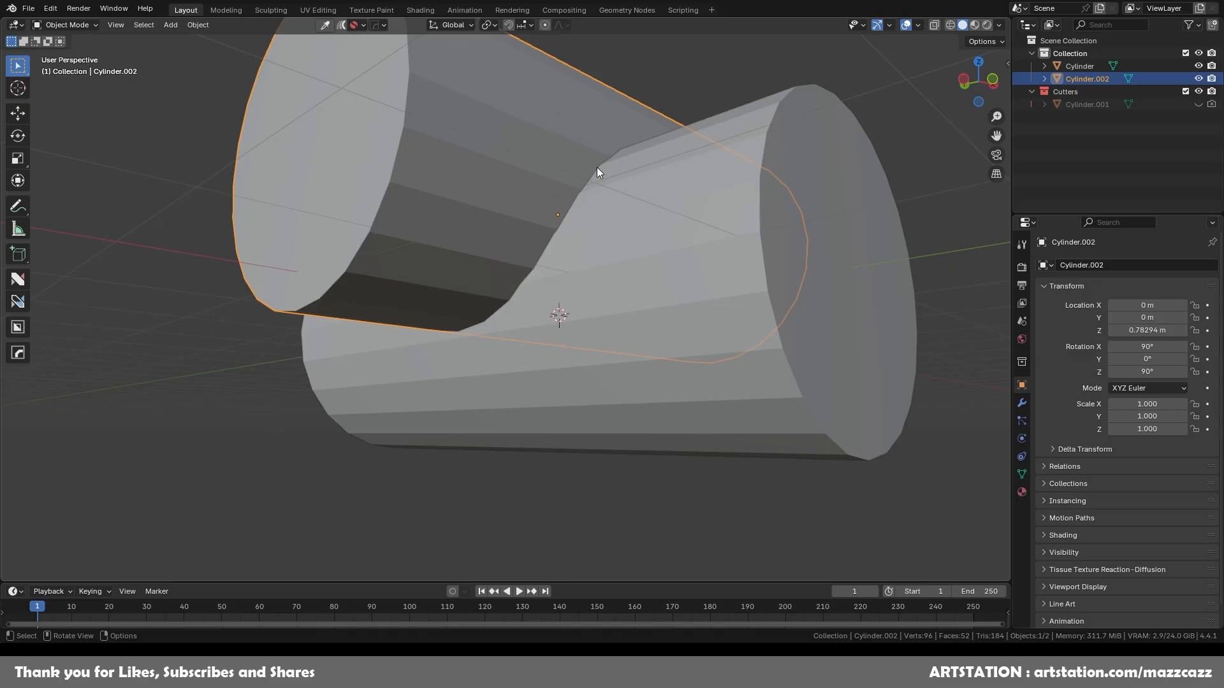
# Step: Lower the raised cylinder along Z to a height of about 0.70 m, bringing its edges closer to the other cylinder's
pyautogui.press('g')
pyautogui.press('z')
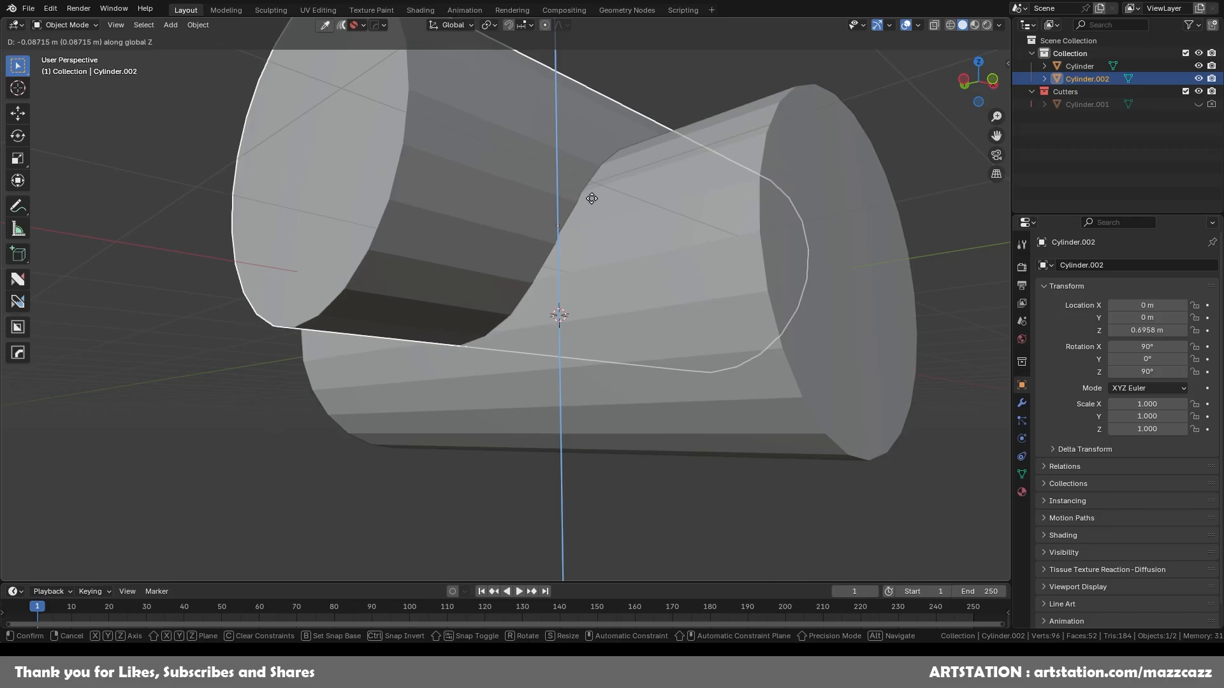
pyautogui.click(591, 197)
# Step: Turn on the wireframe overlay in the viewport and deselect all objects
pyautogui.scroll(4, 572, 263)
pyautogui.press('Tab')
pyautogui.click(531, 221)
pyautogui.press('Tab')
pyautogui.click(614, 161)
pyautogui.scroll(-2, 581, 236)
pyautogui.hotkey('alt', 'v')
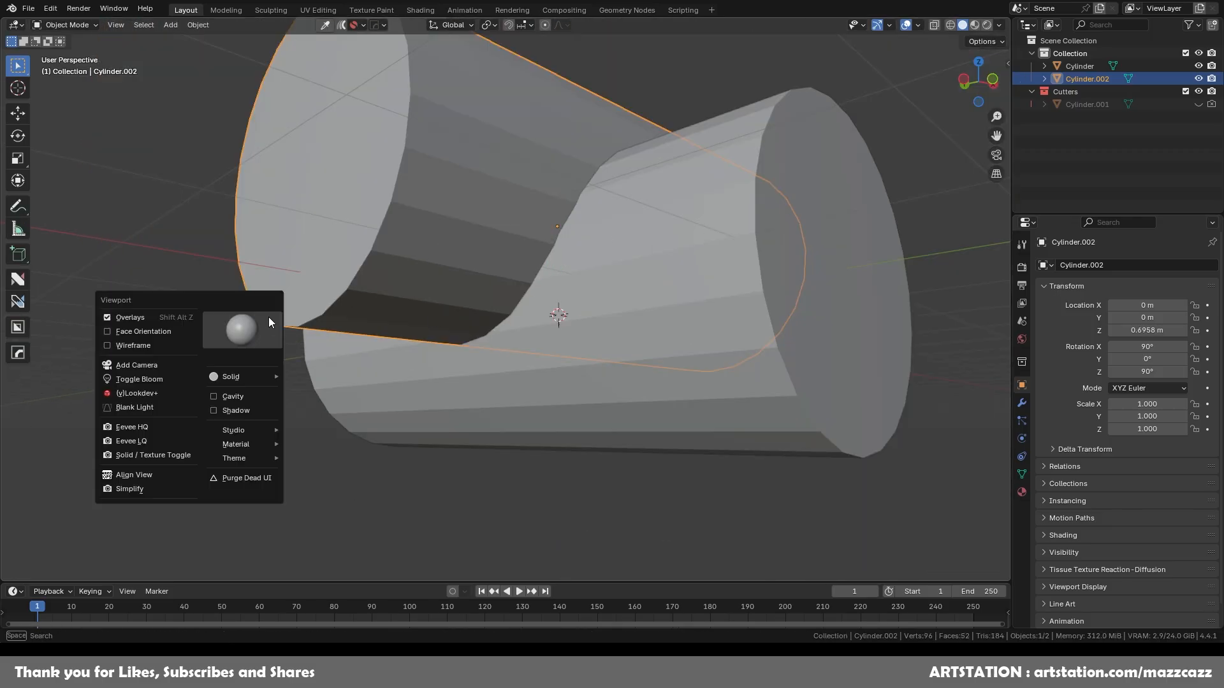
pyautogui.click(115, 347)
pyautogui.hotkey('alt', 'a')
# Step: Raise the upper cylinder about 0.012 m along Z to line its edges up with the lower cylinder's
pyautogui.moveTo(703, 231); pyautogui.dragTo(560, 250, button='middle')
pyautogui.scroll(1, 560, 250)
pyautogui.click(581, 196)
pyautogui.click(546, 139)
pyautogui.press('g')
pyautogui.press('z')
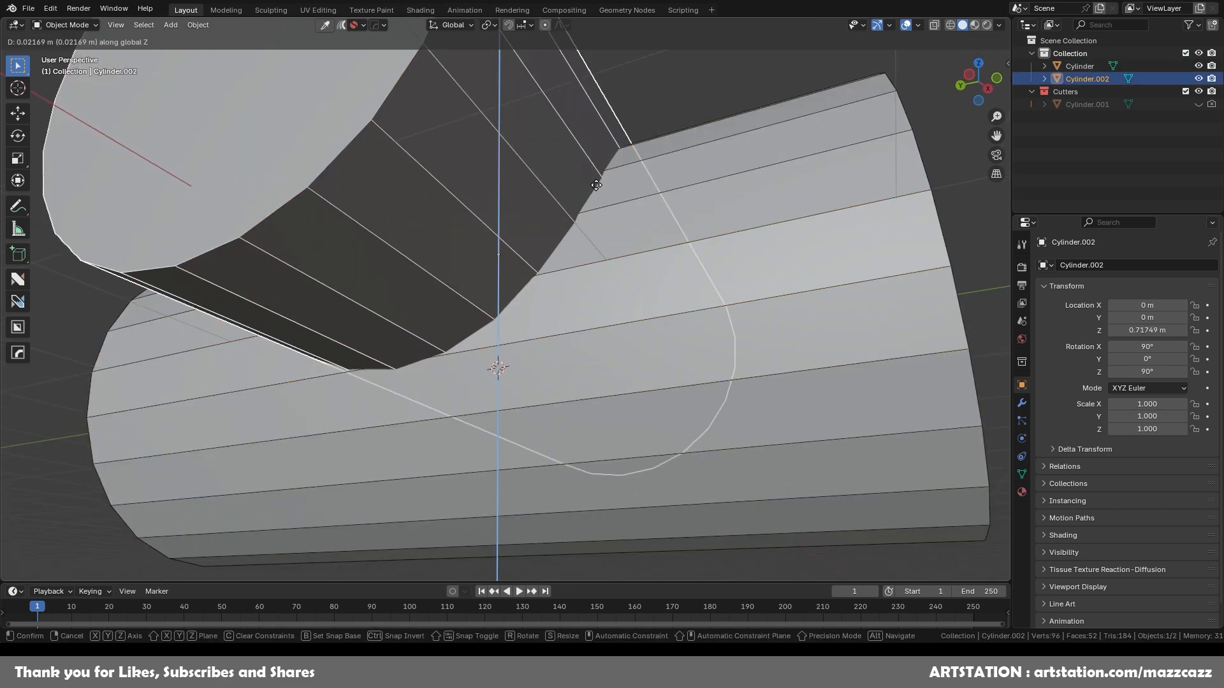
pyautogui.click(598, 199)
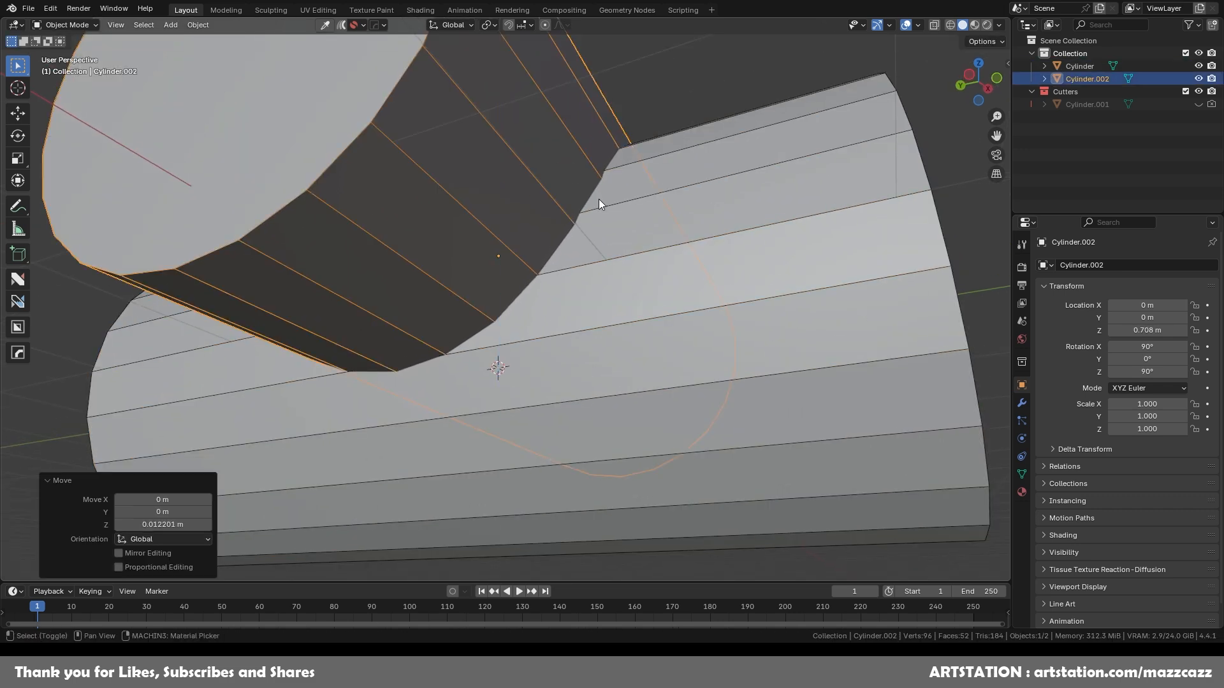
# Step: Delete the raised cylinder and add an upright cylinder at the origin with 16 vertices, 1 m radius and 2 m depth
pyautogui.scroll(-5, 605, 202)
pyautogui.press('Delete')
pyautogui.hotkey('shift', 'a')
pyautogui.moveTo(605, 201)
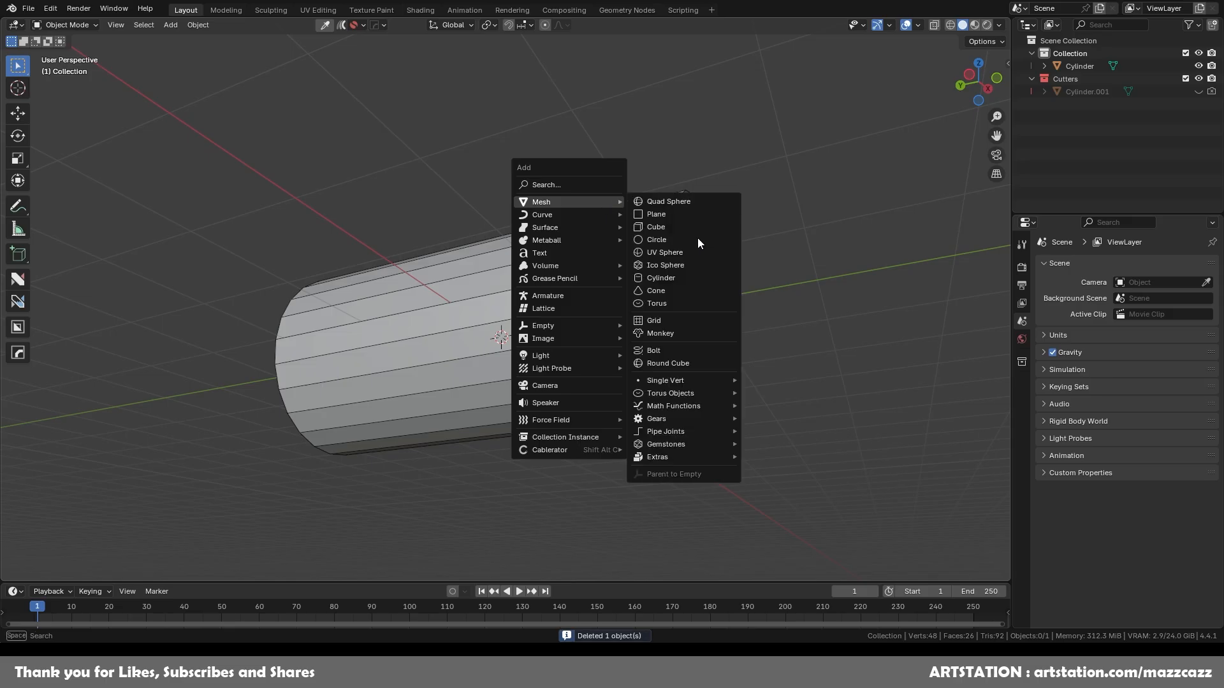
pyautogui.click(687, 276)
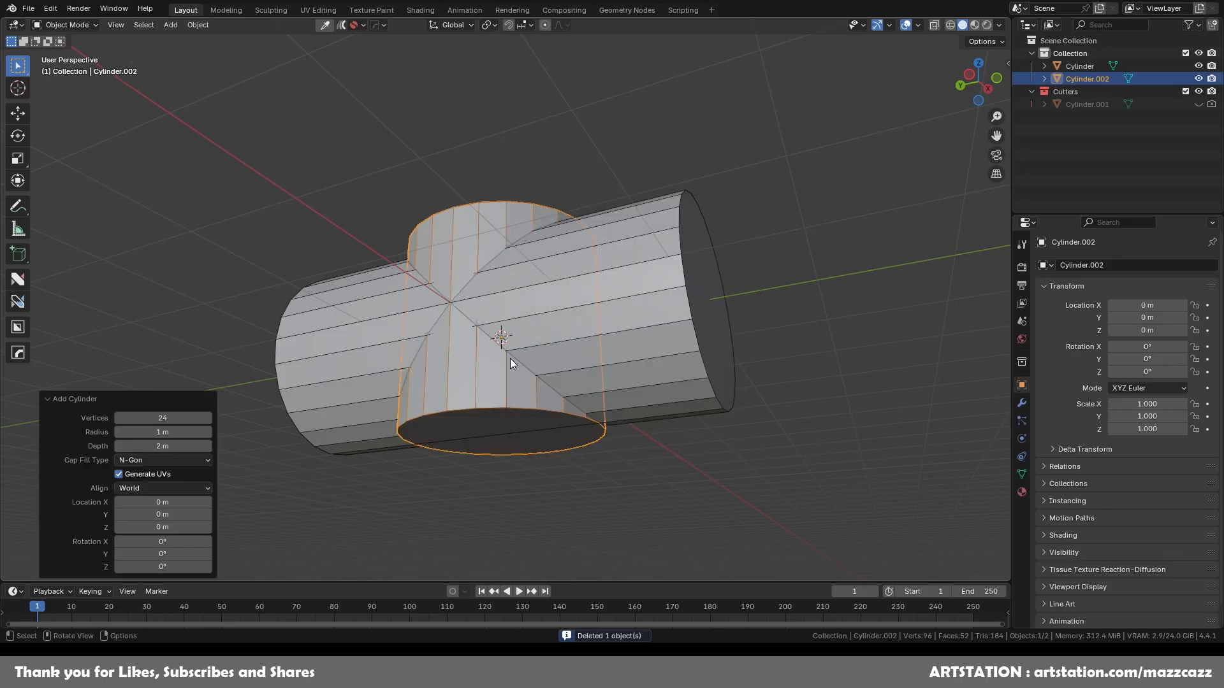
pyautogui.click(180, 417)
pyautogui.write('16')
pyautogui.press('Return')
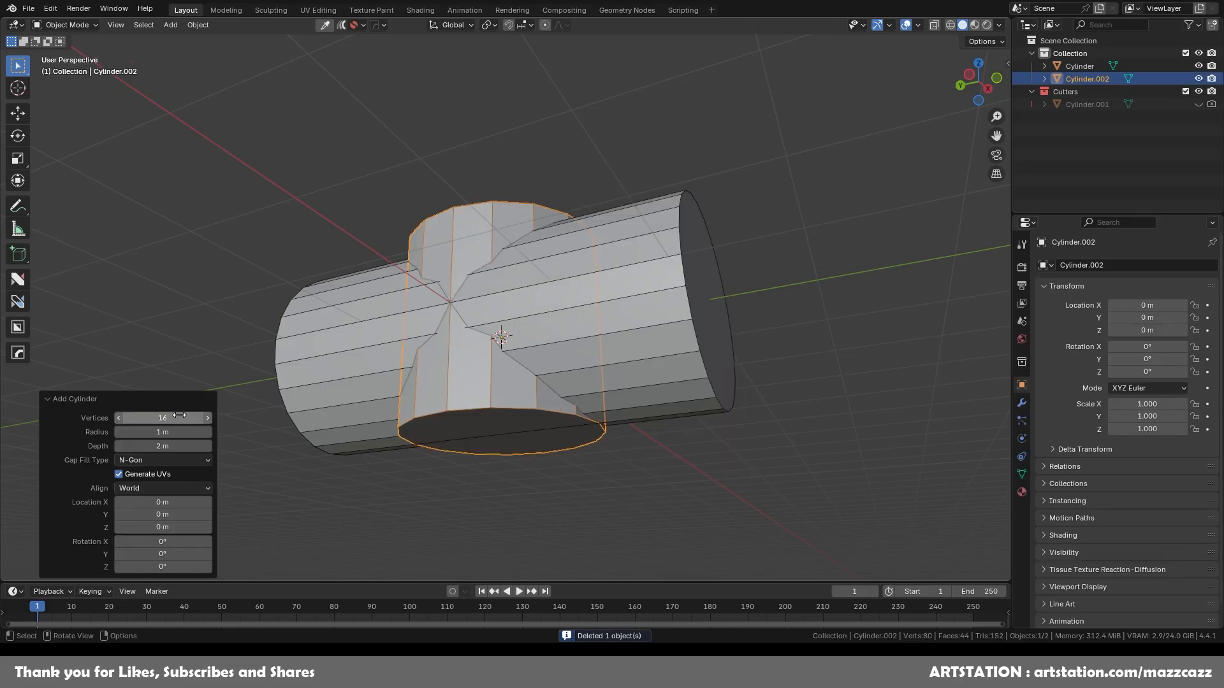
# Step: Rotate the new 16-vertex cylinder 90° about the global Y axis so it lies across the other cylinder
pyautogui.press('r')
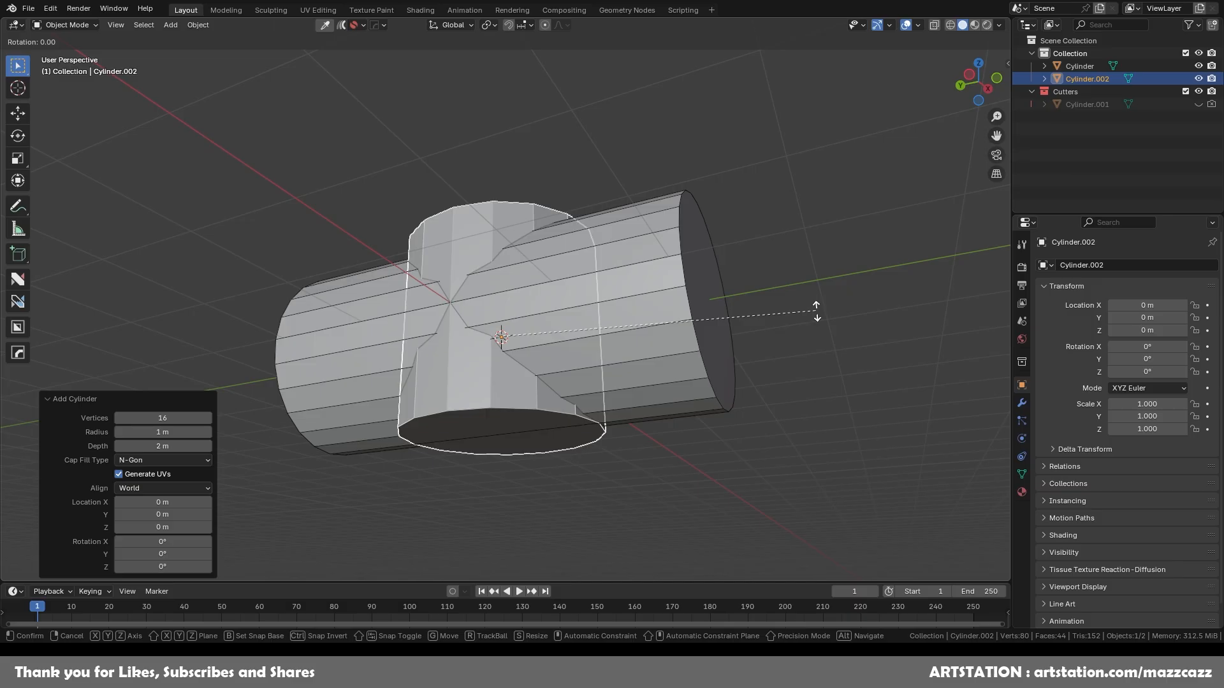
pyautogui.press('z')
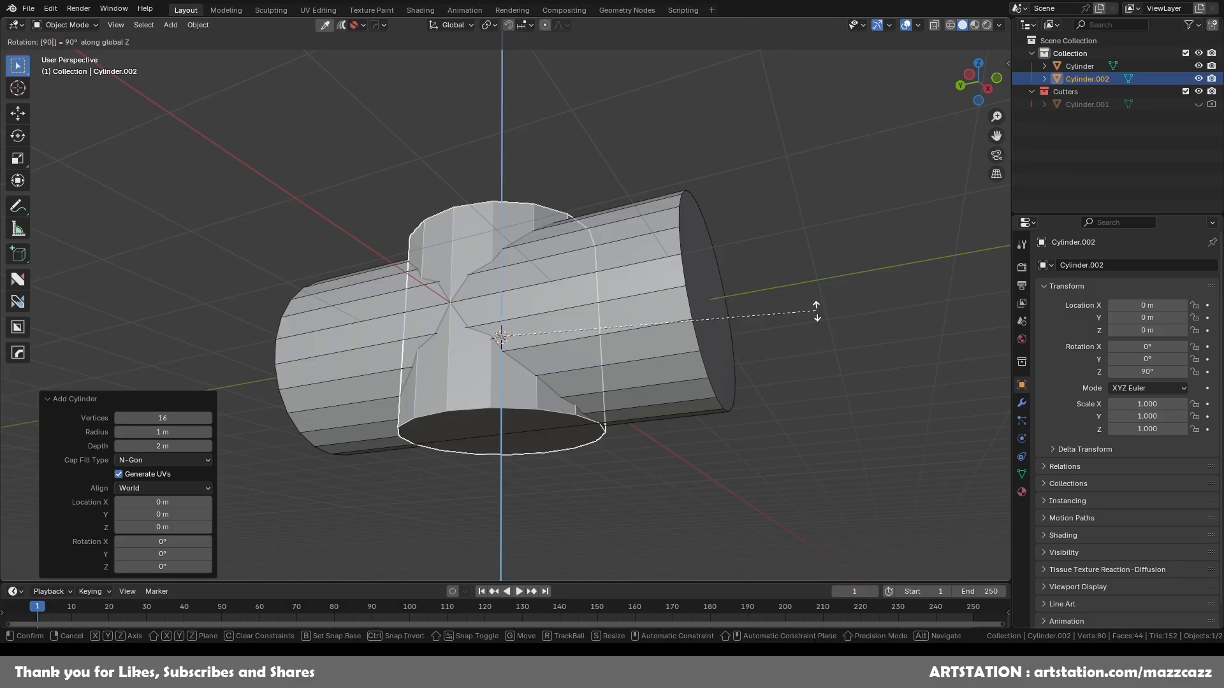
pyautogui.write('x90')
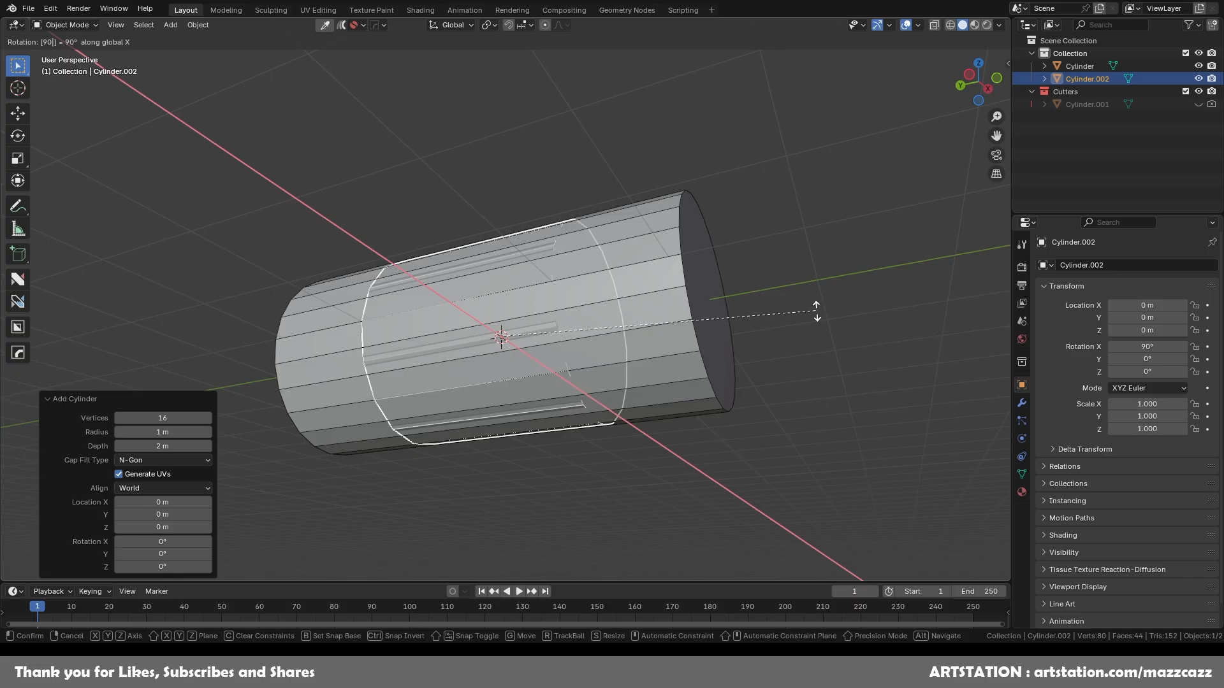
pyautogui.write('y')
pyautogui.press('Return')
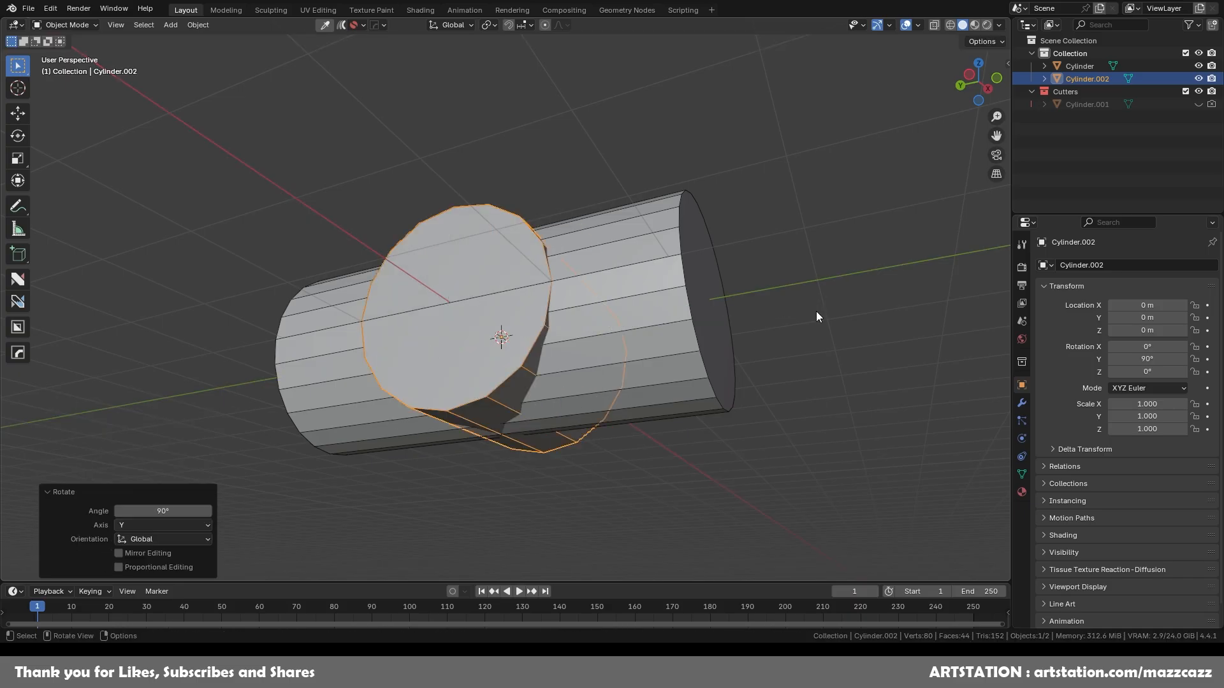
# Step: Raise the 16-vertex cylinder about 1.21 m along Z and stretch it along X by a factor of about 2.07
pyautogui.press('g')
pyautogui.press('z')
pyautogui.click(538, 174)
pyautogui.press('s')
pyautogui.press('x')
pyautogui.click(633, 209)
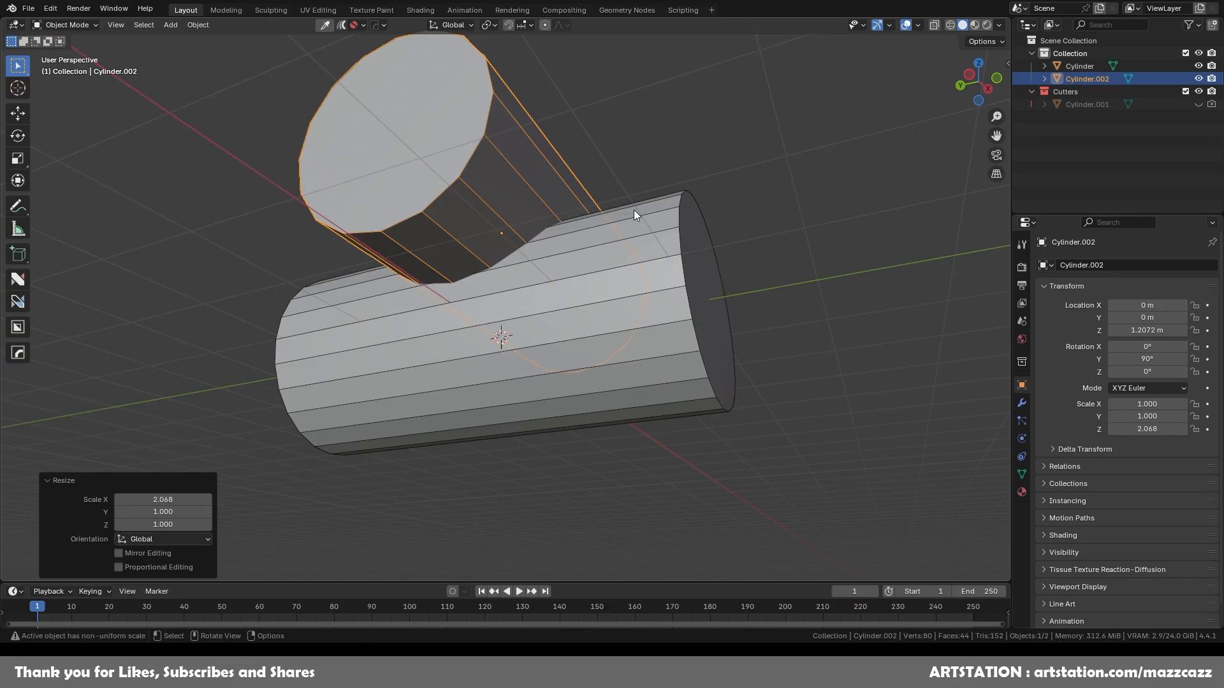
# Step: Lower the 16-vertex cylinder about 0.33 m along Z so its edges come closer to the lower cylinder's
pyautogui.moveTo(633, 209); pyautogui.dragTo(603, 248, button='middle')
pyautogui.press('g')
pyautogui.press('z')
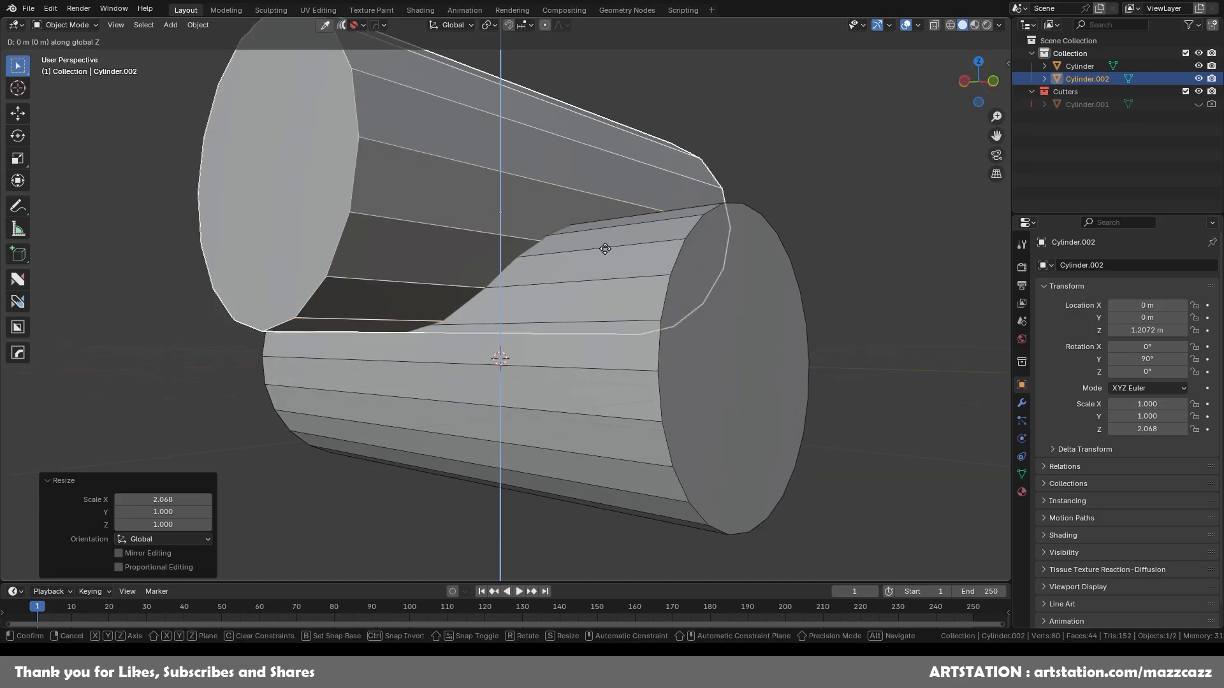
pyautogui.keyDown('alt'); pyautogui.scroll(2, 603, 264); pyautogui.keyUp('alt')
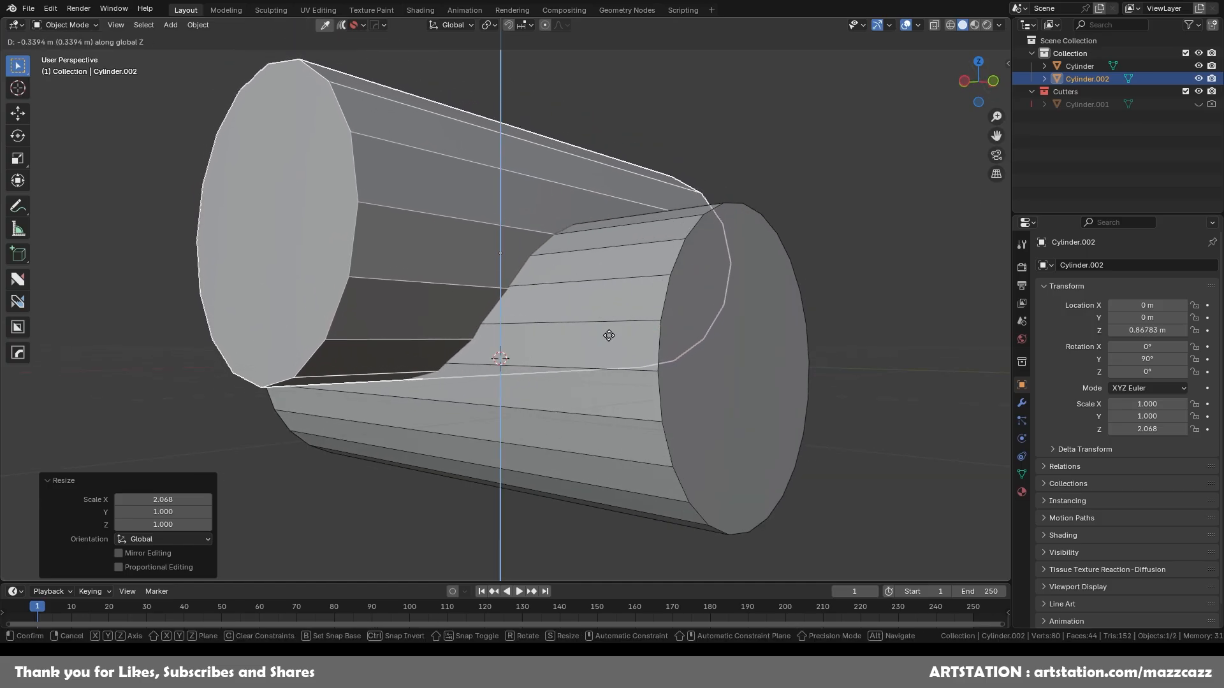
pyautogui.click(610, 320)
pyautogui.moveTo(598, 322); pyautogui.dragTo(573, 272, button='middle')
pyautogui.scroll(3, 548, 335)
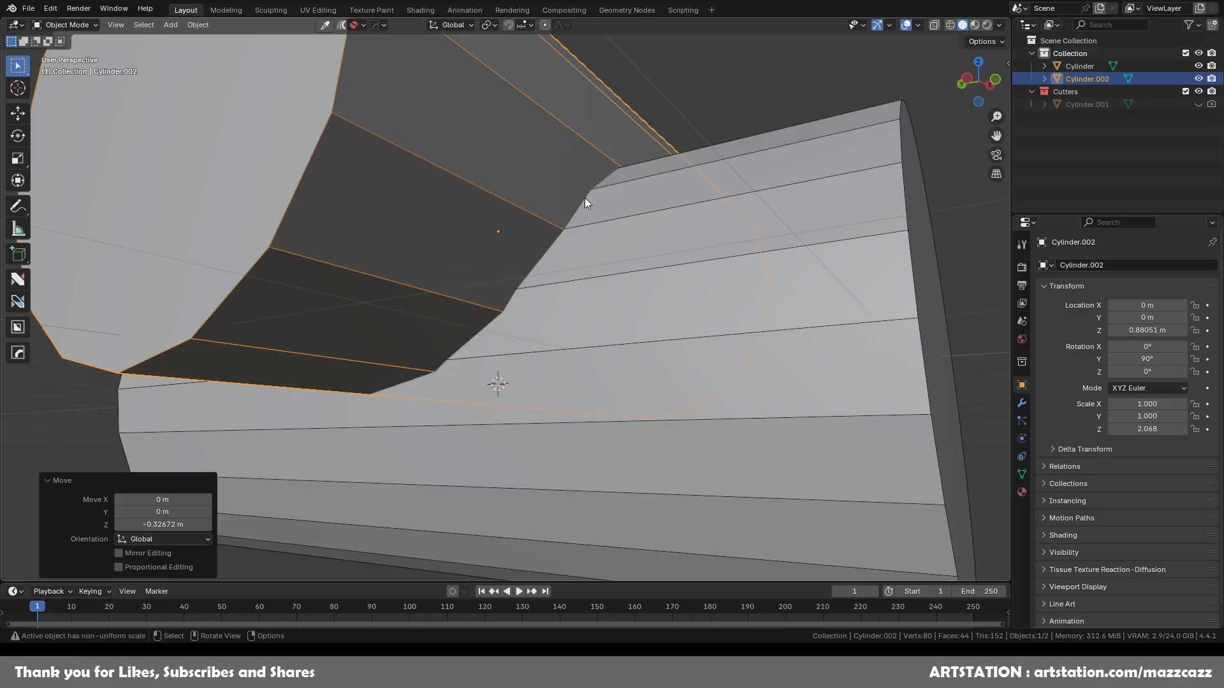
pyautogui.scroll(-5, 561, 240)
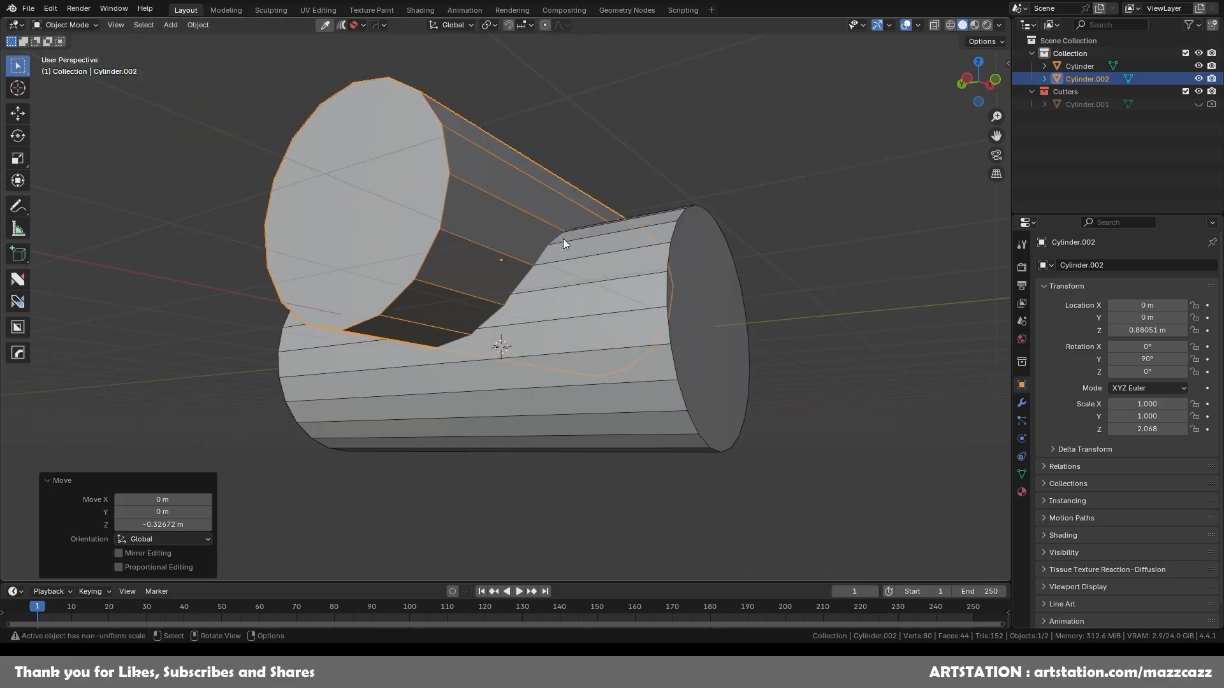
# Step: Delete the raised cylinder and add a new cylinder at the origin with 18 vertices
pyautogui.press('Delete')
pyautogui.hotkey('shift', 'a')
pyautogui.moveTo(573, 237)
pyautogui.click(640, 314)
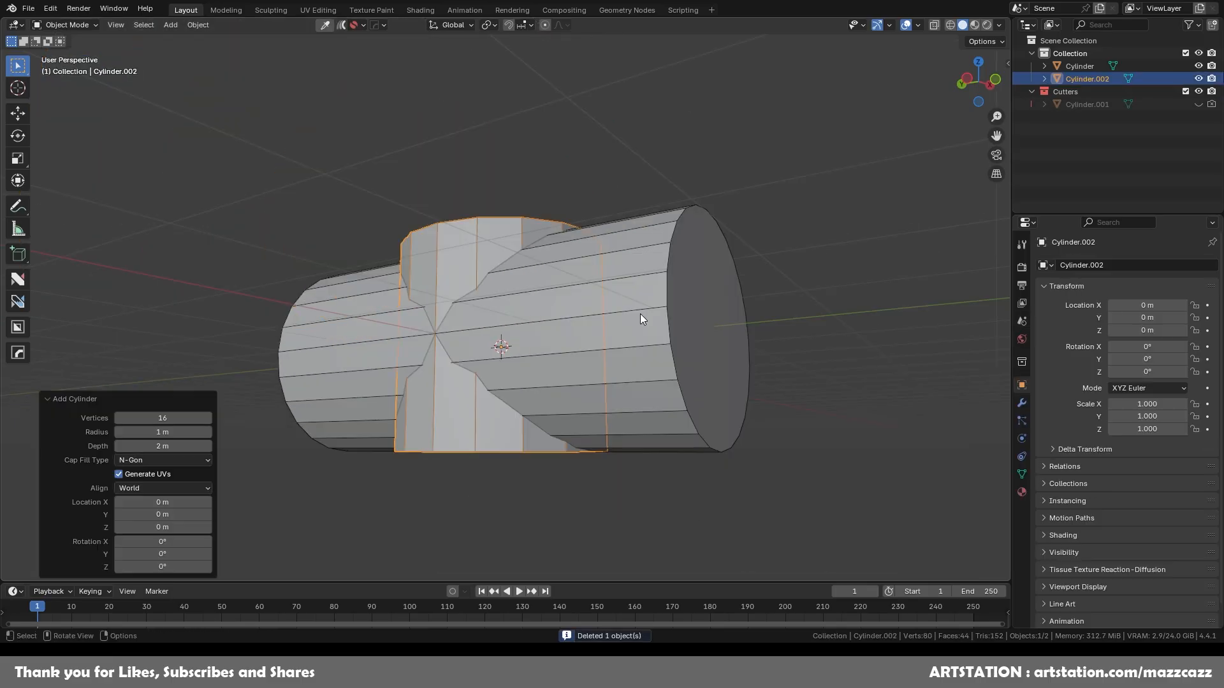
pyautogui.click(168, 419)
pyautogui.write('18')
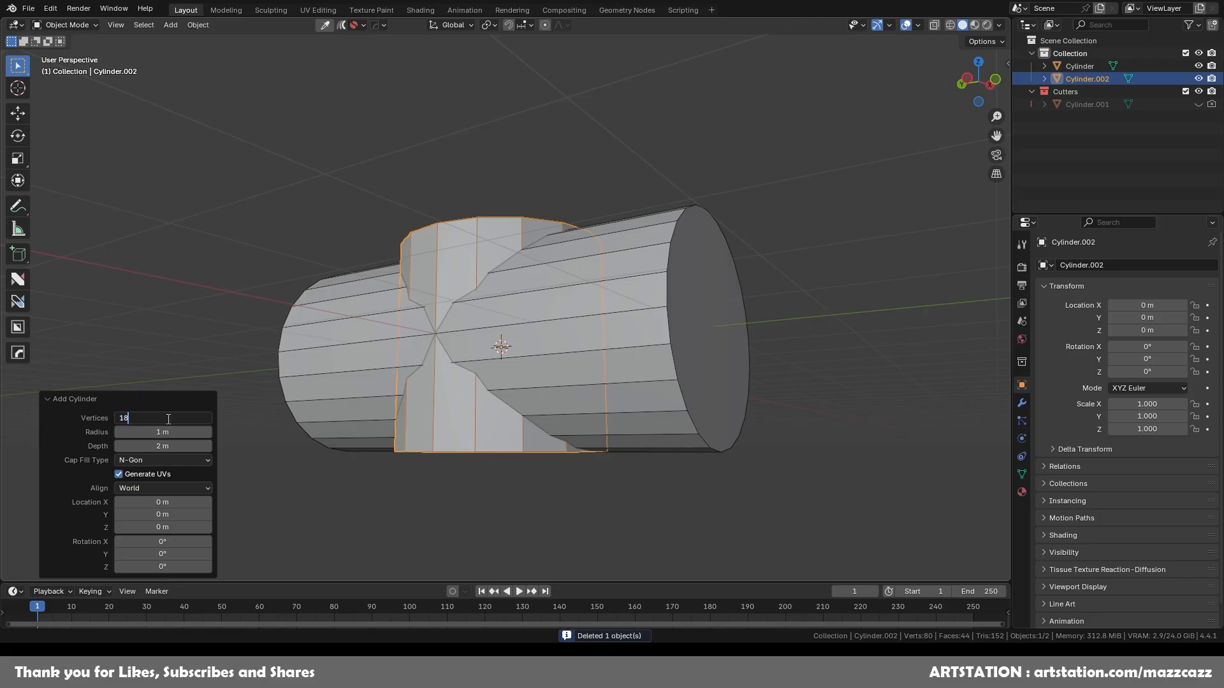
pyautogui.press('Return')
# Step: Rotate the 18-vertex cylinder 90° about Y and stretch it along X by a factor of about 1.73
pyautogui.write('ry9')
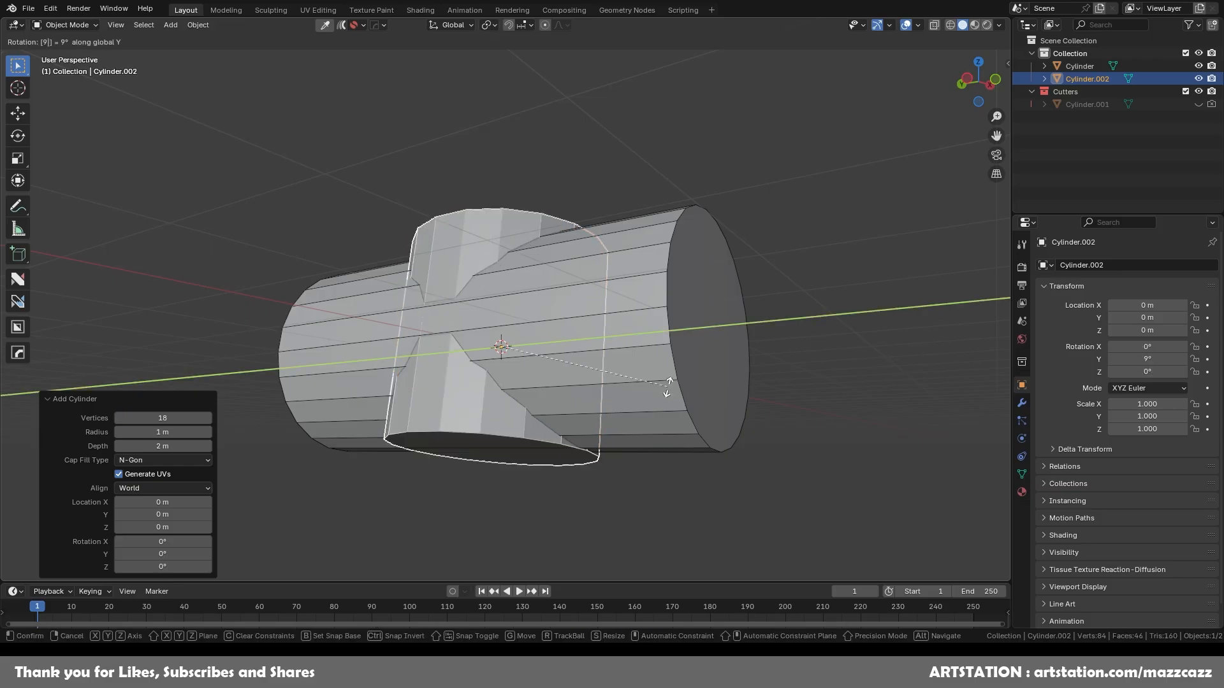
pyautogui.write('0')
pyautogui.press('Return')
pyautogui.press('s')
pyautogui.press('x')
pyautogui.click(740, 400)
# Step: Raise the 18-vertex cylinder about 0.62 m along Z to compare its edges with the lower cylinder's
pyautogui.press('g')
pyautogui.press('z')
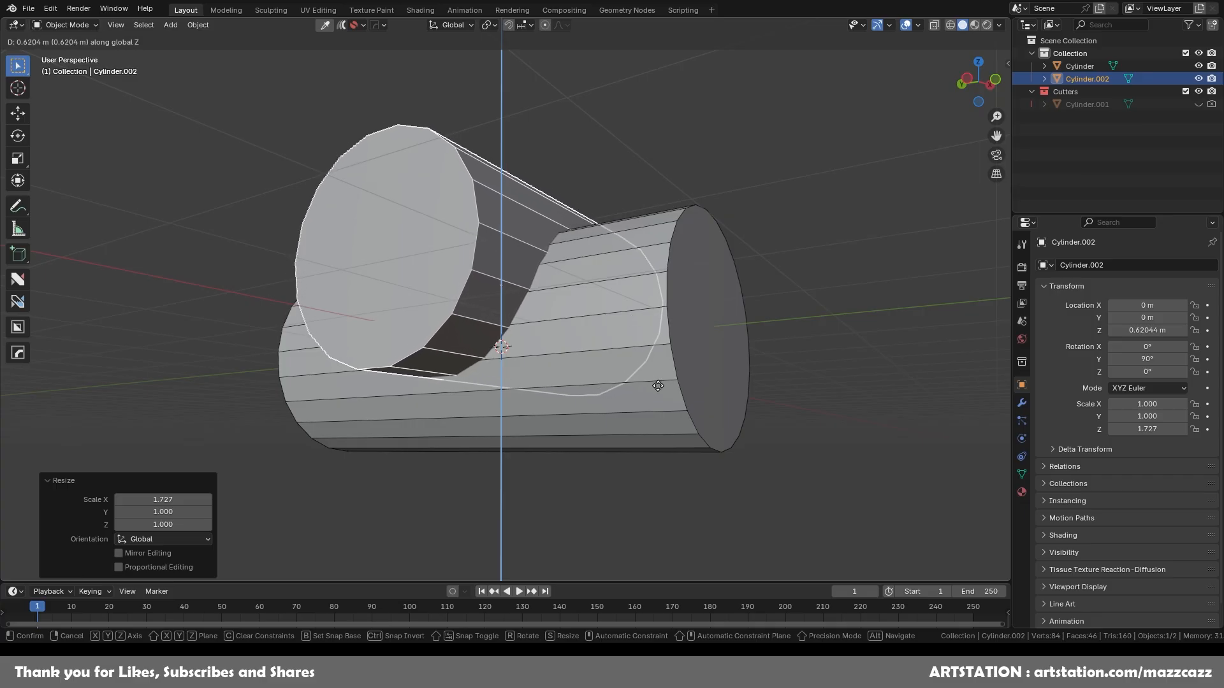
pyautogui.click(658, 386)
pyautogui.scroll(2, 500, 383)
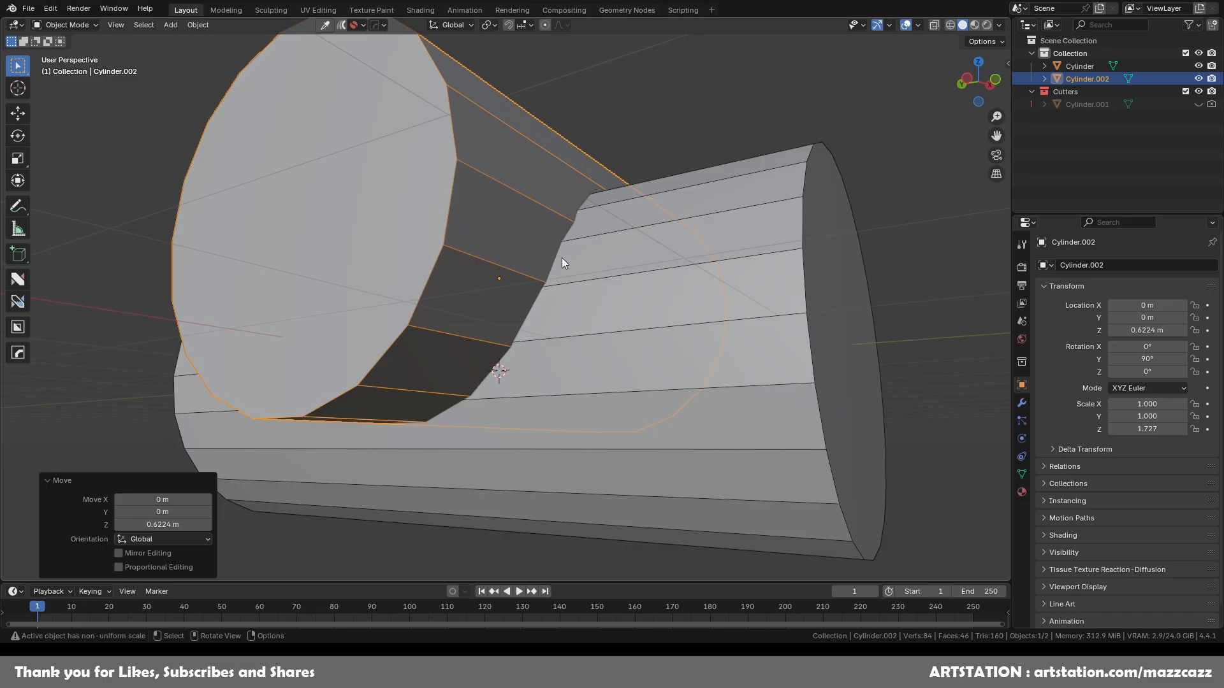
# Step: Delete the 18-vertex cylinder and add a new cylinder at the origin with 20 vertices
pyautogui.press('Delete')
pyautogui.hotkey('shift', 'a')
pyautogui.moveTo(561, 258)
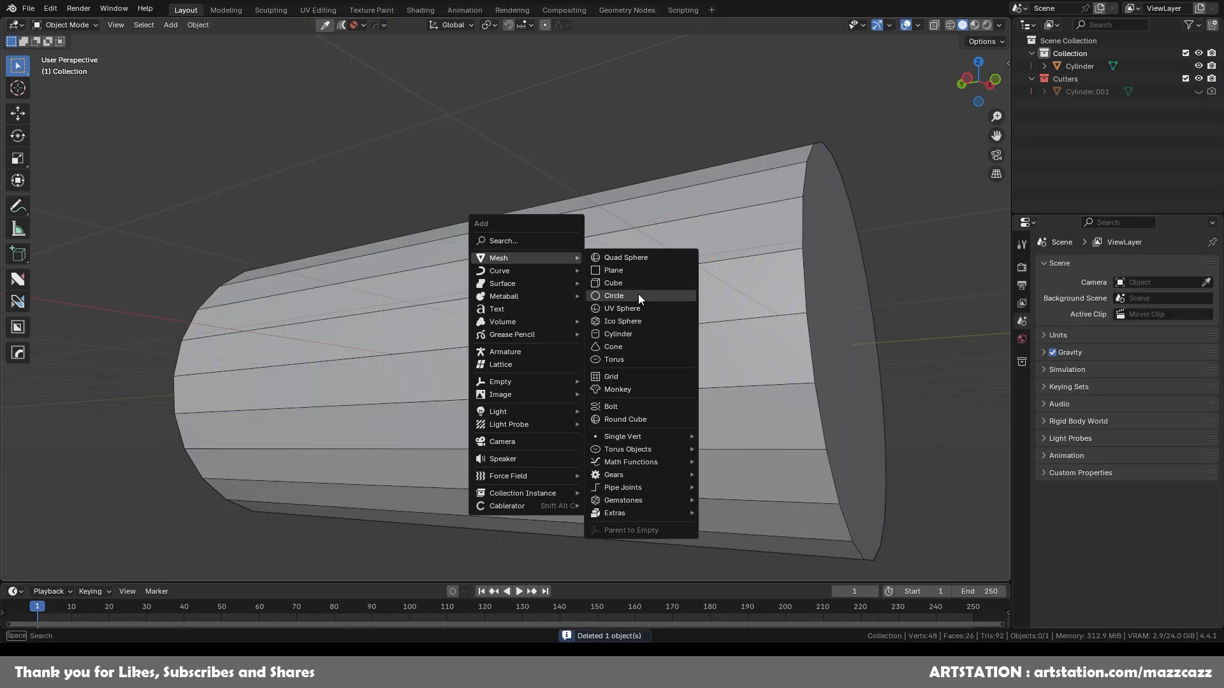
pyautogui.click(635, 334)
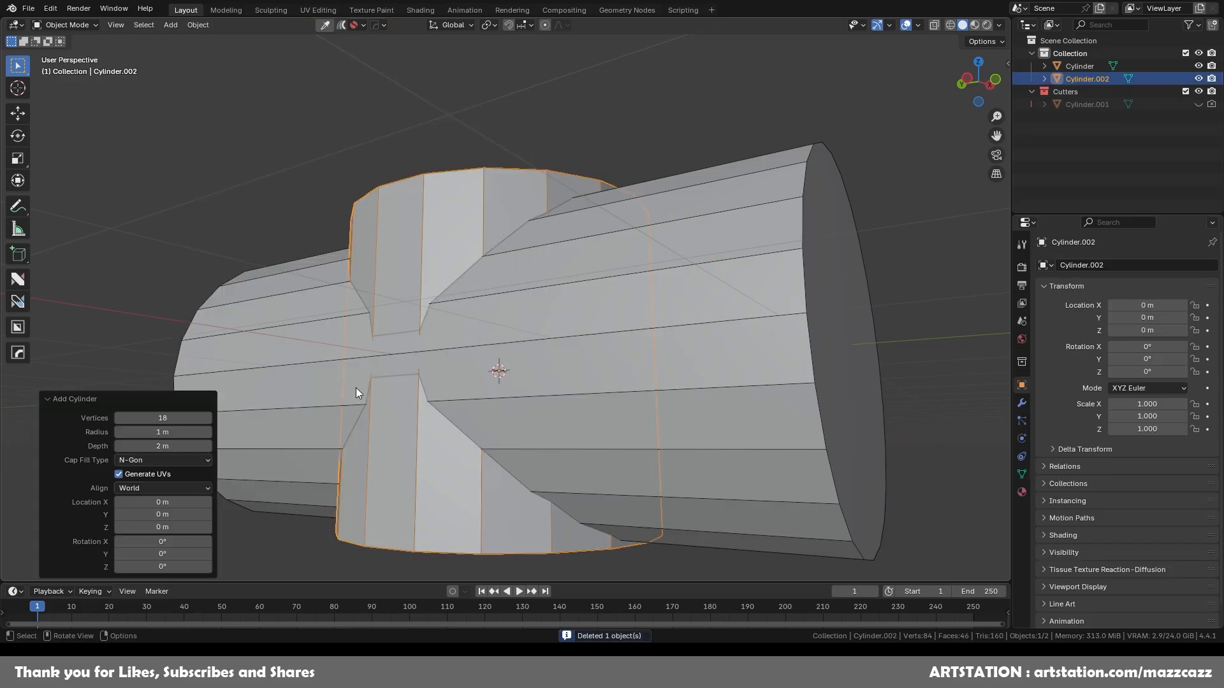
pyautogui.click(167, 419)
pyautogui.write('20')
pyautogui.press('Return')
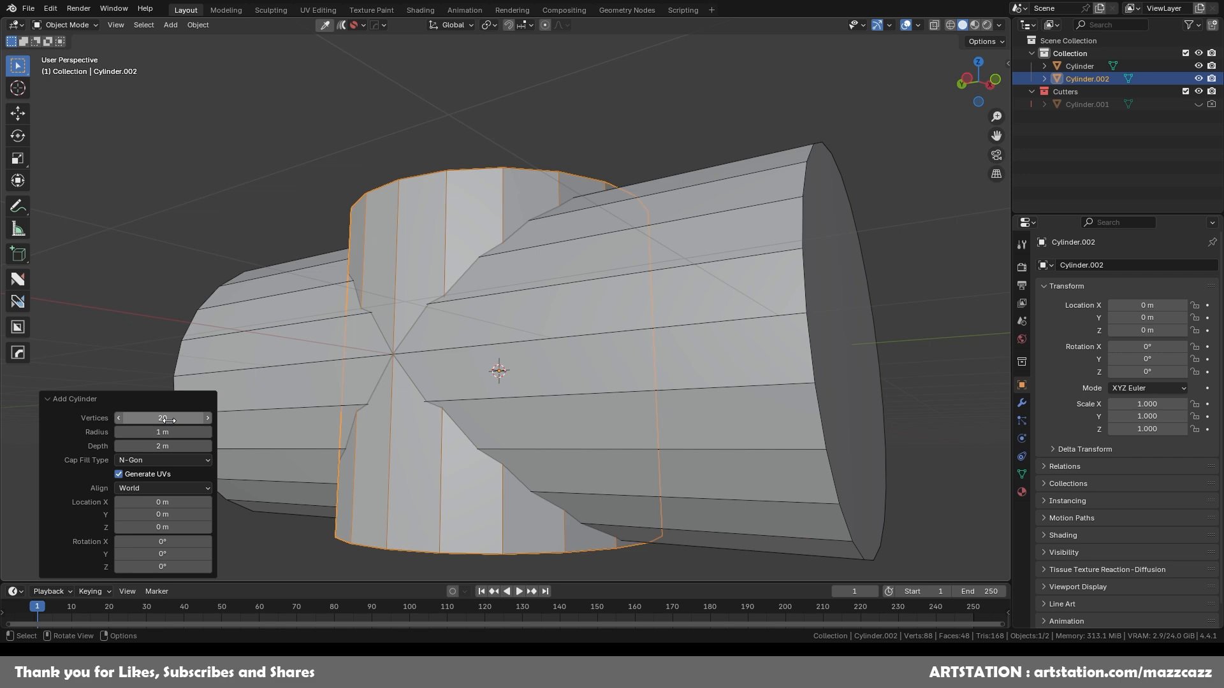
pyautogui.rightClick(401, 212)
pyautogui.click(513, 146)
pyautogui.click(495, 183)
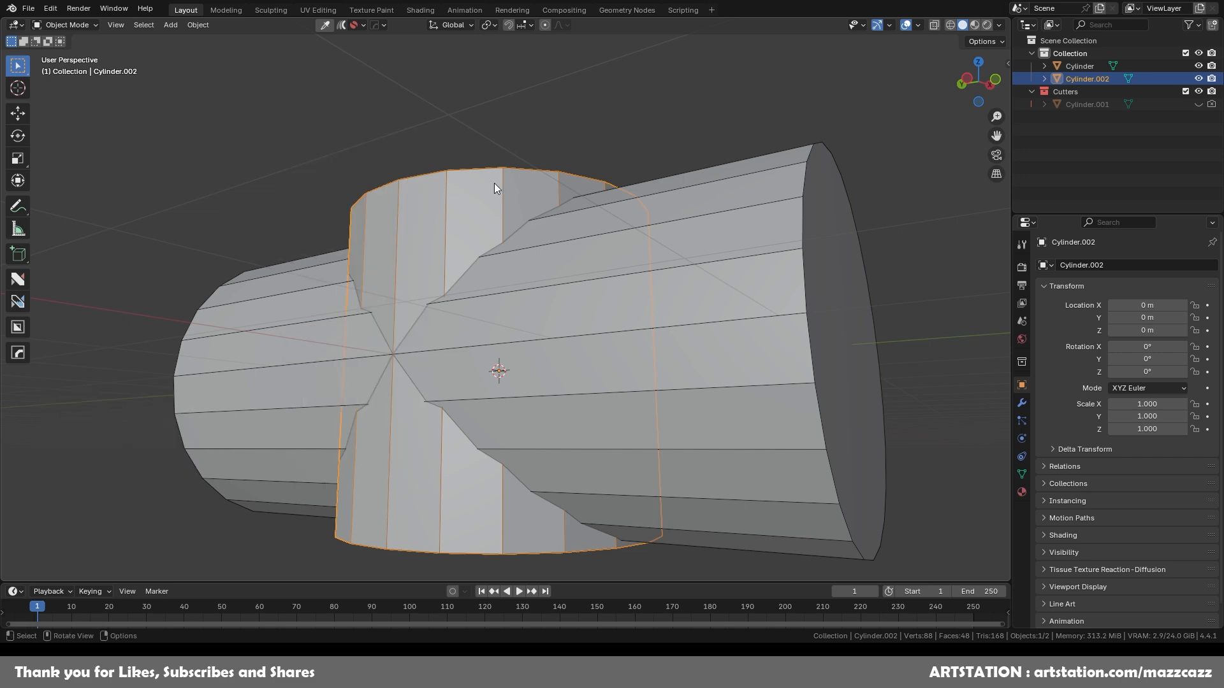
# Step: Rotate the 20-vertex cylinder 90° about Y and stretch it along X by a factor of about 1.97
pyautogui.press('r')
pyautogui.write('y90')
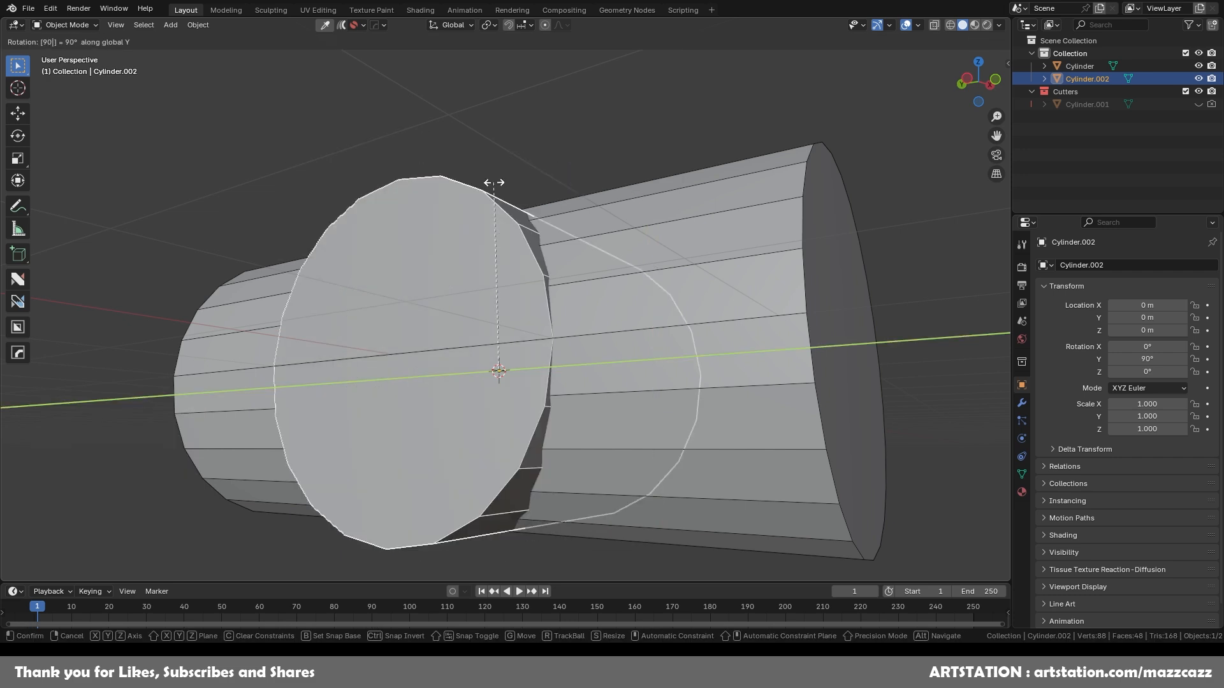
pyautogui.press('Return')
pyautogui.press('s')
pyautogui.press('x')
pyautogui.click(751, 297)
# Step: Raise the 20-vertex cylinder about 0.58 m along Z to compare the edge alignment along the intersection
pyautogui.press('g')
pyautogui.press('z')
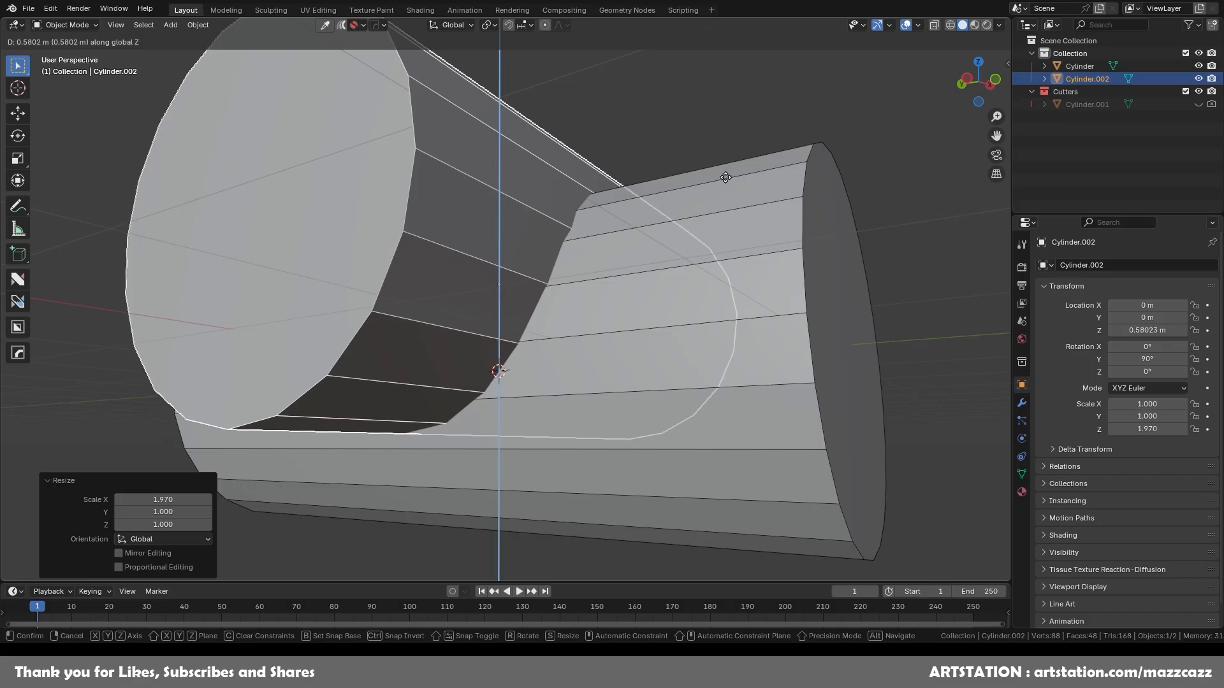
pyautogui.click(725, 178)
# Step: Delete the 20-vertex cylinder and add a new cylinder at the origin with 22 vertices
pyautogui.press('Delete')
pyautogui.hotkey('shift', 'a')
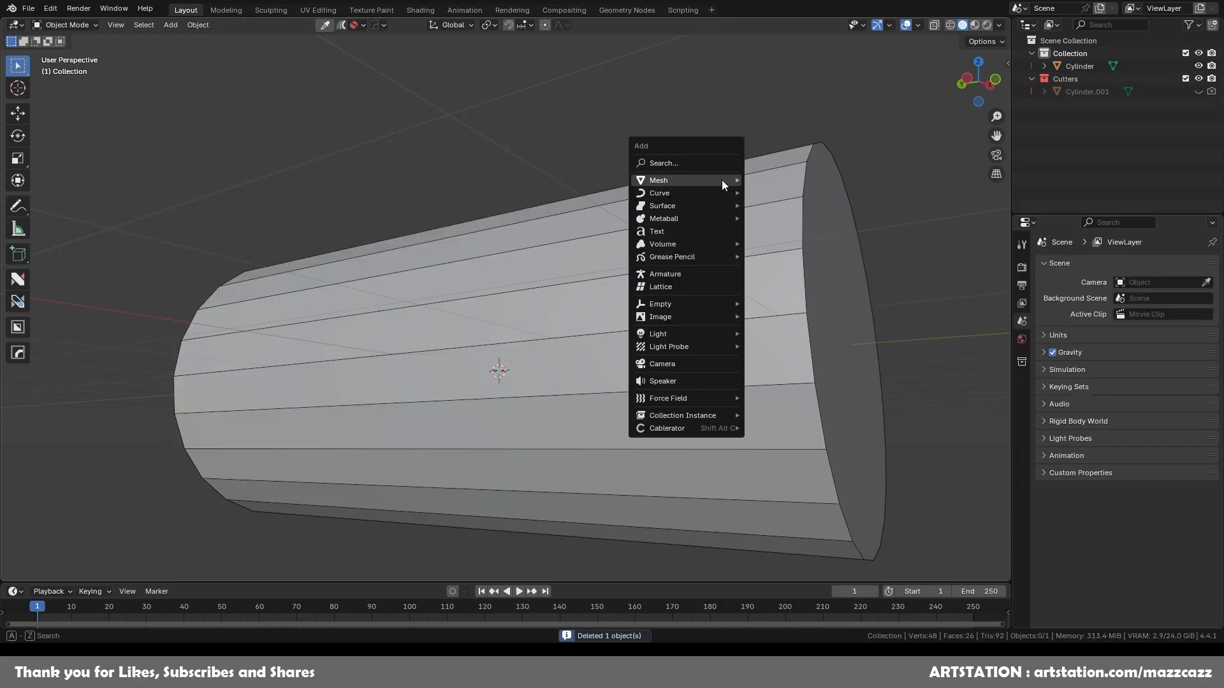
pyautogui.moveTo(721, 180)
pyautogui.click(778, 257)
pyautogui.moveTo(156, 423); pyautogui.dragTo(235, 390)
# Step: Rotate the 22-vertex cylinder 90° about Y and scale it along X by about -1.87
pyautogui.write('r')
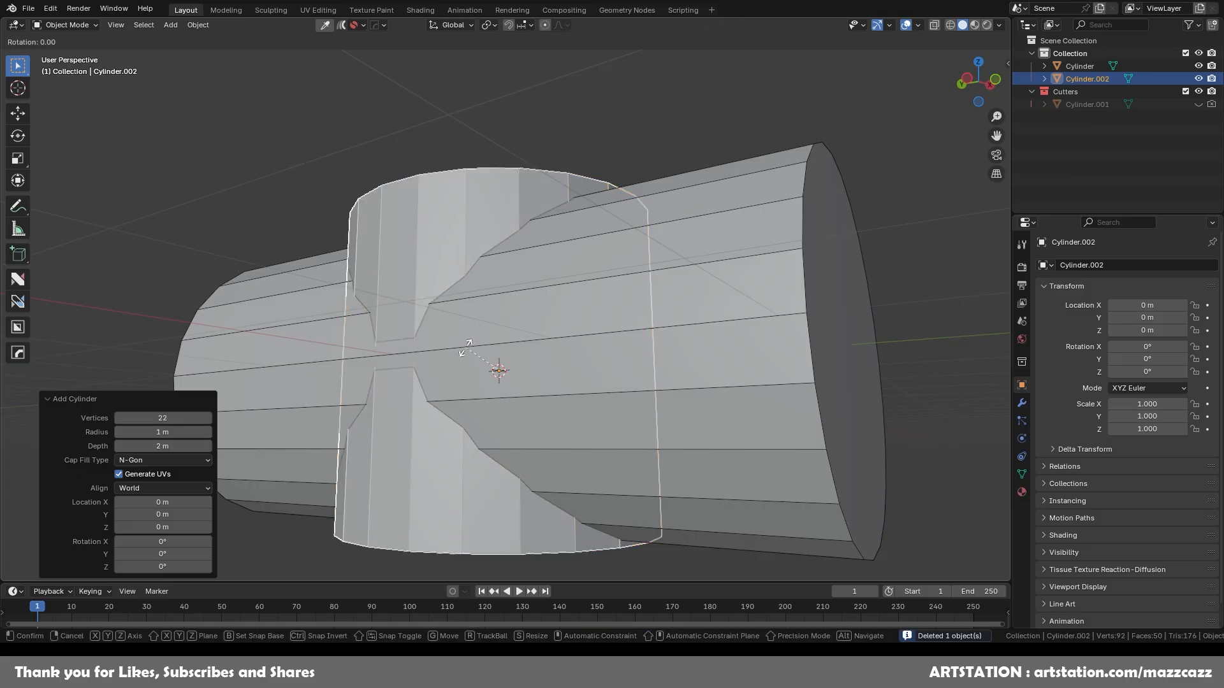
pyautogui.write('y90')
pyautogui.press('Return')
pyautogui.press('s')
pyautogui.press('x')
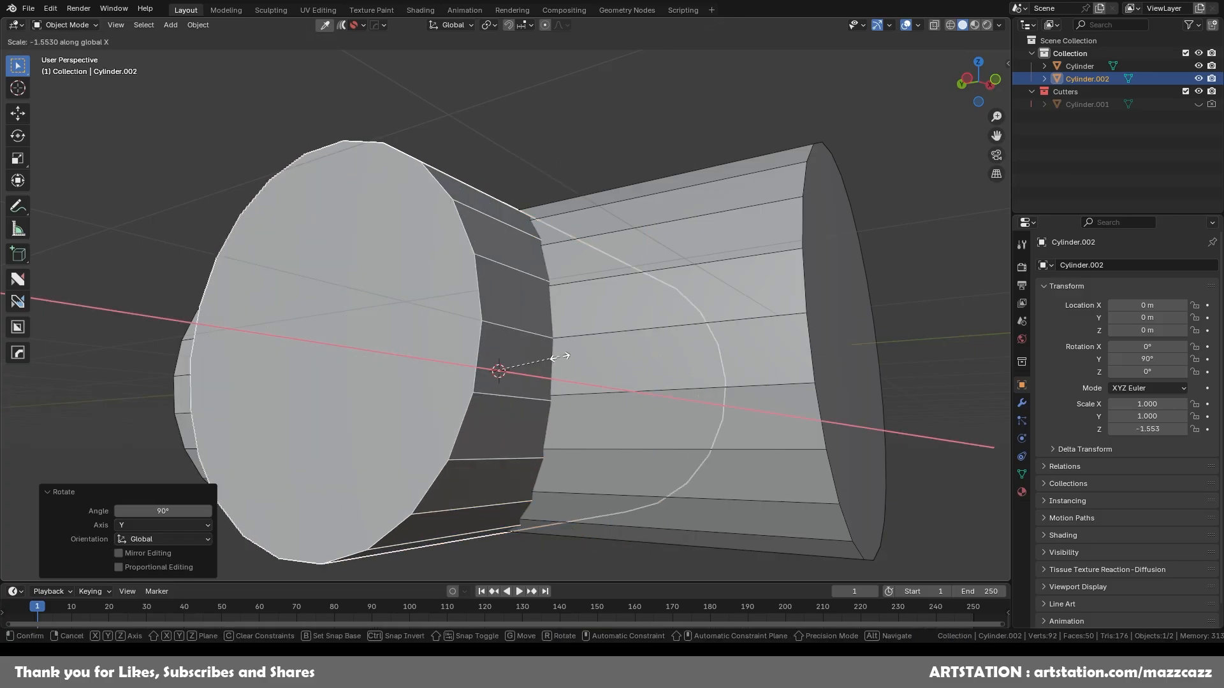
pyautogui.click(573, 355)
# Step: Raise the 22-vertex cylinder about 0.56 m along Z and compare its edges with the lower cylinder's
pyautogui.press('g')
pyautogui.press('z')
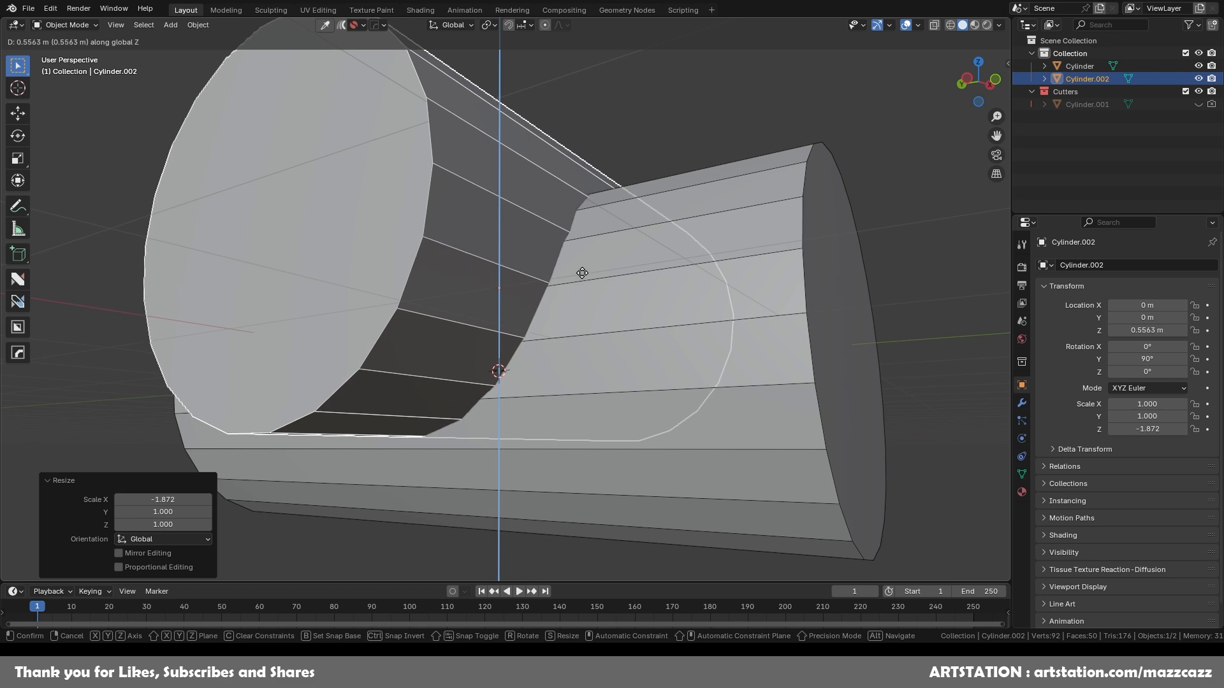
pyautogui.click(579, 274)
pyautogui.moveTo(584, 342); pyautogui.dragTo(559, 357, button='middle')
# Step: Delete the 22-vertex cylinder and add a new cylinder at the origin with 24 vertices
pyautogui.press('Delete')
pyautogui.hotkey('shift', 'a')
pyautogui.moveTo(558, 358)
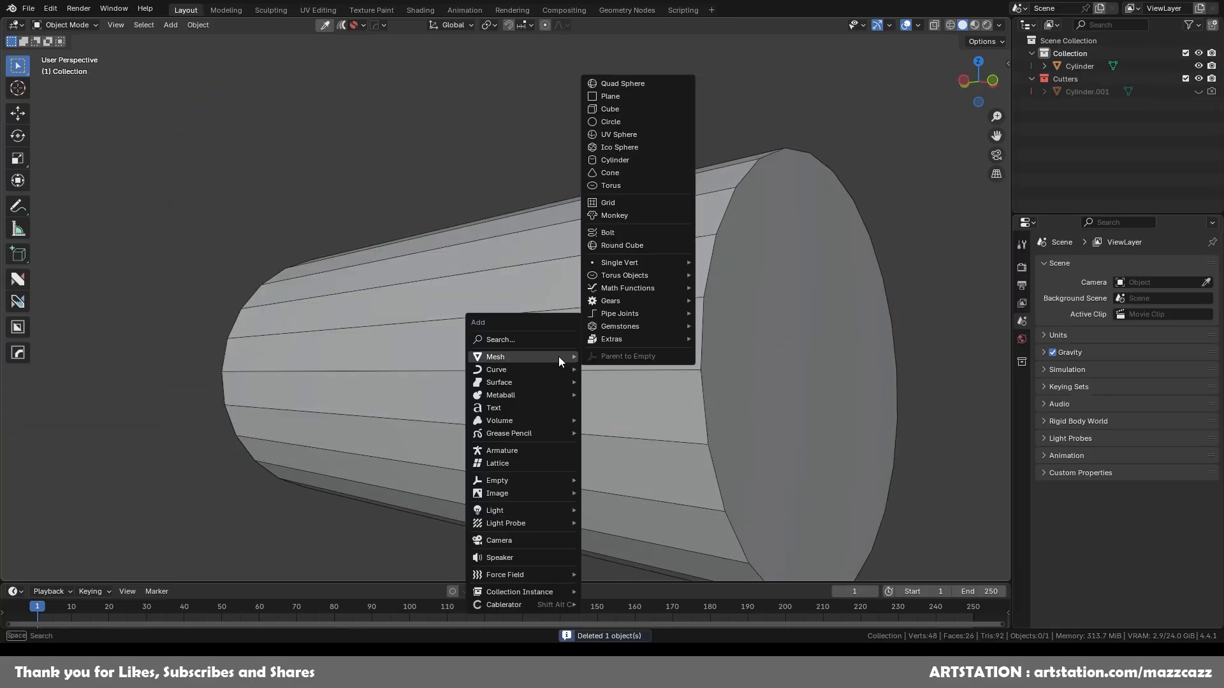
pyautogui.click(633, 158)
pyautogui.click(162, 418)
pyautogui.write('24')
pyautogui.press('Return')
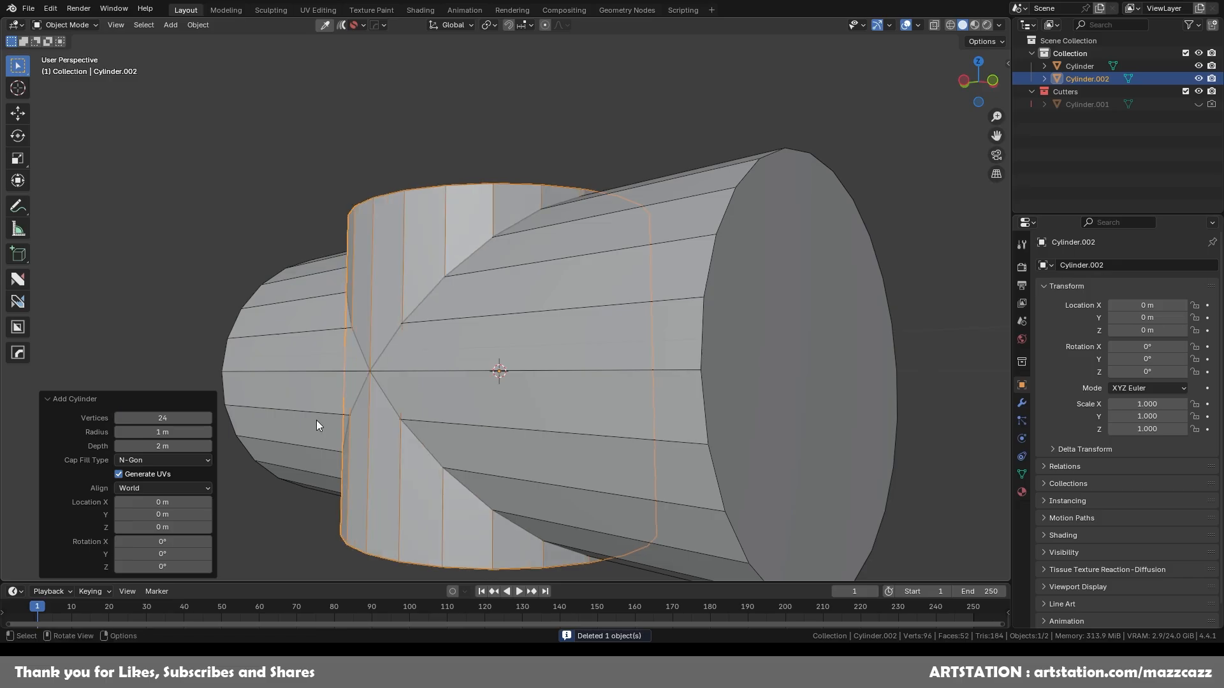
# Step: Rotate the 24-vertex cylinder 90° about Y and stretch it along X by a factor of about 1.83
pyautogui.write('ry90')
pyautogui.press('Return')
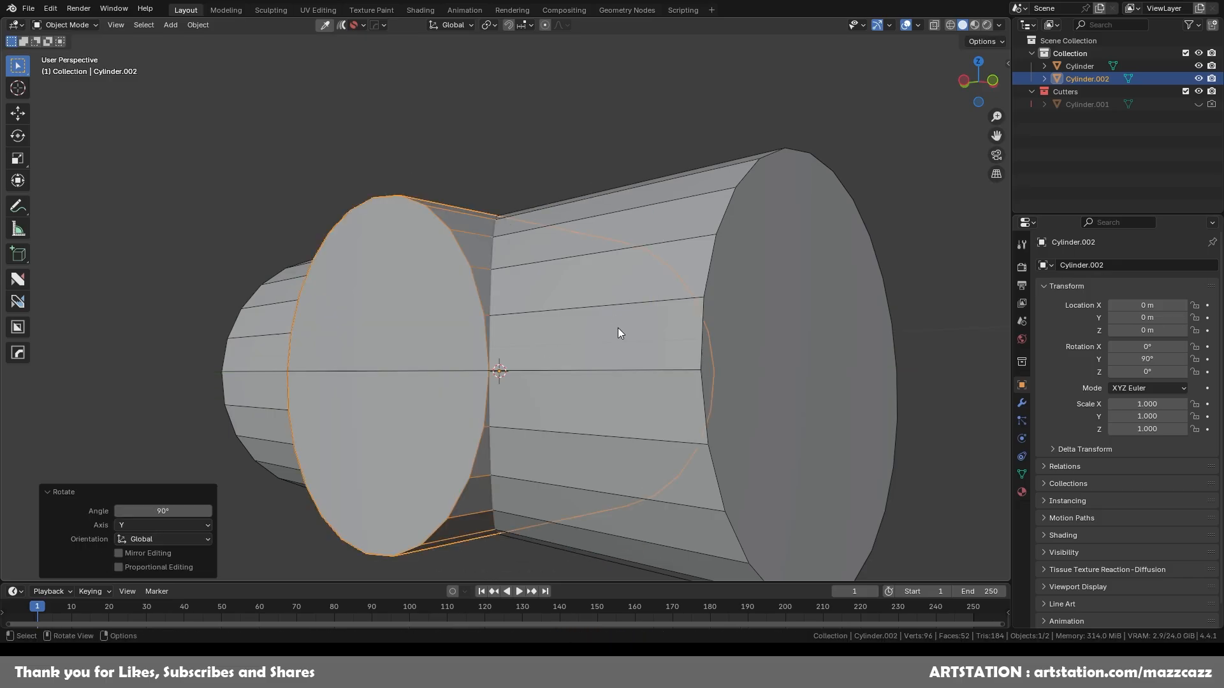
pyautogui.press('s')
pyautogui.press('x')
pyautogui.click(730, 341)
# Step: Raise the 24-vertex cylinder about 0.50 m along Z so its edges line up with the lower cylinder's
pyautogui.press('g')
pyautogui.press('z')
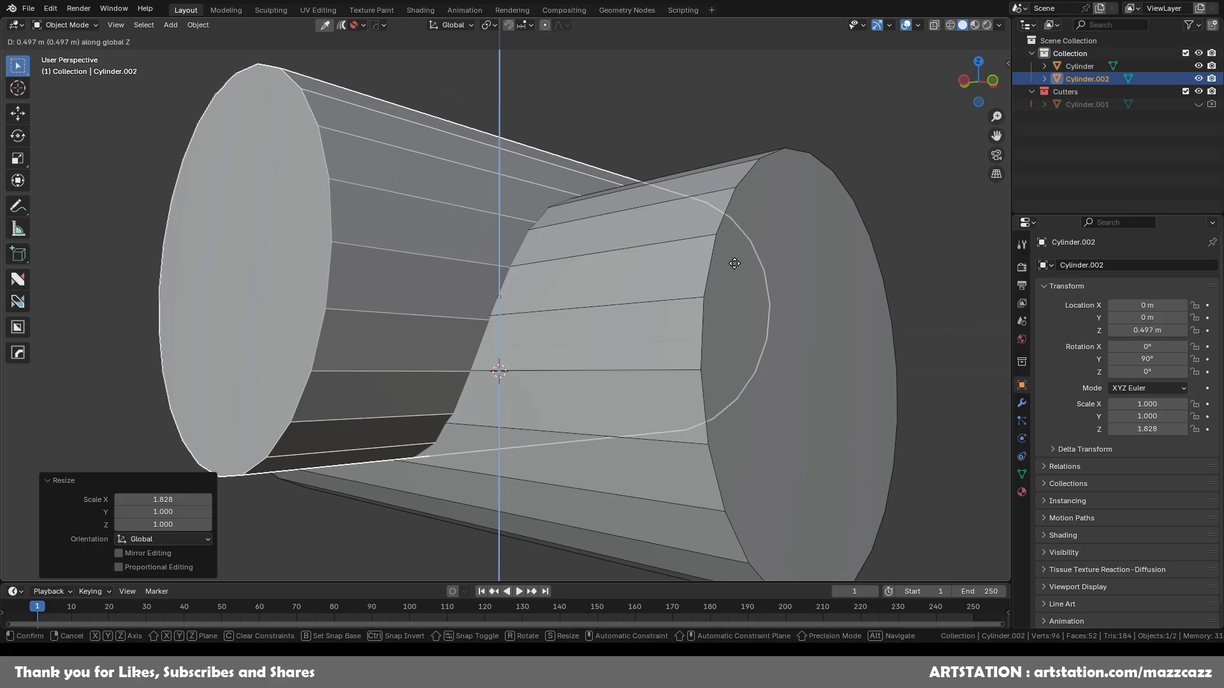
pyautogui.click(734, 262)
# Step: Combine the raised cylinder and the lower cylinder with a HardOps Union boolean
pyautogui.keyDown('shift'); pyautogui.click(836, 270); pyautogui.keyUp('shift')
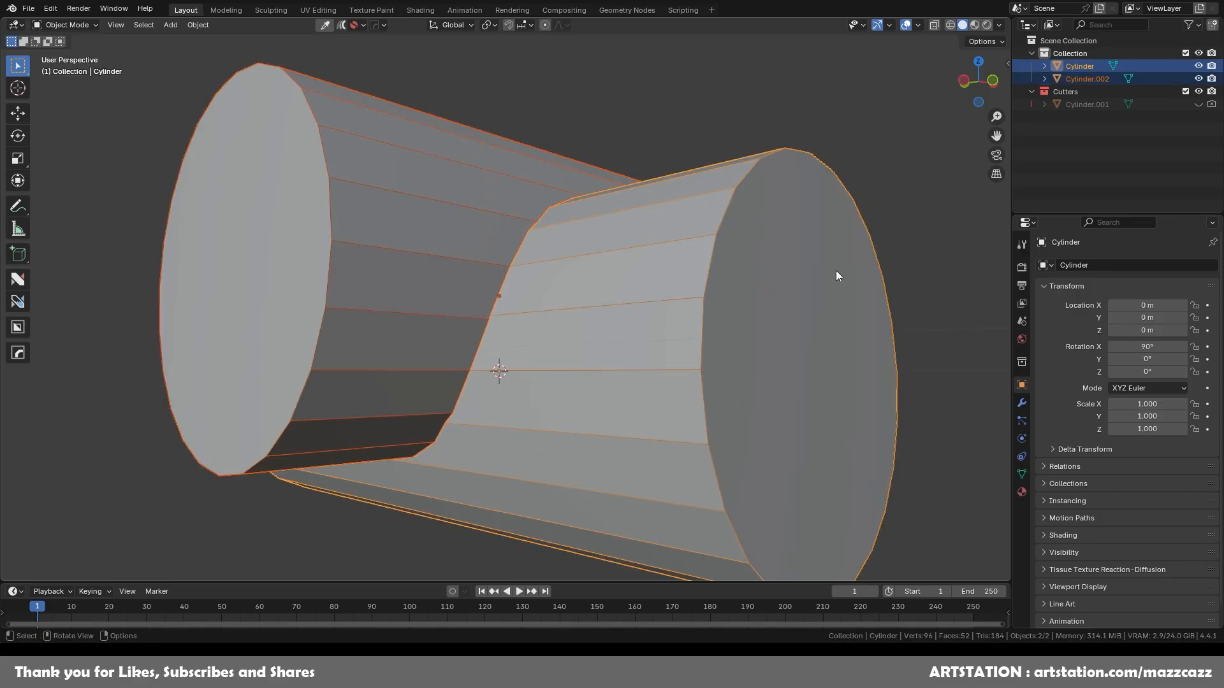
pyautogui.press('q')
pyautogui.moveTo(859, 223)
pyautogui.click(977, 255)
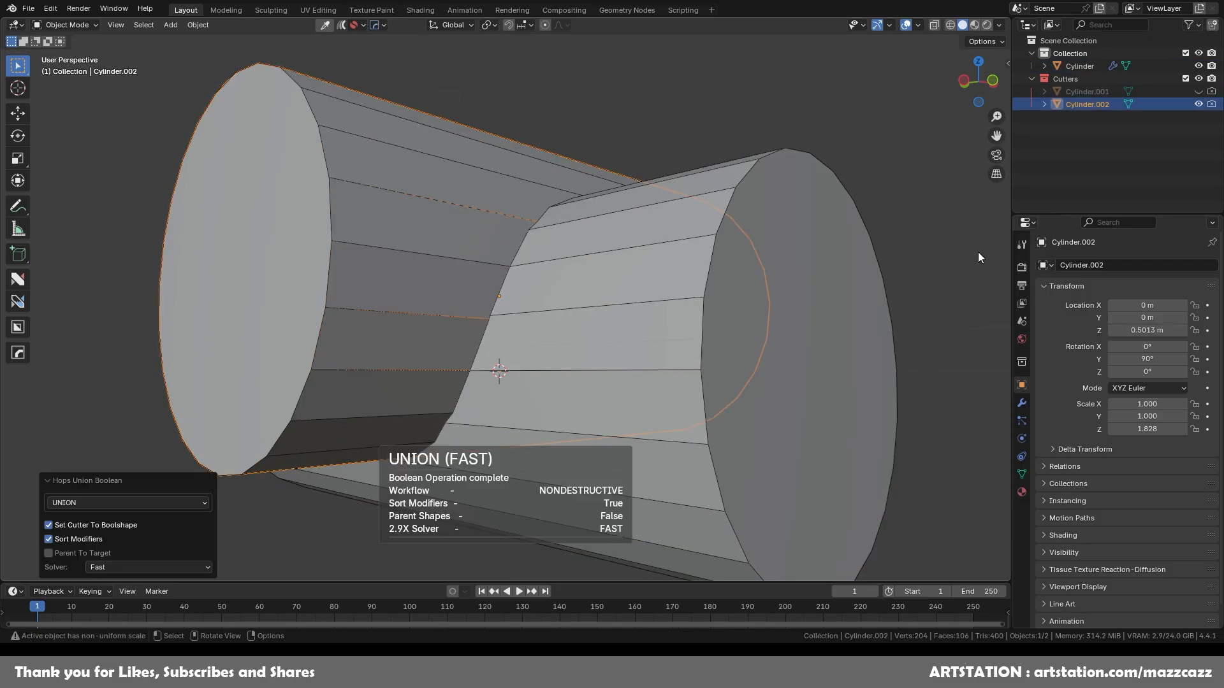
# Step: Apply the union modifier on the lower cylinder with Smart Apply and hide the raised cutter cylinder
pyautogui.click(734, 218)
pyautogui.press('q')
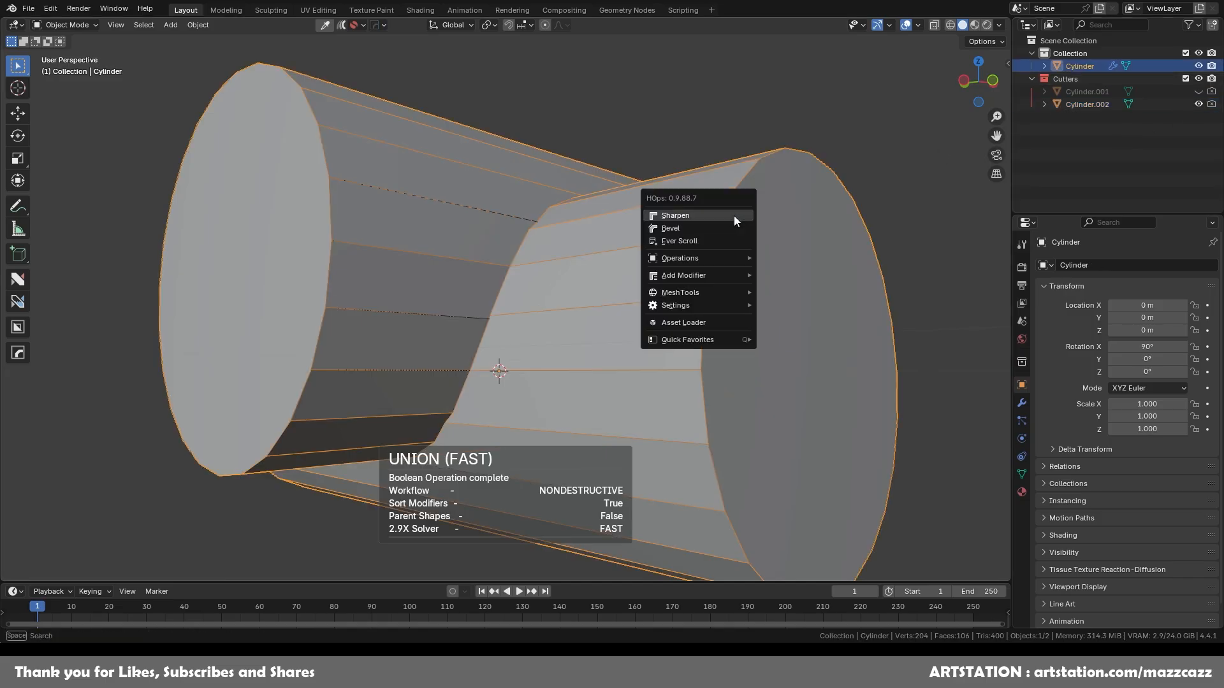
pyautogui.moveTo(732, 258)
pyautogui.click(804, 378)
pyautogui.click(1198, 104)
# Step: In Edit Mode, merge two nearly coincident vertices on the intersection seam at the last selected one
pyautogui.press('Tab')
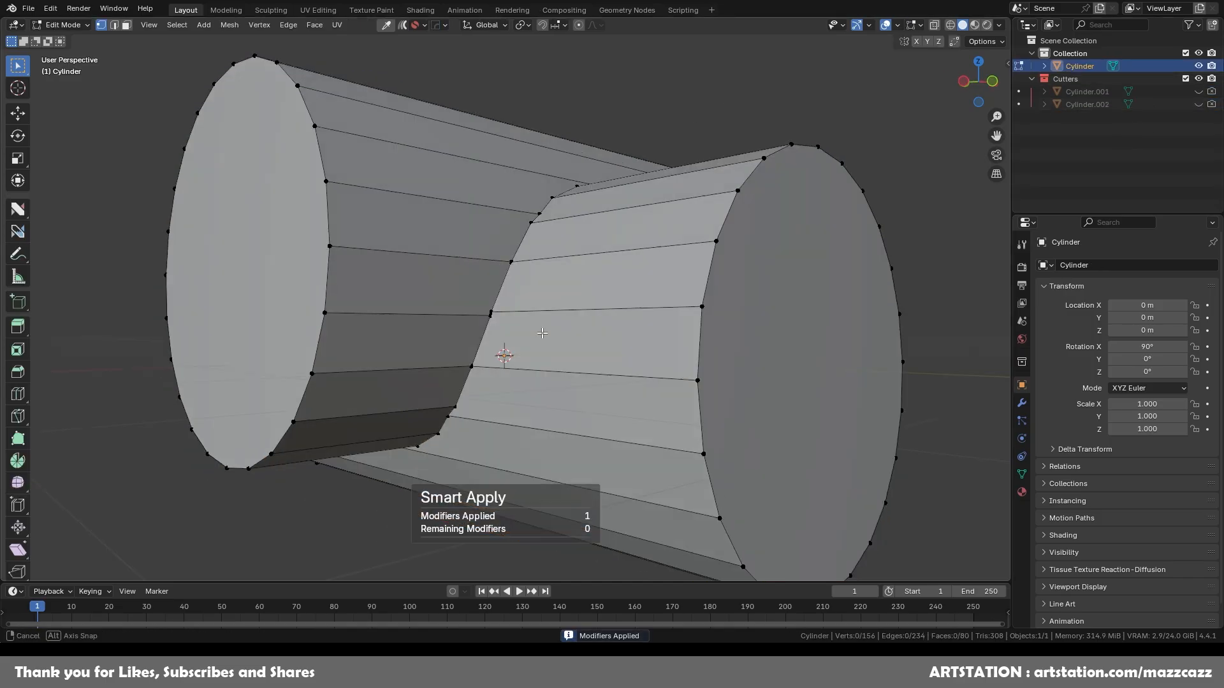
pyautogui.scroll(5, 571, 311)
pyautogui.scroll(-5, 571, 311)
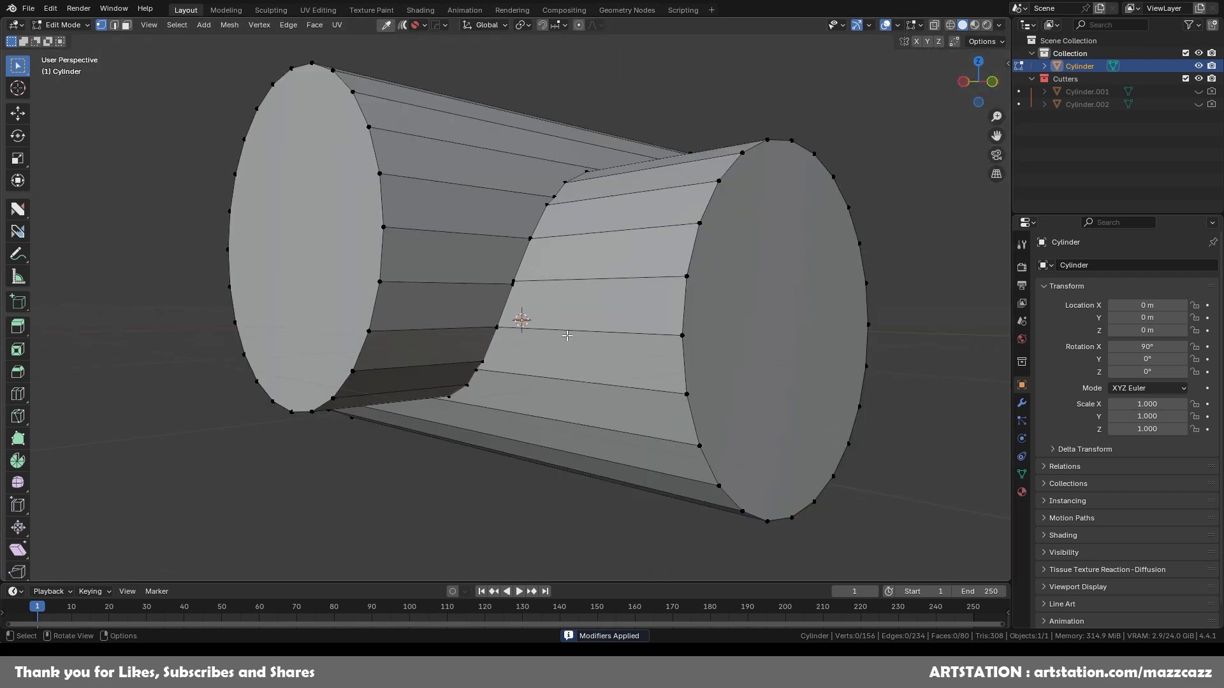
pyautogui.moveTo(531, 335); pyautogui.dragTo(522, 293, button='middle')
pyautogui.scroll(5, 523, 293)
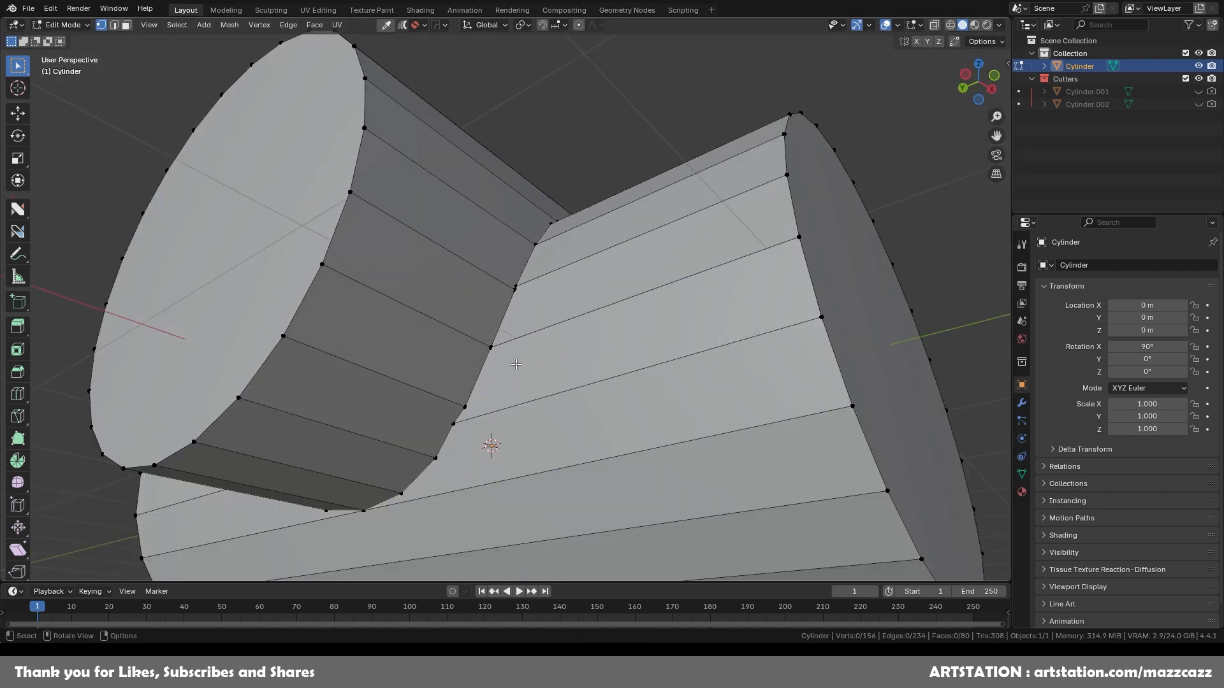
pyautogui.moveTo(583, 378); pyautogui.dragTo(533, 374, button='middle')
pyautogui.click(536, 375)
pyautogui.scroll(2, 536, 375)
pyautogui.keyDown('shift'); pyautogui.click(542, 393); pyautogui.keyUp('shift')
pyautogui.press('1')
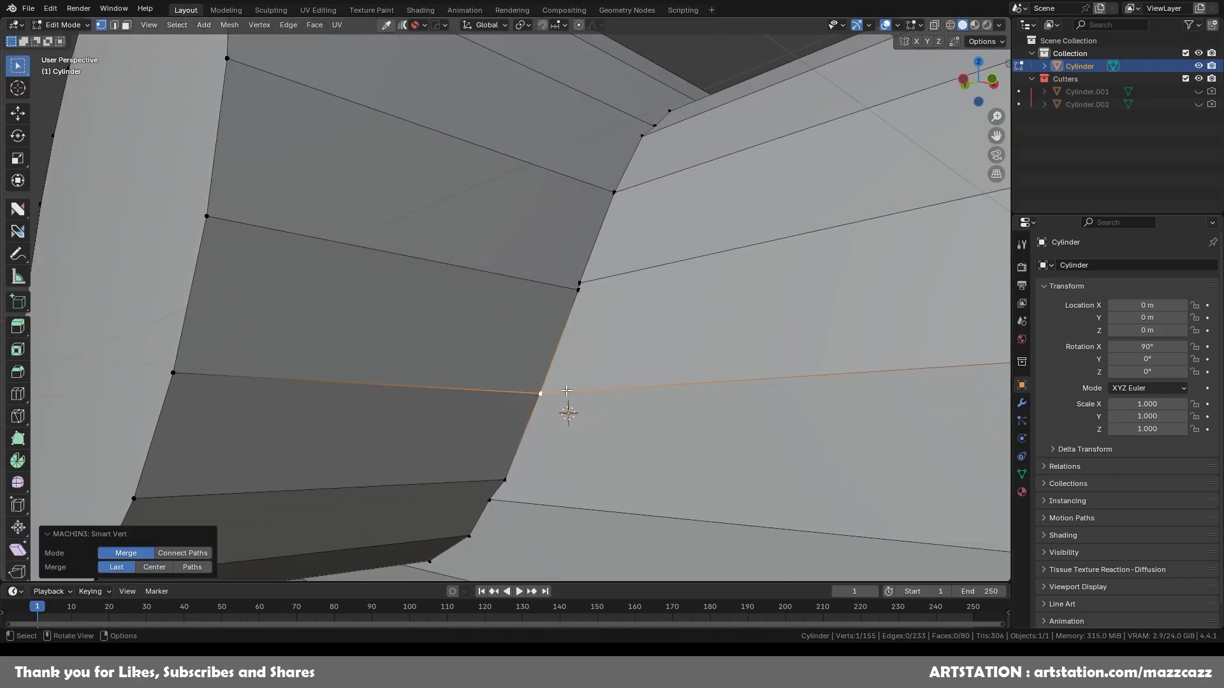
# Step: Undo the last-vertex merge on the intersection seam and merge the same two vertices at their center with Smart Vert
pyautogui.hotkey('ctrl', 'z')
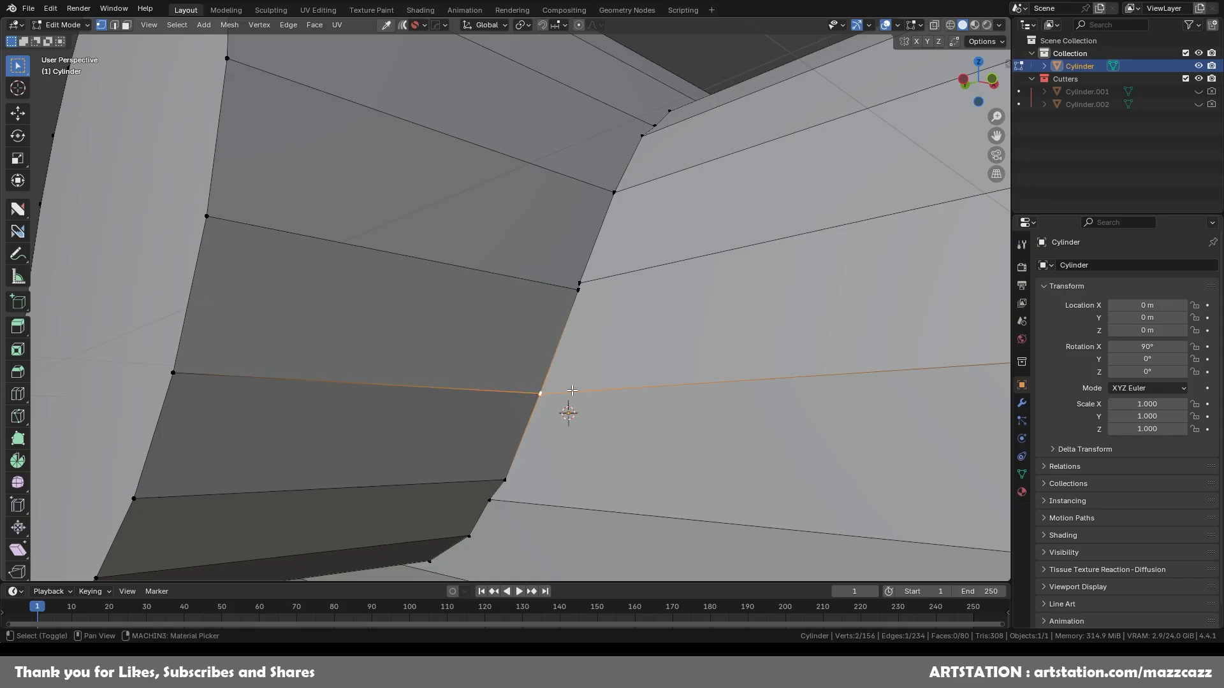
pyautogui.hotkey('shift', '1')
pyautogui.scroll(4, 572, 390)
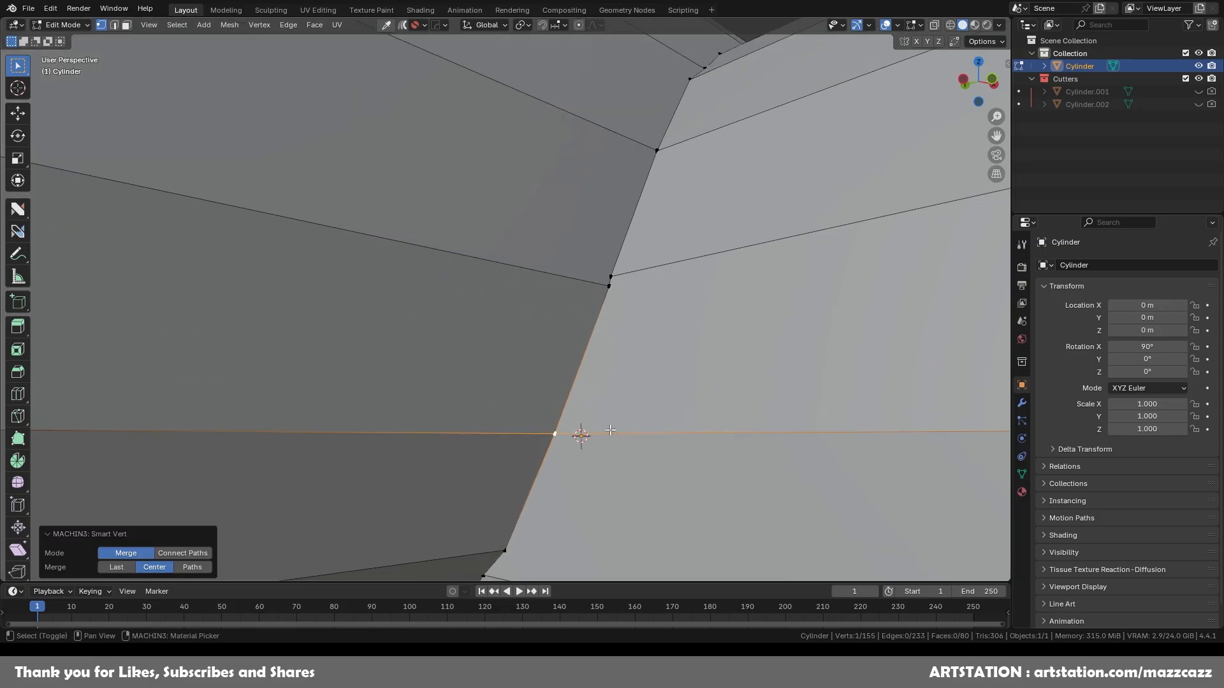
pyautogui.hotkey('alt', 'a')
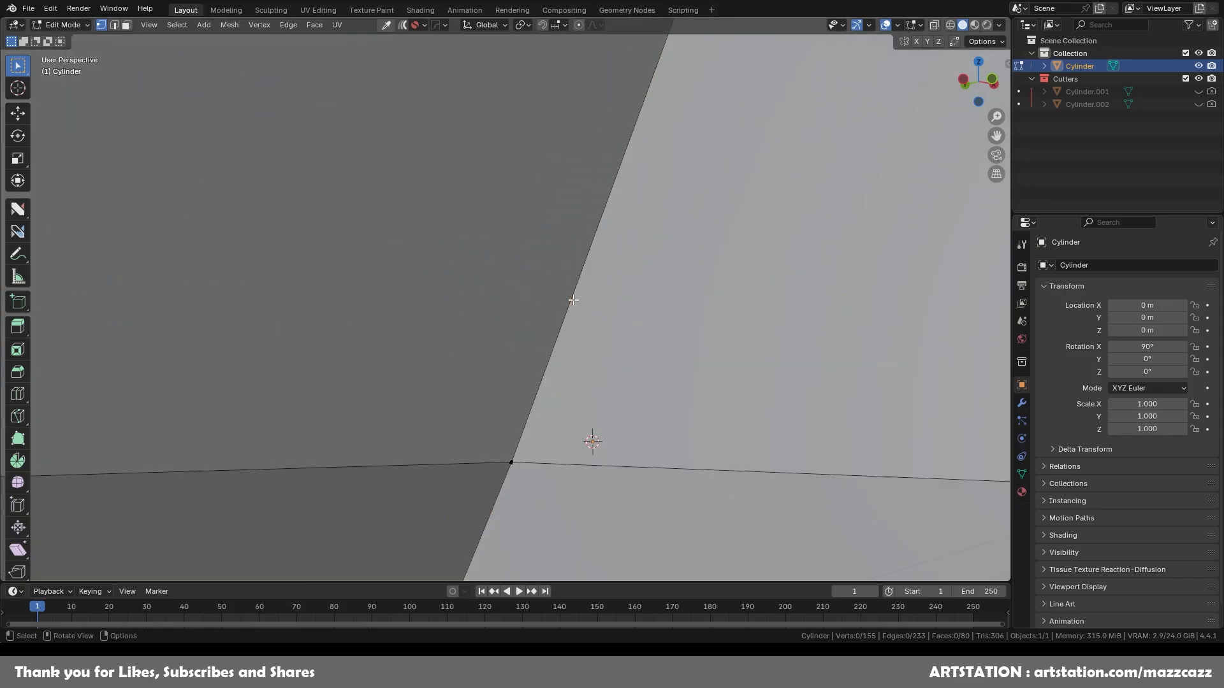
# Step: Try sliding a rim vertex on the cylinder's end cap along its lengthwise edge toward the seam
pyautogui.scroll(-4, 564, 335)
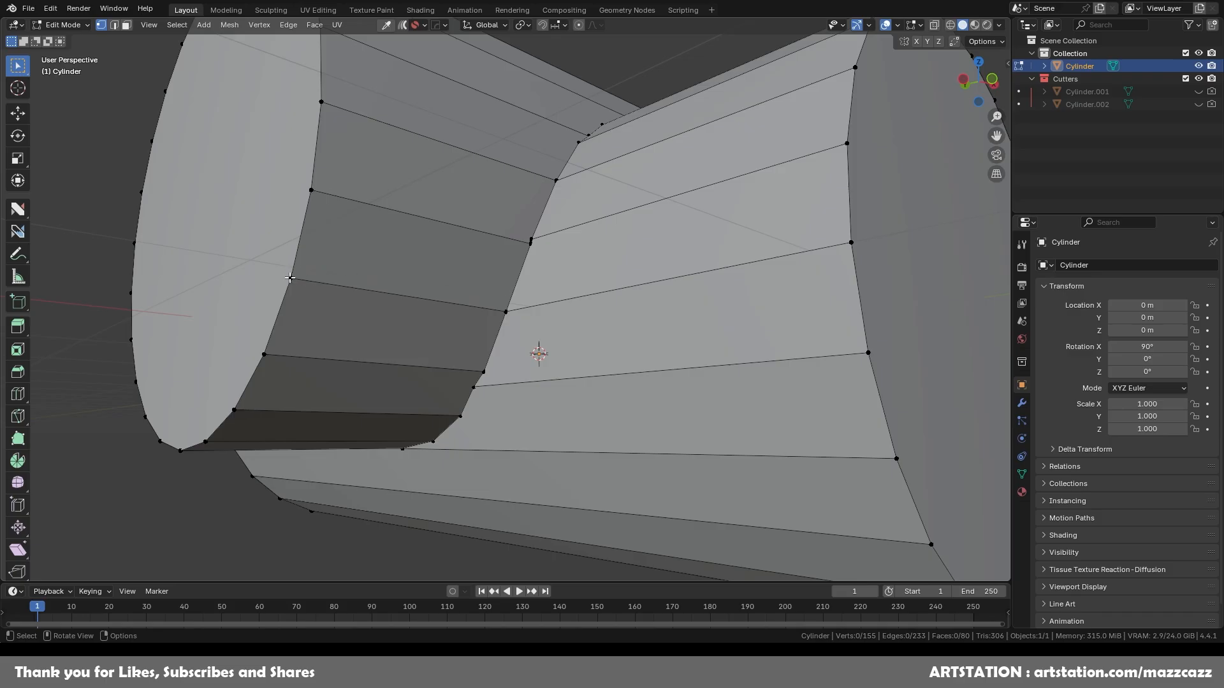
pyautogui.hotkey('shift', 'v')
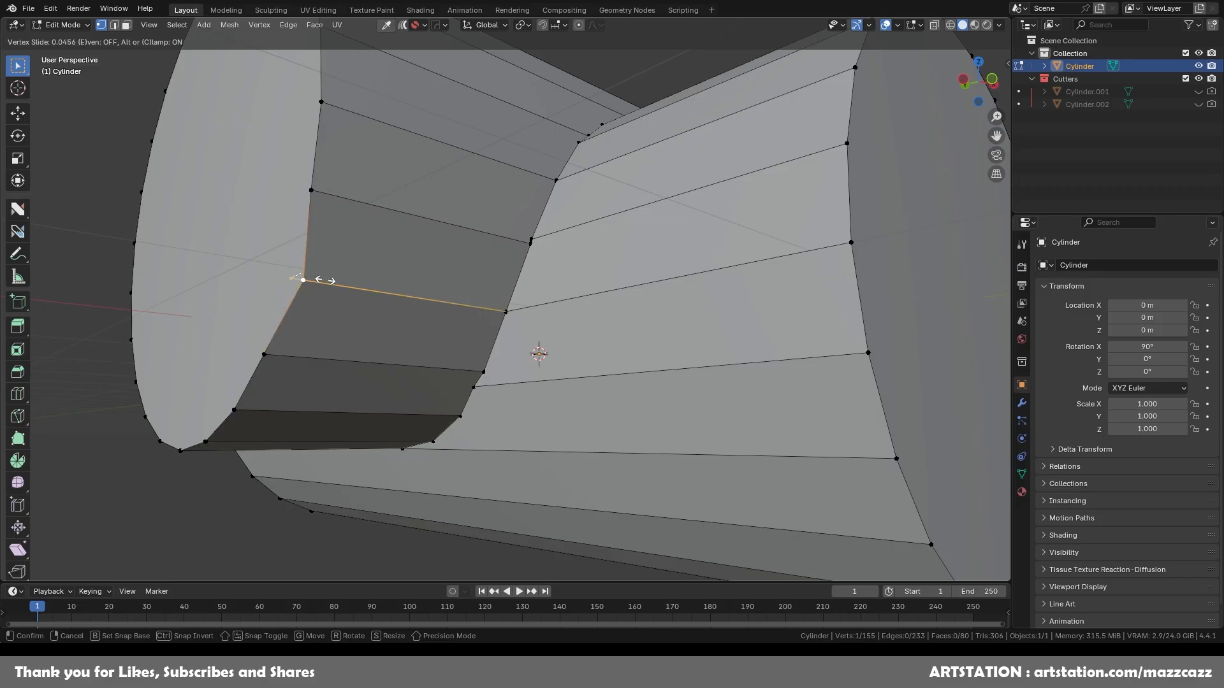
pyautogui.click(314, 287)
# Step: Merge the next close vertex pair on the seam at its center, replacing the Smart Vert merge with the standard Merge At Center
pyautogui.click(562, 241)
pyautogui.keyDown('shift'); pyautogui.click(560, 244); pyautogui.keyUp('shift')
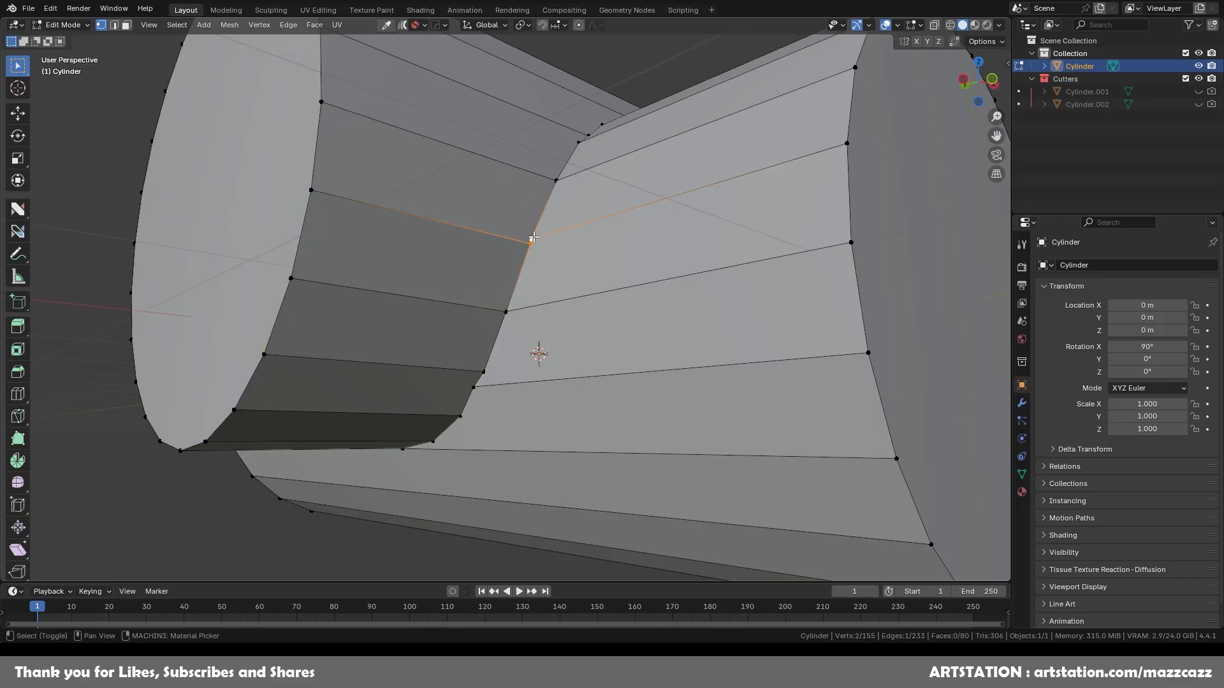
pyautogui.hotkey('shift', '1')
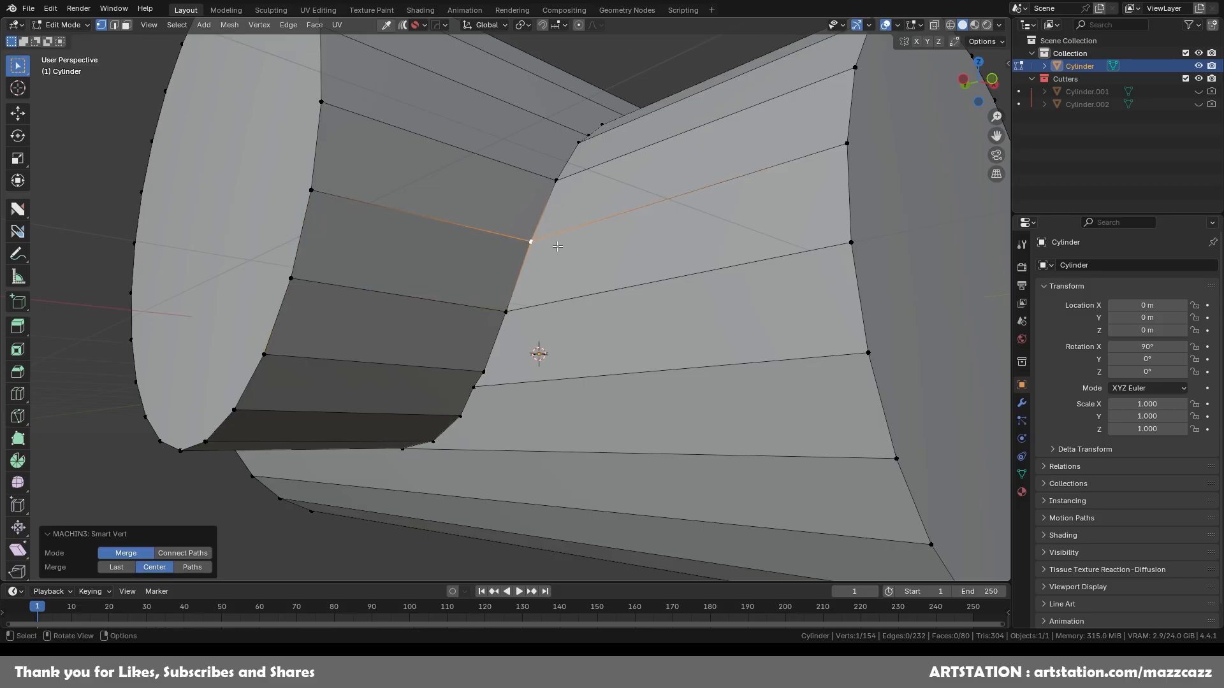
pyautogui.moveTo(524, 248); pyautogui.dragTo(526, 368, button='middle')
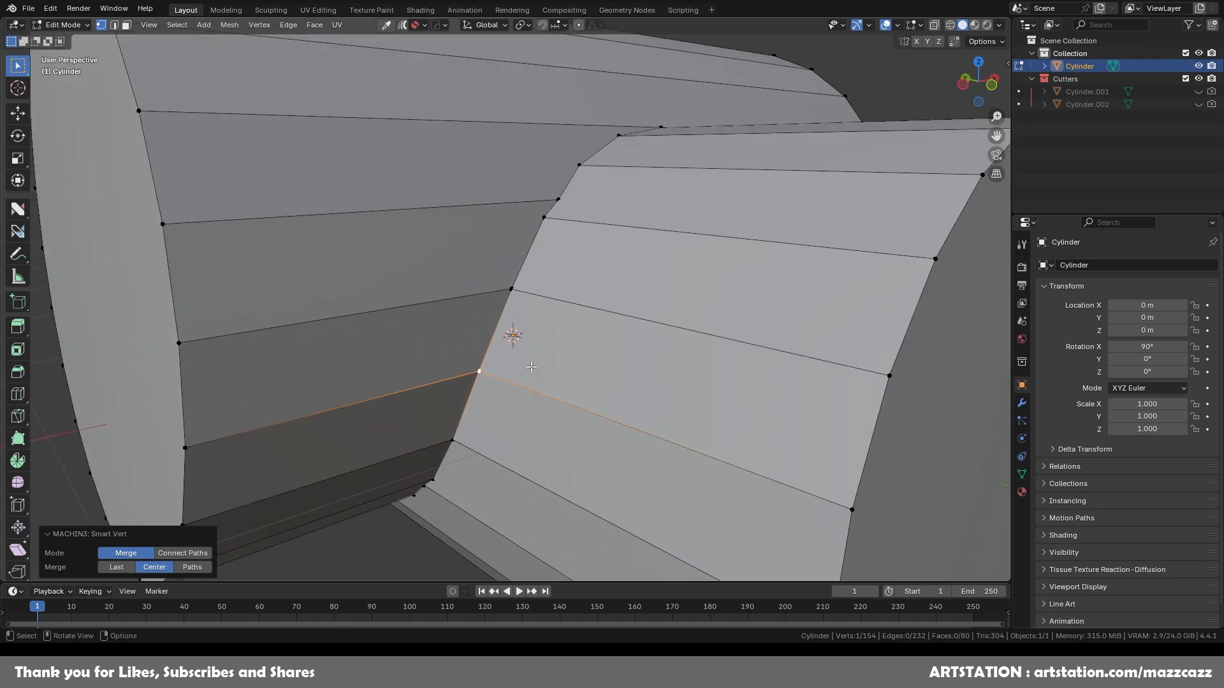
pyautogui.hotkey('ctrl', 'z')
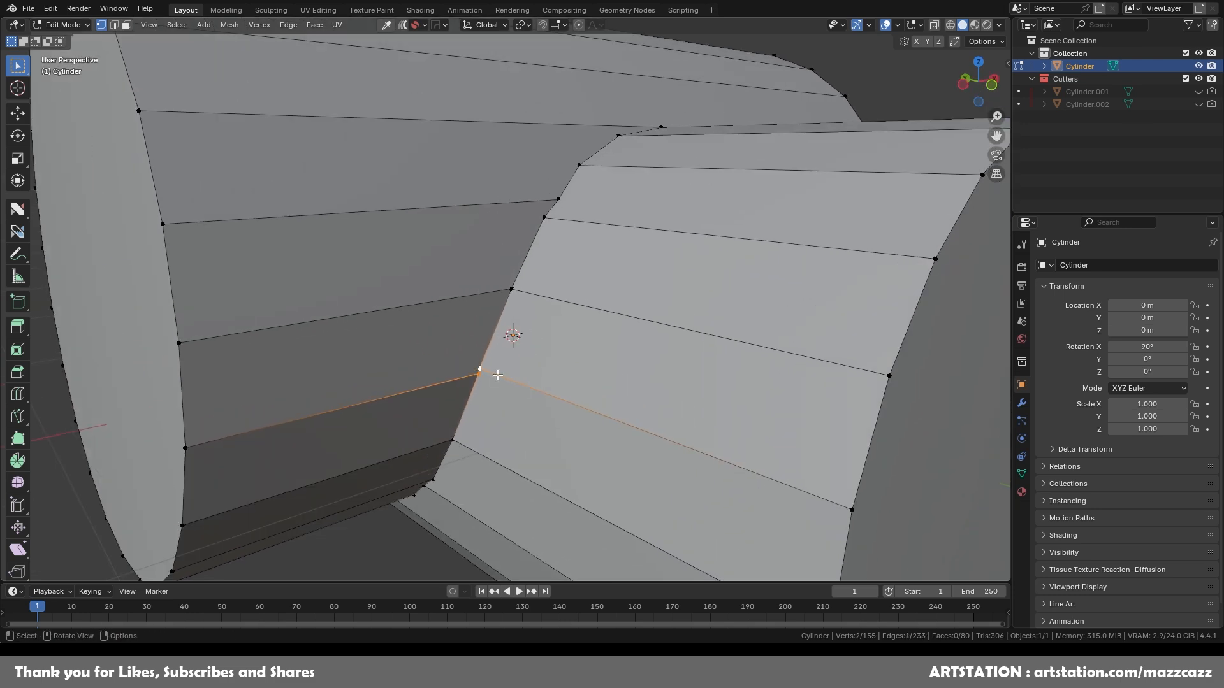
pyautogui.press('m')
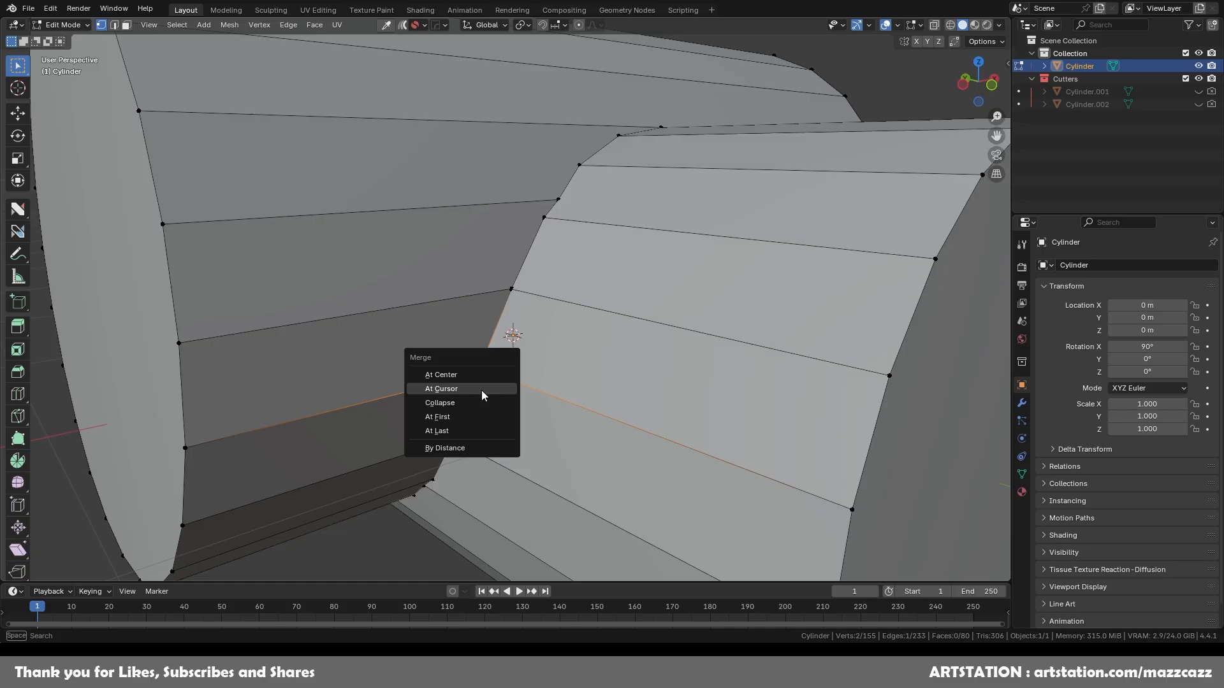
pyautogui.click(484, 375)
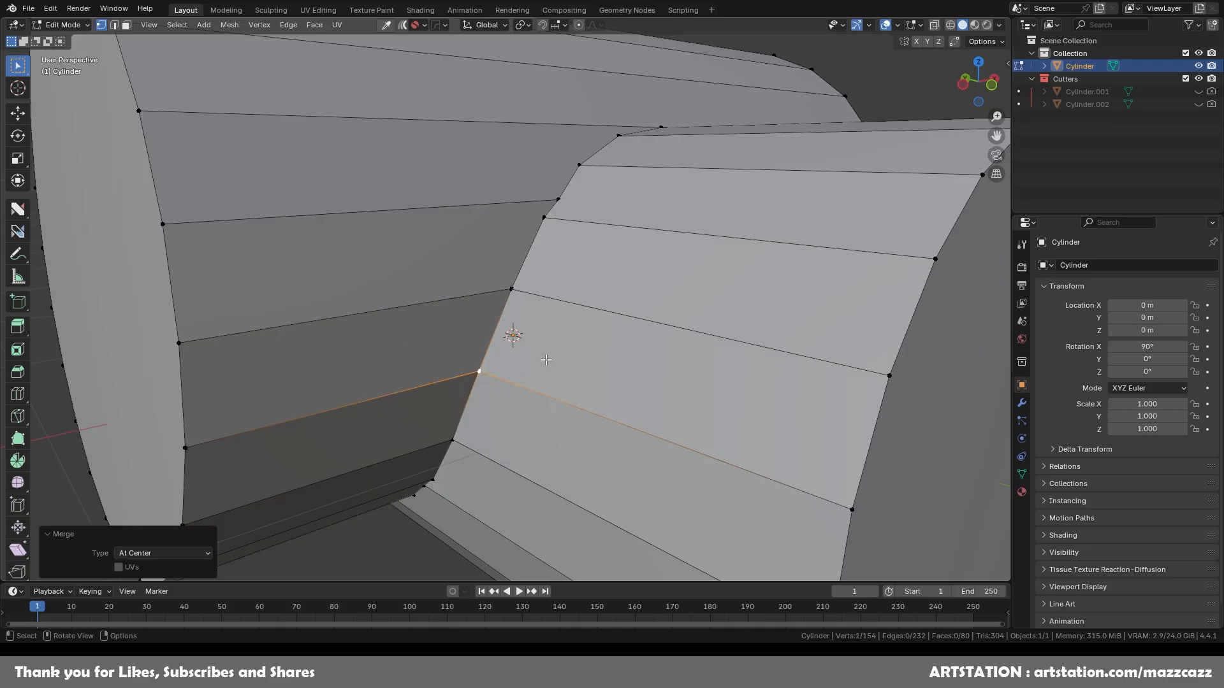
# Step: Merge the next two close vertex pairs further along the intersection seam at their centers with Smart Vert
pyautogui.click(512, 290)
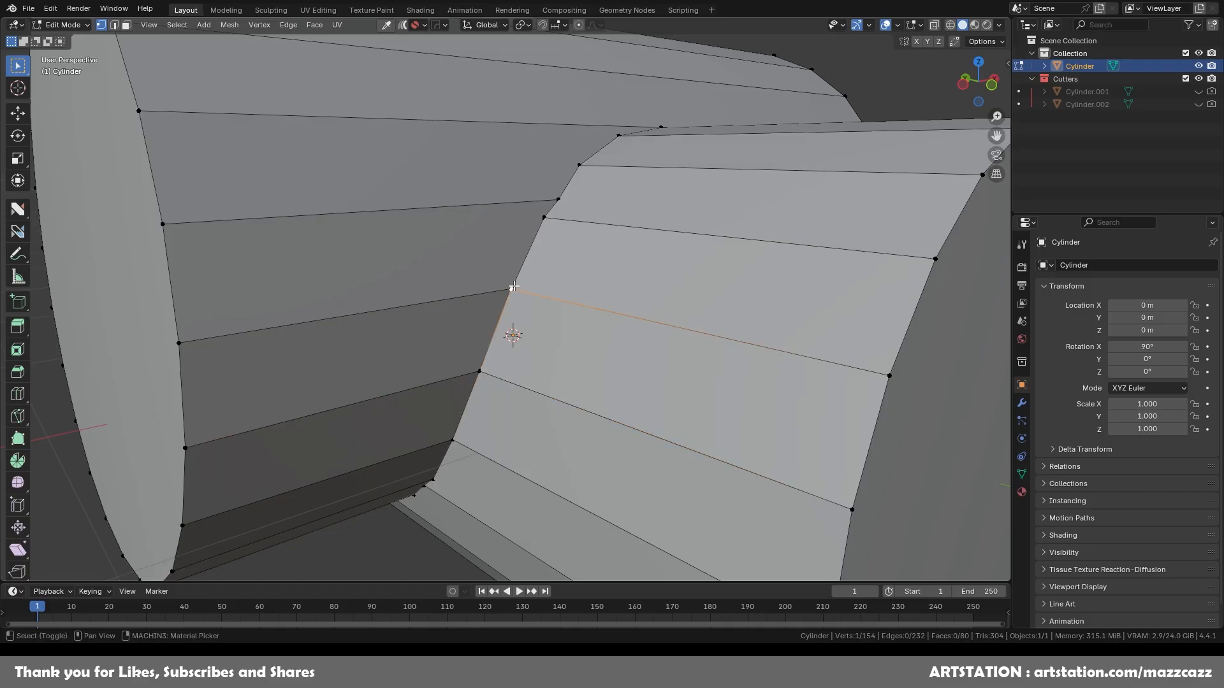
pyautogui.scroll(4, 522, 283)
pyautogui.moveTo(530, 256); pyautogui.dragTo(517, 275)
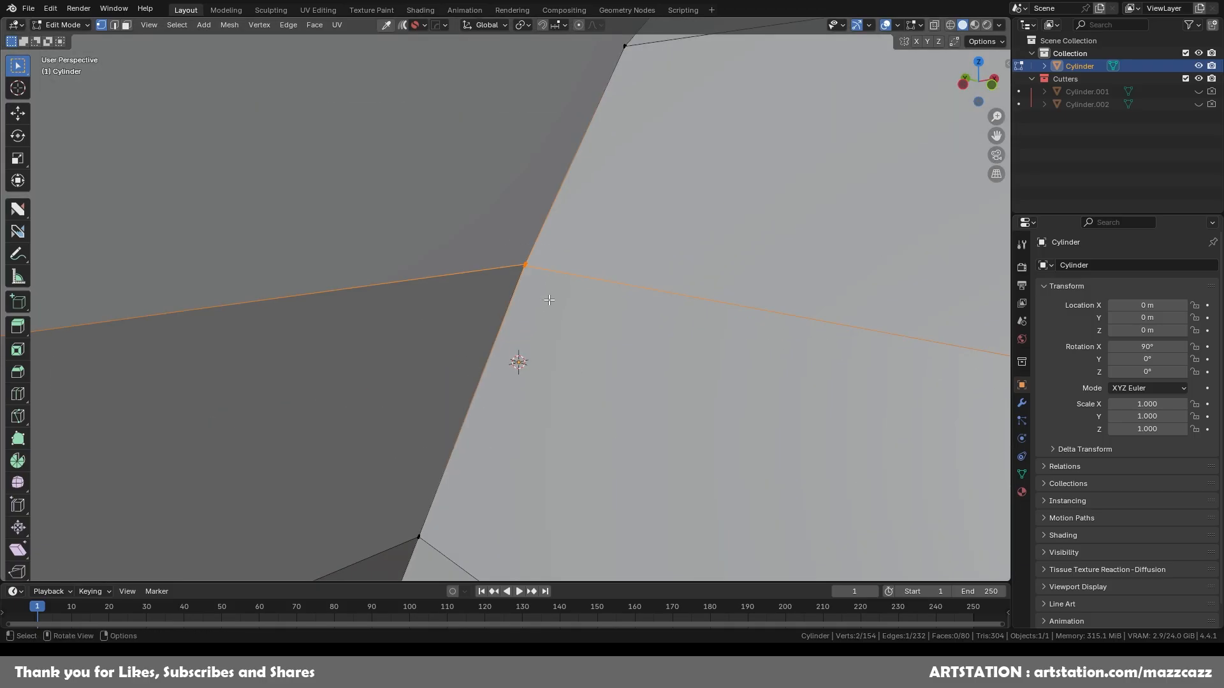
pyautogui.hotkey('shift', '1')
pyautogui.scroll(-3, 542, 268)
pyautogui.keyDown('shift'); pyautogui.moveTo(561, 249); pyautogui.dragTo(508, 346, button='middle'); pyautogui.keyUp('shift')
pyautogui.scroll(2, 508, 347)
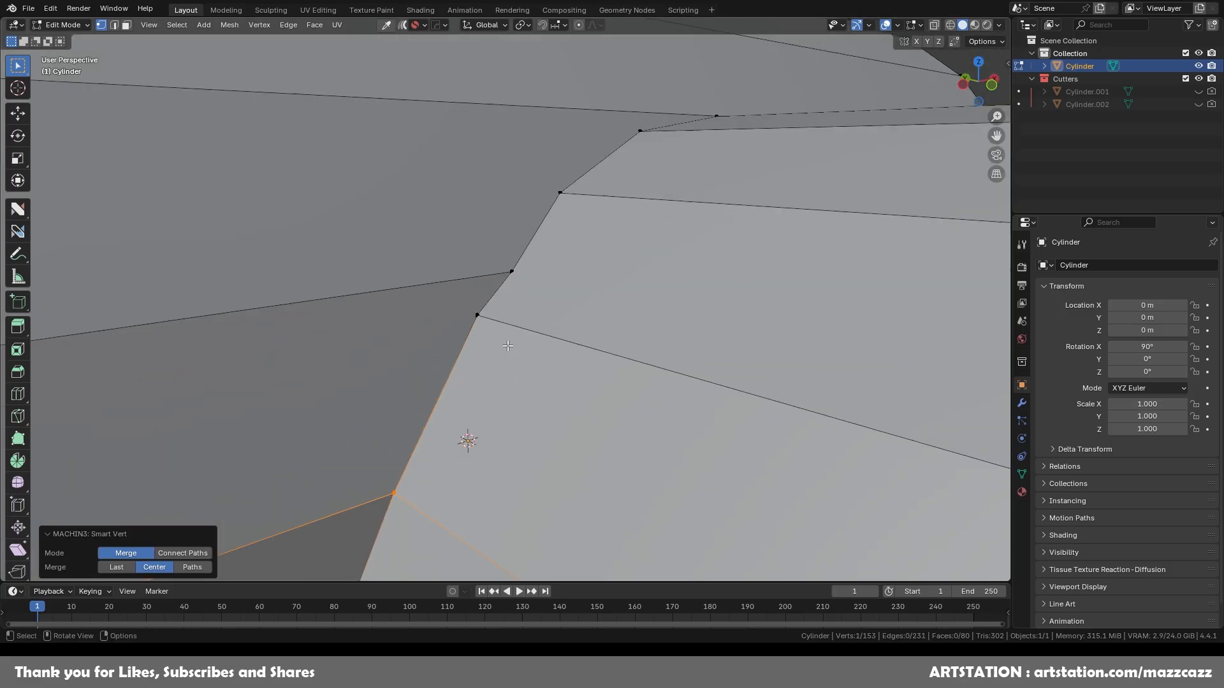
pyautogui.scroll(-5, 499, 303)
pyautogui.click(497, 302)
pyautogui.hotkey('shift', '1')
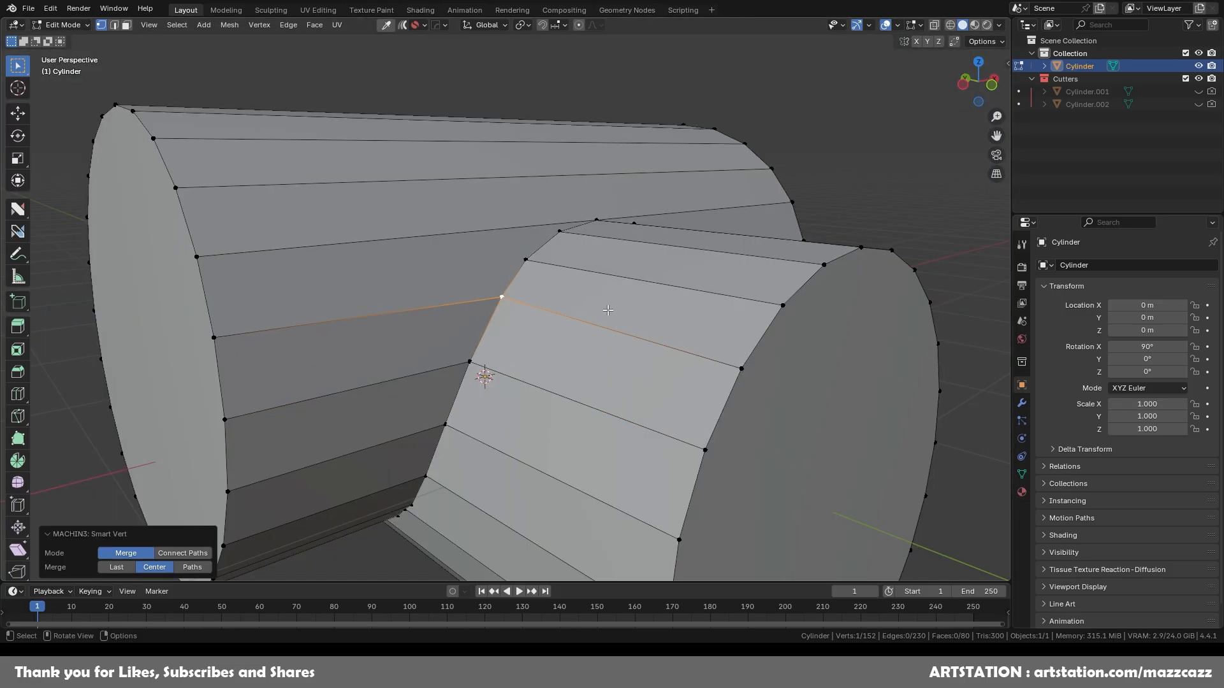
# Step: Symmetrize the joined mesh along X from negative to positive, and along Z from positive to negative
pyautogui.scroll(-3, 497, 303)
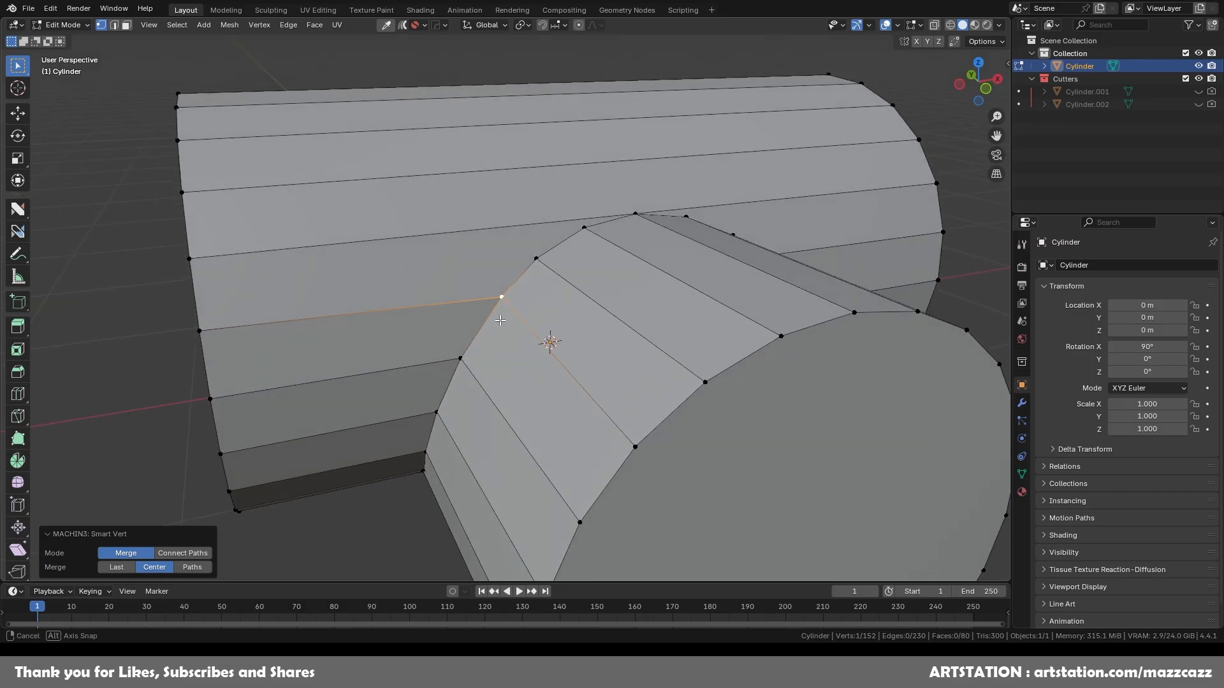
pyautogui.moveTo(497, 303); pyautogui.dragTo(427, 399, button='middle')
pyautogui.scroll(3, 426, 400)
pyautogui.scroll(-3, 427, 399)
pyautogui.hotkey('alt', 'x')
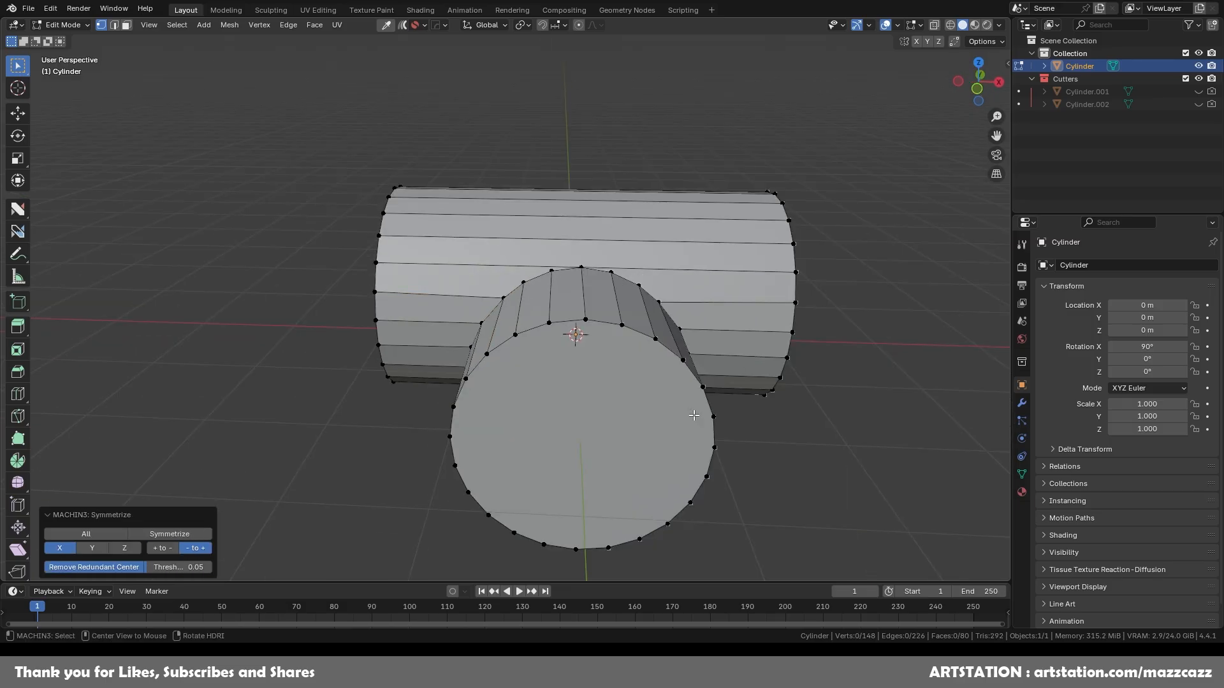
pyautogui.moveTo(523, 402); pyautogui.dragTo(663, 373, button='middle')
pyautogui.hotkey('alt', 'x')
pyautogui.keyDown('shift'); pyautogui.moveTo(223, 497); pyautogui.dragTo(278, 467, button='middle'); pyautogui.keyUp('shift')
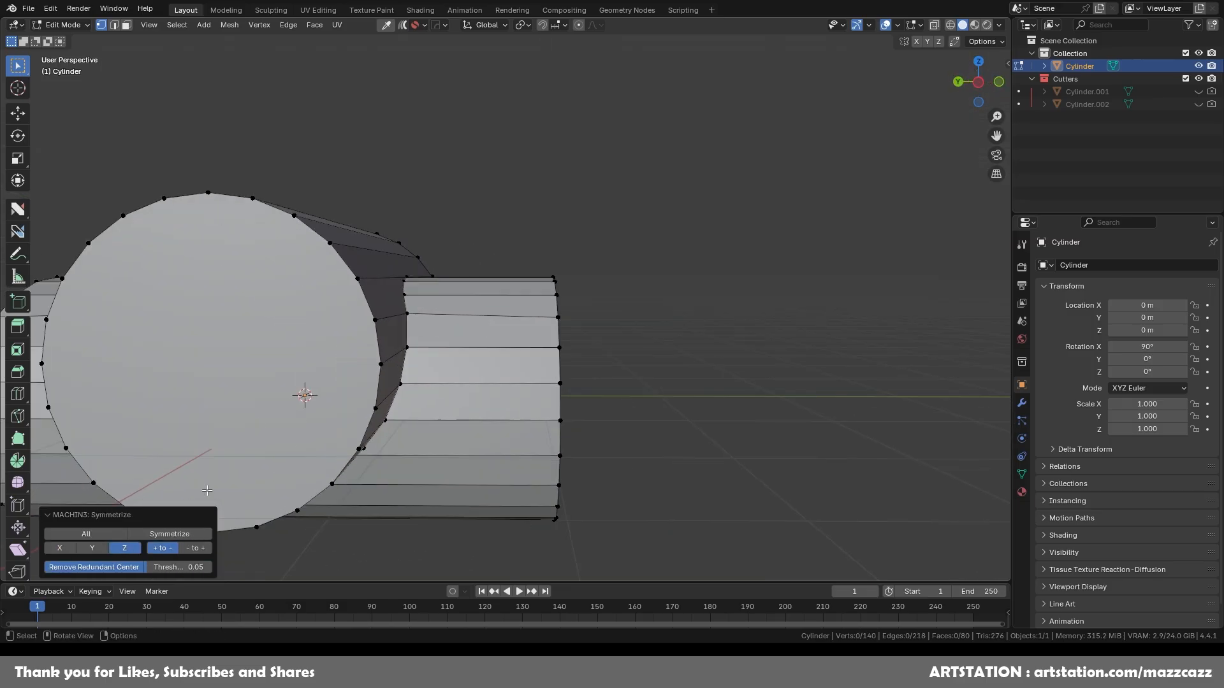
# Step: Symmetrize the mesh along X from negative to positive again with Remove Redundant Center turned off
pyautogui.moveTo(503, 448); pyautogui.dragTo(498, 412, button='middle')
pyautogui.hotkey('alt', 'x')
pyautogui.keyDown('shift'); pyautogui.moveTo(499, 412); pyautogui.dragTo(526, 443, button='middle'); pyautogui.keyUp('shift')
pyautogui.scroll(2, 576, 342)
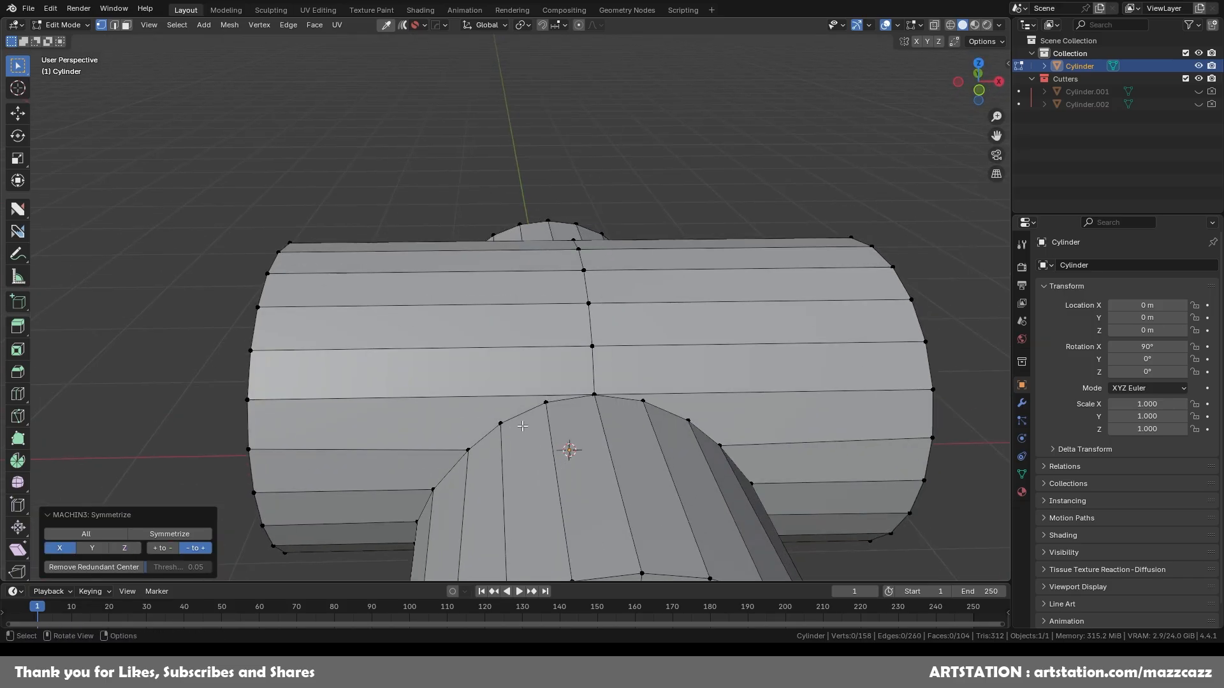
# Step: Set the snap target to Vertex for aligning loop cuts with the seam vertices
pyautogui.scroll(2, 574, 443)
pyautogui.scroll(3, 578, 442)
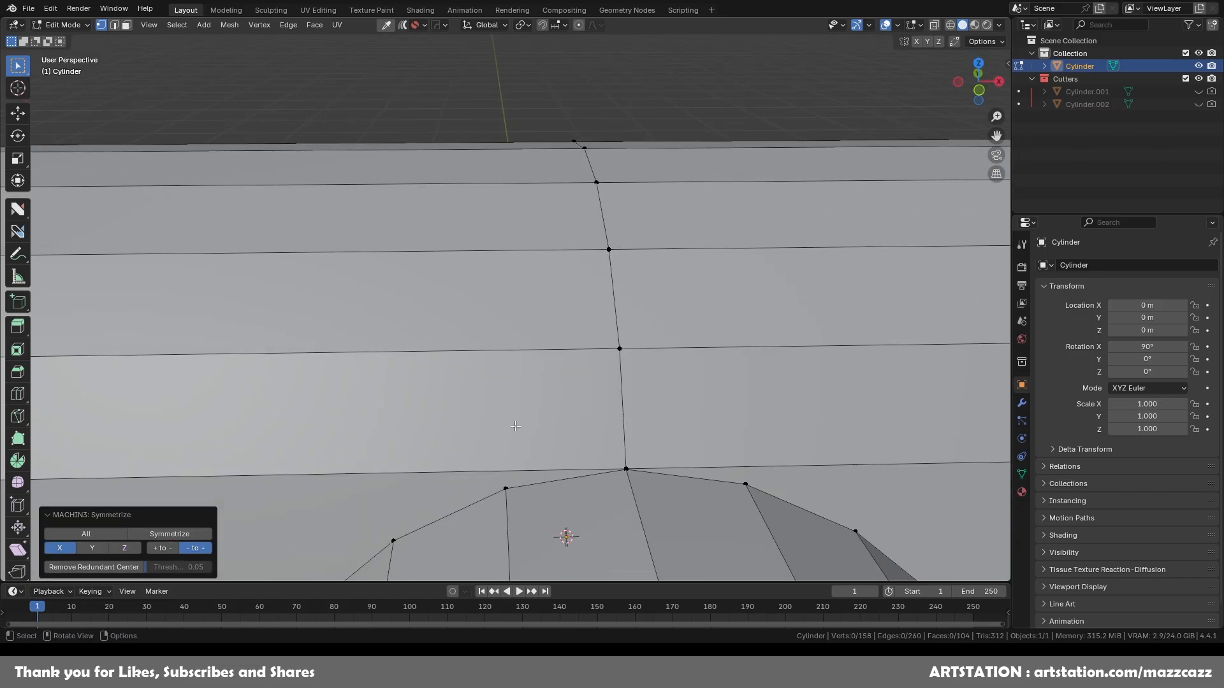
pyautogui.hotkey('ctrl', 'r')
pyautogui.press('Escape')
pyautogui.click(555, 26)
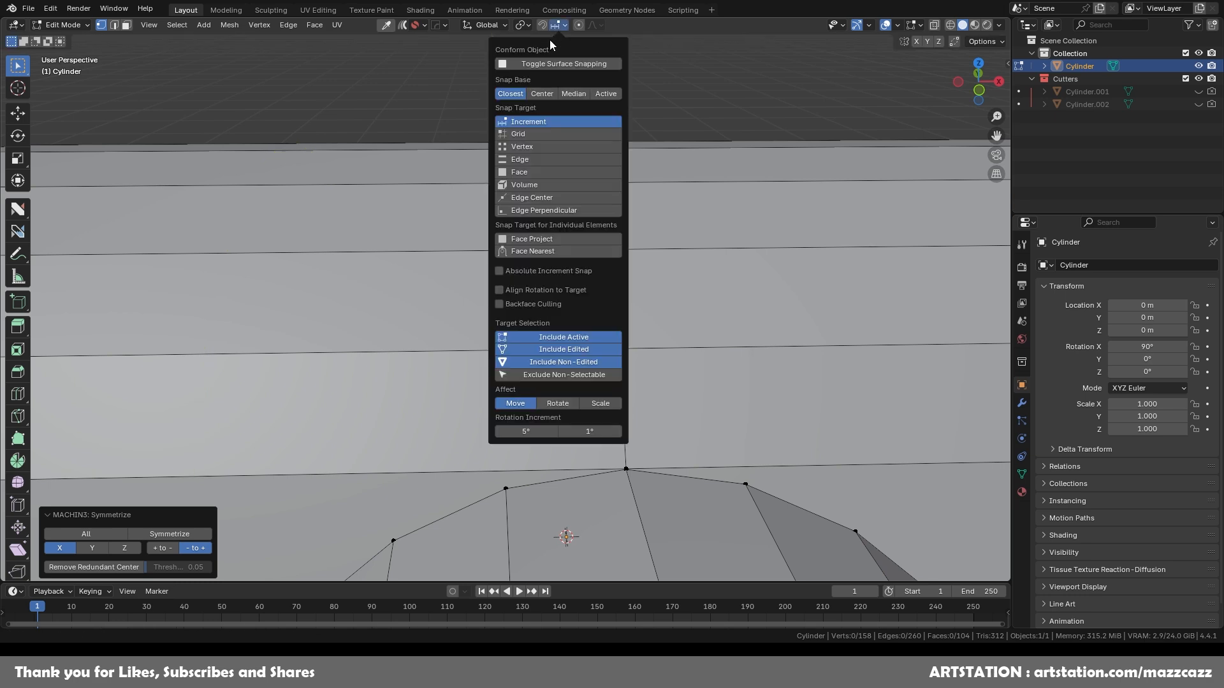
pyautogui.click(517, 145)
# Step: Add one loop cut across the crossing cylinder's upper faces, snapped to the seam vertex just left of the centerline
pyautogui.scroll(-1, 321, 313)
pyautogui.scroll(-2, 321, 313)
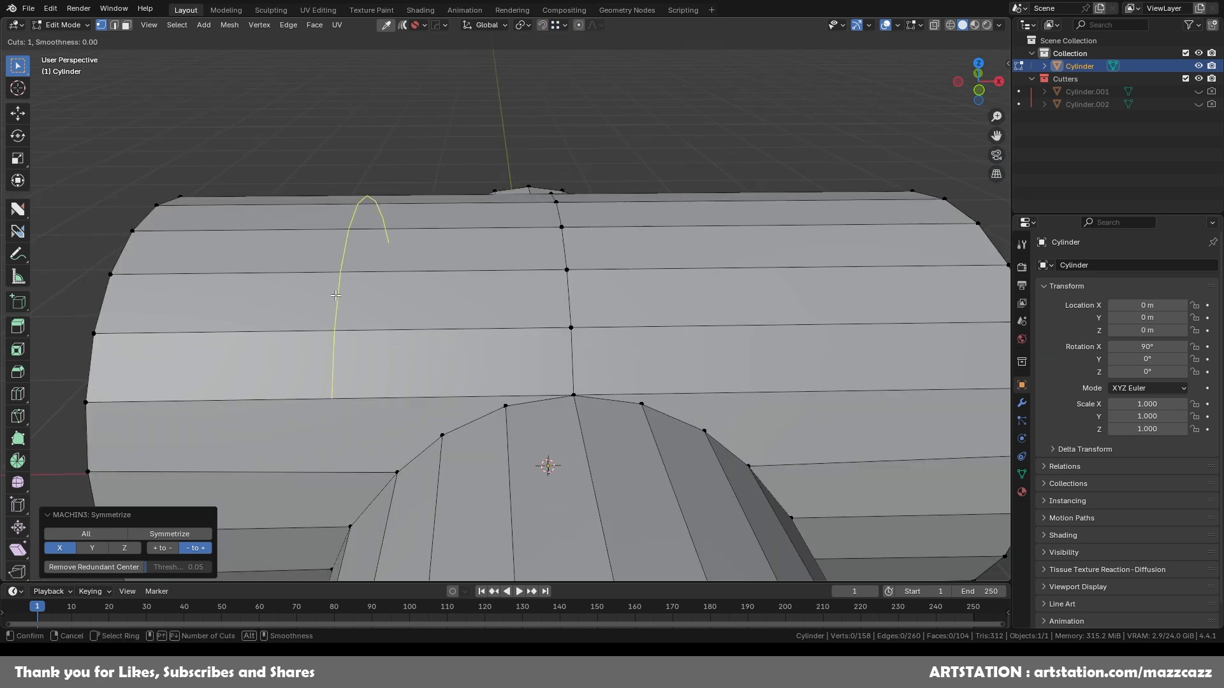
pyautogui.click(558, 26)
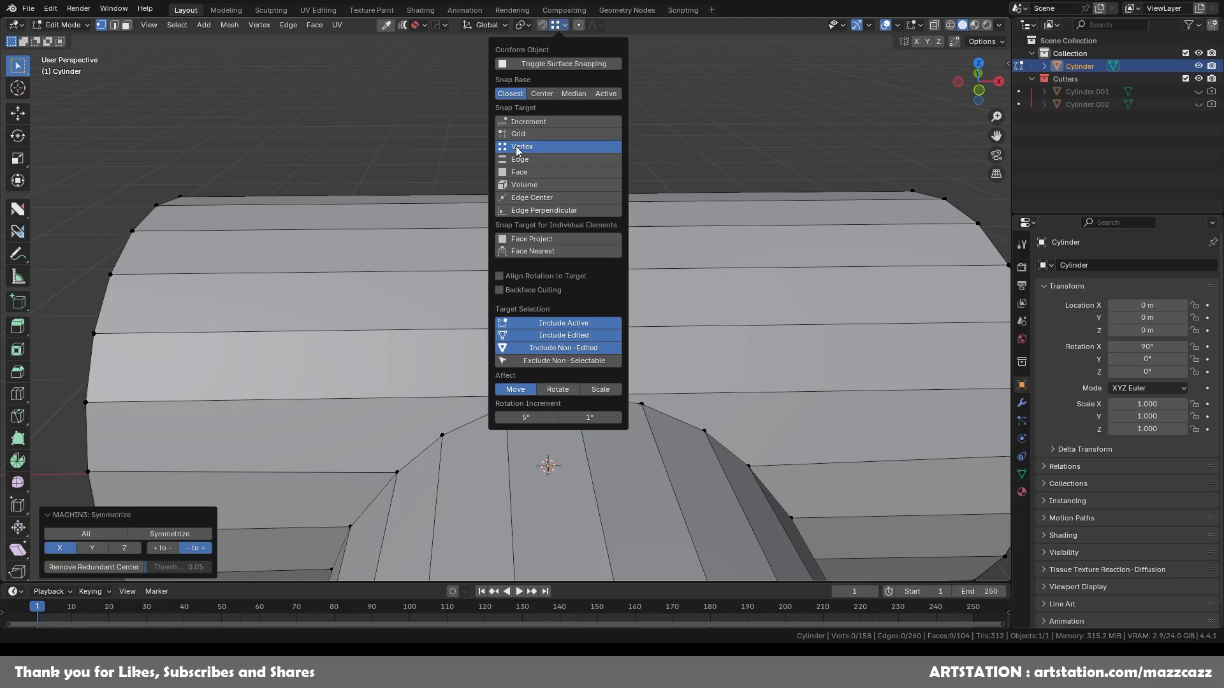
pyautogui.hotkey('ctrl', 'r')
pyautogui.click(414, 327)
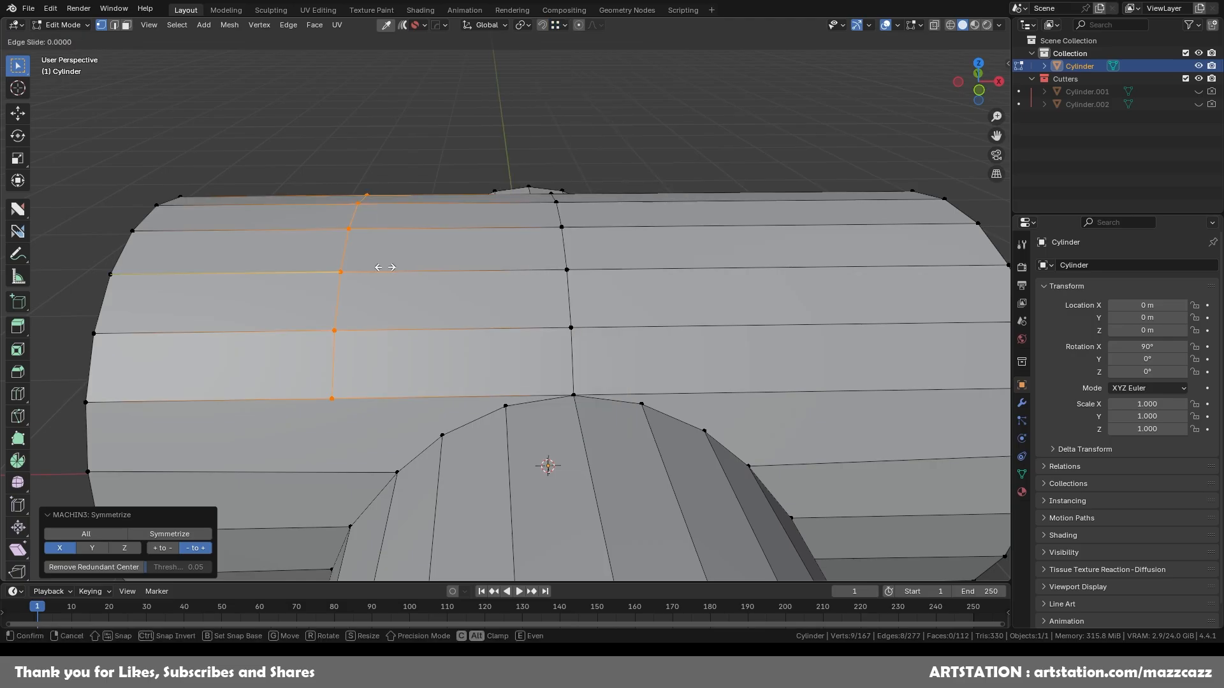
pyautogui.click(501, 403)
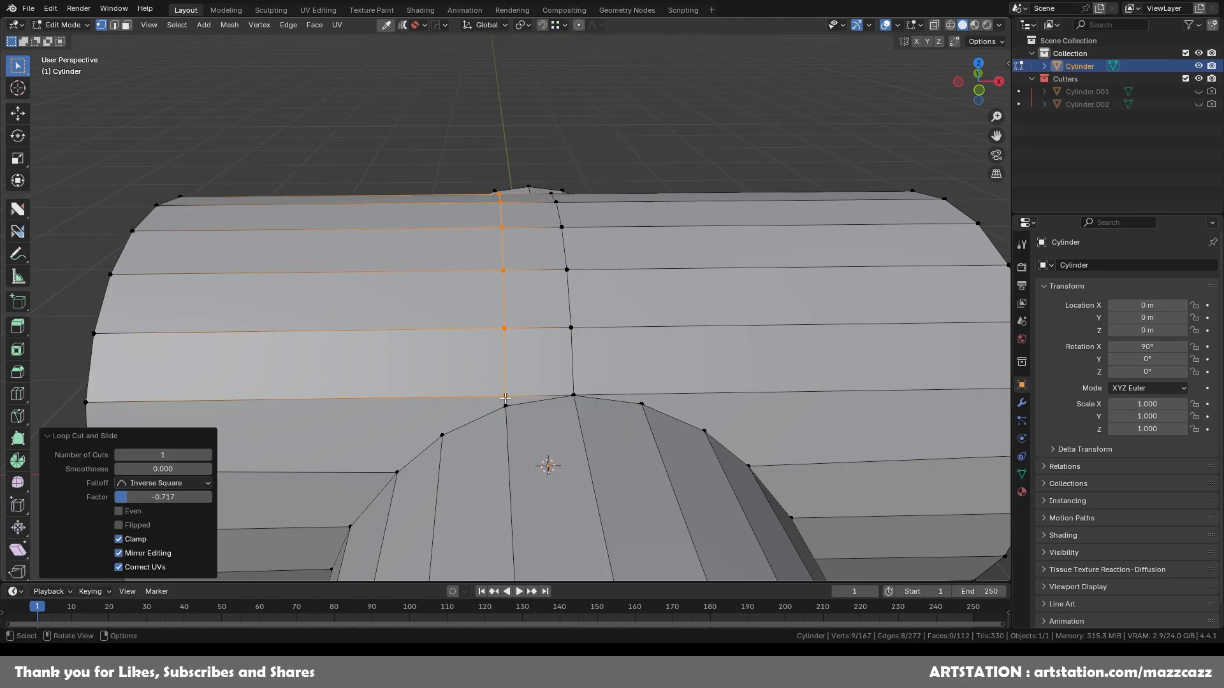
# Step: Connect the loop cut's end vertex to the seam vertex beneath it and symmetrize the mesh along X from negative to positive
pyautogui.click(506, 402)
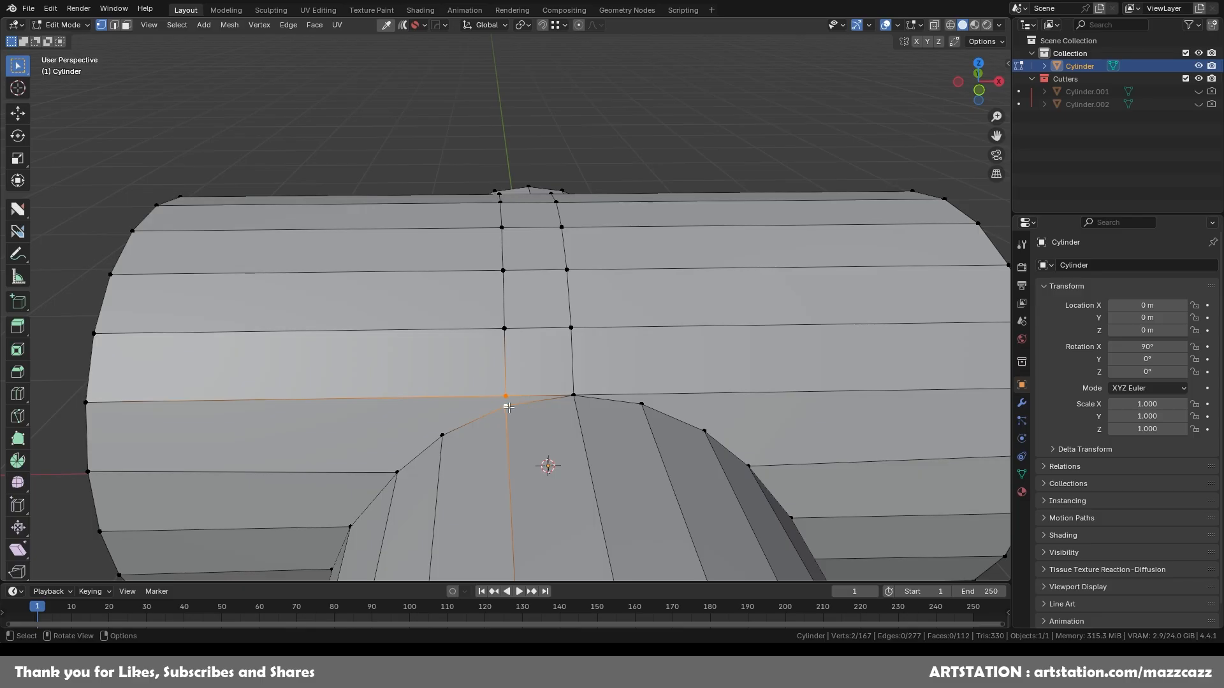
pyautogui.press('1')
pyautogui.hotkey('ctrl', 'z')
pyautogui.press('j')
pyautogui.press('3')
pyautogui.hotkey('alt', 'x')
# Step: Vertex-slide the centerline vertex at the top of the intersection up its edge by a factor of about 0.138
pyautogui.scroll(-3, 512, 389)
pyautogui.keyDown('shift'); pyautogui.moveTo(511, 386); pyautogui.dragTo(541, 329, button='middle'); pyautogui.keyUp('shift')
pyautogui.scroll(2, 519, 312)
pyautogui.scroll(5, 500, 355)
pyautogui.scroll(-3, 510, 340)
pyautogui.scroll(4, 541, 329)
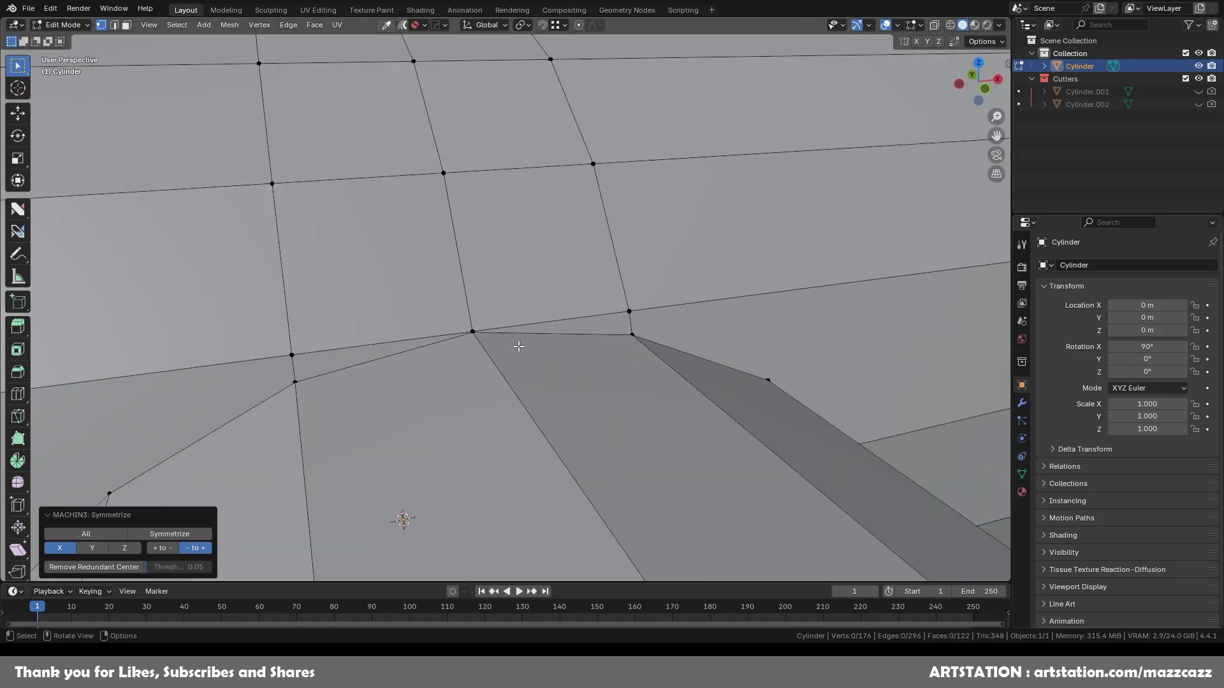
pyautogui.click(473, 329)
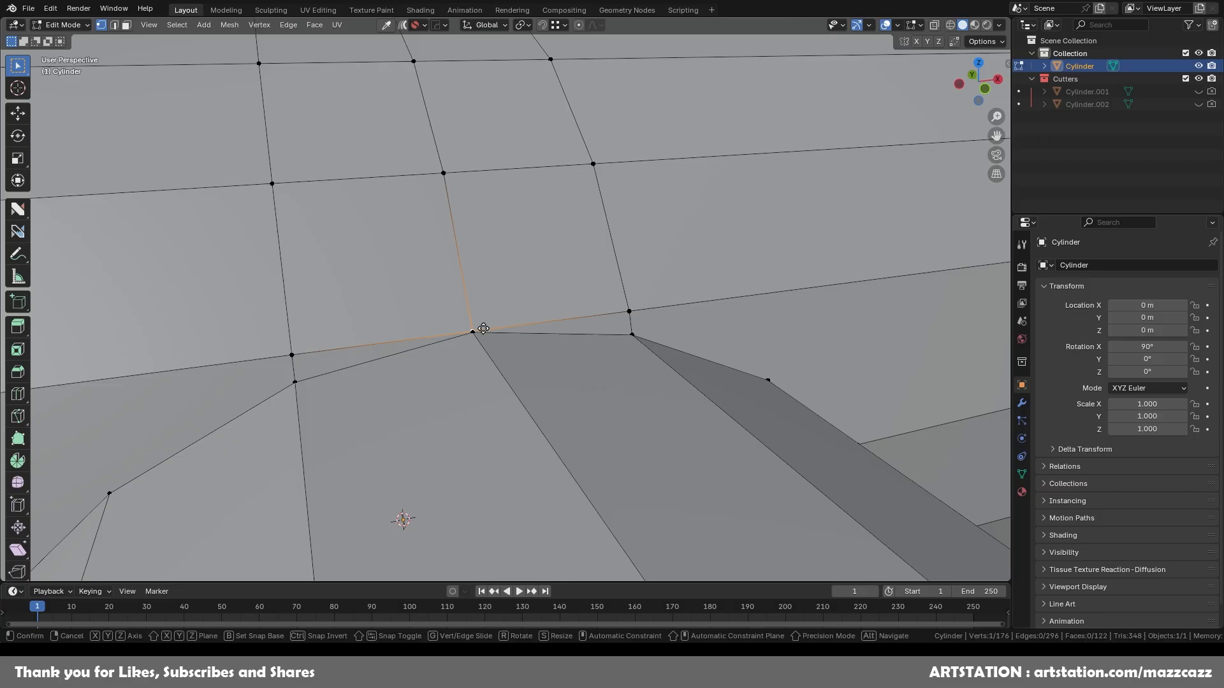
pyautogui.hotkey('shift', 'v')
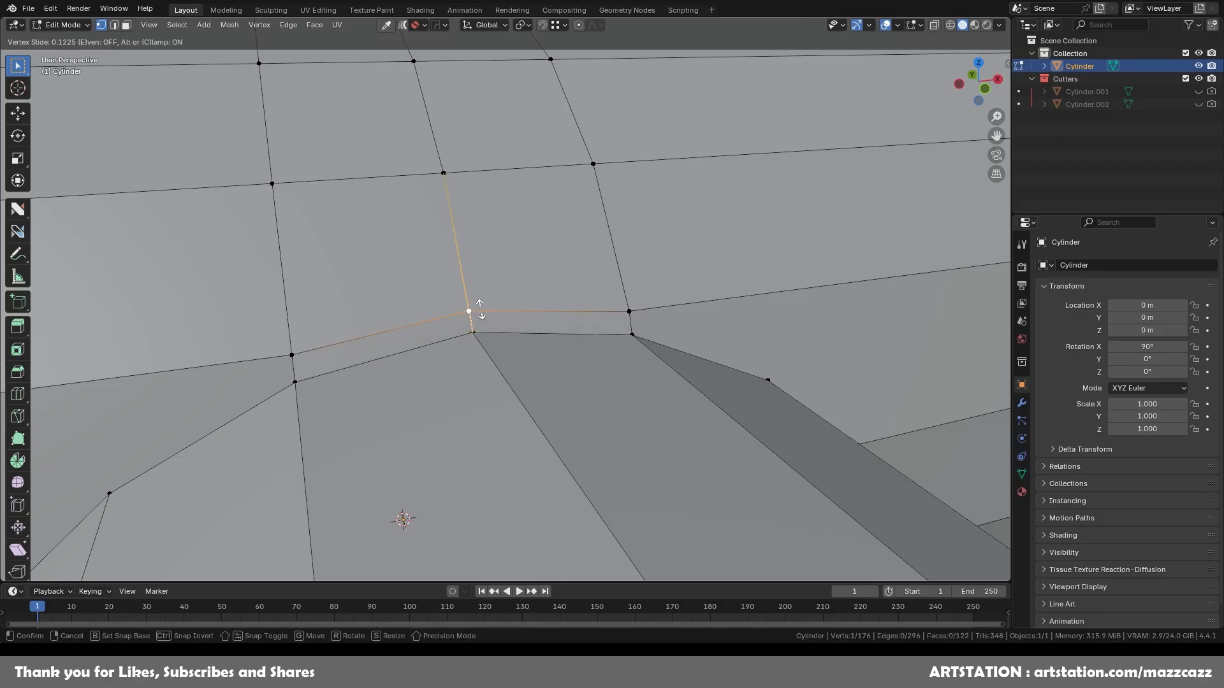
pyautogui.click(480, 307)
# Step: Add a second loop cut across the upper faces, snapped to the next seam vertex left of the first cut
pyautogui.scroll(-5, 492, 302)
pyautogui.keyDown('shift'); pyautogui.moveTo(492, 303); pyautogui.dragTo(561, 287, button='middle'); pyautogui.keyUp('shift')
pyautogui.scroll(4, 537, 317)
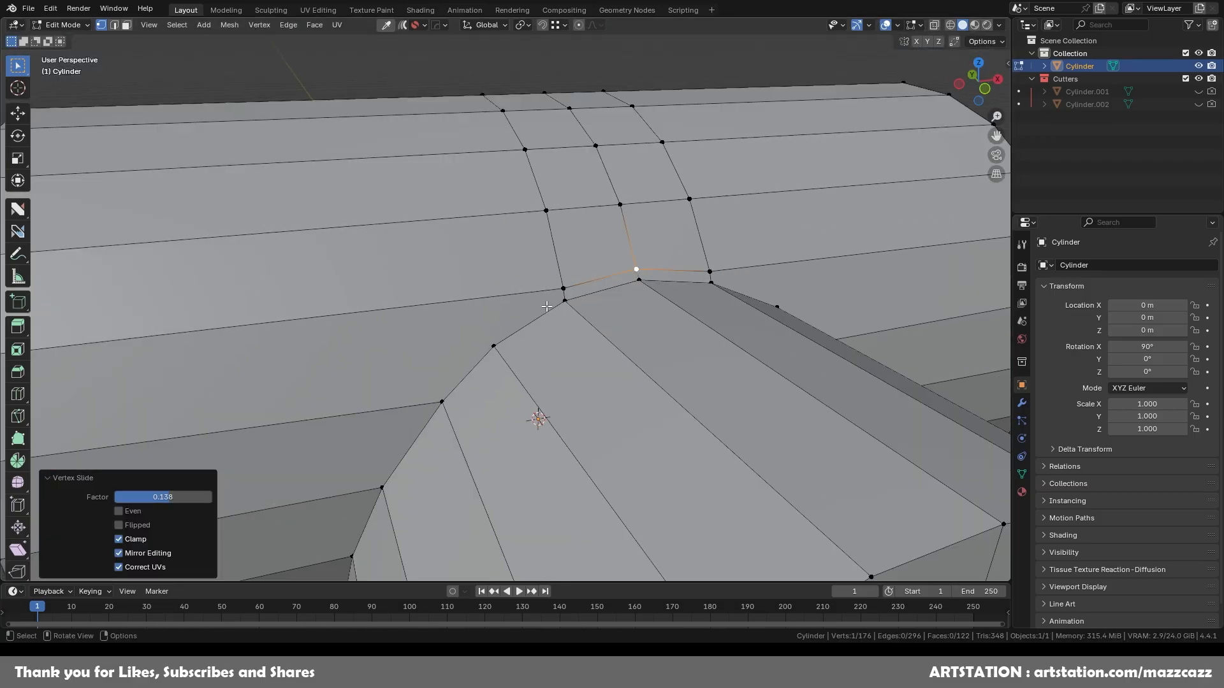
pyautogui.scroll(-2, 503, 354)
pyautogui.hotkey('ctrl', 'r')
pyautogui.click(319, 322)
pyautogui.click(489, 326)
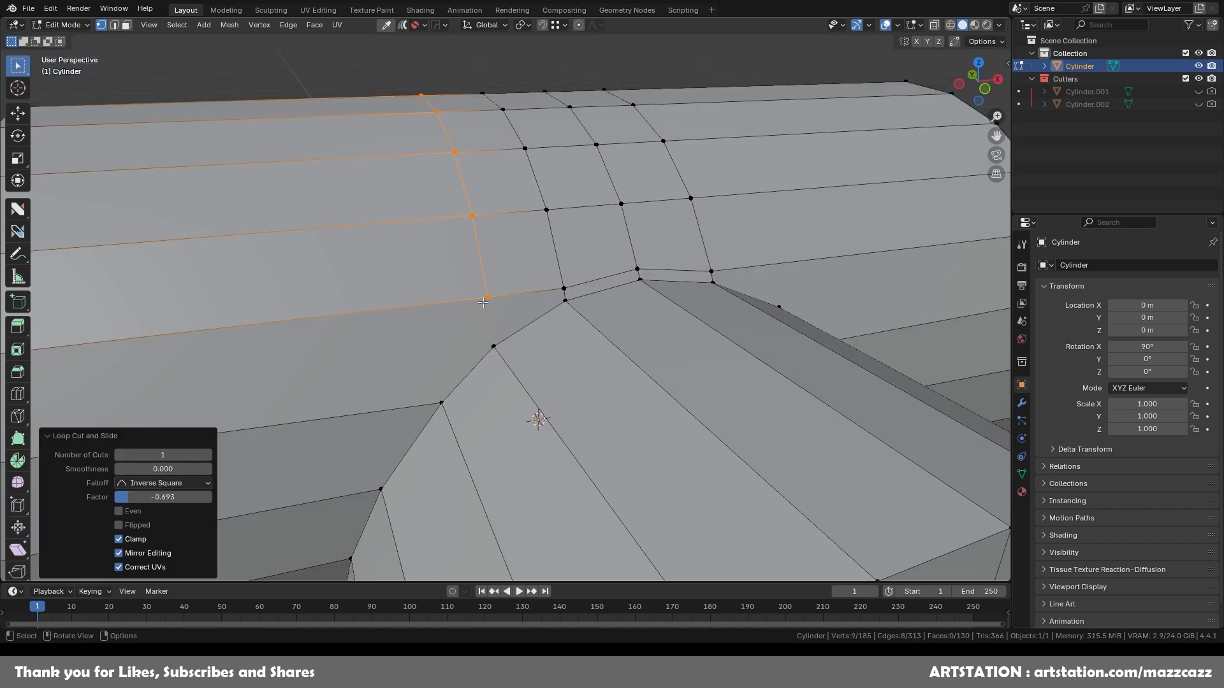
# Step: Connect the second loop cut's end vertex to its seam vertex with Smart Edge and symmetrize along X from negative to positive
pyautogui.click(486, 306)
pyautogui.hotkey('alt', 'x')
pyautogui.scroll(-4, 652, 403)
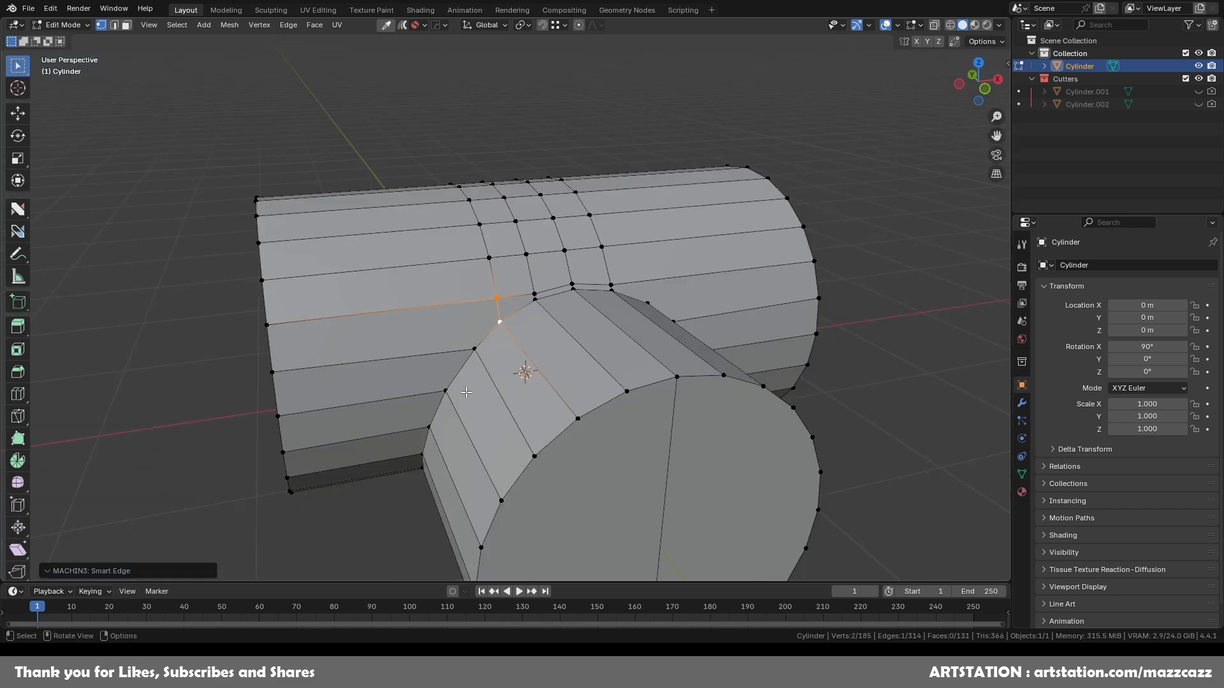
# Step: Add a third loop cut left of the previous one, snapped to the next seam vertex down the intersection
pyautogui.hotkey('ctrl', 'r')
pyautogui.click(438, 295)
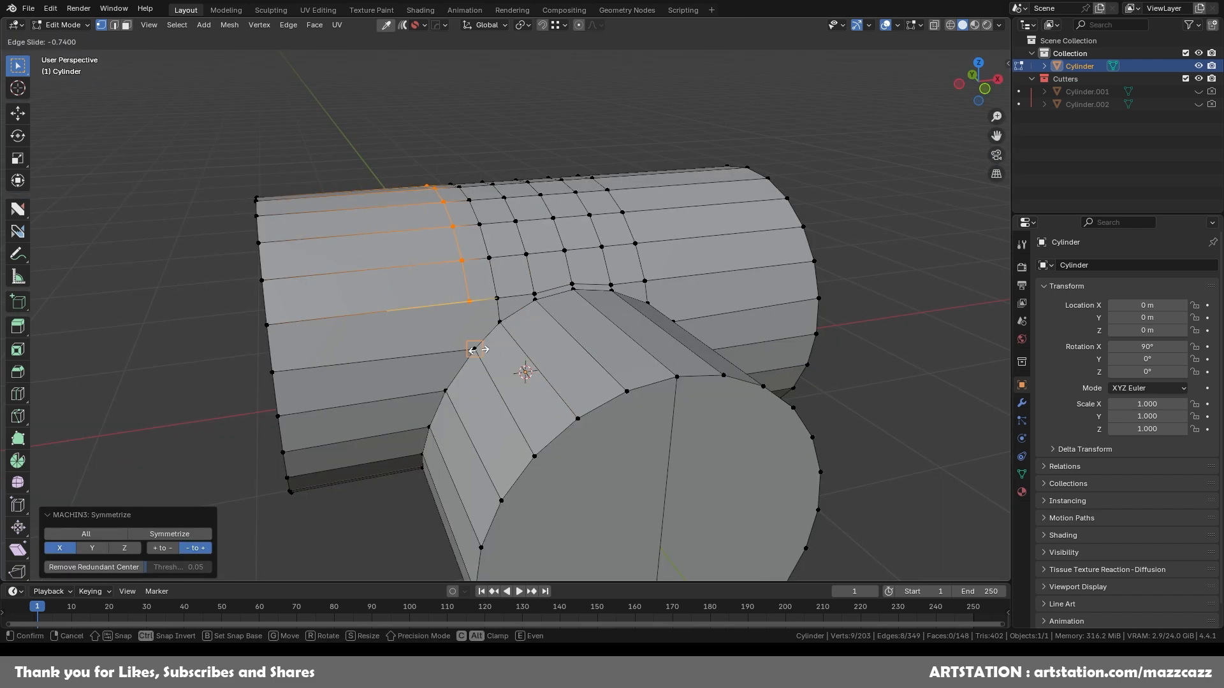
pyautogui.click(473, 346)
# Step: Connect the third loop cut's end vertex to the seam vertex below it and symmetrize along X from negative to positive
pyautogui.click(470, 302)
pyautogui.keyDown('shift'); pyautogui.click(473, 347); pyautogui.keyUp('shift')
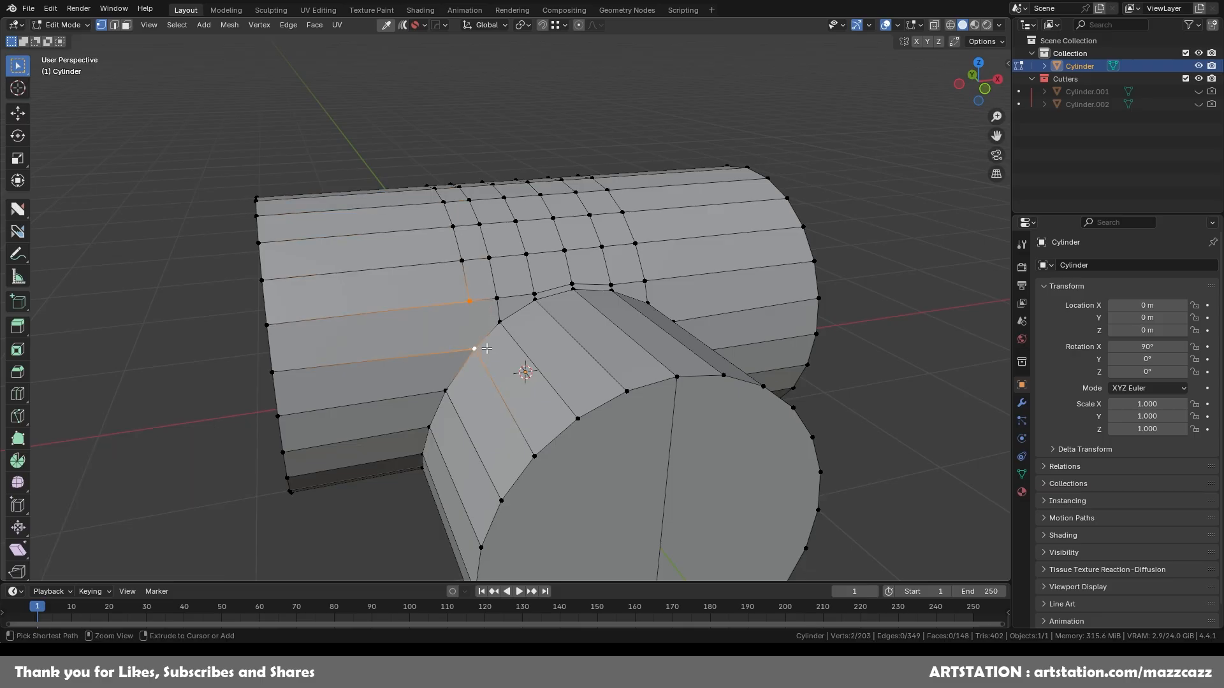
pyautogui.hotkey('alt', 'x')
pyautogui.moveTo(624, 402); pyautogui.dragTo(713, 449, button='middle')
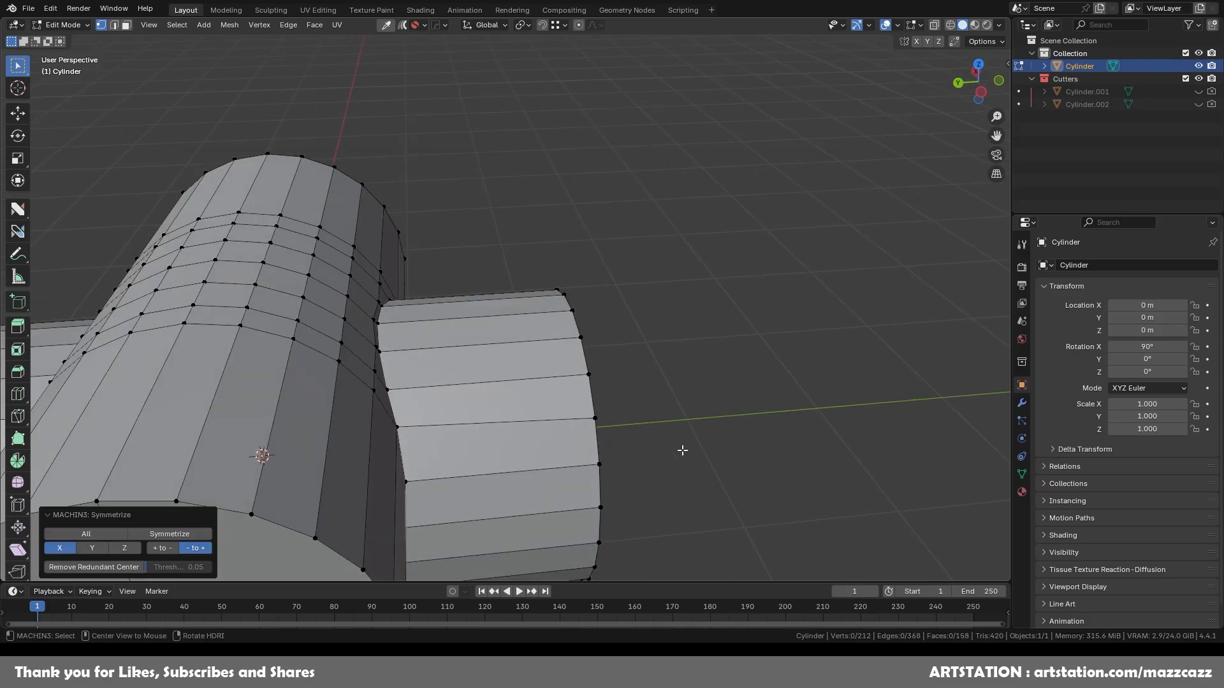
# Step: Merge the two close seam vertices on the lower side of the intersection at their center with Smart Vert
pyautogui.moveTo(451, 402); pyautogui.dragTo(508, 258, button='middle')
pyautogui.click(412, 378)
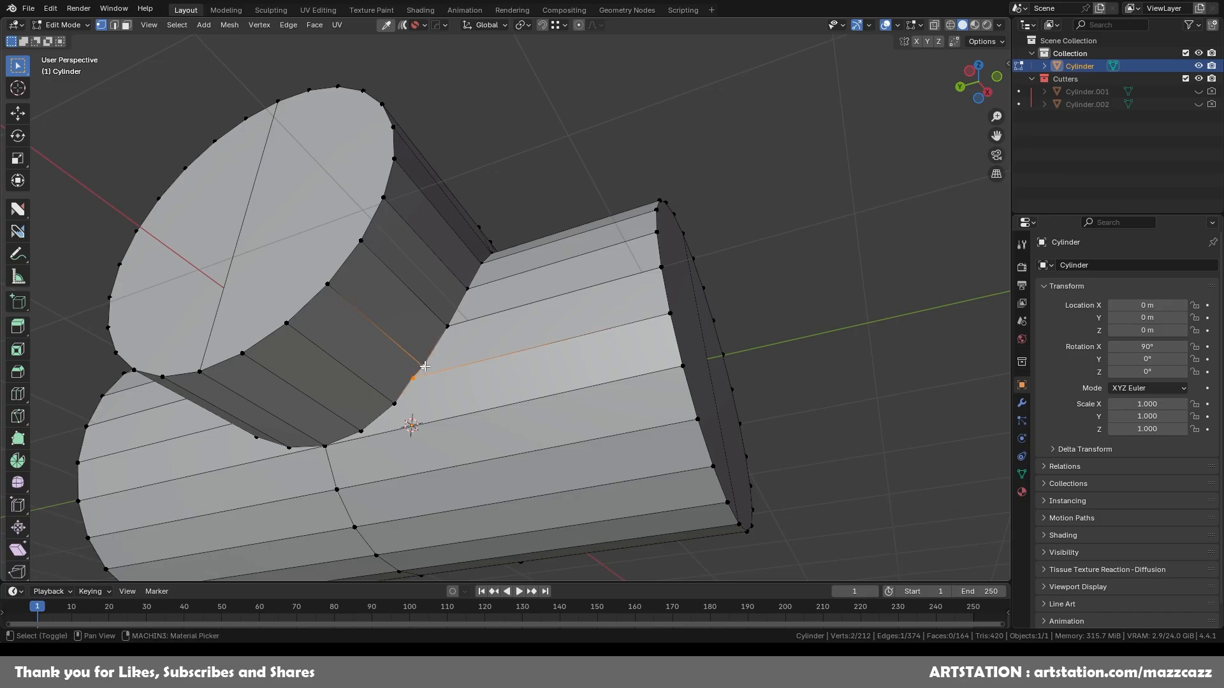
pyautogui.keyDown('shift'); pyautogui.click(423, 367); pyautogui.keyUp('shift')
pyautogui.hotkey('shift', '1')
pyautogui.moveTo(412, 401); pyautogui.dragTo(494, 315, button='middle')
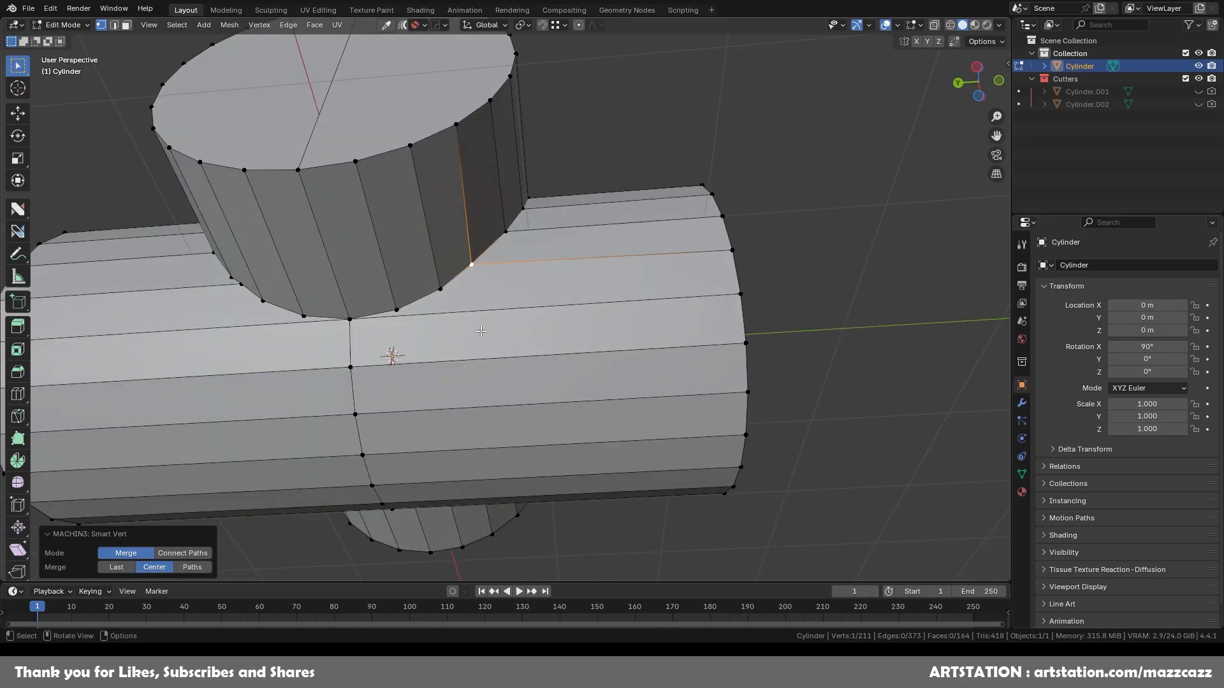
# Step: Turn on the Analyze overlay to highlight the n-gons of the mesh
pyautogui.rightClick(494, 394)
pyautogui.click(492, 392)
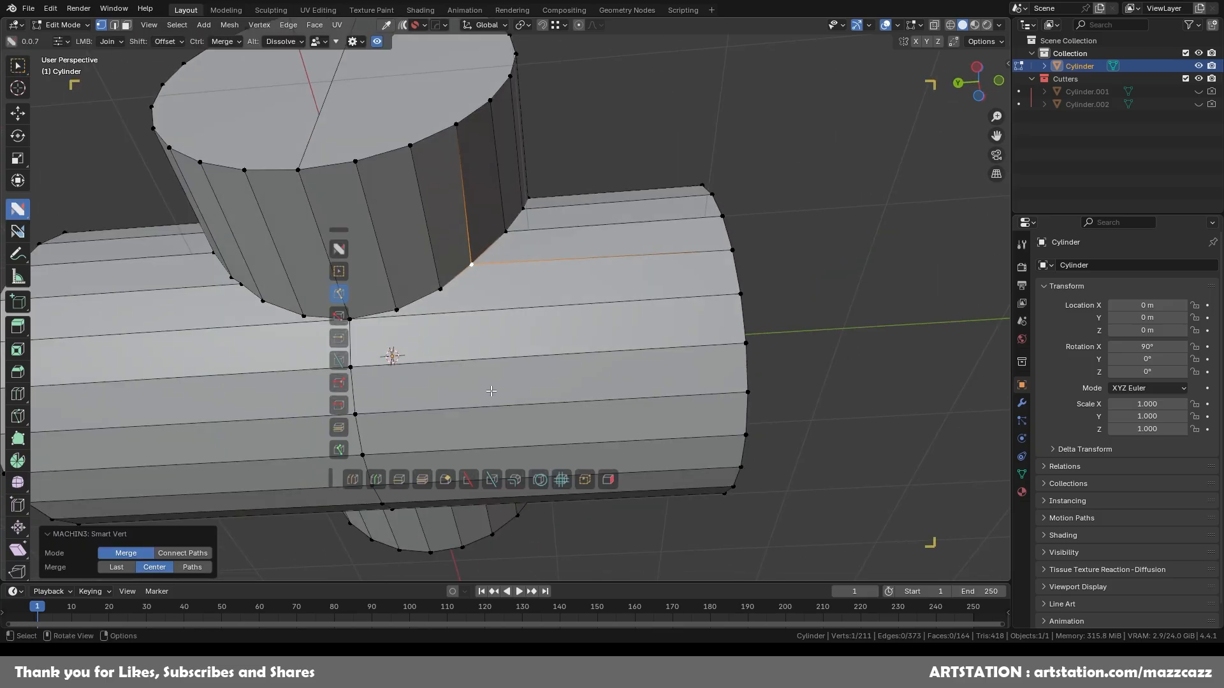
pyautogui.click(609, 481)
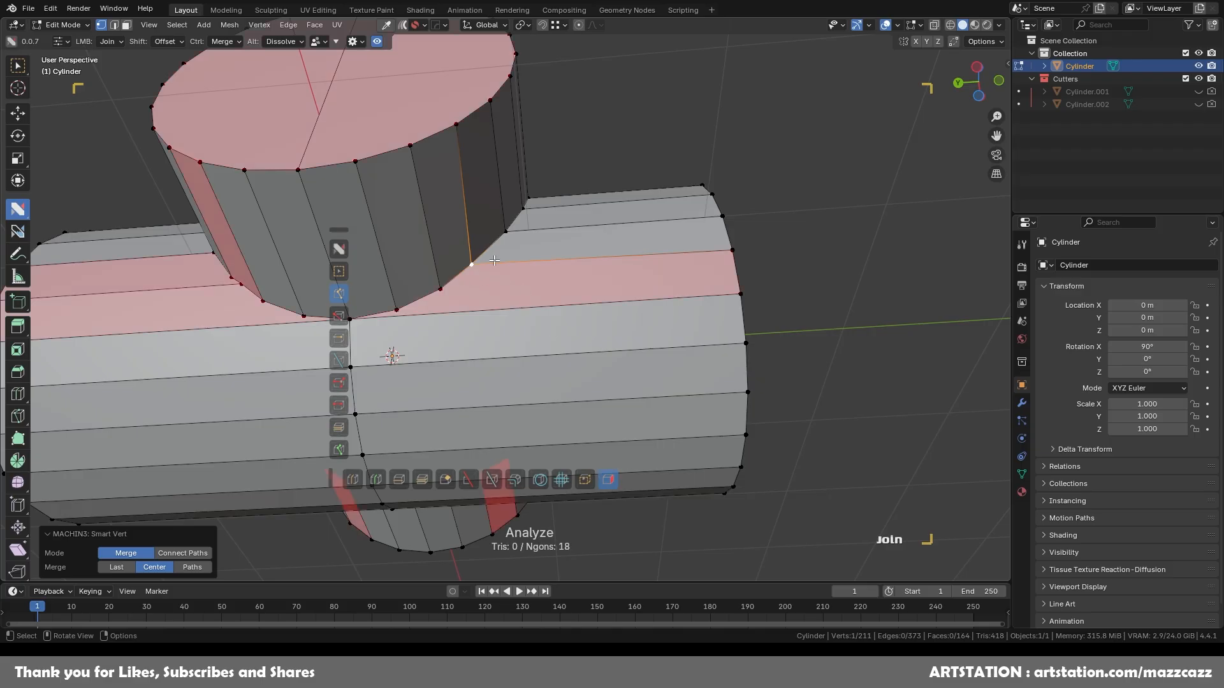
pyautogui.keyDown('shift'); pyautogui.moveTo(499, 330); pyautogui.dragTo(555, 284, button='middle'); pyautogui.keyUp('shift')
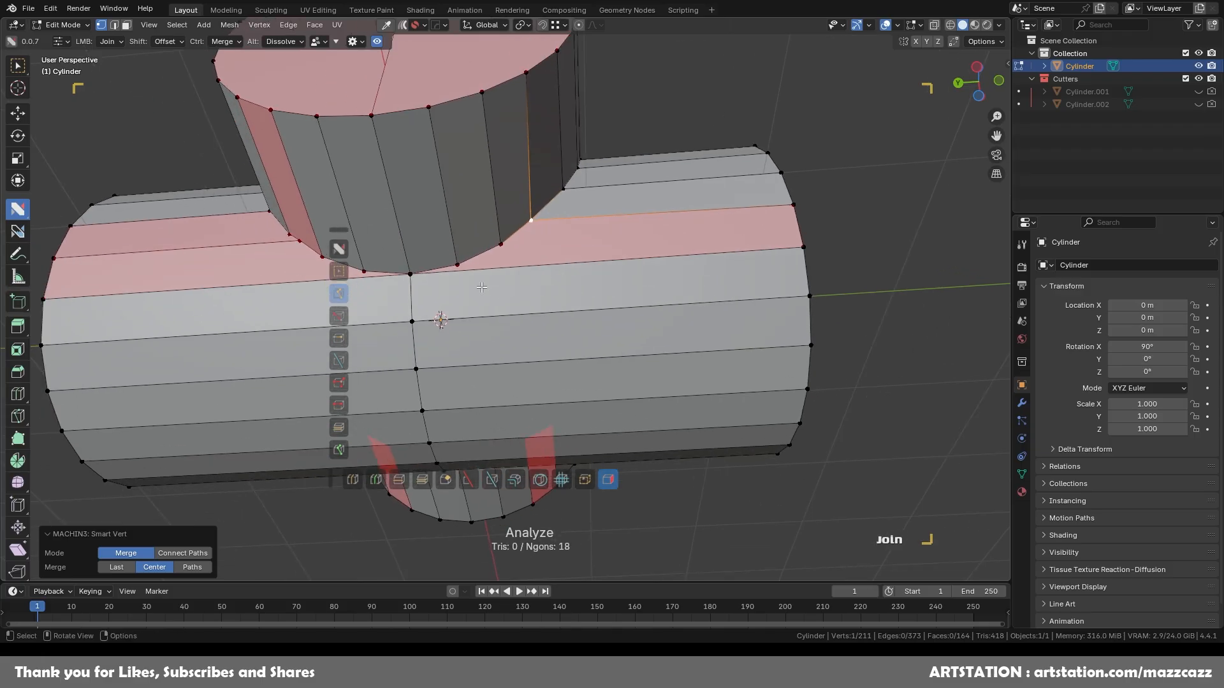
pyautogui.scroll(2, 463, 288)
# Step: Add a loop cut across the lower cylinder faces beside the center line, snapped to the adjacent seam vertex, and join its end vertex to it
pyautogui.hotkey('shift', 'v')
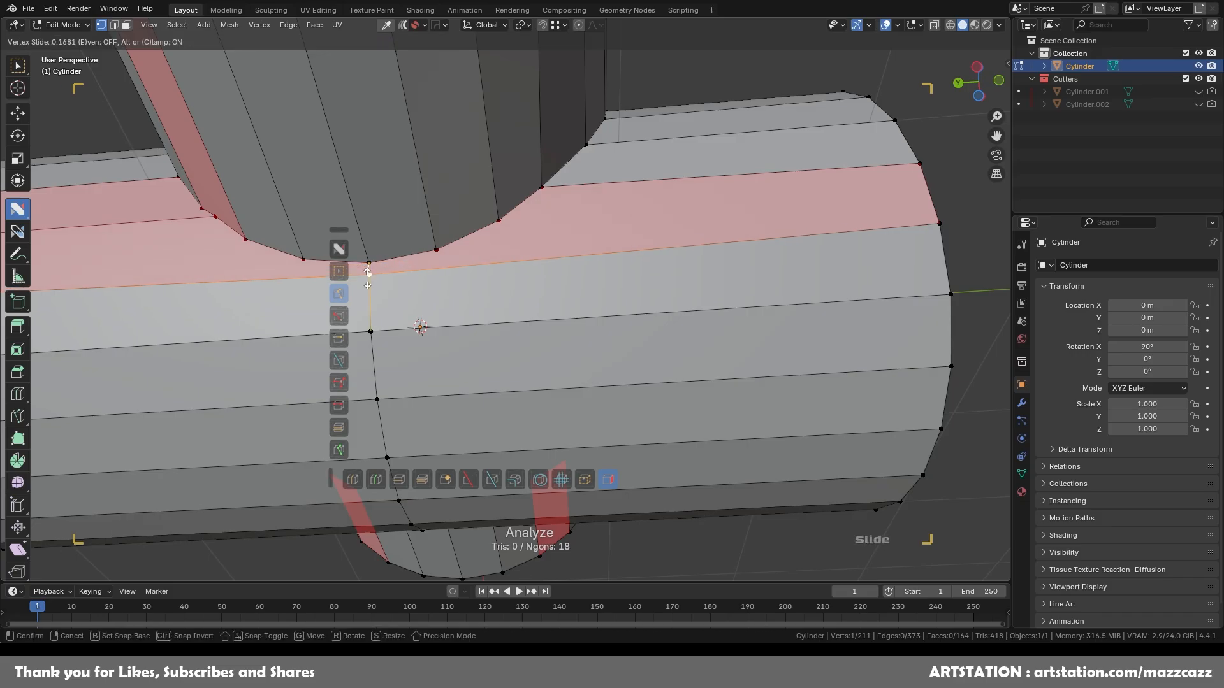
pyautogui.click(368, 268)
pyautogui.hotkey('ctrl', 'r')
pyautogui.click(649, 256)
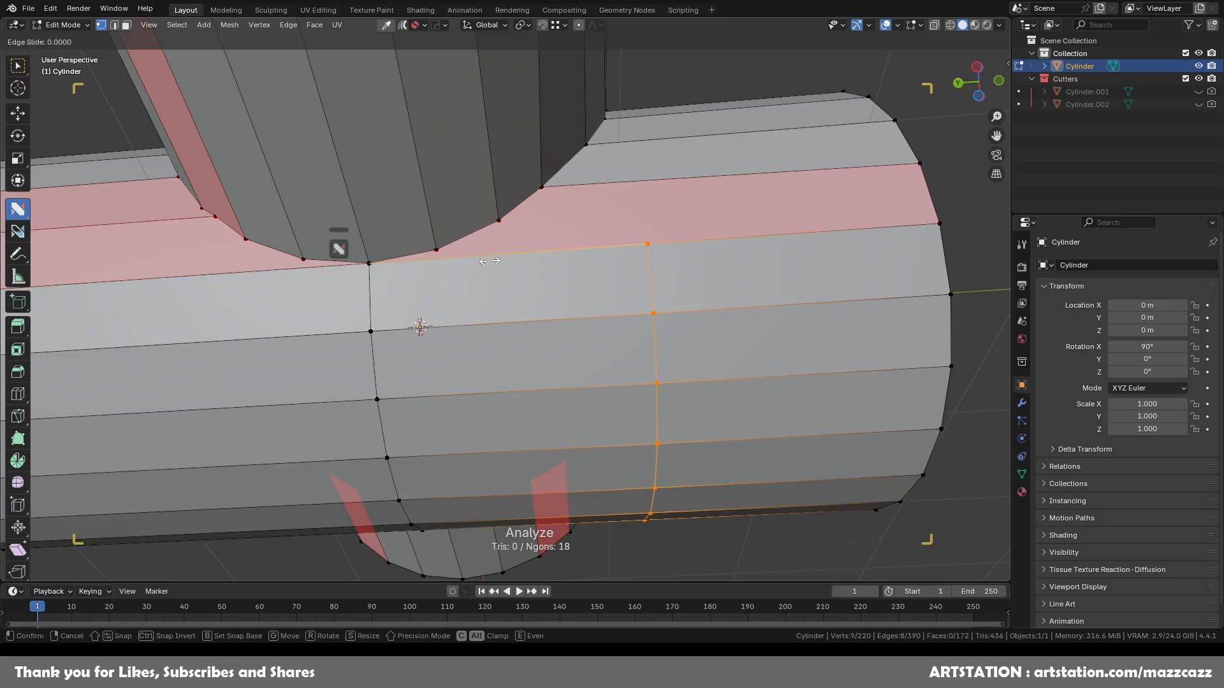
pyautogui.click(435, 248)
pyautogui.click(437, 248)
pyautogui.keyDown('shift'); pyautogui.click(442, 258); pyautogui.keyUp('shift')
pyautogui.press('j')
# Step: Slide the center seam vertex, and add a second loop cut snapped and joined to the next seam vertex outward
pyautogui.click(368, 265)
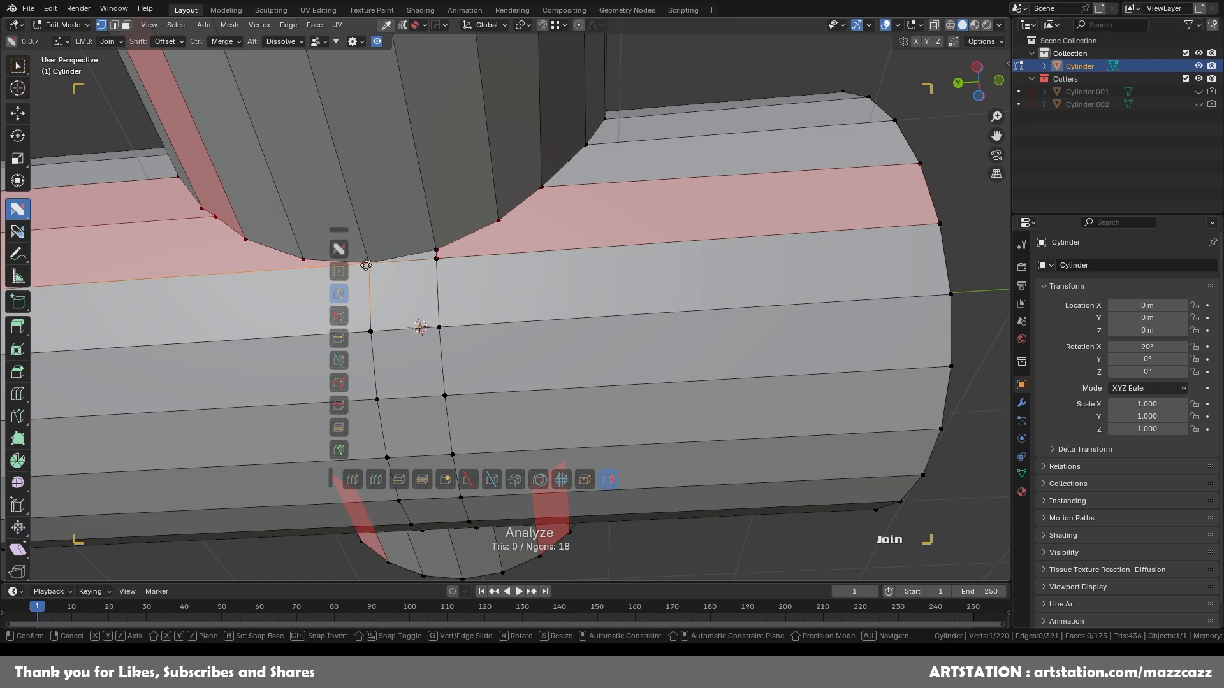
pyautogui.hotkey('shift', 'v')
pyautogui.click(367, 274)
pyautogui.hotkey('ctrl', 'r')
pyautogui.click(680, 246)
pyautogui.click(495, 240)
pyautogui.click(499, 223)
pyautogui.moveTo(499, 221); pyautogui.dragTo(500, 253)
# Step: Add a third loop cut outside the second one, snapped to the next seam vertex, and join its end vertex to it
pyautogui.hotkey('ctrl', 'r')
pyautogui.click(717, 243)
pyautogui.click(542, 185)
pyautogui.moveTo(542, 187); pyautogui.dragTo(552, 246)
# Step: Symmetrize the mesh twice to mirror the new loop cuts around the whole intersection
pyautogui.scroll(-2, 609, 331)
pyautogui.hotkey('alt', 'x')
pyautogui.moveTo(438, 293); pyautogui.dragTo(467, 355, button='middle')
pyautogui.hotkey('alt', 'x')
pyautogui.moveTo(553, 362); pyautogui.dragTo(609, 367, button='middle')
# Step: Inset the main cylinder's two half end-cap faces into a narrow ring and symmetrize the mesh onto the opposite end
pyautogui.moveTo(687, 269); pyautogui.dragTo(439, 255, button='middle')
pyautogui.click(433, 251)
pyautogui.keyDown('shift'); pyautogui.click(540, 299); pyautogui.keyUp('shift')
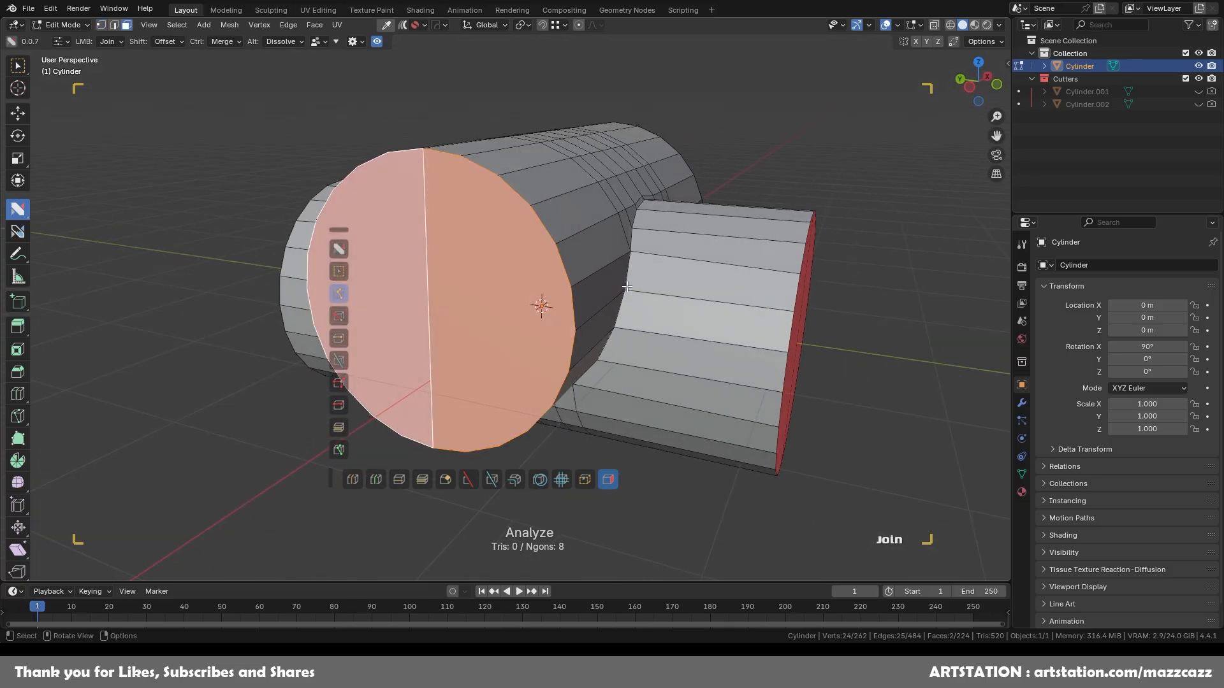
pyautogui.press('i')
pyautogui.click(606, 278)
pyautogui.scroll(-2, 606, 278)
pyautogui.moveTo(607, 278); pyautogui.dragTo(547, 297, button='middle')
pyautogui.hotkey('alt', 'x')
pyautogui.moveTo(717, 351); pyautogui.dragTo(722, 322, button='middle')
# Step: Bridge the inset cap faces at both ends of the main cylinder to hollow it into a through tube
pyautogui.click(473, 322)
pyautogui.keyDown('shift'); pyautogui.click(444, 324); pyautogui.keyUp('shift')
pyautogui.moveTo(650, 339); pyautogui.dragTo(721, 349, button='middle')
pyautogui.keyDown('shift'); pyautogui.click(705, 352); pyautogui.keyUp('shift')
pyautogui.keyDown('shift'); pyautogui.click(761, 352); pyautogui.keyUp('shift')
pyautogui.rightClick(721, 350)
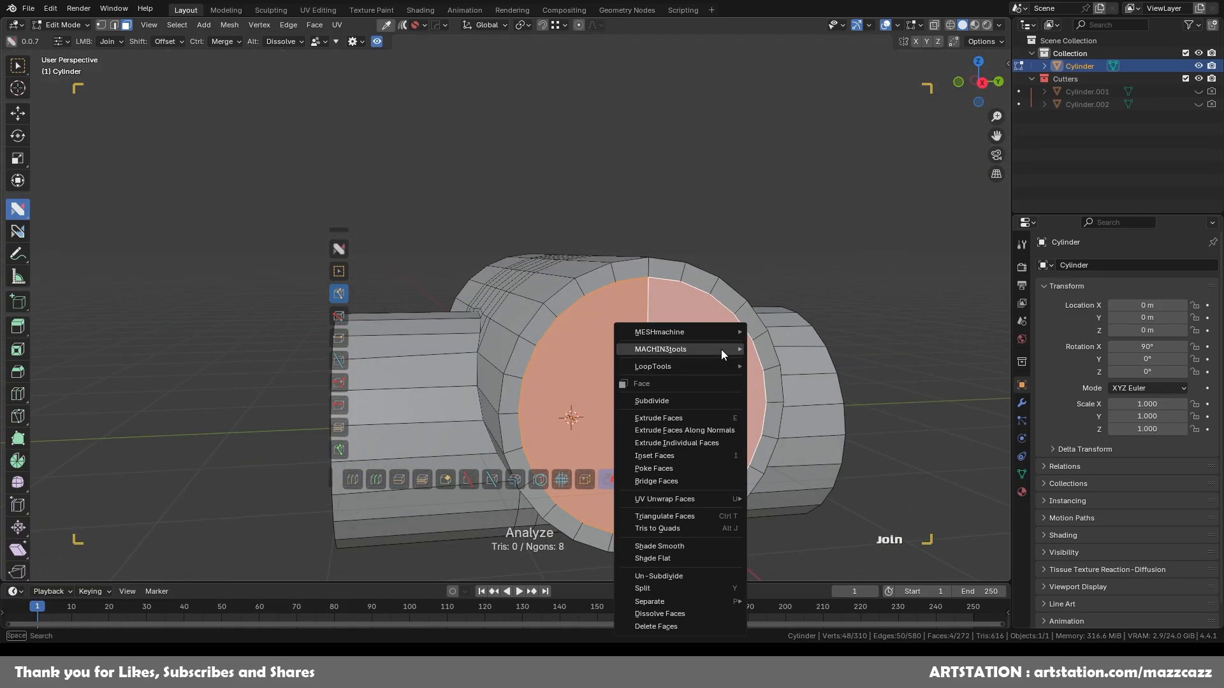
pyautogui.click(695, 483)
pyautogui.click(912, 326)
# Step: Inset the side pipe's two half end-cap faces by 0.2173 m and extrude them inward about 0.37 m
pyautogui.scroll(-3, 661, 381)
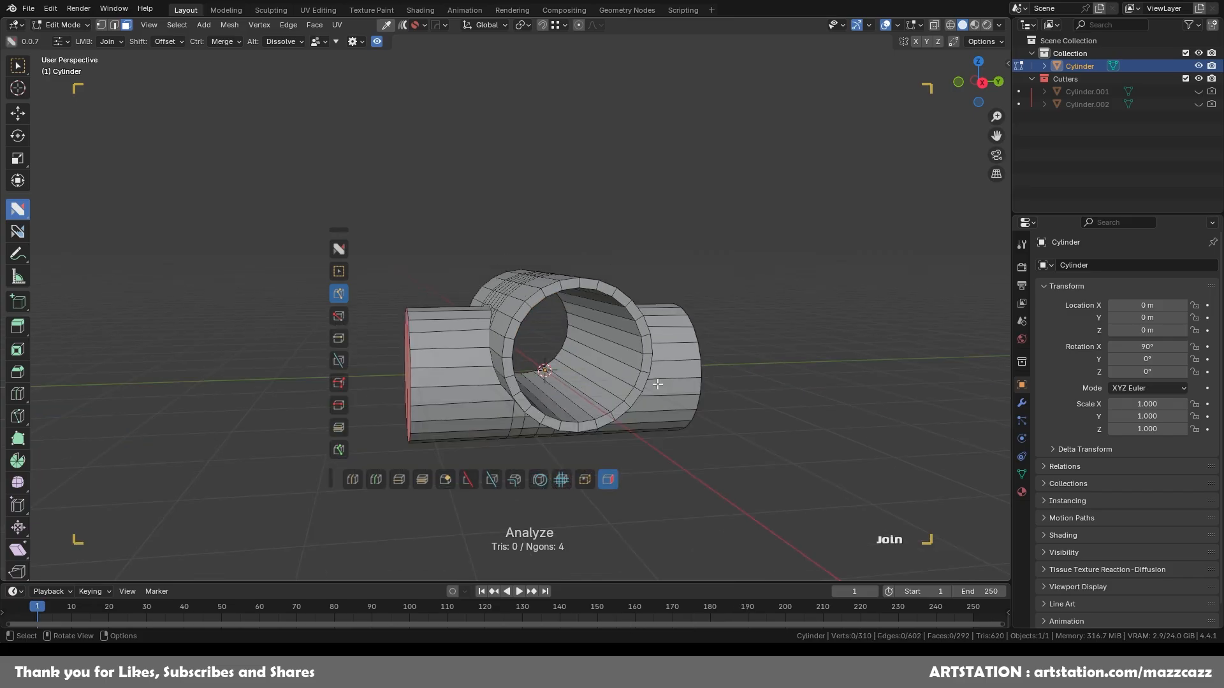
pyautogui.moveTo(577, 378); pyautogui.dragTo(643, 374, button='middle')
pyautogui.click(500, 359)
pyautogui.keyDown('shift'); pyautogui.click(504, 359); pyautogui.keyUp('shift')
pyautogui.moveTo(504, 359); pyautogui.dragTo(773, 385, button='middle')
pyautogui.press('i')
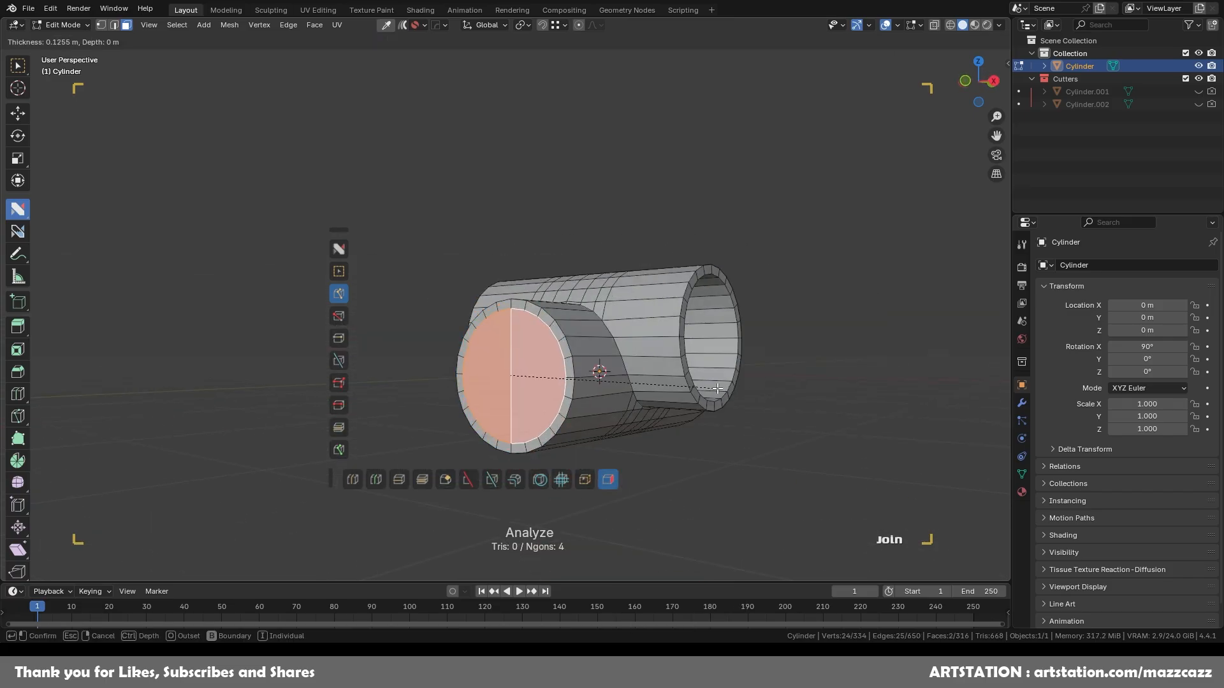
pyautogui.click(710, 387)
pyautogui.press('e')
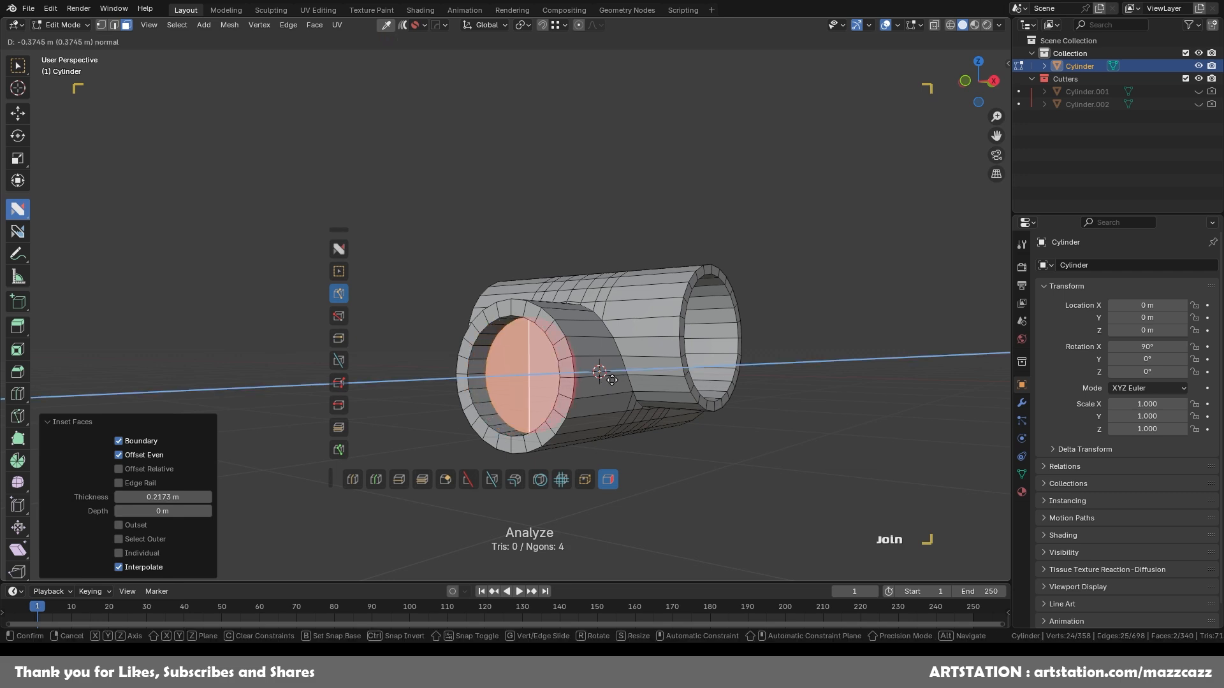
pyautogui.click(612, 381)
# Step: Inset the recessed floor faces of the side pipe once more and delete the inner faces
pyautogui.moveTo(612, 380); pyautogui.dragTo(585, 359, button='middle')
pyautogui.rightClick(606, 549)
pyautogui.click(603, 540)
# Step: Close the open edge loop in the recess with Grid Fill, using span 6 and offset 3
pyautogui.keyDown('alt'); pyautogui.click(543, 332); pyautogui.keyUp('alt')
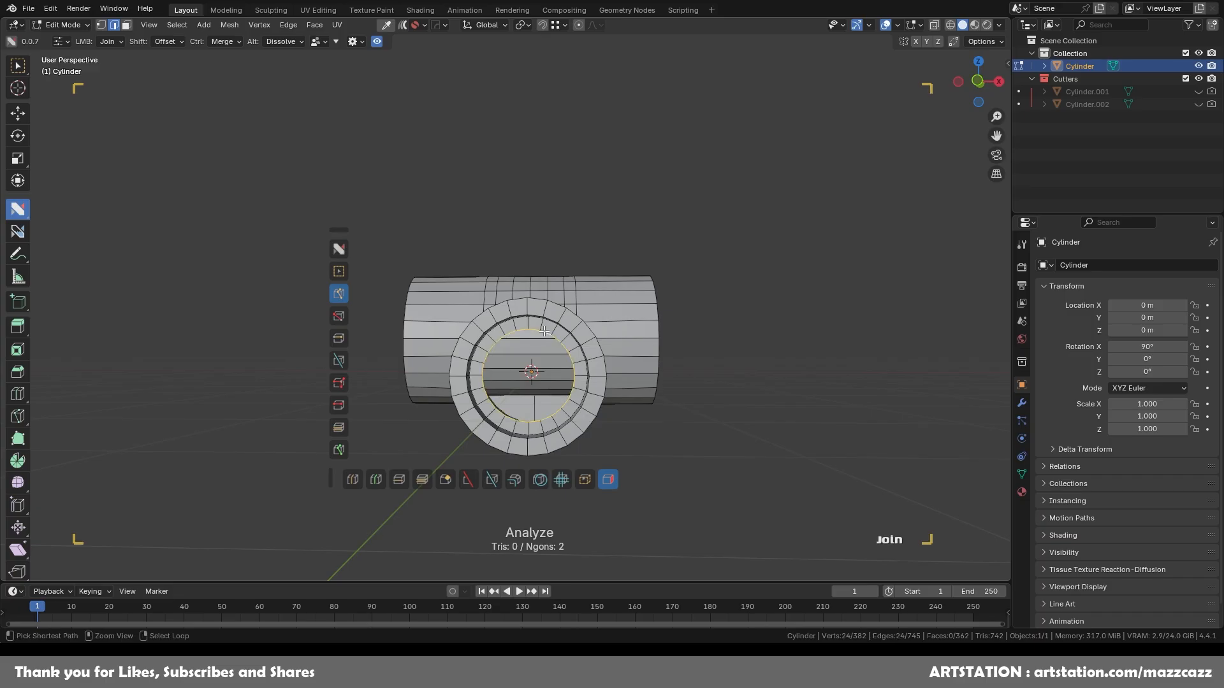
pyautogui.hotkey('ctrl', 'f')
pyautogui.click(516, 457)
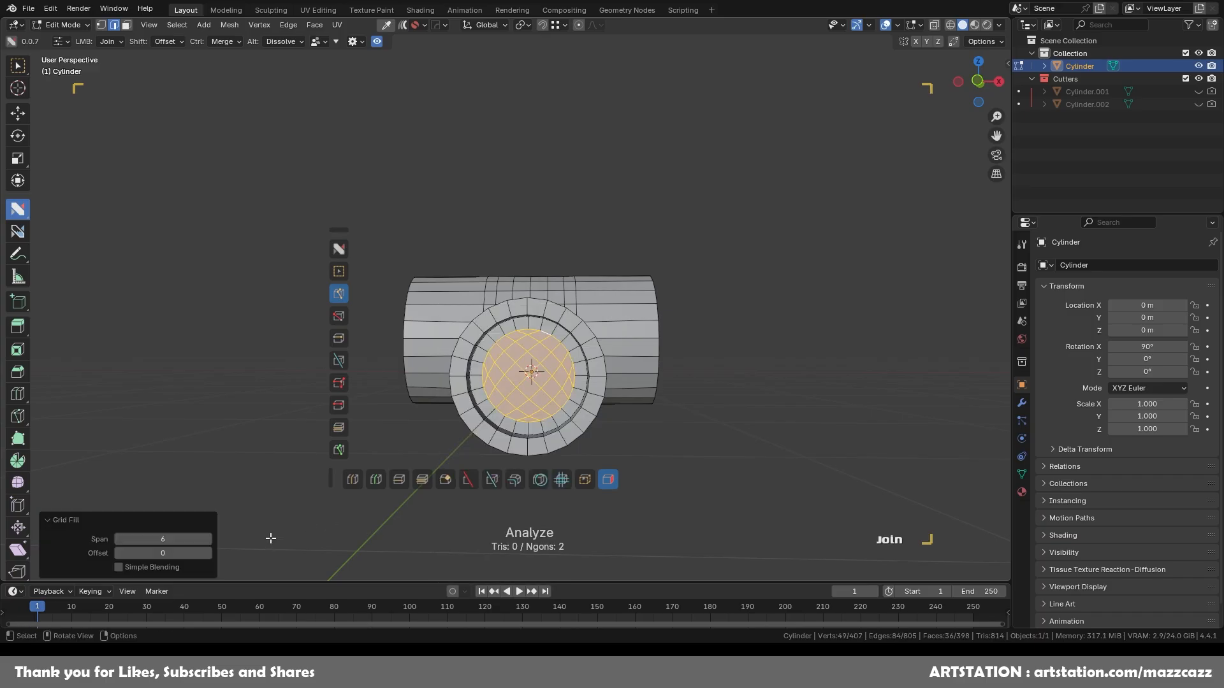
pyautogui.click(208, 554)
pyautogui.click(207, 553)
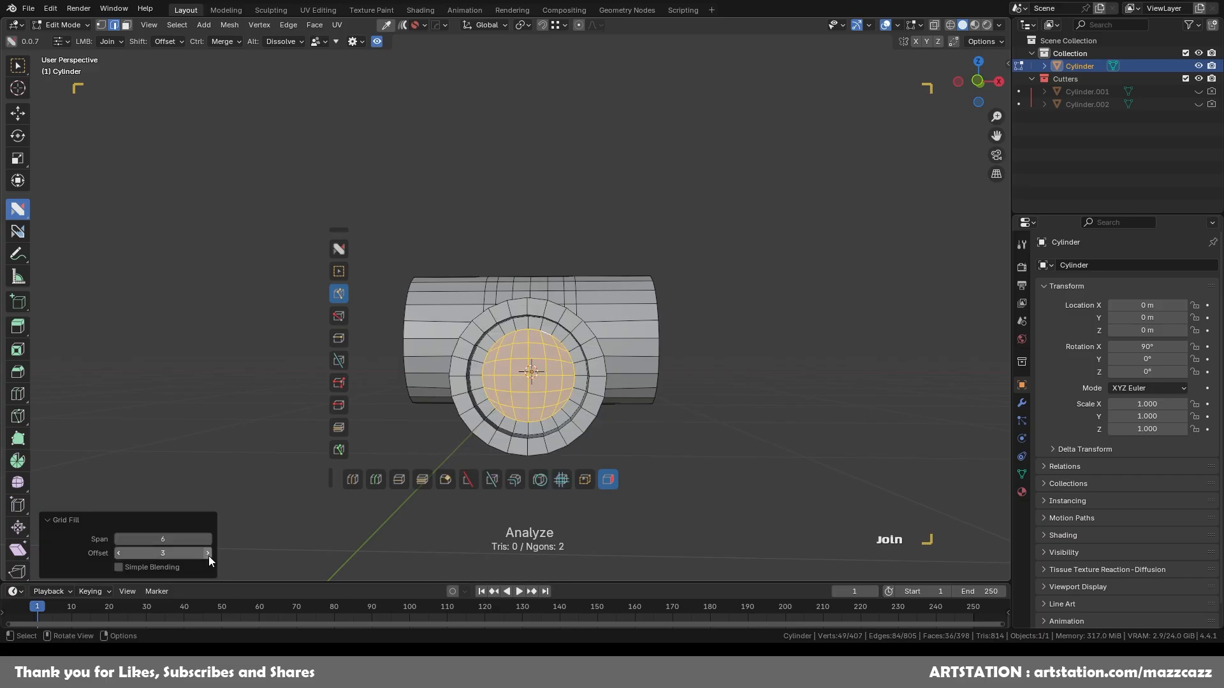
pyautogui.scroll(2, 533, 383)
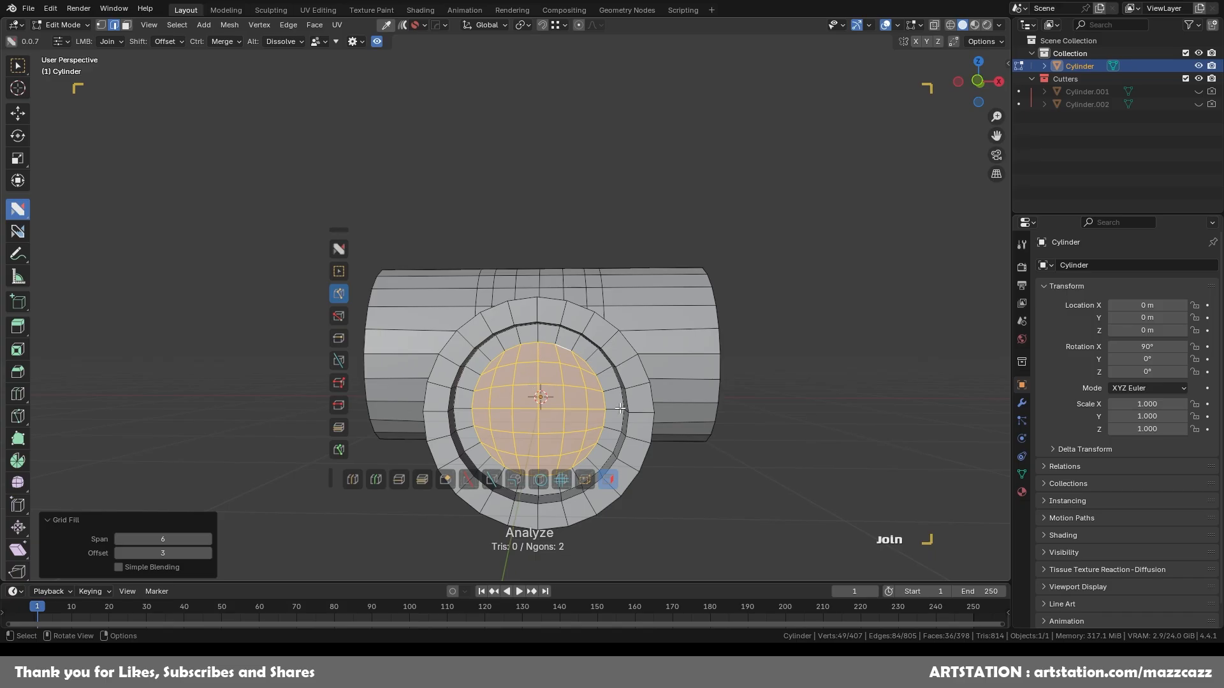
# Step: Symmetrize the mesh to copy the recess to the opposite side pipe, and symmetrize along Z from positive to negative
pyautogui.scroll(-3, 620, 409)
pyautogui.moveTo(606, 396); pyautogui.dragTo(517, 404, button='middle')
pyautogui.hotkey('alt', 'x')
pyautogui.moveTo(804, 419); pyautogui.dragTo(714, 379, button='middle')
pyautogui.scroll(2, 726, 378)
# Step: Try adding ten evenly spaced loop cuts around the main tube's inner wall, and undo them
pyautogui.hotkey('ctrl', 'r')
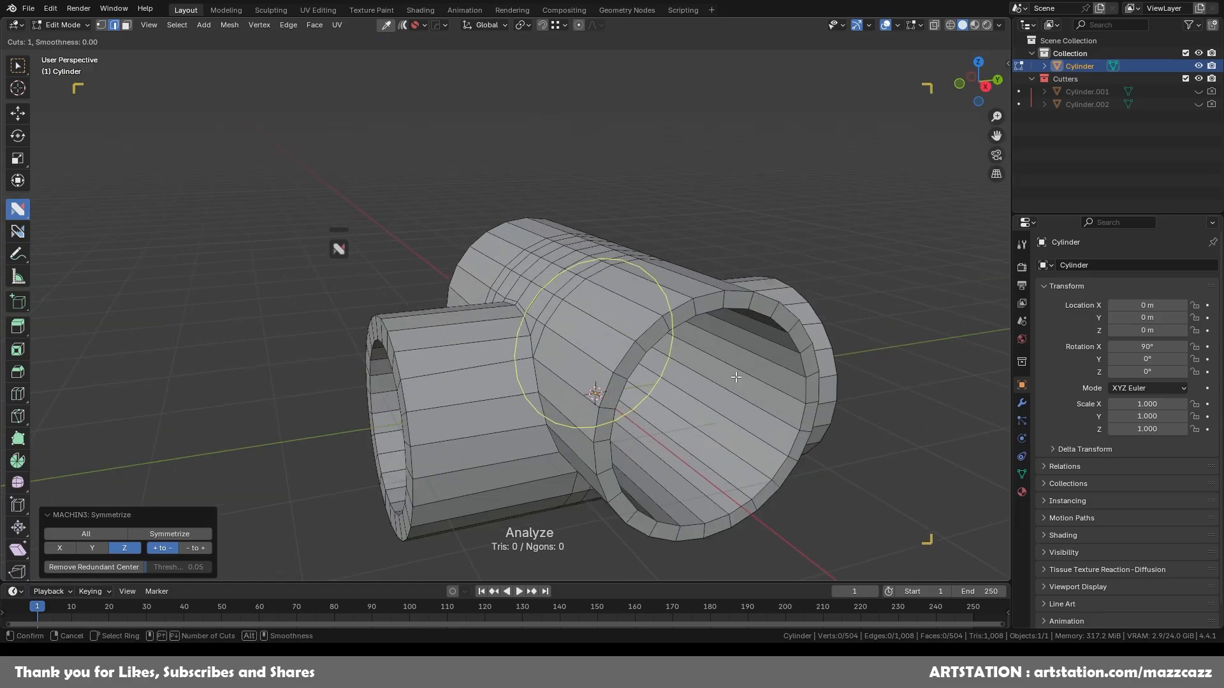
pyautogui.scroll(9, 736, 378)
pyautogui.click(737, 378)
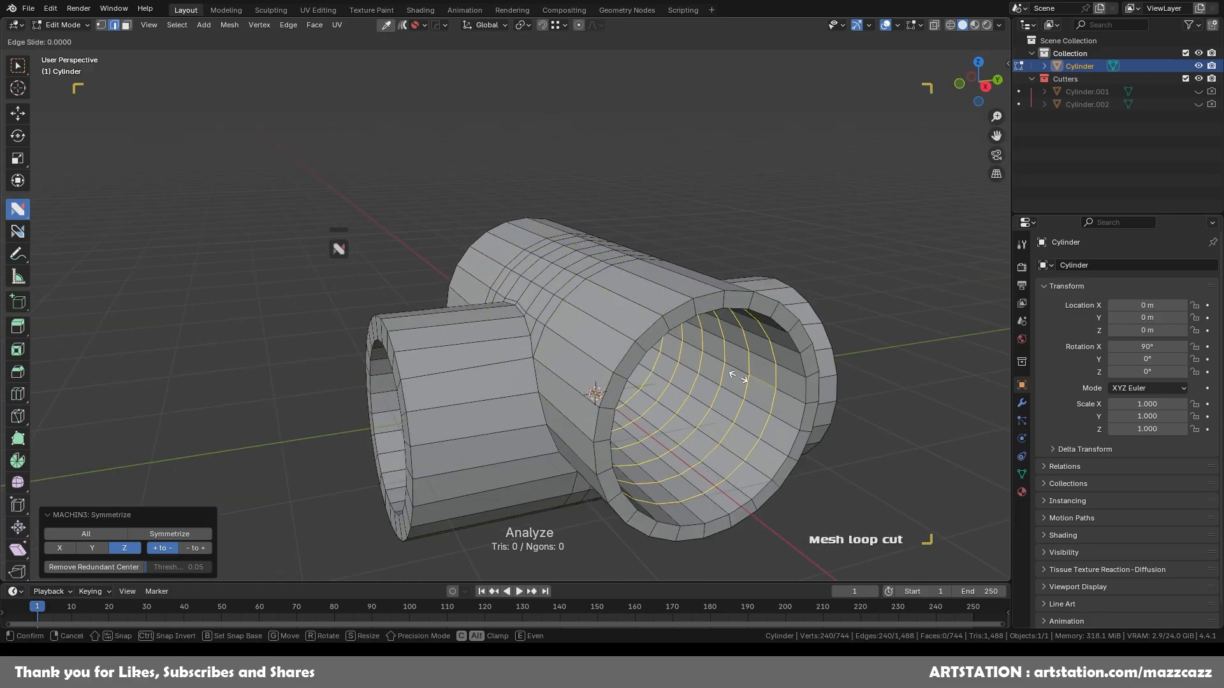
pyautogui.click(738, 378)
pyautogui.click(912, 268)
pyautogui.keyDown('shift'); pyautogui.moveTo(787, 413); pyautogui.dragTo(707, 360, button='middle'); pyautogui.keyUp('shift')
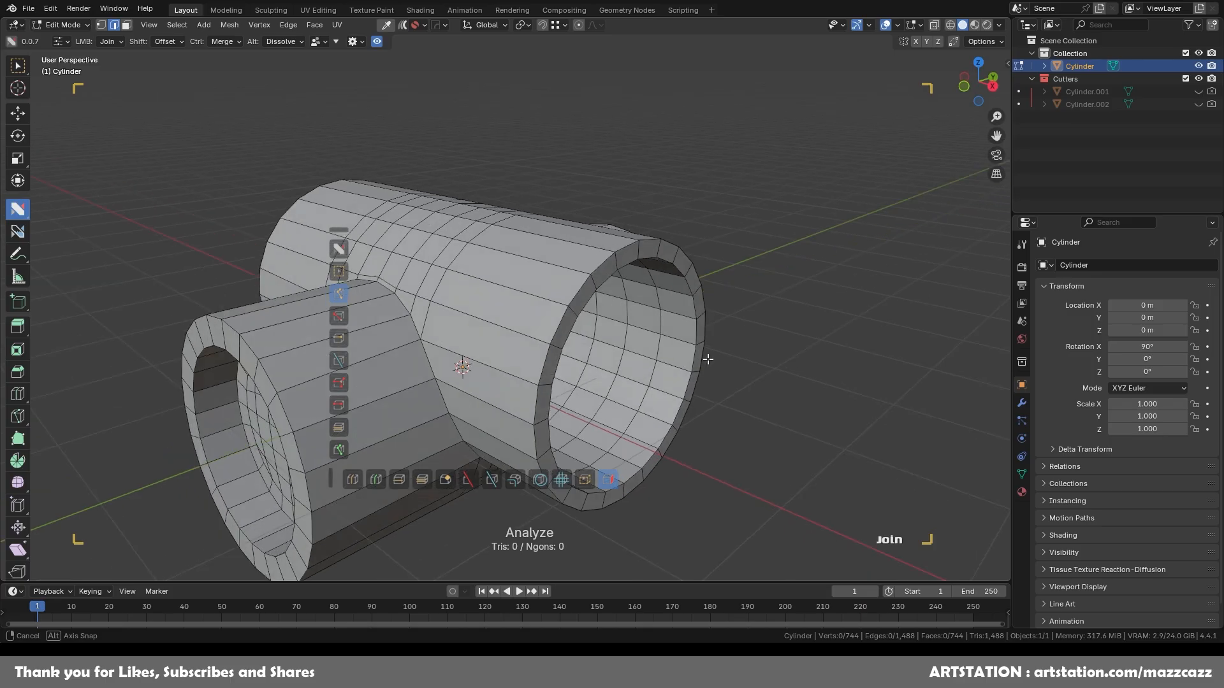
pyautogui.hotkey('ctrl', 'z')
# Step: Add 14 evenly spaced loop cuts around the main tube's inner wall
pyautogui.hotkey('ctrl', 'r')
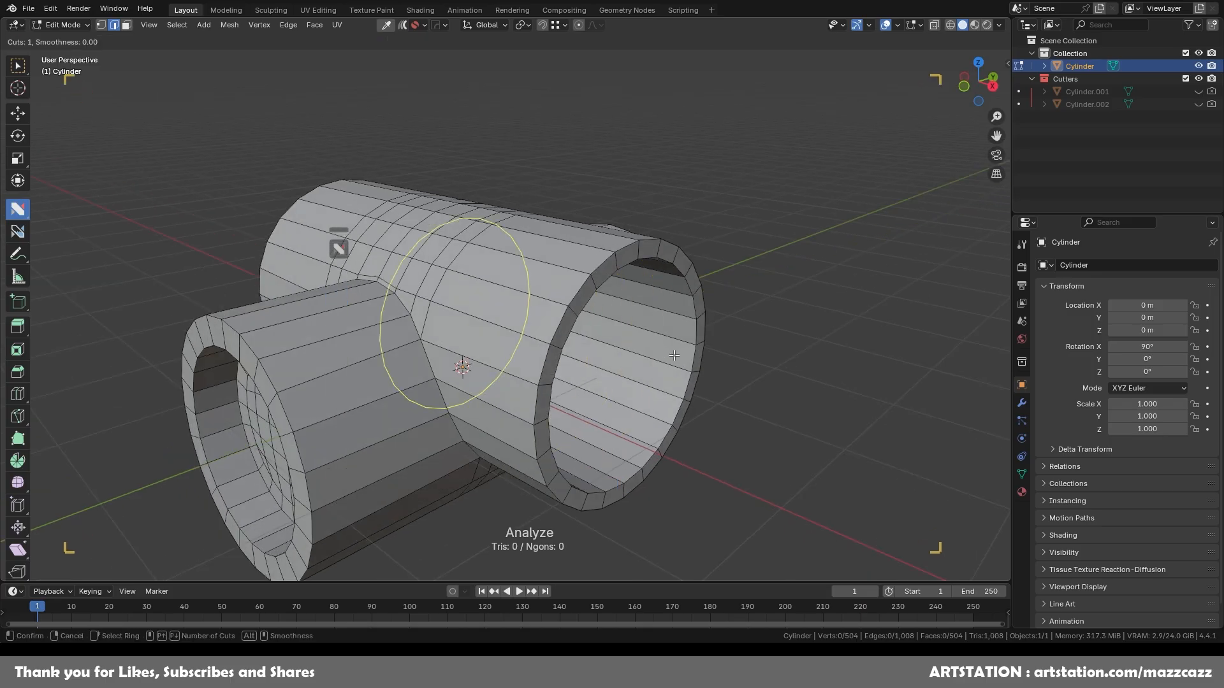
pyautogui.scroll(11, 673, 355)
pyautogui.scroll(2, 672, 355)
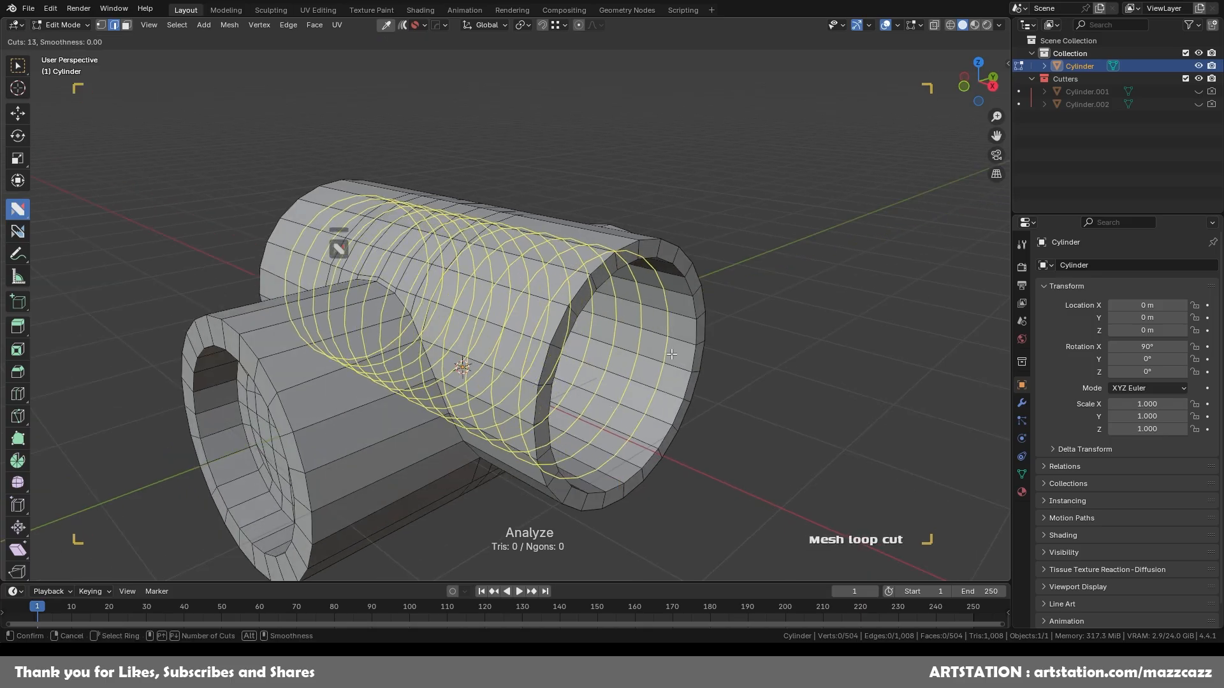
pyautogui.click(672, 355)
pyautogui.rightClick(672, 354)
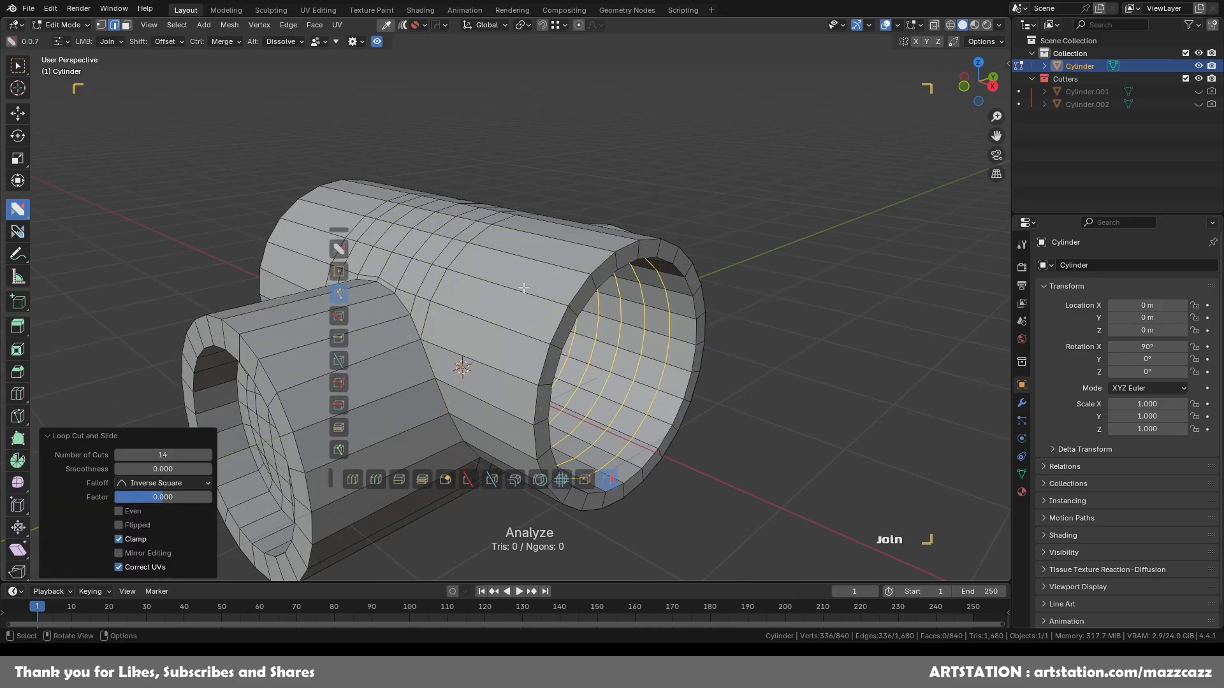
pyautogui.click(733, 190)
# Step: Add four loop cuts around the main cylinder's outer end section and symmetrize along X from positive to negative
pyautogui.moveTo(734, 190); pyautogui.dragTo(657, 249, button='middle')
pyautogui.hotkey('ctrl', 'r')
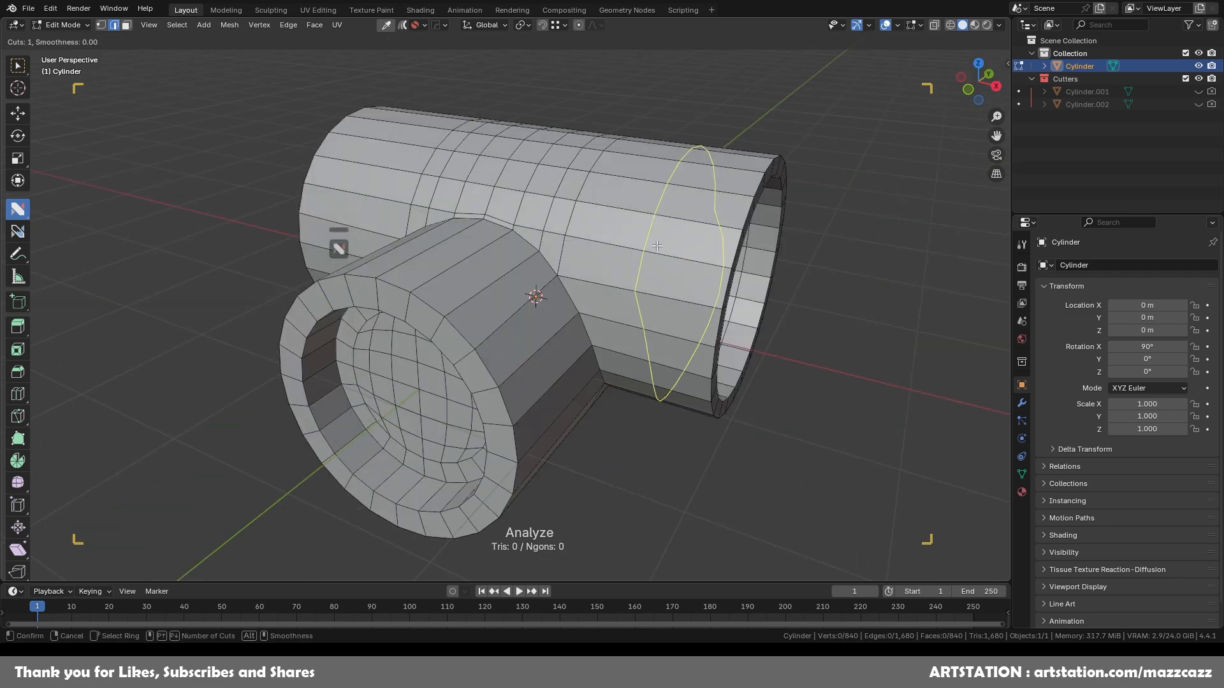
pyautogui.scroll(3, 659, 246)
pyautogui.click(659, 246)
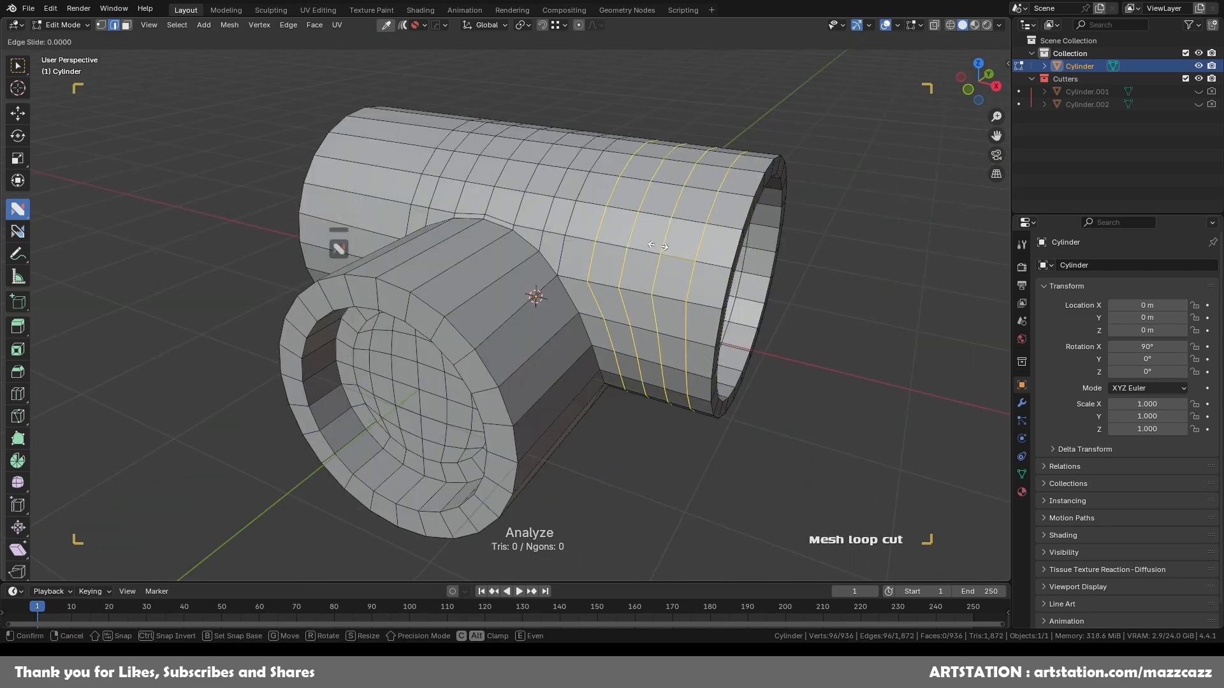
pyautogui.rightClick(659, 246)
pyautogui.click(890, 276)
pyautogui.moveTo(891, 276); pyautogui.dragTo(700, 374, button='middle')
pyautogui.hotkey('alt', 'x')
# Step: Add four loop cuts around the side pipe's outer wall and symmetrize the mesh onto the opposite pipe
pyautogui.moveTo(518, 361); pyautogui.dragTo(528, 282, button='middle')
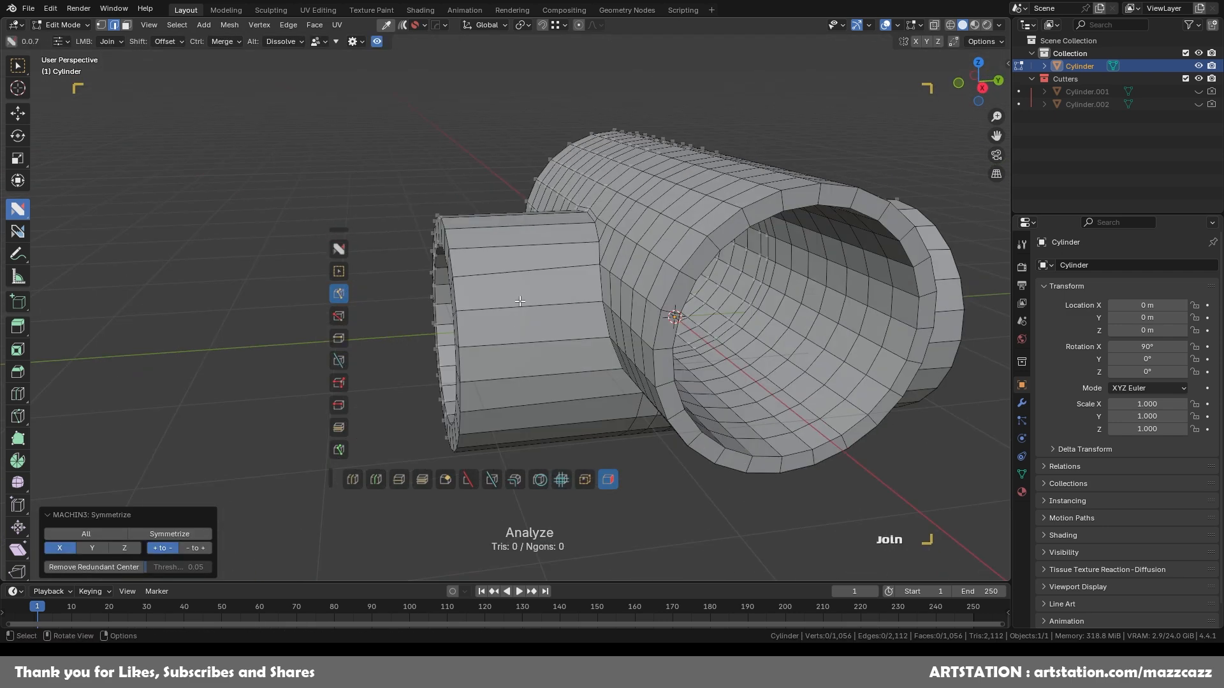
pyautogui.hotkey('ctrl', 'r')
pyautogui.click(528, 282)
pyautogui.rightClick(527, 282)
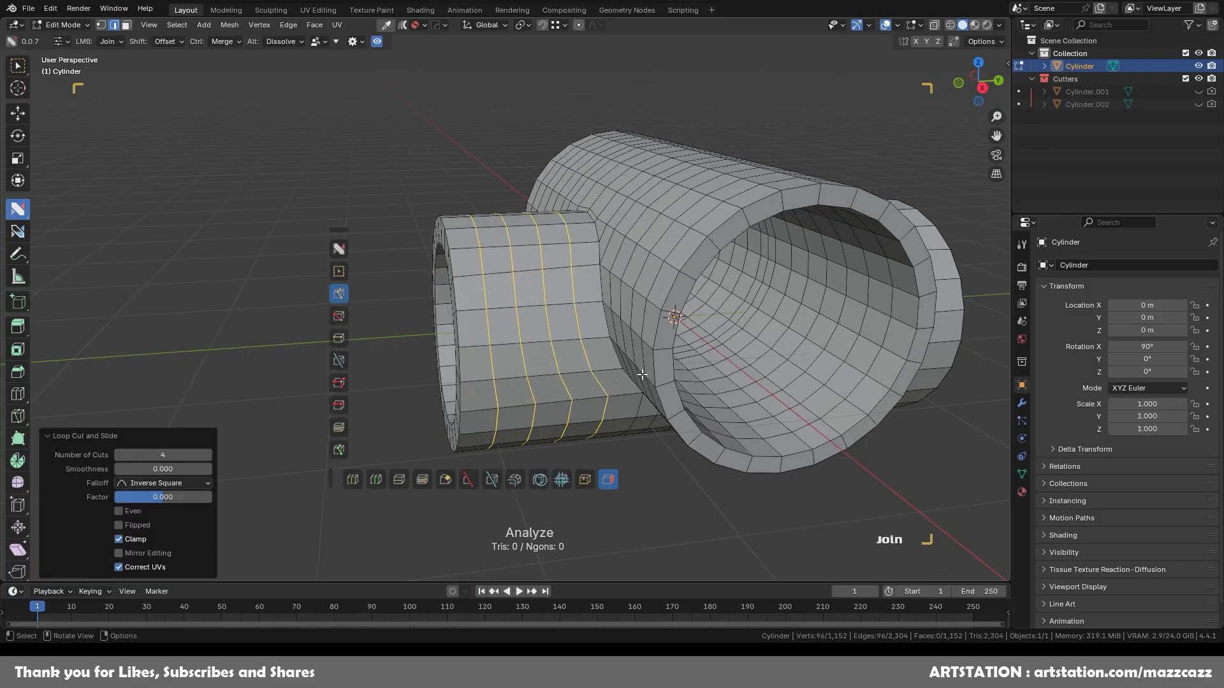
pyautogui.scroll(-2, 528, 282)
pyautogui.hotkey('alt', 'x')
pyautogui.moveTo(595, 391); pyautogui.dragTo(610, 315, button='middle')
# Step: Select the outer rim, inner rim and recess floor edge loops of the side pipe
pyautogui.scroll(1, 609, 315)
pyautogui.scroll(-3, 611, 316)
pyautogui.keyDown('shift'); pyautogui.moveTo(637, 357); pyautogui.dragTo(631, 293, button='middle'); pyautogui.keyUp('shift')
pyautogui.moveTo(698, 317); pyautogui.dragTo(585, 321, button='middle')
pyautogui.scroll(2, 704, 331)
pyautogui.keyDown('alt'); pyautogui.click(607, 322); pyautogui.keyUp('alt')
pyautogui.keyDown('alt'); pyautogui.keyDown('shift'); pyautogui.click(698, 307); pyautogui.keyUp('shift'); pyautogui.keyUp('alt')
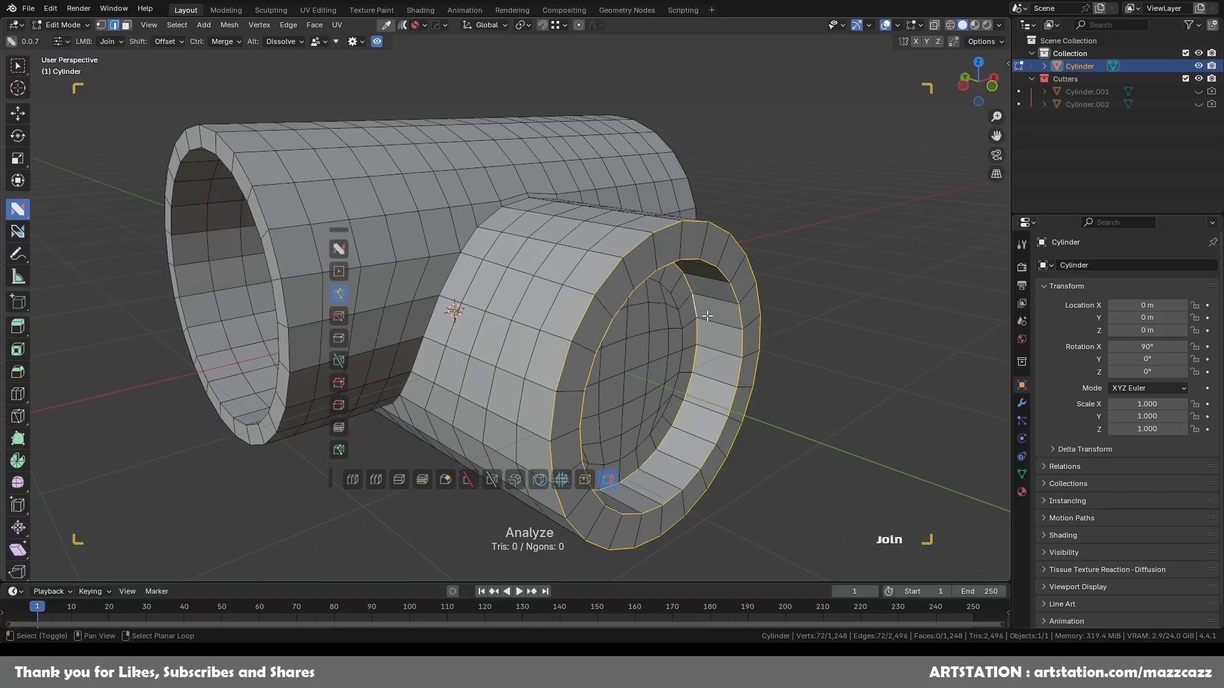
# Step: Add one centered loop cut around the side pipe's recess wall and symmetrize the mesh onto the opposite pipe
pyautogui.hotkey('ctrl', 'r')
pyautogui.click(723, 302)
pyautogui.rightClick(722, 303)
pyautogui.click(859, 302)
pyautogui.moveTo(647, 355); pyautogui.dragTo(717, 373, button='middle')
pyautogui.hotkey('alt', 'x')
pyautogui.click(547, 365)
# Step: Offset the side pipe's outer rim, inner rim and recess floor edge loops by 0.034 and symmetrize onto the opposite pipe
pyautogui.moveTo(547, 365); pyautogui.dragTo(685, 304, button='middle')
pyautogui.keyDown('alt'); pyautogui.click(722, 316); pyautogui.keyUp('alt')
pyautogui.scroll(2, 684, 304)
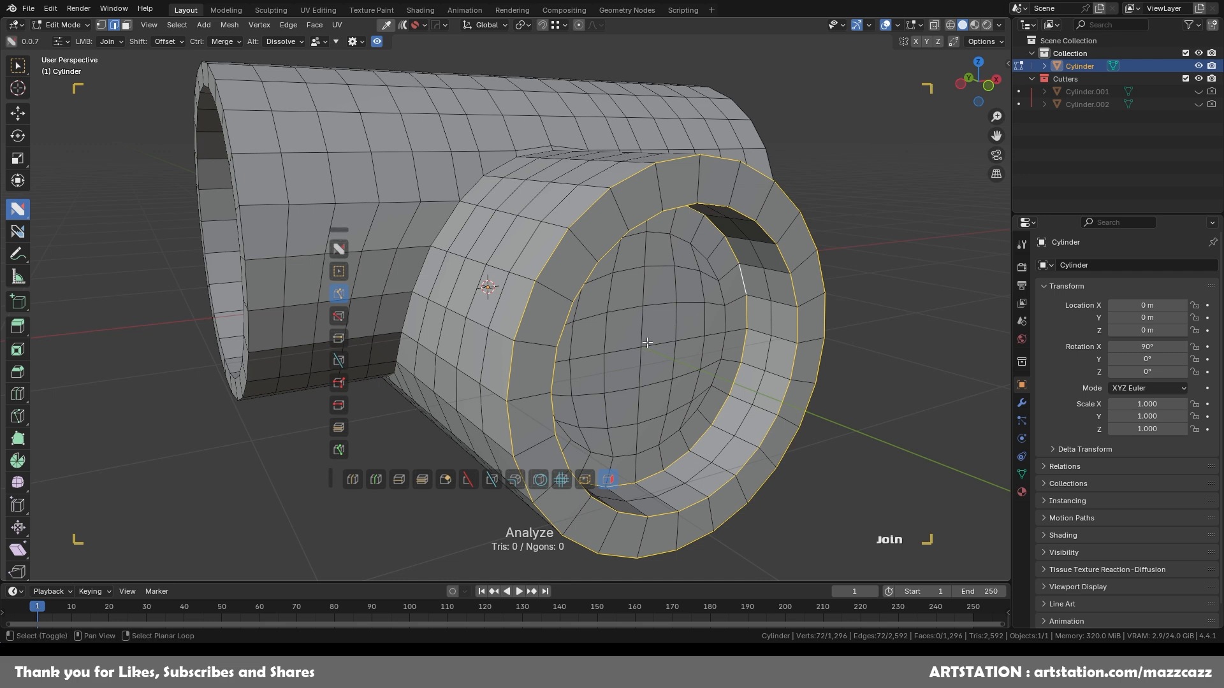
pyautogui.keyDown('shift'); pyautogui.moveTo(650, 343); pyautogui.dragTo(655, 343); pyautogui.keyUp('shift')
pyautogui.scroll(-5, 654, 342)
pyautogui.moveTo(607, 355); pyautogui.dragTo(683, 368, button='middle')
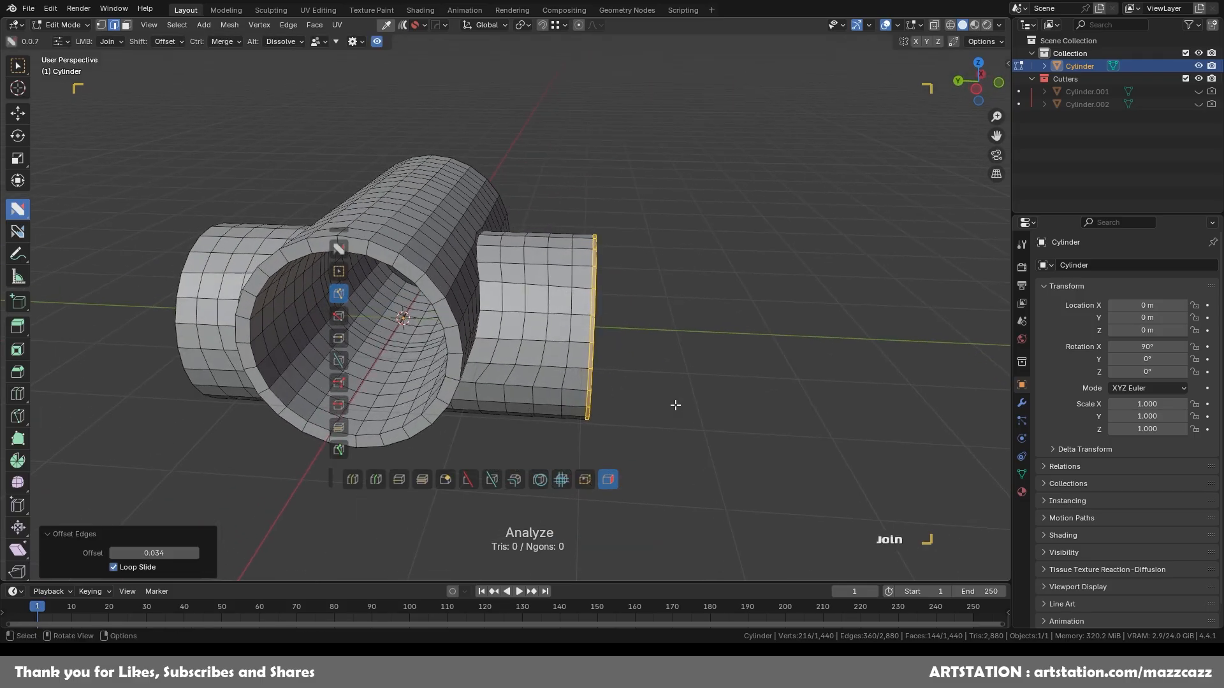
pyautogui.hotkey('alt', 'x')
# Step: Offset the outer and inner rim edge loops of the main tube's end and symmetrize onto the opposite end
pyautogui.keyDown('alt'); pyautogui.click(422, 287); pyautogui.keyUp('alt')
pyautogui.keyDown('alt'); pyautogui.keyDown('shift'); pyautogui.click(431, 282); pyautogui.keyUp('shift'); pyautogui.keyUp('alt')
pyautogui.scroll(2, 503, 307)
pyautogui.keyDown('shift'); pyautogui.moveTo(510, 308); pyautogui.dragTo(631, 333, button='middle'); pyautogui.keyUp('shift')
pyautogui.moveTo(631, 333); pyautogui.dragTo(598, 332, button='middle')
pyautogui.scroll(2, 598, 331)
pyautogui.keyDown('shift'); pyautogui.moveTo(597, 331); pyautogui.dragTo(610, 328); pyautogui.keyUp('shift')
pyautogui.scroll(-4, 609, 328)
pyautogui.moveTo(609, 328); pyautogui.dragTo(559, 346, button='middle')
pyautogui.hotkey('alt', 'x')
# Step: Select the edge loop along the seam between the side pipe and the main cylinder
pyautogui.click(609, 315)
pyautogui.hotkey('ctrl', 'r')
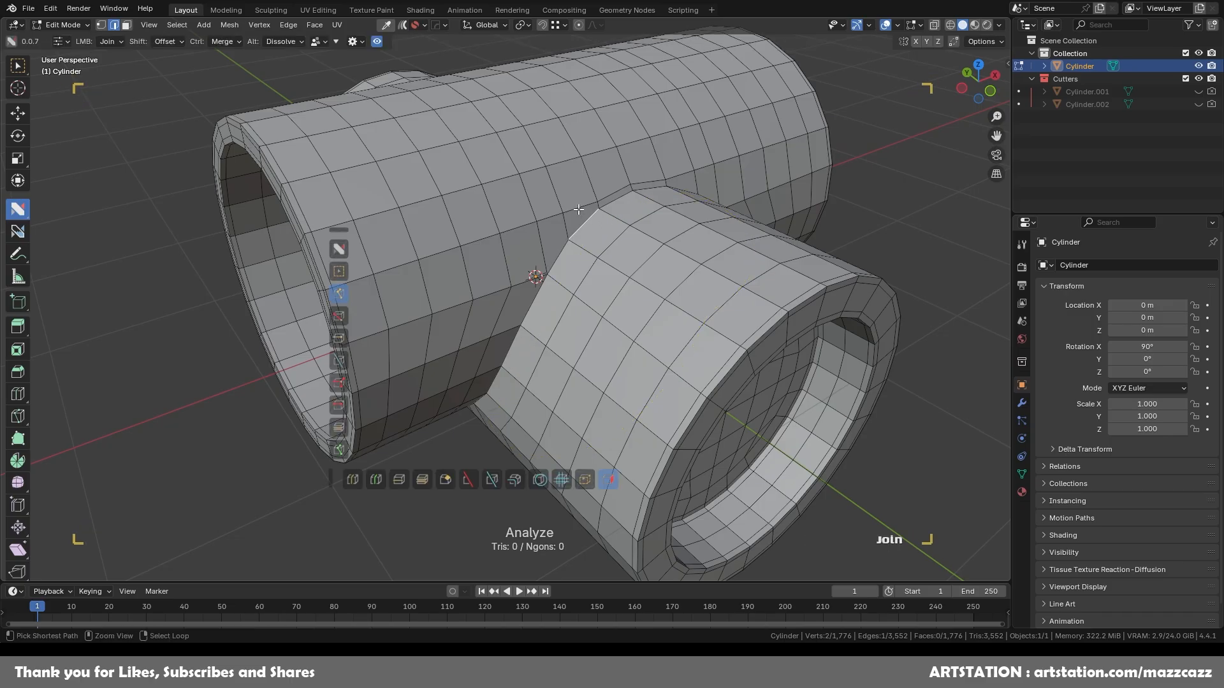
pyautogui.moveTo(605, 223); pyautogui.dragTo(482, 356, button='middle')
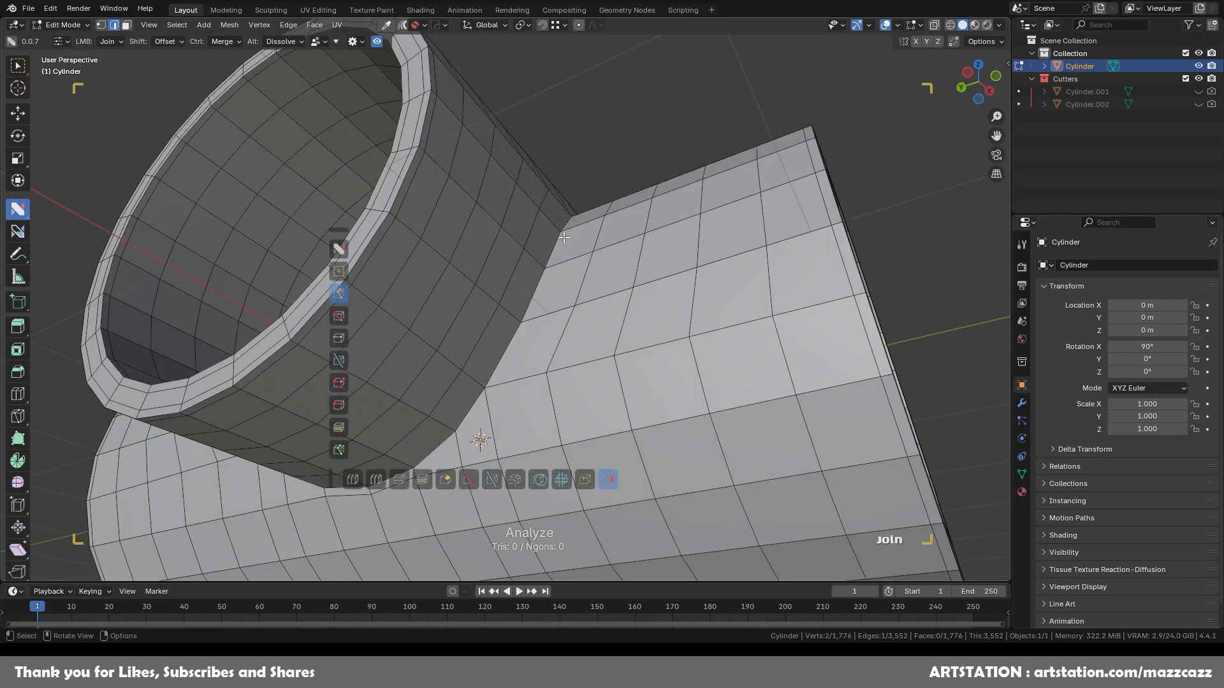
pyautogui.rightClick(467, 374)
pyautogui.moveTo(467, 375); pyautogui.dragTo(551, 291, button='middle')
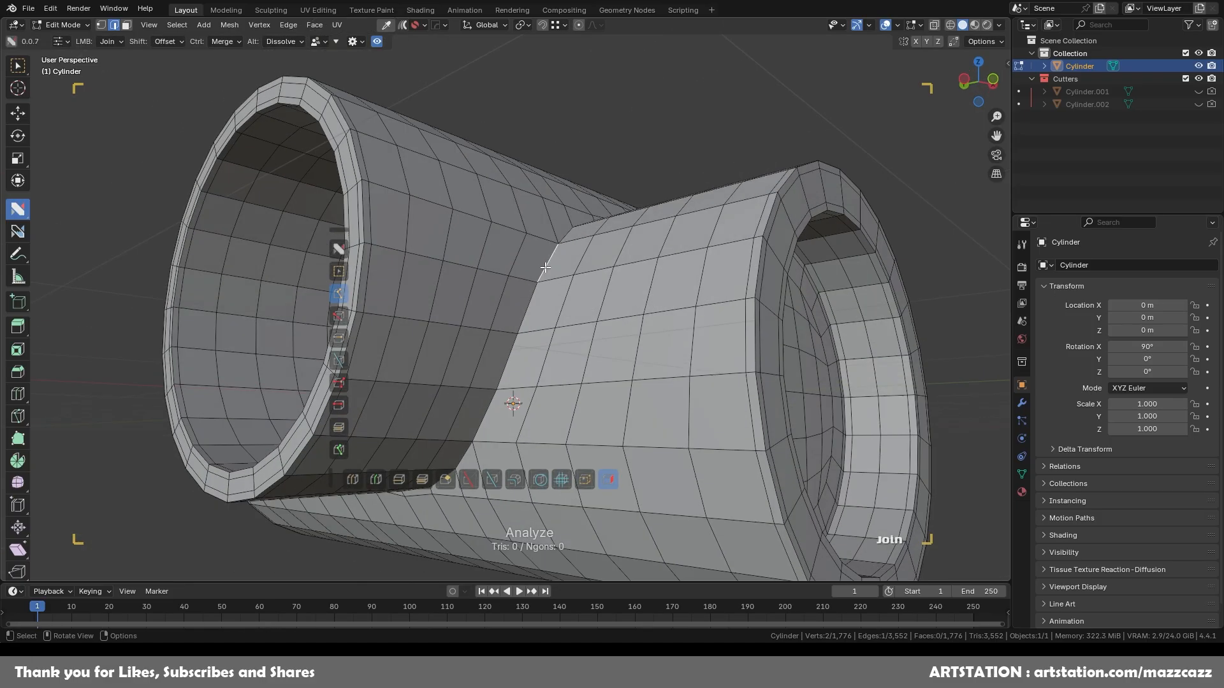
pyautogui.keyDown('ctrl'); pyautogui.click(564, 251); pyautogui.keyUp('ctrl')
pyautogui.doubleClick(564, 250)
# Step: Offset the selected seam loop slightly to add support edges on both sides, and return to Object Mode
pyautogui.moveTo(564, 251); pyautogui.dragTo(579, 300, button='middle')
pyautogui.scroll(2, 637, 319)
pyautogui.keyDown('shift'); pyautogui.moveTo(690, 333); pyautogui.dragTo(698, 336); pyautogui.keyUp('shift')
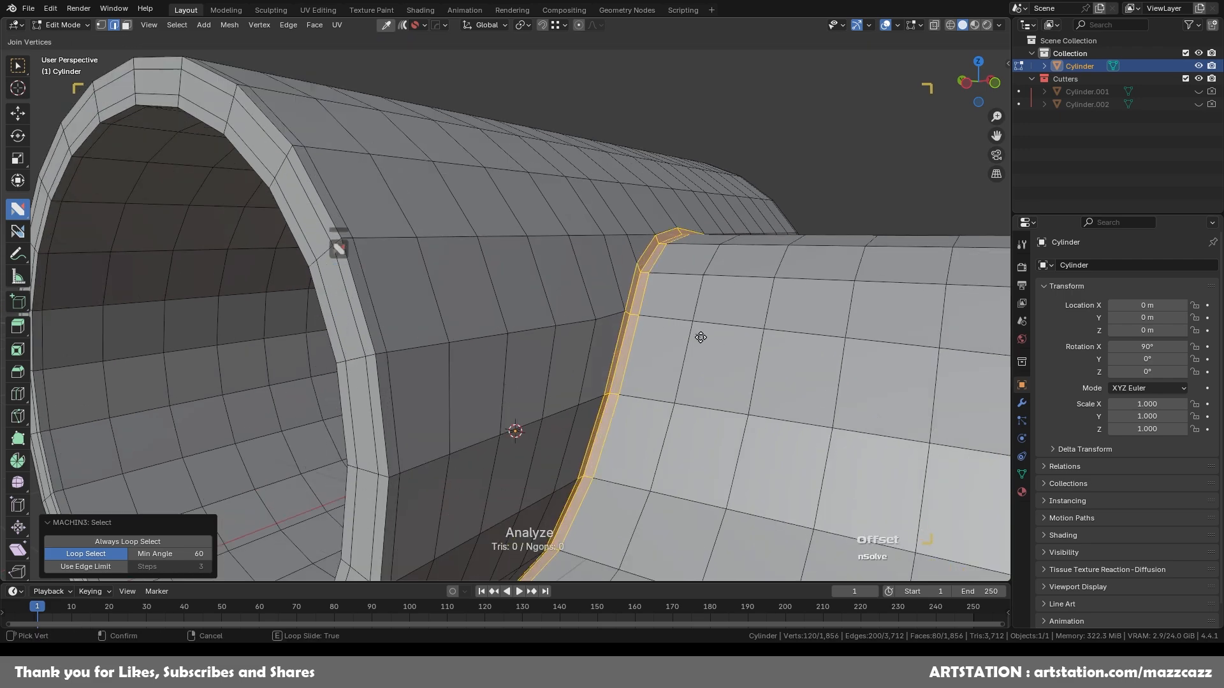
pyautogui.click(699, 337)
pyautogui.scroll(-5, 699, 336)
pyautogui.moveTo(699, 337); pyautogui.dragTo(675, 259, button='middle')
pyautogui.press('Tab')
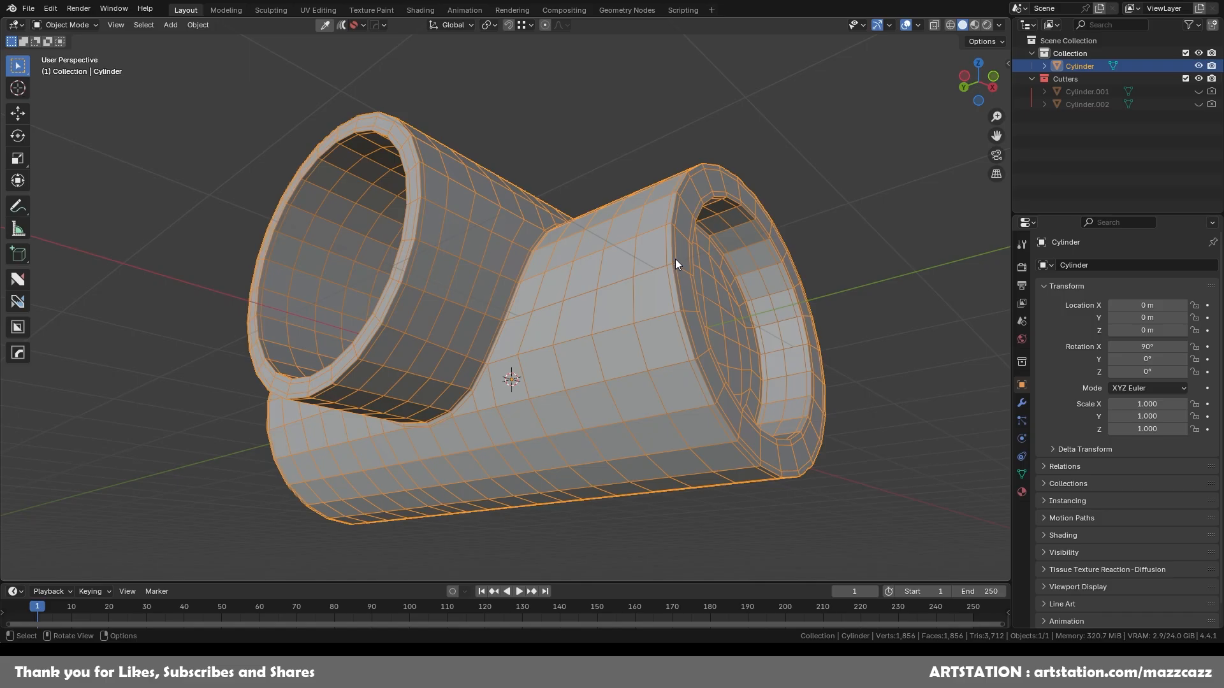
# Step: Add a level 2 Subdivision modifier to the pipe object, shade it smooth and deselect it
pyautogui.hotkey('ctrl', '2')
pyautogui.rightClick(659, 304)
pyautogui.click(658, 301)
pyautogui.press('q')
pyautogui.click(592, 300)
pyautogui.click(843, 267)
# Step: Slide a support-loop vertex near the top of the side pipe's seam slightly away from the seam, along the main cylinder
pyautogui.moveTo(688, 325); pyautogui.dragTo(534, 398, button='middle')
pyautogui.scroll(-4, 560, 357)
pyautogui.keyDown('shift'); pyautogui.moveTo(534, 281); pyautogui.dragTo(507, 390, button='middle'); pyautogui.keyUp('shift')
pyautogui.scroll(2, 506, 391)
pyautogui.scroll(4, 530, 252)
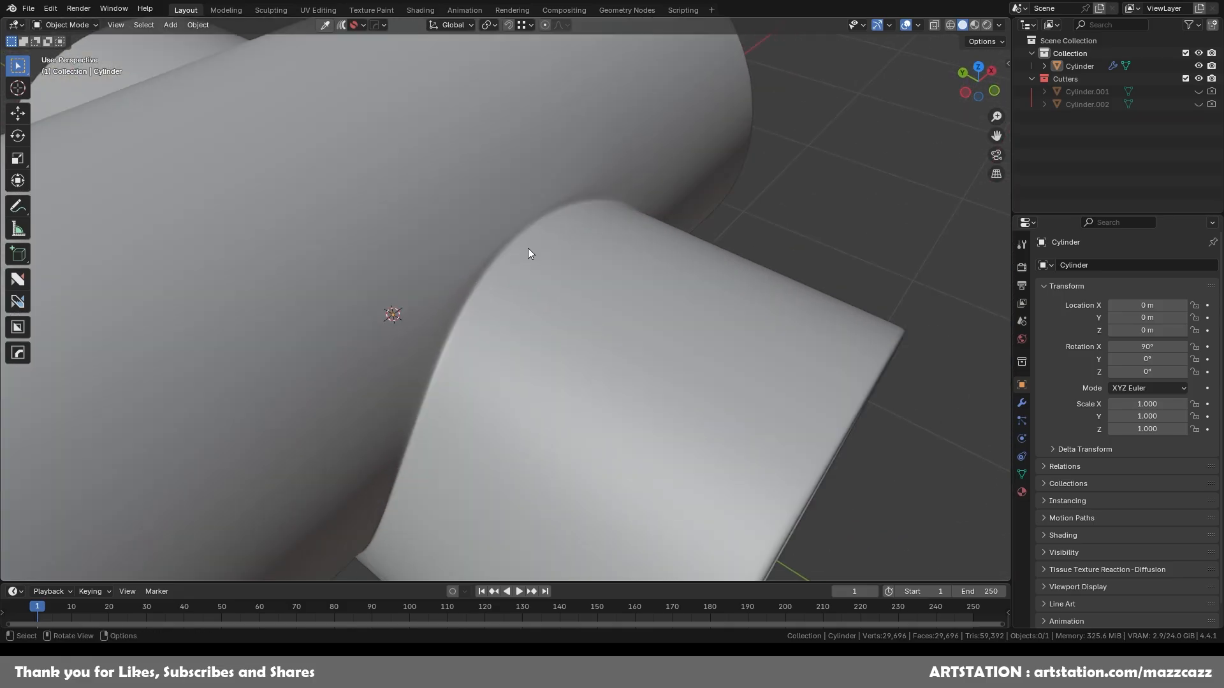
pyautogui.click(530, 252)
pyautogui.press('Tab')
pyautogui.click(483, 258)
pyautogui.moveTo(483, 259); pyautogui.dragTo(408, 255, button='middle')
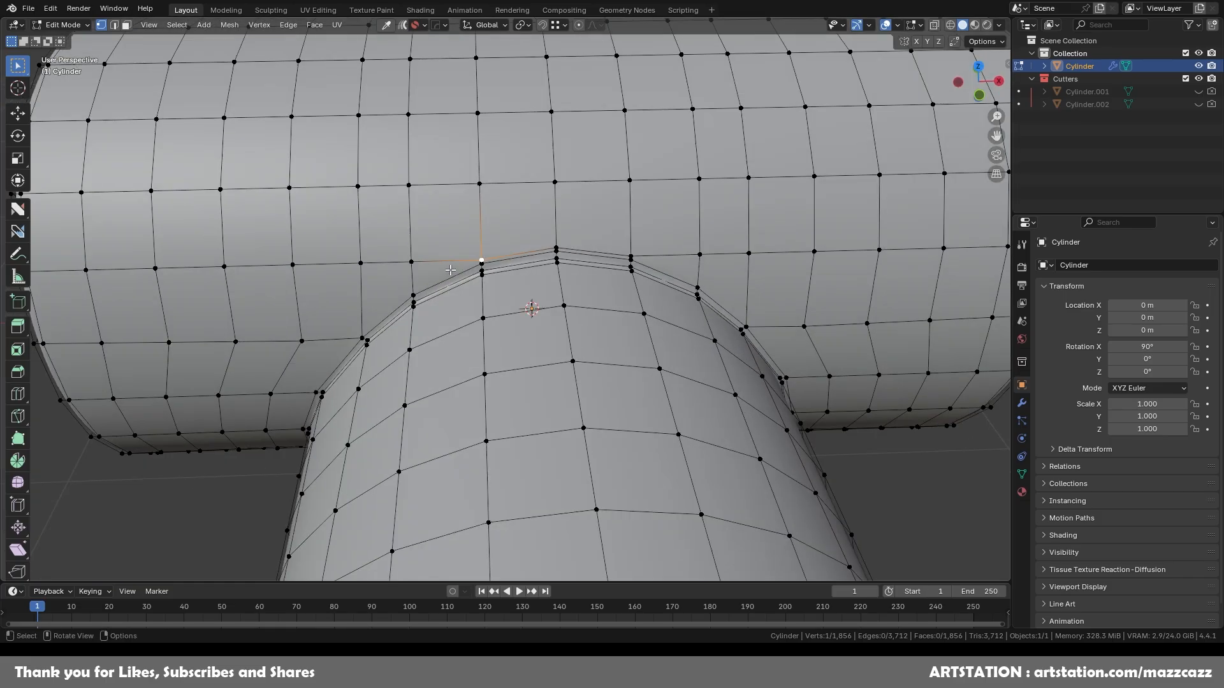
pyautogui.scroll(3, 494, 235)
pyautogui.press('g')
pyautogui.press('g')
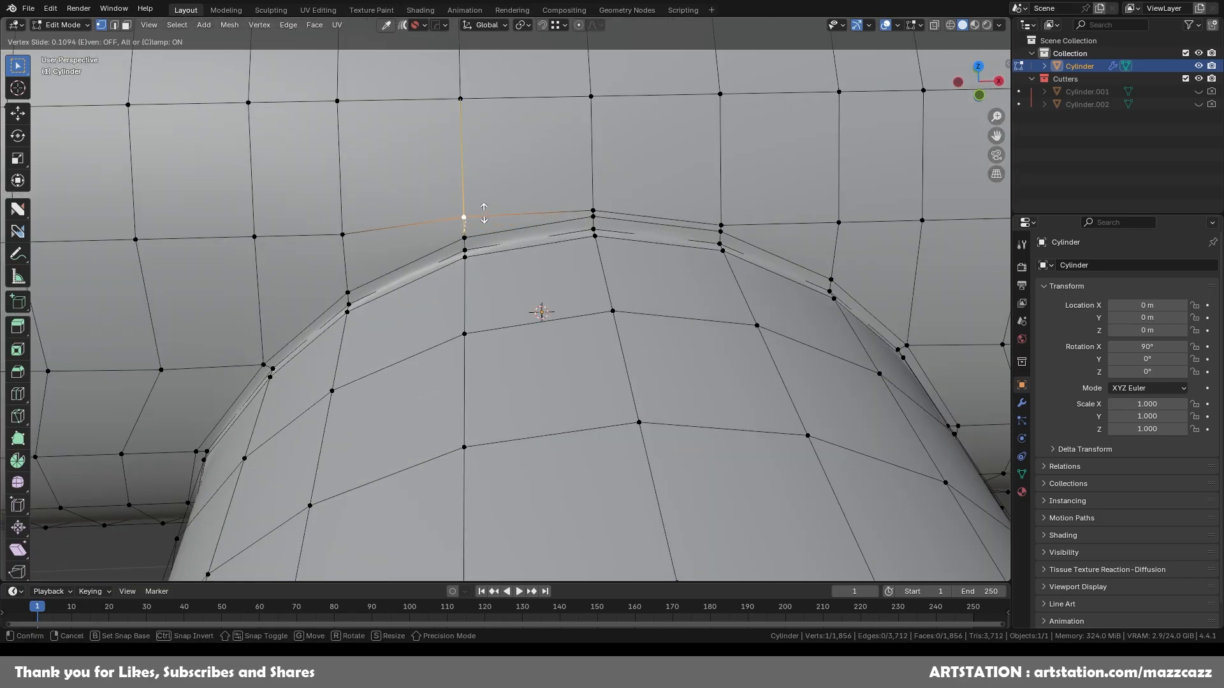
pyautogui.click(473, 209)
# Step: Slide the support-loop vertex at the seam's apex away from the seam, symmetrize the mesh, and return to Object Mode
pyautogui.click(594, 211)
pyautogui.press('g')
pyautogui.press('g')
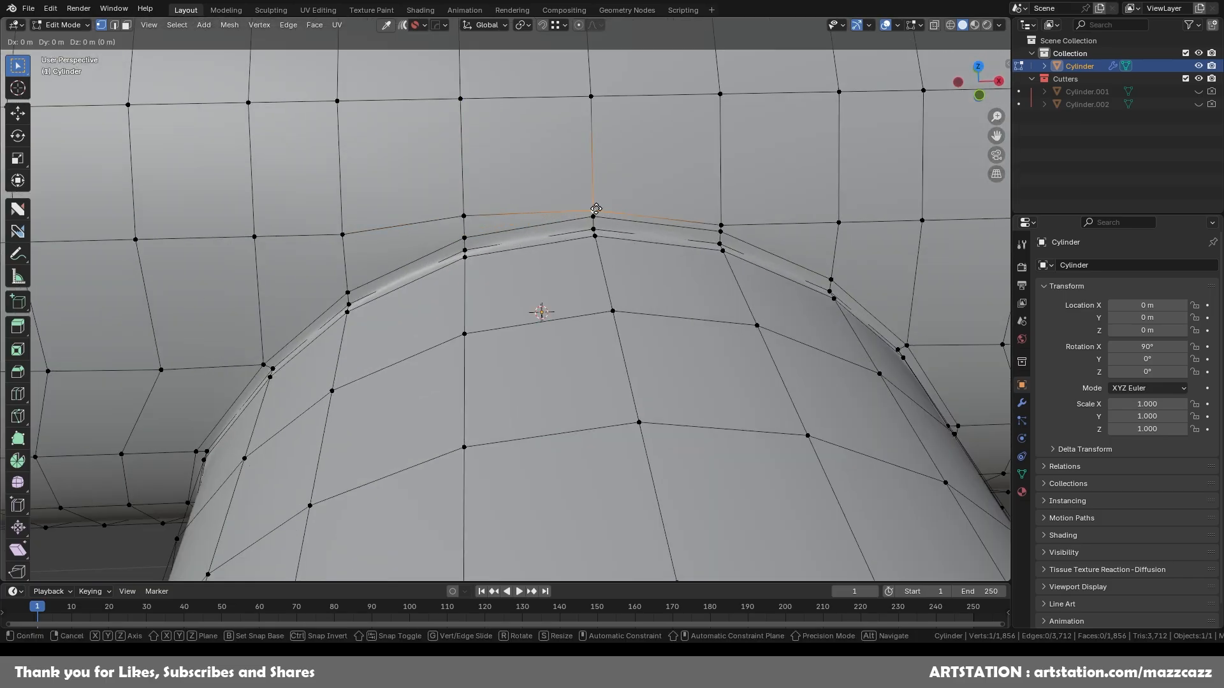
pyautogui.click(501, 348)
pyautogui.hotkey('alt', 'x')
pyautogui.scroll(-6, 674, 355)
pyautogui.moveTo(469, 360); pyautogui.dragTo(603, 385, button='middle')
pyautogui.hotkey('alt', 'x')
pyautogui.press('Tab')
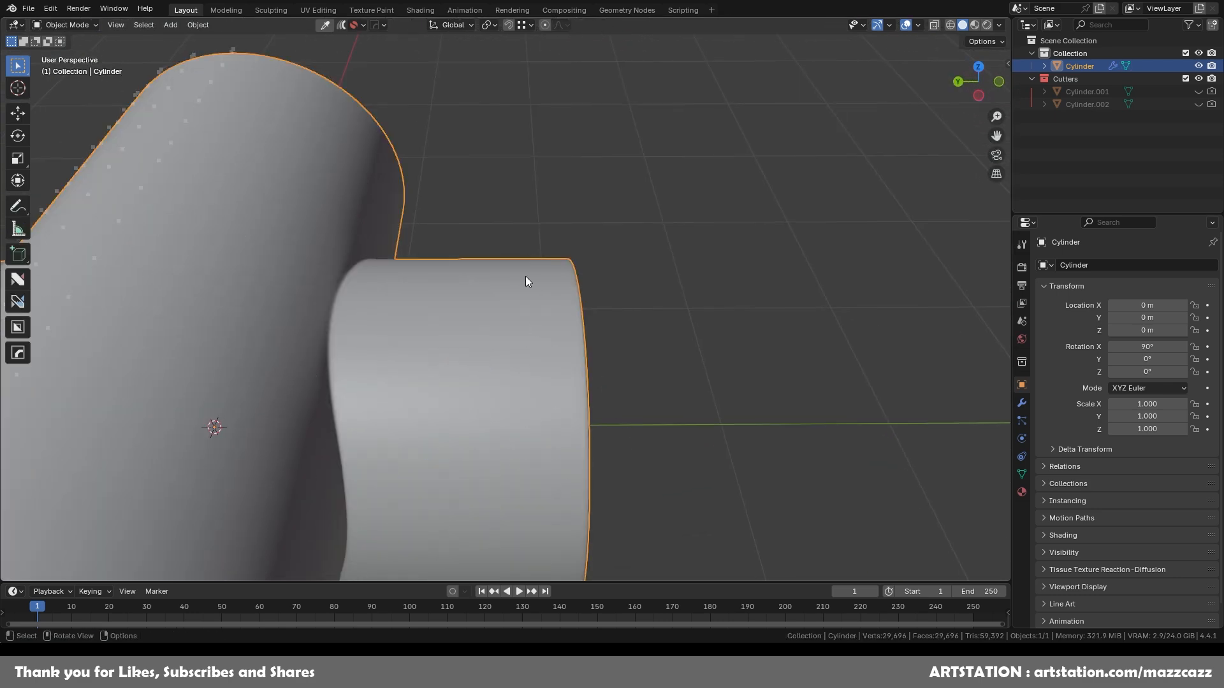
# Step: Show the pipe object's wireframe overlay and turn off Optimal Display in its Subdivision modifier
pyautogui.moveTo(658, 307); pyautogui.dragTo(485, 263, button='middle')
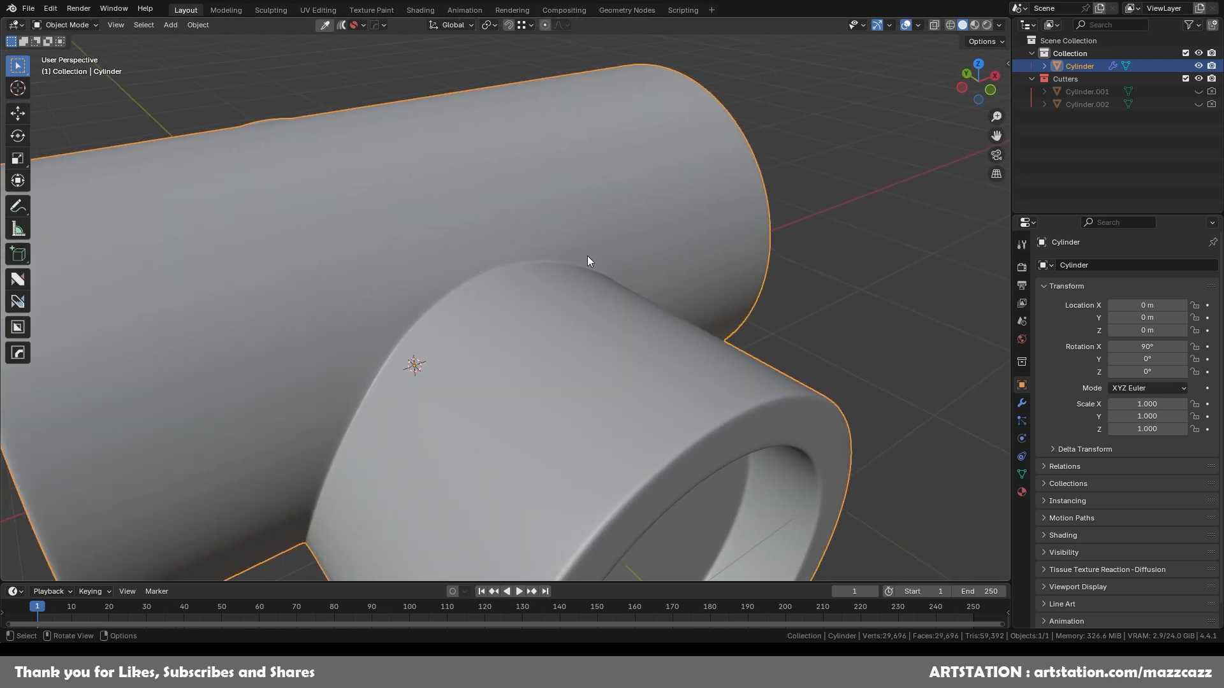
pyautogui.scroll(-2, 485, 311)
pyautogui.moveTo(485, 311); pyautogui.dragTo(595, 255, button='middle')
pyautogui.hotkey('alt', 'v')
pyautogui.click(554, 255)
pyautogui.click(1022, 403)
pyautogui.click(1113, 379)
pyautogui.click(896, 239)
# Step: Toggle the wireframe overlay off and back on, and enable Optimal Display in the Subdivision modifier
pyautogui.moveTo(686, 339); pyautogui.dragTo(618, 315, button='middle')
pyautogui.scroll(2, 668, 357)
pyautogui.keyDown('shift'); pyautogui.moveTo(619, 315); pyautogui.dragTo(610, 339, button='middle'); pyautogui.keyUp('shift')
pyautogui.hotkey('alt', 'v')
pyautogui.click(543, 337)
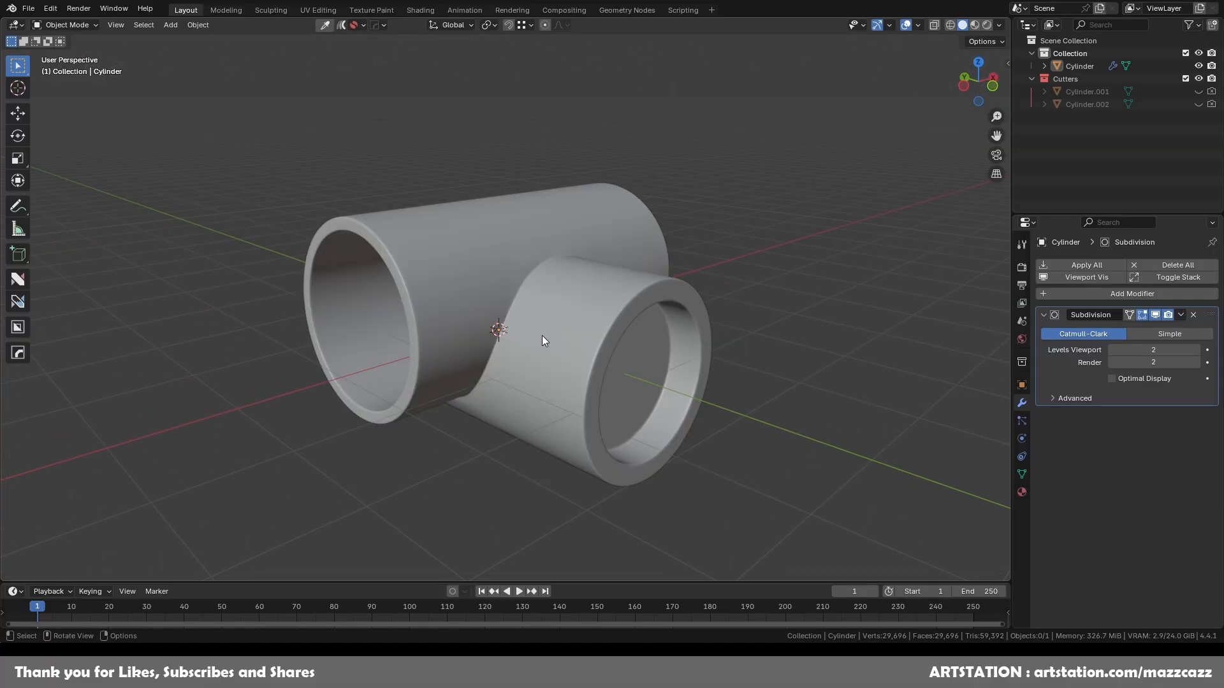
pyautogui.hotkey('alt', 'v')
pyautogui.click(687, 265)
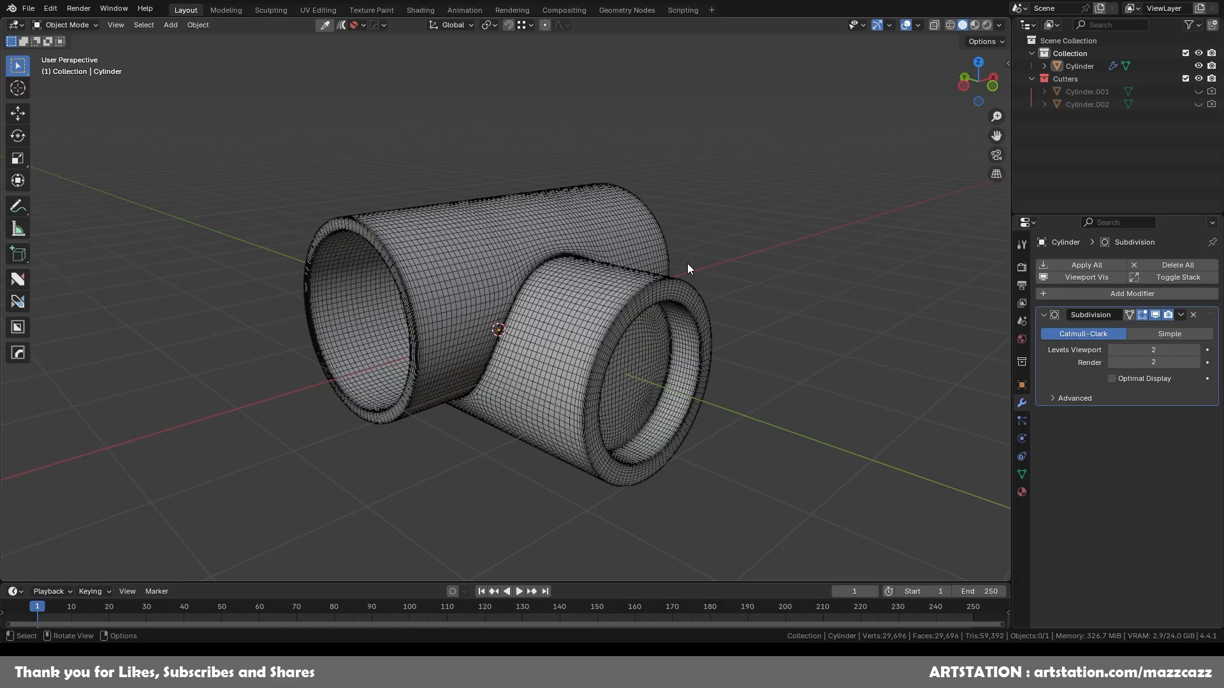
pyautogui.click(1112, 379)
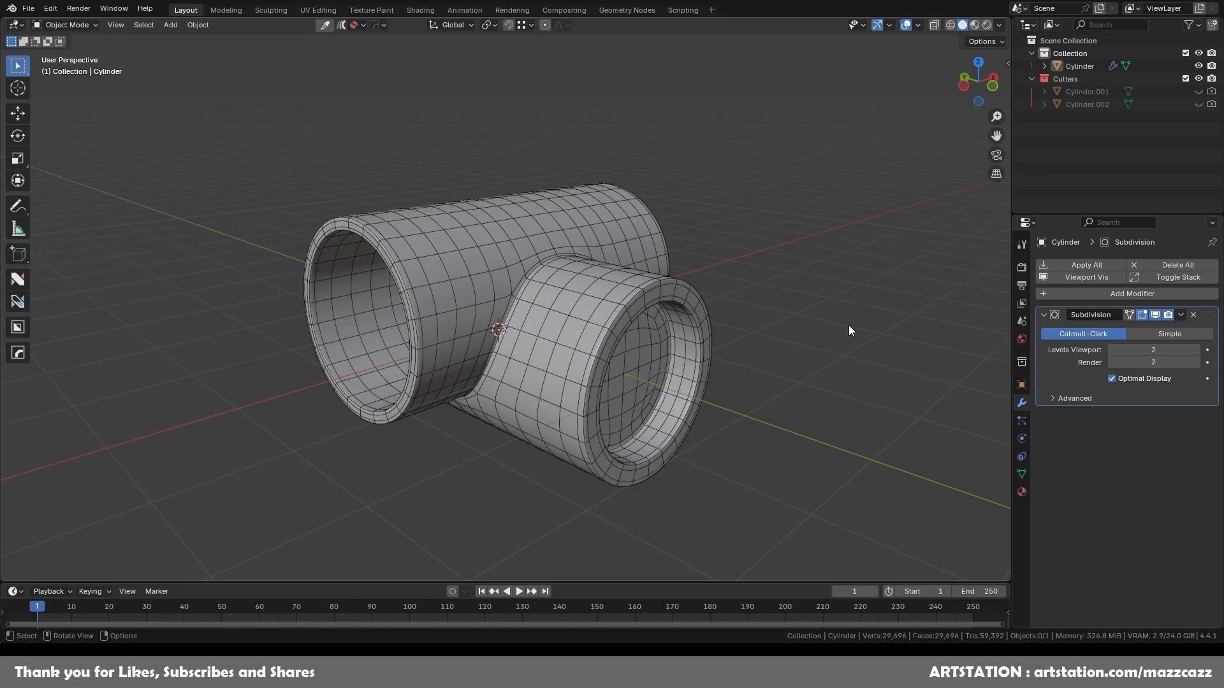
# Step: Examine the subdivided wireframe around the seams and pipe rims from several angles, and hide the wireframe overlay
pyautogui.moveTo(743, 353); pyautogui.dragTo(560, 350, button='middle')
pyautogui.scroll(4, 560, 349)
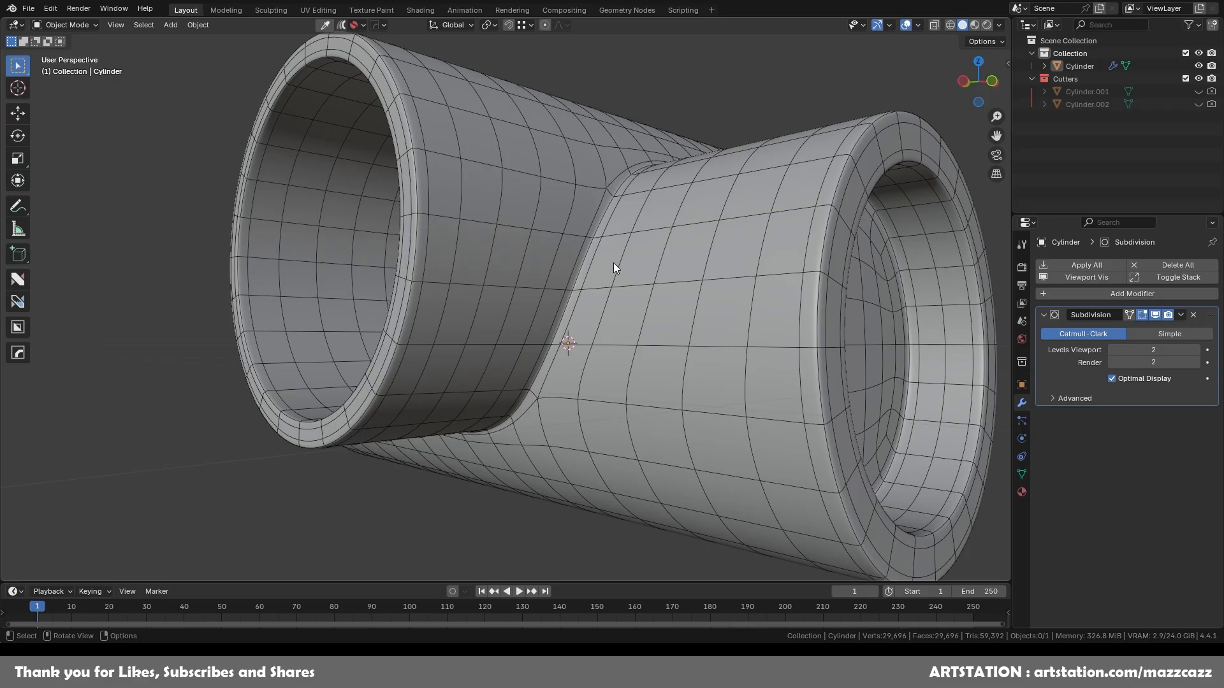
pyautogui.scroll(-3, 596, 311)
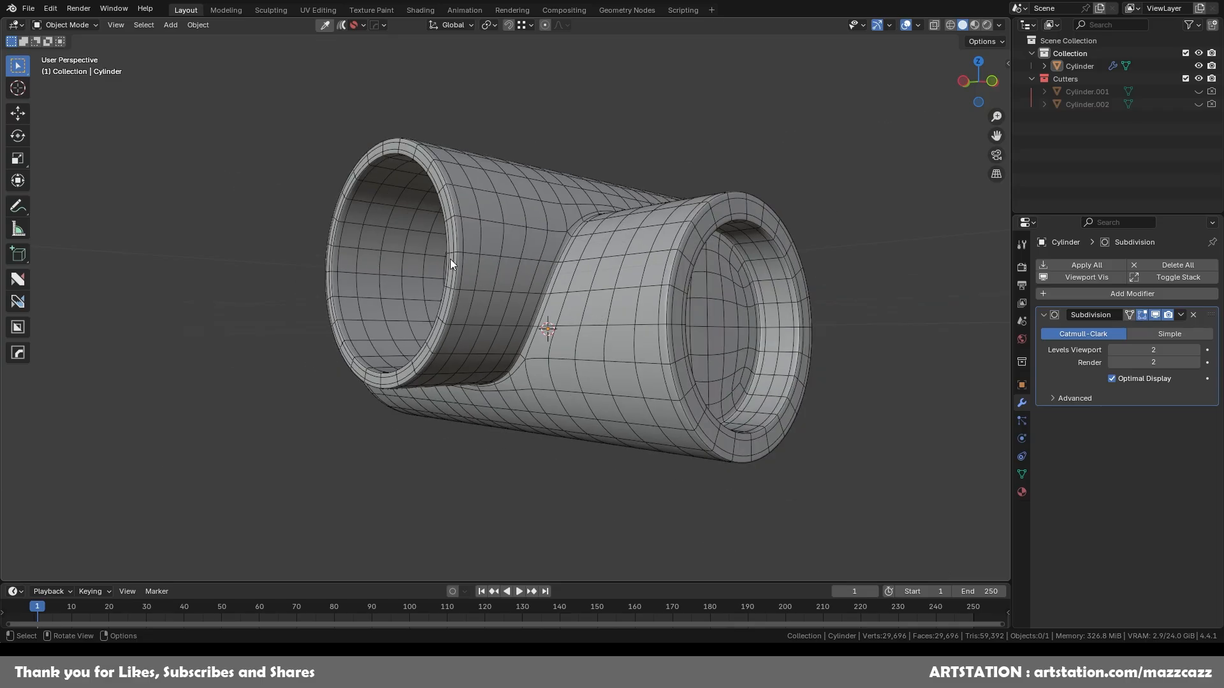
pyautogui.moveTo(465, 387); pyautogui.dragTo(642, 431, button='middle')
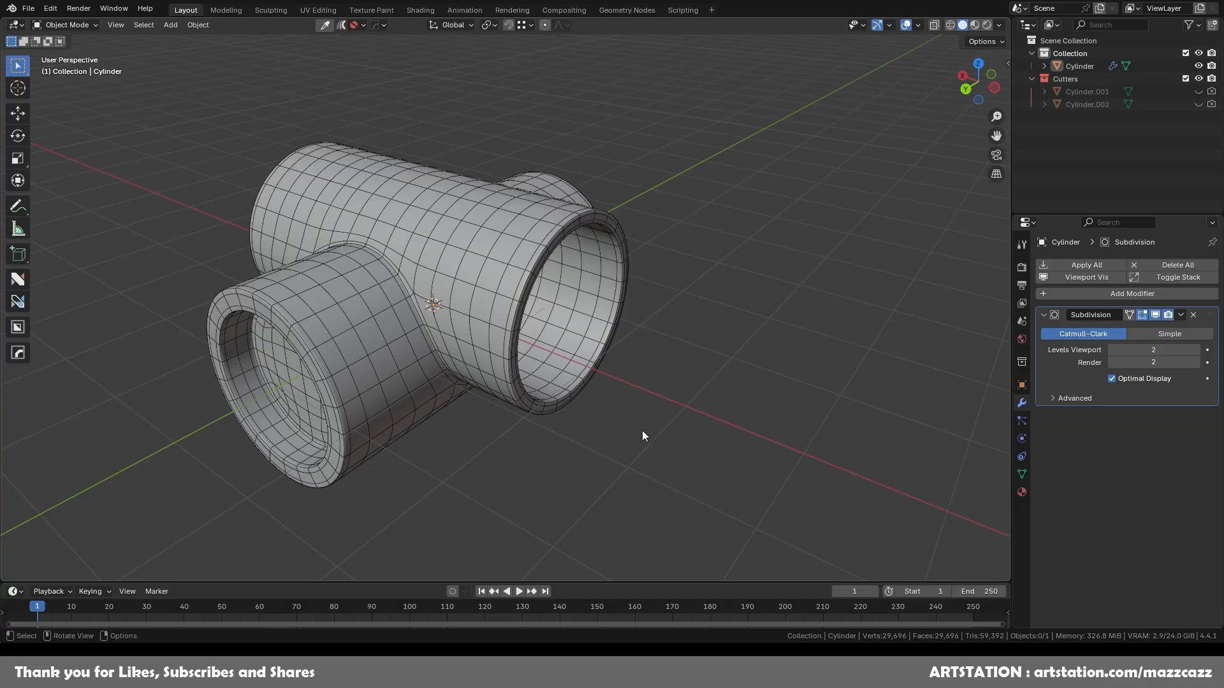
pyautogui.scroll(5, 641, 430)
pyautogui.scroll(-5, 287, 314)
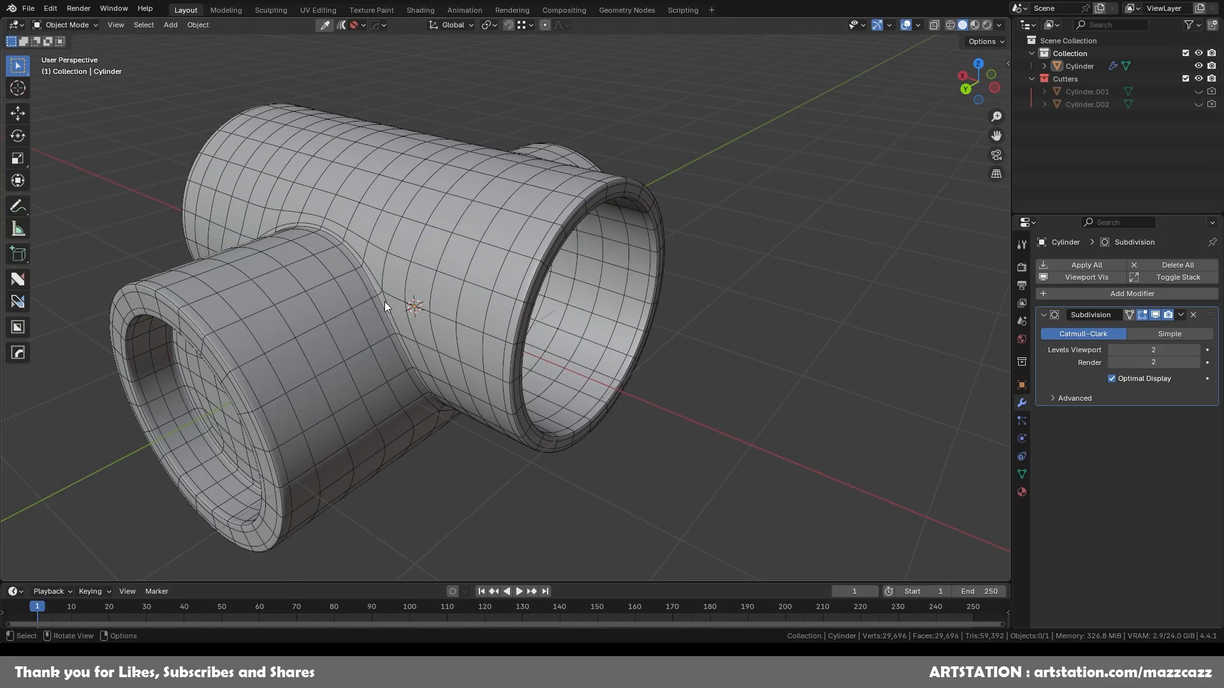
pyautogui.scroll(-5, 411, 344)
pyautogui.moveTo(429, 347); pyautogui.dragTo(679, 353, button='middle')
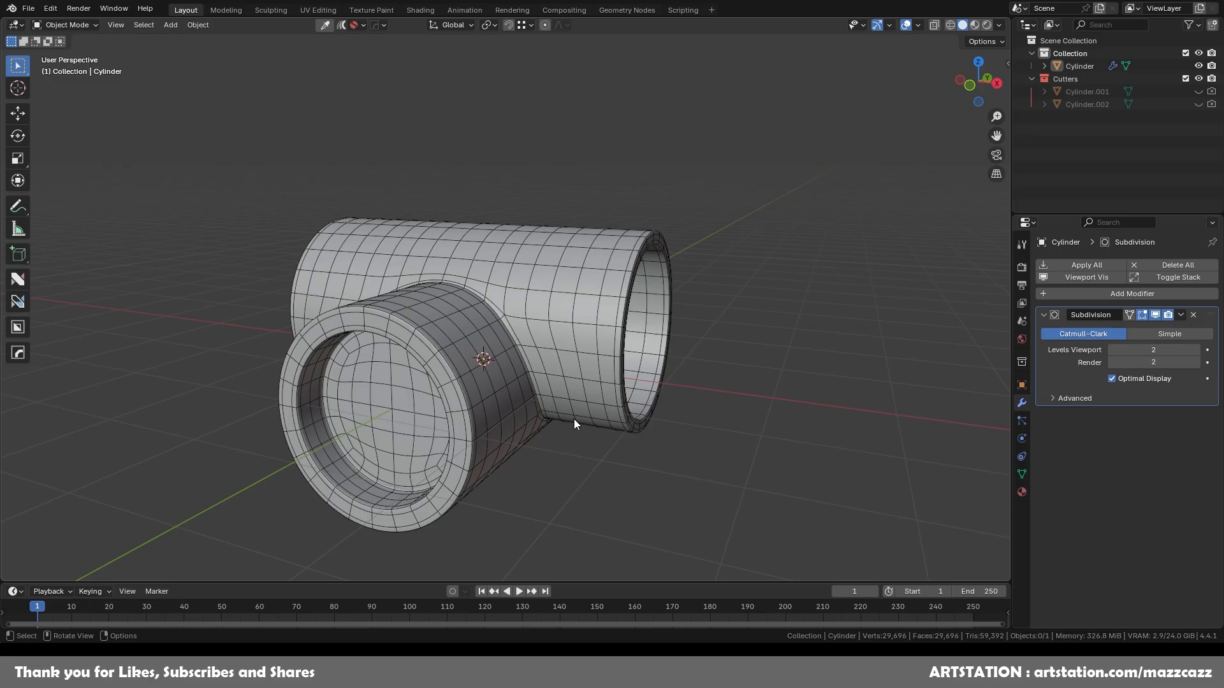
pyautogui.hotkey('alt', 'v')
pyautogui.click(509, 410)
pyautogui.moveTo(563, 409); pyautogui.dragTo(556, 382, button='middle')
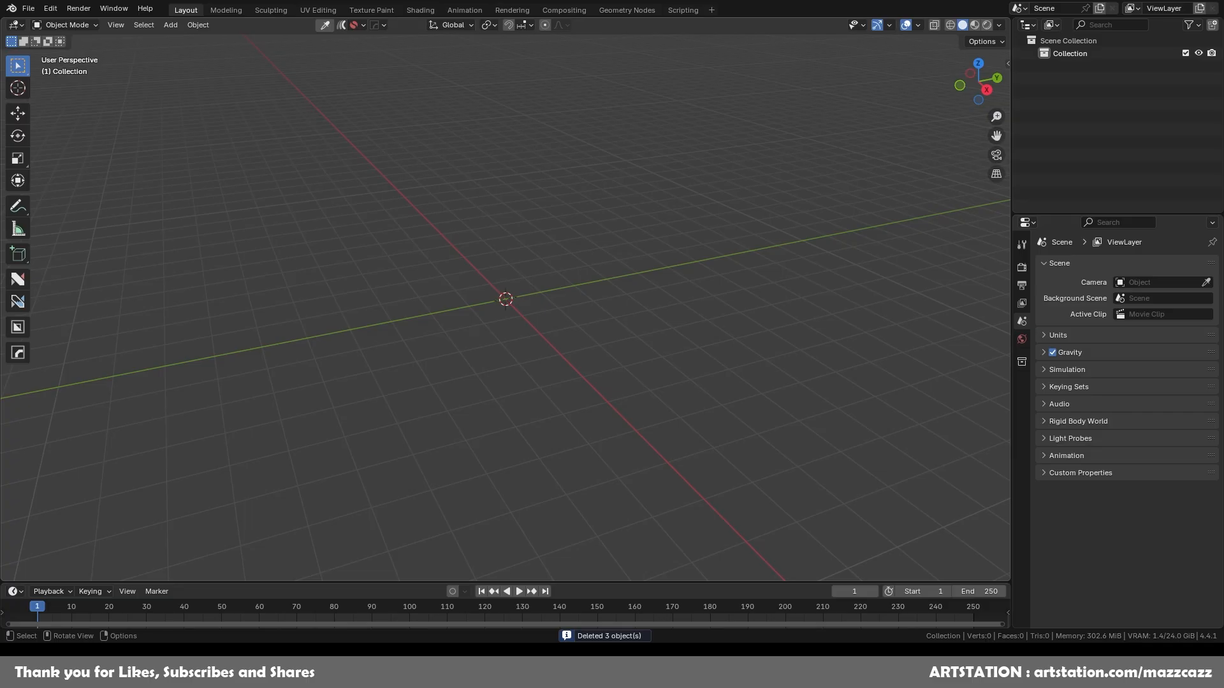
# Step: Add a 32-vertex cylinder at the world origin in the emptied scene and deselect it
pyautogui.hotkey('shift', 'a')
pyautogui.click(676, 367)
pyautogui.click(121, 573)
pyautogui.click(631, 361)
pyautogui.moveTo(637, 357); pyautogui.dragTo(682, 356, button='middle')
pyautogui.scroll(5, 682, 355)
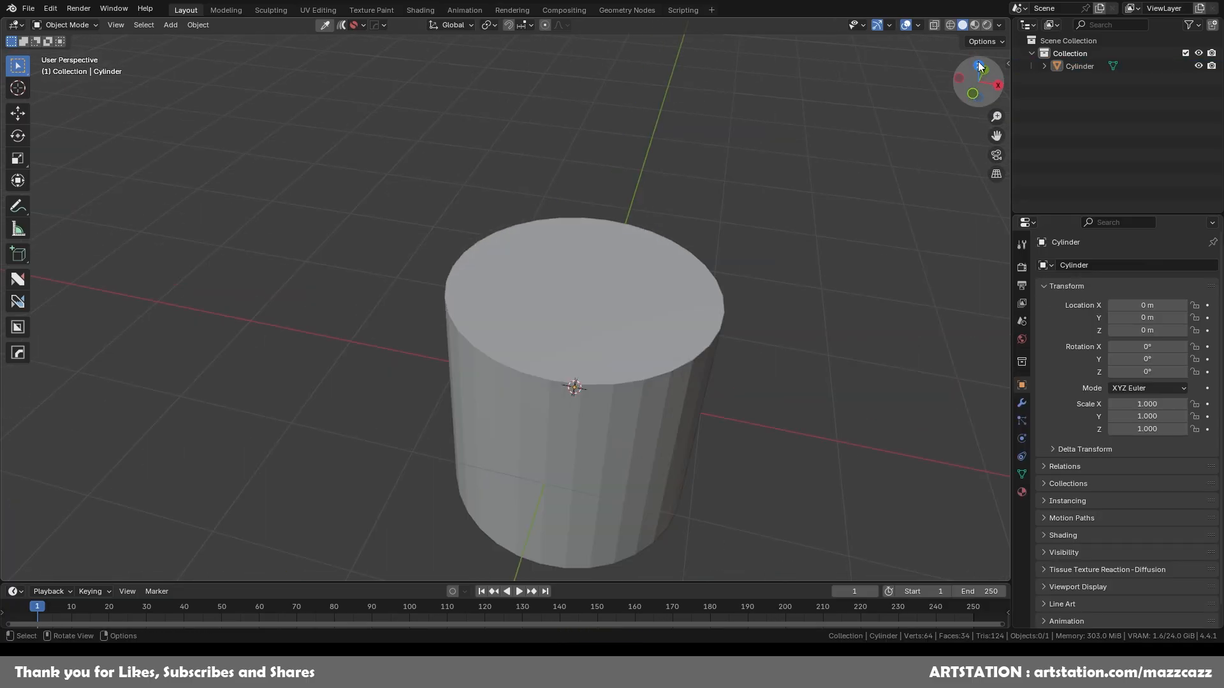
# Step: Add a second cylinder at the world origin with 16 vertices
pyautogui.hotkey('shift', 'a')
pyautogui.moveTo(733, 253)
pyautogui.click(839, 332)
pyautogui.click(164, 418)
pyautogui.write('16')
pyautogui.press('Return')
# Step: Scale the 16-vertex cylinder to about 0.4 and move it along Y to -1 m
pyautogui.click(979, 65)
pyautogui.press('s')
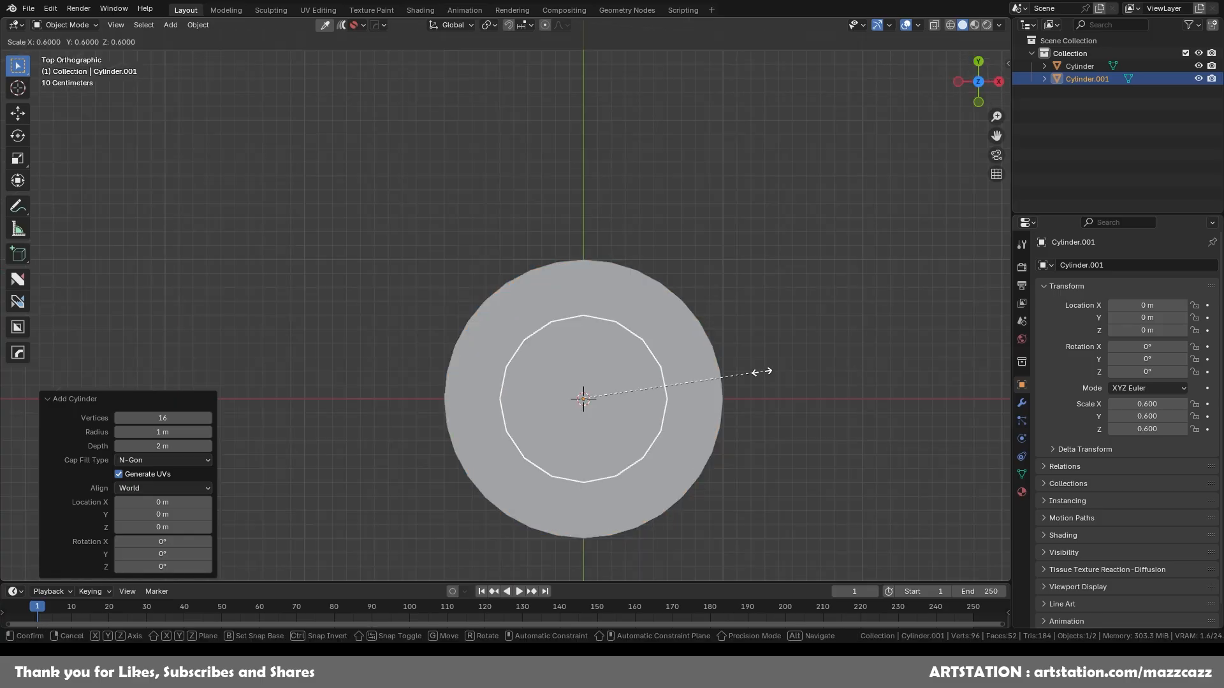
pyautogui.click(696, 384)
pyautogui.keyDown('shift'); pyautogui.moveTo(647, 392); pyautogui.dragTo(609, 276, button='middle'); pyautogui.keyUp('shift')
pyautogui.press('g')
pyautogui.press('y')
pyautogui.click(609, 416)
# Step: Raise the small cylinder along Z to 1 m and apply its scale
pyautogui.moveTo(610, 416); pyautogui.dragTo(621, 357, button='middle')
pyautogui.press('g')
pyautogui.press('z')
pyautogui.moveTo(616, 278); pyautogui.dragTo(614, 241, button='middle')
pyautogui.hotkey('ctrl', 'a')
pyautogui.click(592, 262)
# Step: Bevel the small cylinder's lower end face with 3 segments into a rounded tip, and return to Object Mode
pyautogui.press('Tab')
pyautogui.press('3')
pyautogui.click(564, 347)
pyautogui.hotkey('ctrl', 'b')
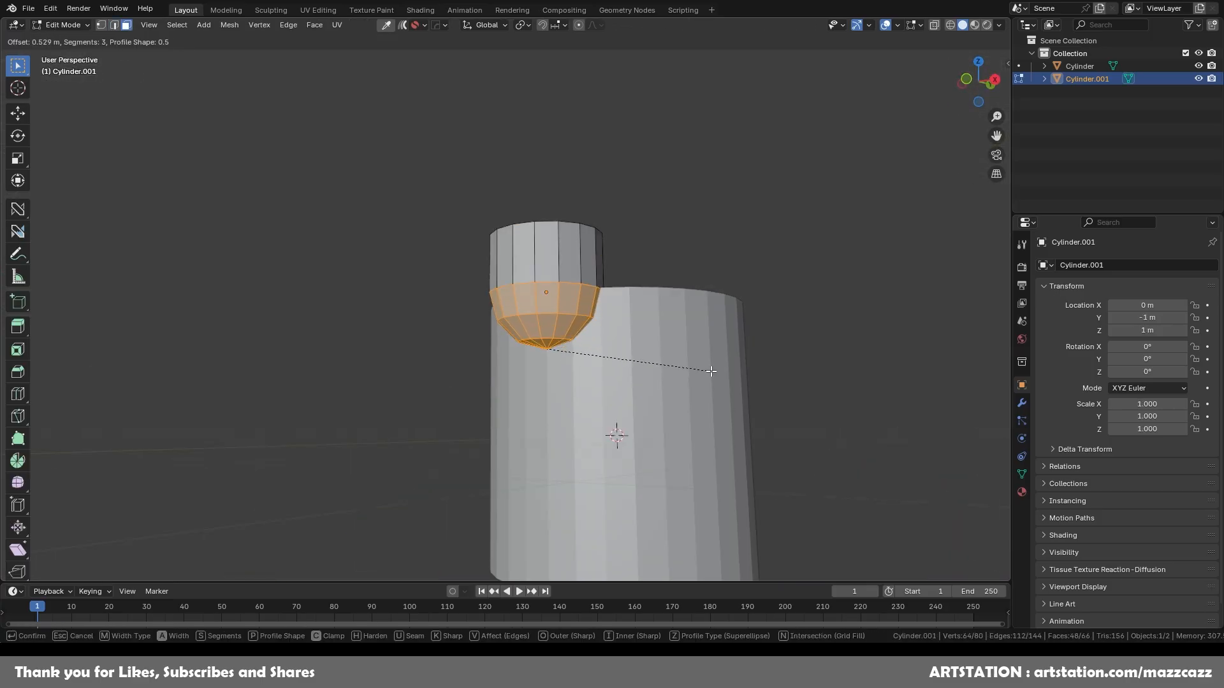
pyautogui.click(664, 359)
pyautogui.scroll(4, 722, 344)
pyautogui.moveTo(663, 358)
pyautogui.mouseDown(button='middle')
pyautogui.moveTo(721, 338)
pyautogui.moveTo(645, 347)
pyautogui.mouseUp(button='middle')
pyautogui.scroll(-2, 644, 347)
pyautogui.press('Tab')
pyautogui.keyDown('shift'); pyautogui.click(644, 348); pyautogui.keyUp('shift')
pyautogui.click(979, 65)
pyautogui.scroll(-2, 593, 274)
pyautogui.click(574, 300)
pyautogui.keyDown('shift'); pyautogui.click(618, 218); pyautogui.keyUp('shift')
pyautogui.press('q')
pyautogui.moveTo(590, 295)
pyautogui.click(686, 385)
pyautogui.rightClick(686, 388)
# Step: Create a Radial Array of the small rounded cylinder around the large cylinder
pyautogui.click(574, 300)
pyautogui.keyDown('shift'); pyautogui.click(604, 220); pyautogui.keyUp('shift')
pyautogui.press('q')
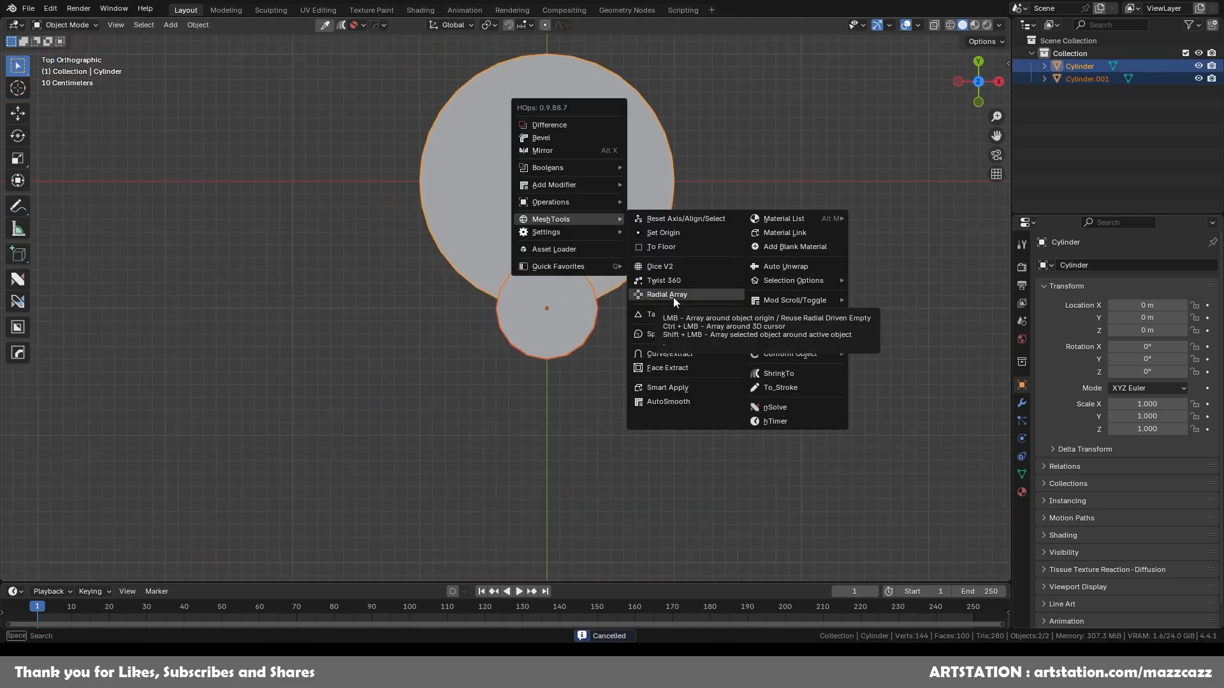
pyautogui.click(673, 297)
pyautogui.scroll(-2, 673, 297)
pyautogui.click(673, 297)
# Step: Subtract the arrayed small cylinders from the large cylinder with a Boolean difference
pyautogui.moveTo(714, 327); pyautogui.dragTo(657, 214, button='middle')
pyautogui.click(596, 213)
pyautogui.press('ctrl+KP_Subtract')
pyautogui.moveTo(644, 343); pyautogui.dragTo(698, 293, button='middle')
pyautogui.press('s')
pyautogui.rightClick(711, 230)
pyautogui.scroll(3, 765, 376)
pyautogui.press('s')
pyautogui.rightClick(742, 387)
pyautogui.press('s')
pyautogui.rightClick(719, 347)
pyautogui.hotkey('alt', 'a')
pyautogui.click(593, 181)
pyautogui.press('Tab')
pyautogui.press('s')
pyautogui.rightClick(816, 196)
pyautogui.press('a')
pyautogui.press('a')
pyautogui.moveTo(758, 198); pyautogui.dragTo(720, 331, button='middle')
pyautogui.scroll(3, 715, 334)
pyautogui.press('Tab')
# Step: Add a 2 m cube at the world origin
pyautogui.moveTo(714, 255); pyautogui.dragTo(584, 283, button='middle')
pyautogui.scroll(-5, 585, 289)
pyautogui.click(606, 367)
pyautogui.press('q')
pyautogui.click(621, 362)
pyautogui.moveTo(692, 249)
pyautogui.mouseDown(button='middle')
pyautogui.moveTo(721, 320)
pyautogui.moveTo(726, 189)
pyautogui.moveTo(692, 271)
pyautogui.mouseUp(button='middle')
pyautogui.hotkey('shift', 'a')
pyautogui.click(769, 294)
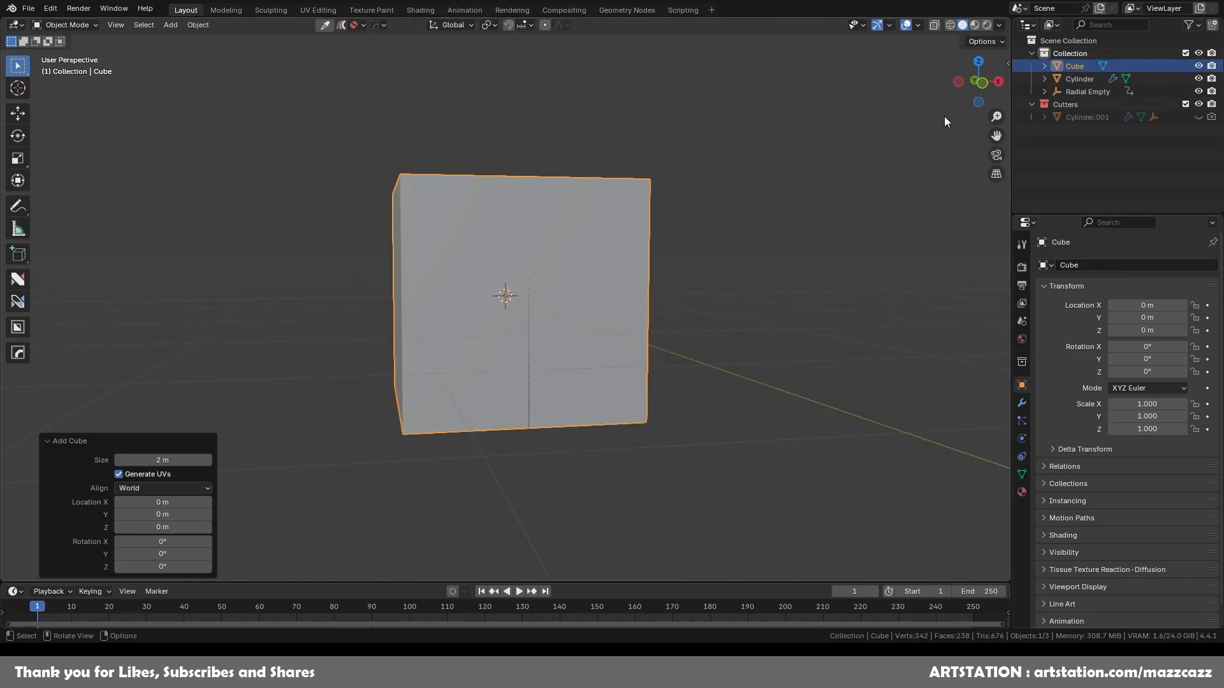
pyautogui.click(982, 83)
pyautogui.press('a')
pyautogui.press('s')
pyautogui.press('z')
pyautogui.rightClick(580, 318)
# Step: Scale the cube to 0.3 along Z and 1.2 along X
pyautogui.click(583, 318)
pyautogui.press('s')
pyautogui.press('z')
pyautogui.click(604, 321)
pyautogui.write('sx1.2')
pyautogui.press('Return')
# Step: Scale the box to about 0.831 along Y
pyautogui.moveTo(743, 322); pyautogui.dragTo(706, 381, button='middle')
pyautogui.press('s')
pyautogui.press('y')
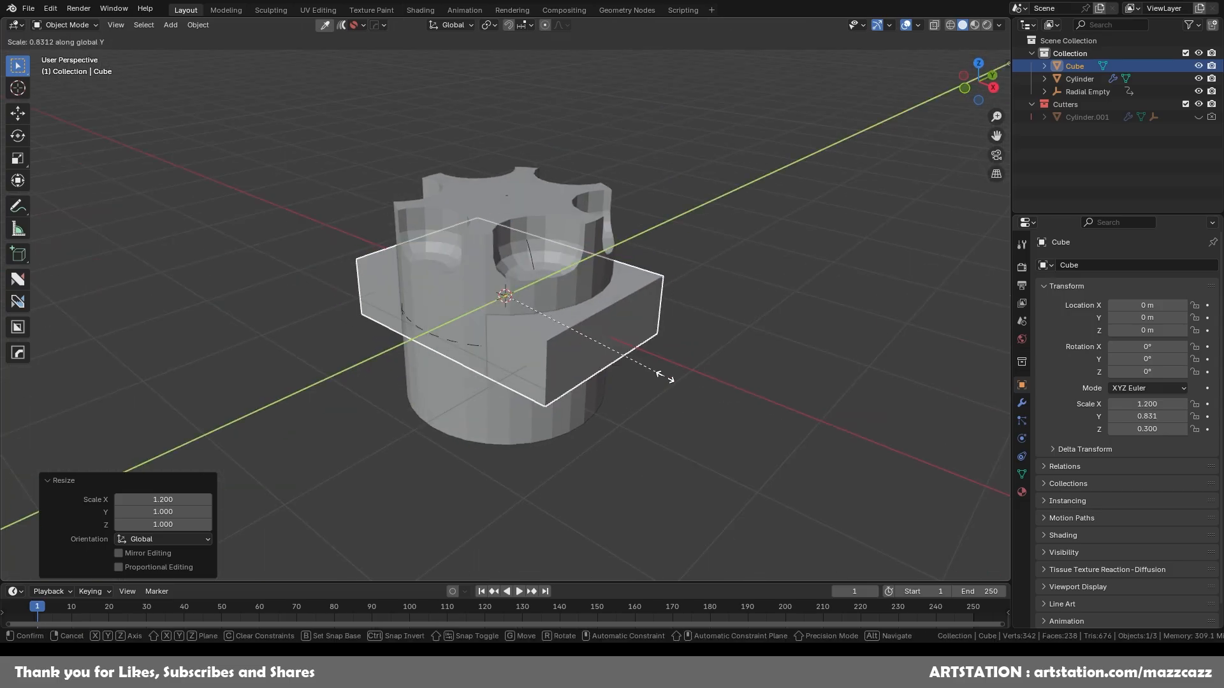
pyautogui.click(660, 378)
pyautogui.scroll(6, 632, 378)
pyautogui.press('s')
pyautogui.press('y')
pyautogui.click(601, 373)
# Step: Bevel the box's vertical corner edges at one end and symmetrize its mesh to the opposite end
pyautogui.scroll(-4, 599, 365)
pyautogui.press('Tab')
pyautogui.moveTo(599, 365); pyautogui.dragTo(642, 350, button='middle')
pyautogui.click(601, 406)
pyautogui.hotkey('ctrl', 'b')
pyautogui.rightClick(716, 418)
pyautogui.moveTo(716, 419); pyautogui.dragTo(622, 383, button='middle')
pyautogui.keyDown('shift'); pyautogui.click(881, 361); pyautogui.keyUp('shift')
pyautogui.hotkey('ctrl', 'b')
pyautogui.scroll(1, 852, 489)
pyautogui.click(857, 489)
pyautogui.hotkey('alt', 'x')
pyautogui.moveTo(670, 478); pyautogui.dragTo(784, 327, button='middle')
pyautogui.press('Tab')
# Step: Add a cylinder scaled to about 0.402 and move it along X to the end of the box
pyautogui.hotkey('alt', 'a')
pyautogui.scroll(-3, 587, 390)
pyautogui.hotkey('shift', 'a')
pyautogui.click(801, 345)
pyautogui.press('x')
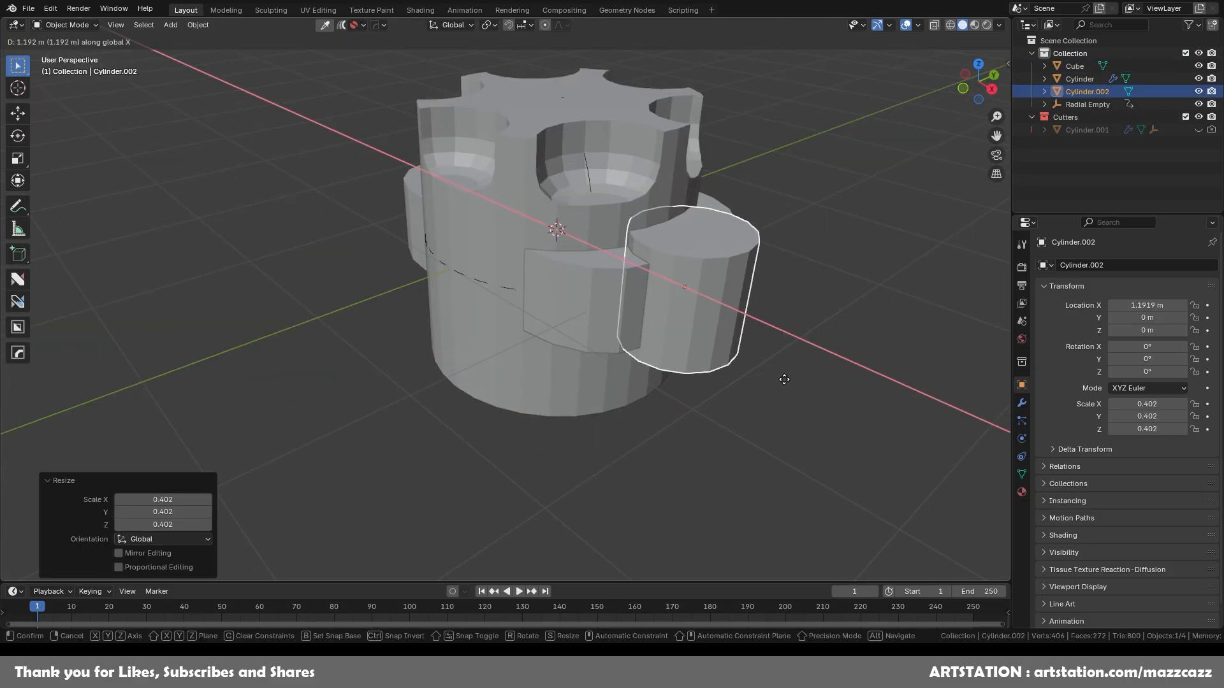
pyautogui.click(765, 369)
# Step: Adjust the side cylinder's scale to about 0.419 and its X location to about 1.087 m
pyautogui.scroll(5, 673, 271)
pyautogui.keyDown('shift'); pyautogui.moveTo(674, 271); pyautogui.dragTo(679, 418, button='middle'); pyautogui.keyUp('shift')
pyautogui.press('s')
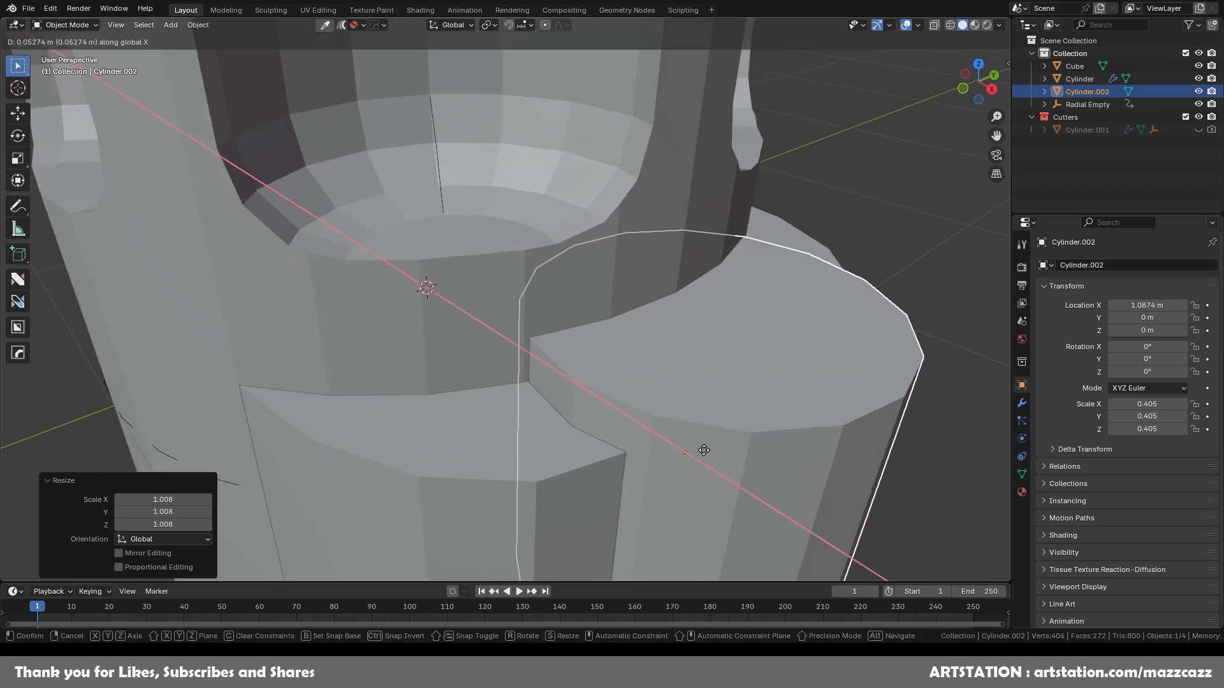
pyautogui.scroll(-6, 711, 457)
pyautogui.click(743, 358)
# Step: Move the side cylinder's bottom face down along Z by about 0.824 m
pyautogui.moveTo(710, 457); pyautogui.dragTo(720, 325, button='middle')
pyautogui.click(616, 348)
pyautogui.press('Tab')
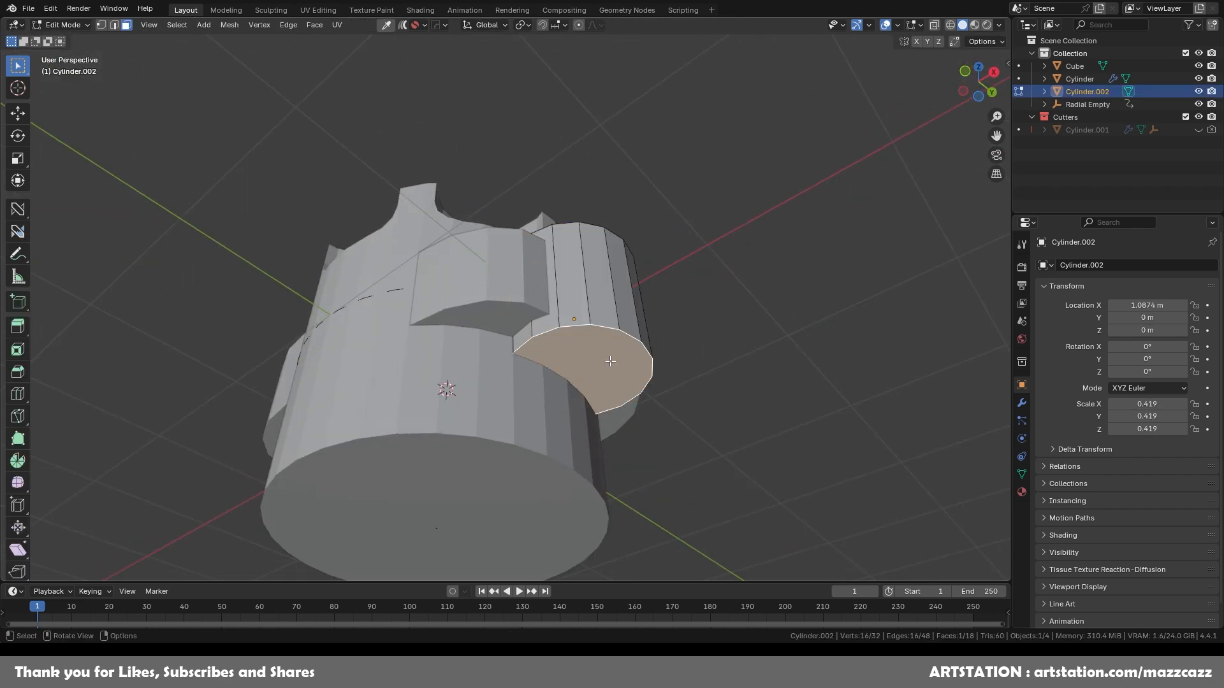
pyautogui.click(612, 360)
pyautogui.press('g')
pyautogui.press('z')
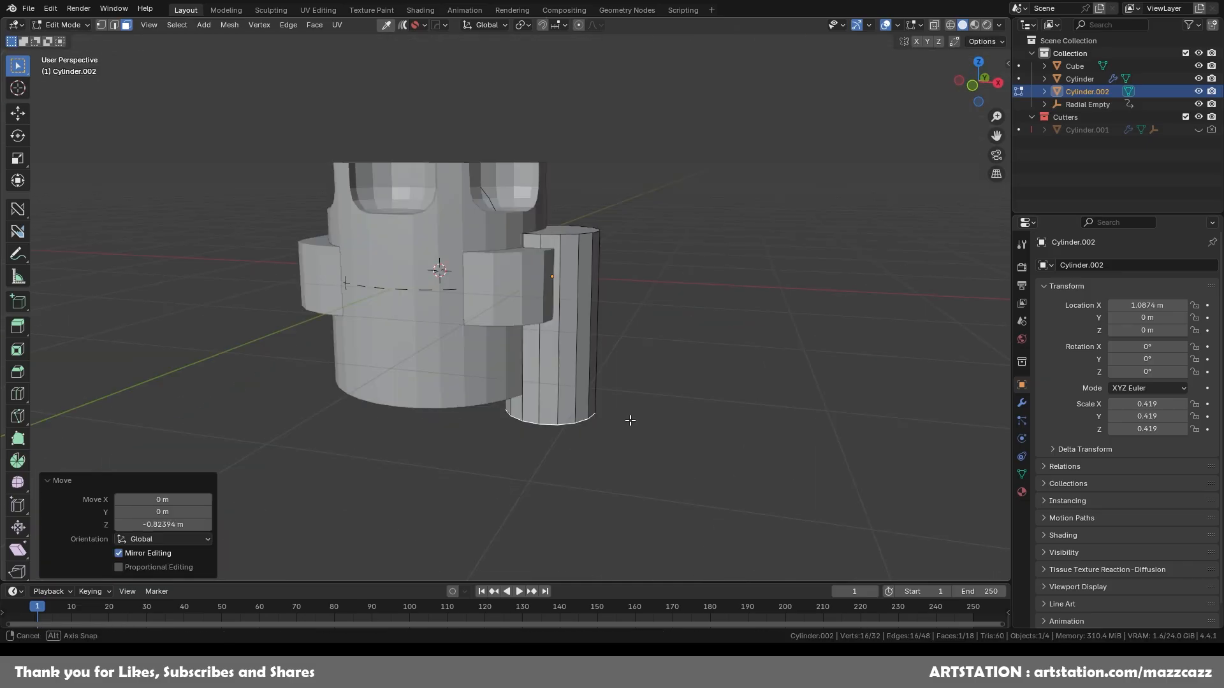
# Step: Mirror the side cylinder to the opposite side and scale the box's selected end faces by about 0.719
pyautogui.moveTo(526, 277); pyautogui.dragTo(287, 303, button='middle')
pyautogui.keyDown('ctrl'); pyautogui.click(483, 268); pyautogui.keyUp('ctrl')
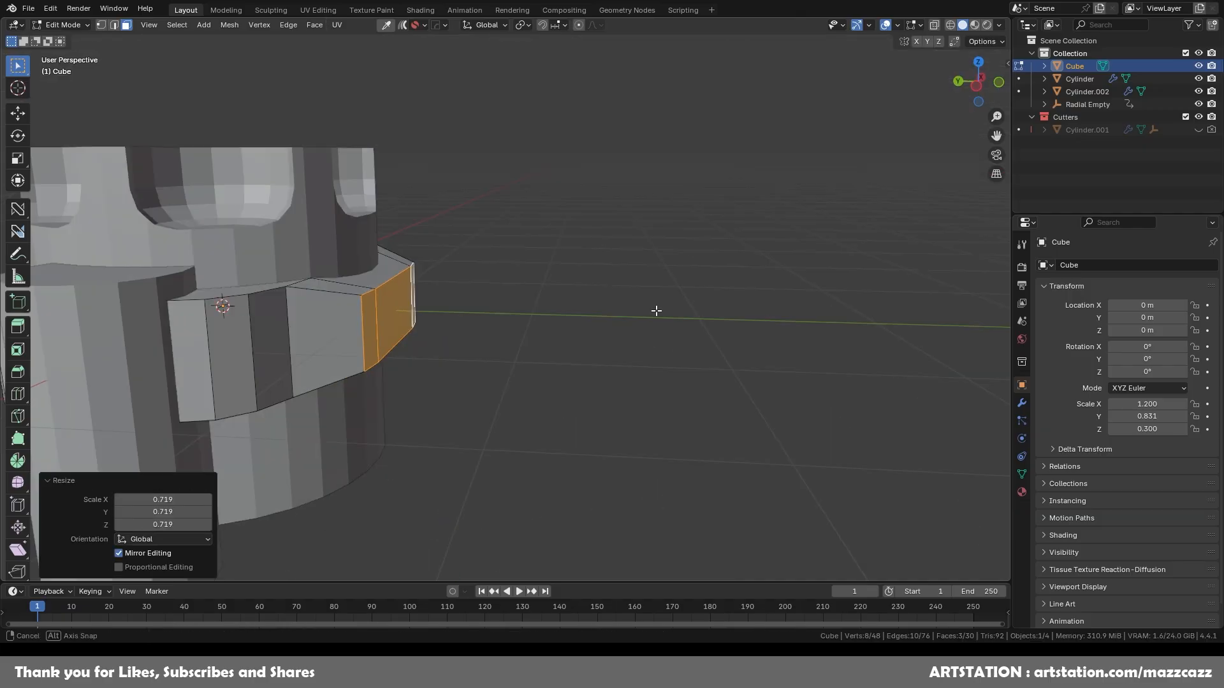
pyautogui.moveTo(656, 309); pyautogui.dragTo(461, 386, button='middle')
pyautogui.click(520, 391)
pyautogui.press('Tab')
# Step: Raise the side cylinder's bottom face along Z until it sits just below the box
pyautogui.hotkey('alt', 'a')
pyautogui.press('g')
pyautogui.press('z')
pyautogui.click(674, 315)
pyautogui.press('g')
pyautogui.press('z')
pyautogui.moveTo(674, 314); pyautogui.dragTo(858, 251, button='middle')
pyautogui.click(683, 365)
pyautogui.press('Tab')
pyautogui.moveTo(800, 277); pyautogui.dragTo(573, 340, button='middle')
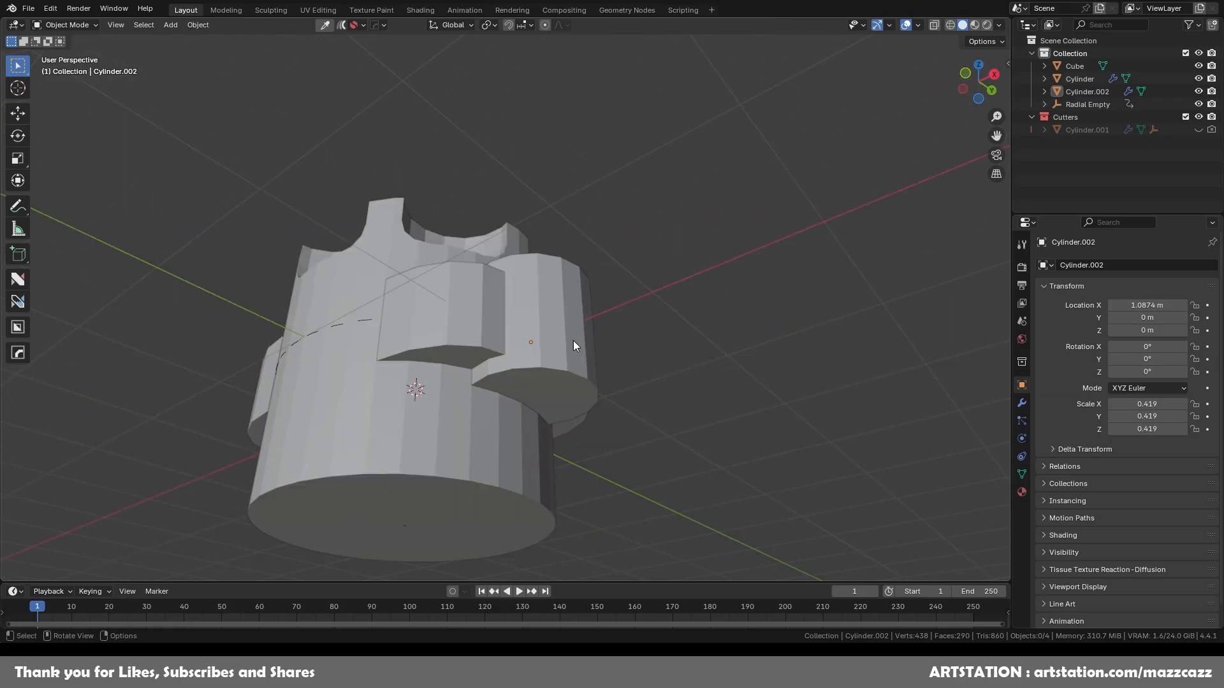
# Step: Duplicate the side cylinder, lower the copy to about -0.628 m in Z and scale it to about 0.306
pyautogui.click(573, 340)
pyautogui.hotkey('shift', 'd')
pyautogui.rightClick(685, 332)
pyautogui.press('g')
pyautogui.press('z')
pyautogui.click(644, 419)
pyautogui.scroll(4, 637, 374)
pyautogui.moveTo(643, 419); pyautogui.dragTo(664, 268, button='middle')
pyautogui.press('s')
pyautogui.click(661, 391)
# Step: Extend the smaller side cylinder's bottom face down along Z by about 0.18 m and save the file
pyautogui.press('Tab')
pyautogui.press('g')
pyautogui.press('z')
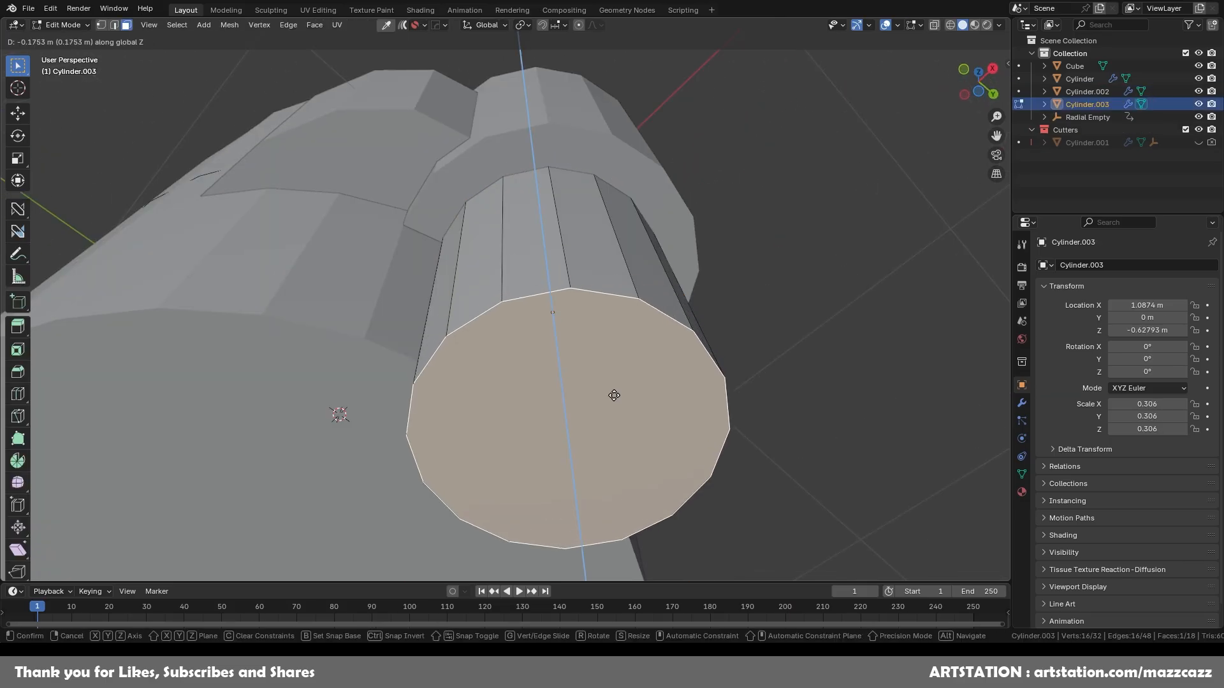
pyautogui.click(614, 399)
pyautogui.press('Tab')
pyautogui.moveTo(614, 399); pyautogui.dragTo(641, 484, button='middle')
pyautogui.keyDown('shift'); pyautogui.moveTo(554, 264); pyautogui.dragTo(651, 409, button='middle'); pyautogui.keyUp('shift')
pyautogui.moveTo(562, 422); pyautogui.dragTo(572, 473, button='middle')
pyautogui.hotkey('ctrl', 's')
# Step: Join the large cylinder, the box and both side cylinders with a nondestructive Boolean union
pyautogui.click(532, 349)
pyautogui.moveTo(532, 350); pyautogui.dragTo(584, 334, button='middle')
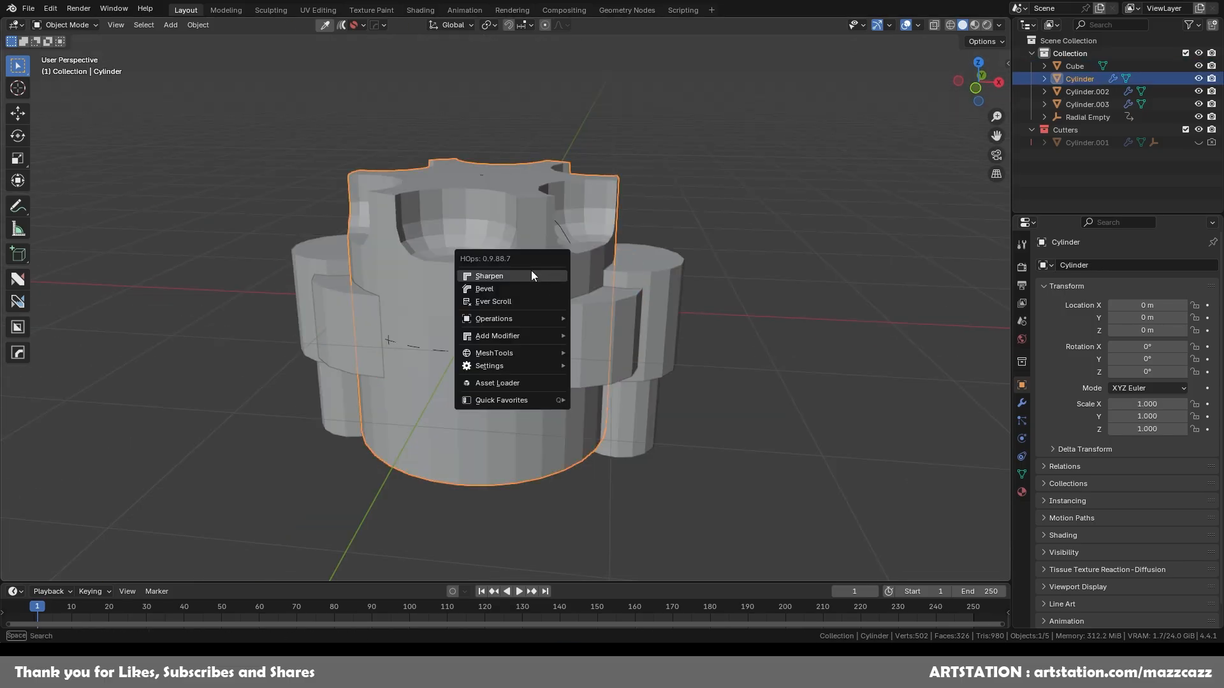
pyautogui.click(605, 472)
pyautogui.keyDown('shift'); pyautogui.click(606, 342); pyautogui.keyUp('shift')
pyautogui.keyDown('shift'); pyautogui.click(656, 306); pyautogui.keyUp('shift')
pyautogui.keyDown('shift'); pyautogui.click(630, 411); pyautogui.keyUp('shift')
pyautogui.press('q')
pyautogui.press('ctrl+KP_Add')
pyautogui.click(660, 335)
# Step: Apply the merged body's modifiers and delete the leftover Radial Empty
pyautogui.press('q')
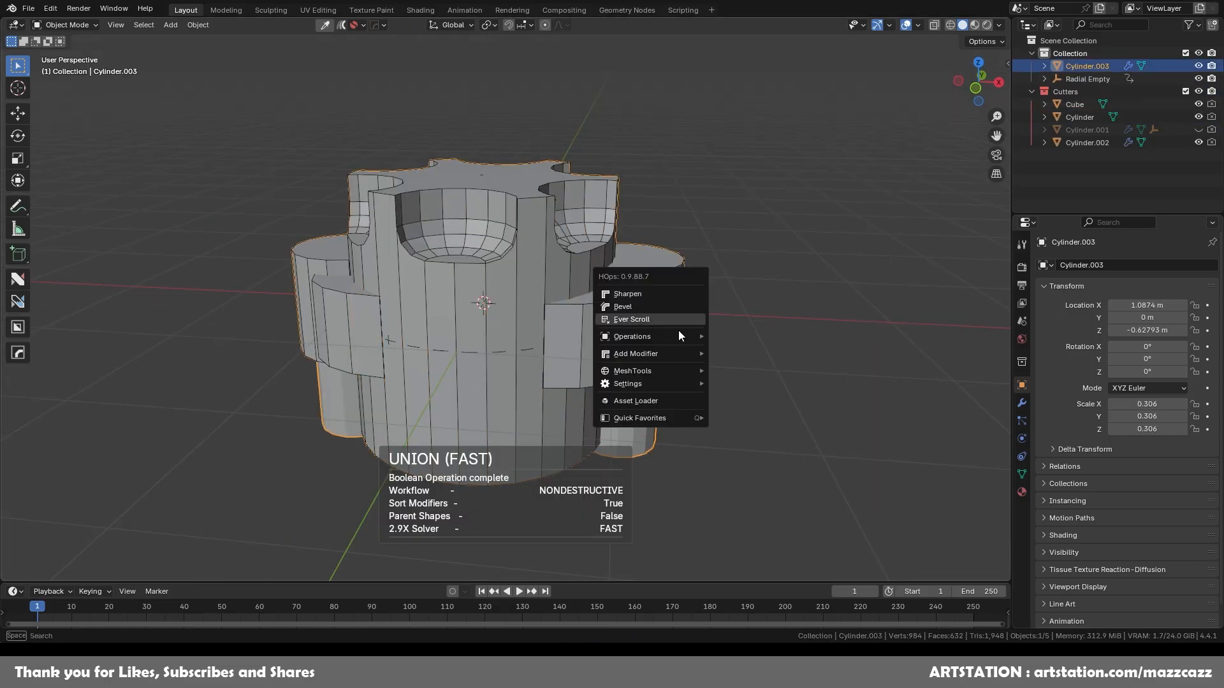
pyautogui.moveTo(682, 336)
pyautogui.click(738, 362)
pyautogui.click(562, 233)
pyautogui.press('Delete')
pyautogui.click(568, 350)
# Step: Examine the merged body's shape and mesh topology from several sides
pyautogui.press('Tab')
pyautogui.click(469, 350)
pyautogui.moveTo(790, 236); pyautogui.dragTo(810, 304, button='middle')
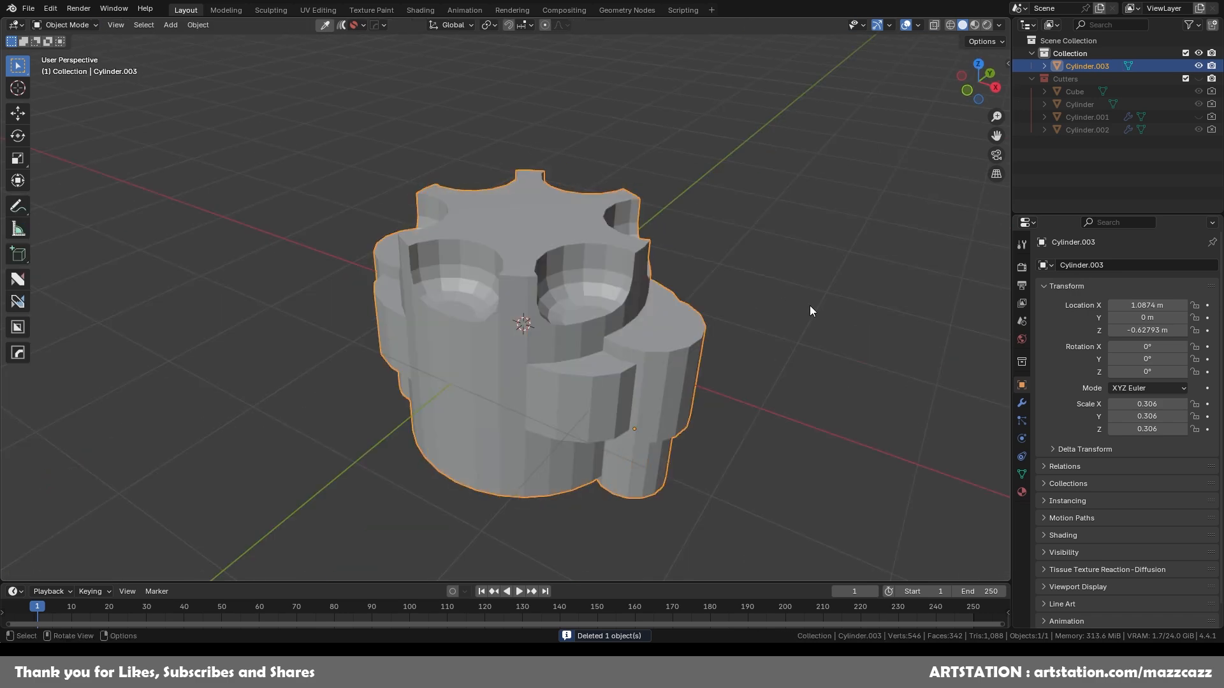
pyautogui.press('Tab')
pyautogui.moveTo(648, 459); pyautogui.dragTo(517, 381, button='middle')
pyautogui.press('Tab')
pyautogui.scroll(-2, 705, 377)
pyautogui.moveTo(705, 377)
pyautogui.mouseDown(button='middle')
pyautogui.moveTo(579, 261)
pyautogui.moveTo(671, 393)
pyautogui.moveTo(636, 208)
pyautogui.moveTo(569, 264)
pyautogui.moveTo(602, 296)
pyautogui.mouseUp(button='middle')
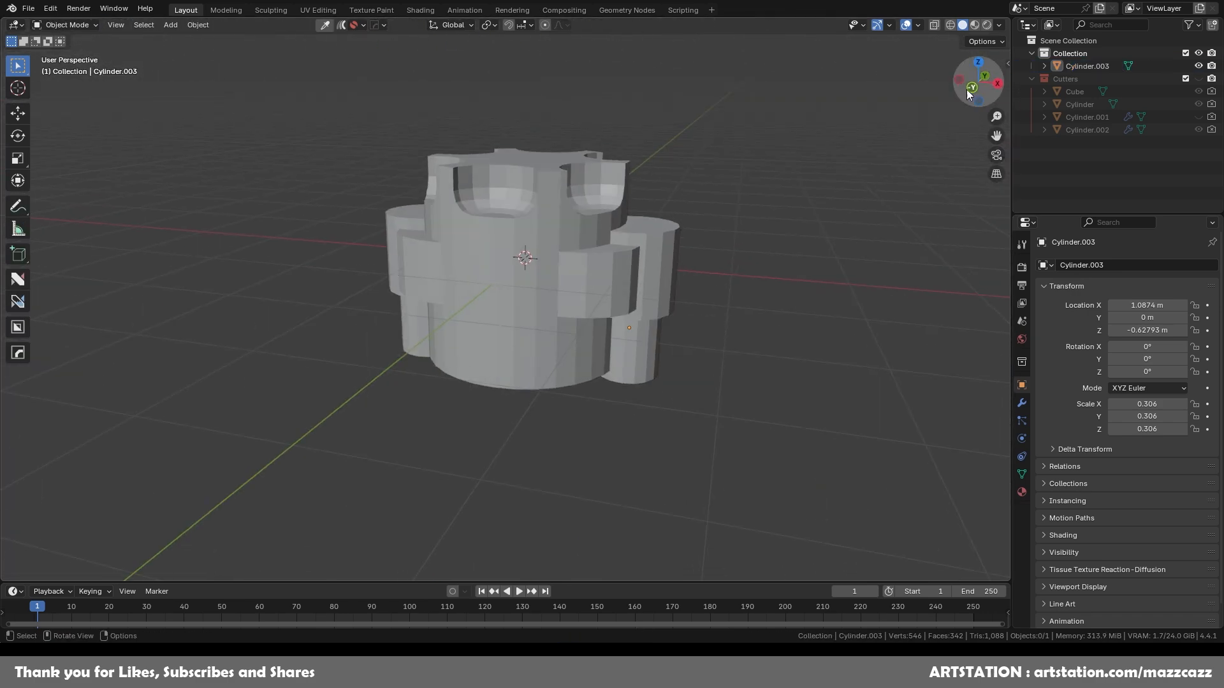
# Step: Try a box-shaped inset cut with BoxCutter on the front of the merged body
pyautogui.click(970, 87)
pyautogui.press('q')
pyautogui.click(691, 377)
pyautogui.click(615, 281)
pyautogui.hotkey('alt', 'w')
pyautogui.click(362, 42)
pyautogui.moveTo(623, 279); pyautogui.dragTo(771, 193)
pyautogui.moveTo(771, 192); pyautogui.dragTo(618, 299, button='middle')
pyautogui.press('x')
pyautogui.press('i')
pyautogui.click(645, 306)
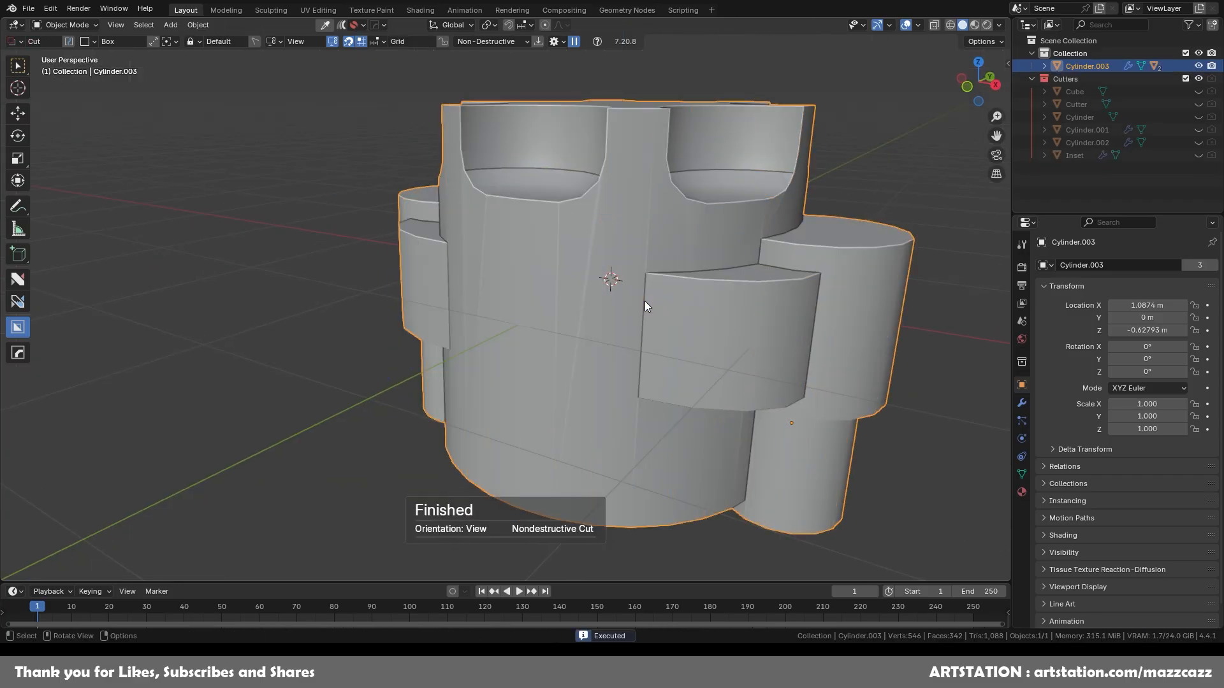
# Step: Remove the modifiers from the merged body and shade it flat, keeping sharp edges
pyautogui.click(1022, 403)
pyautogui.click(1075, 156)
pyautogui.click(618, 282)
pyautogui.rightClick(619, 281)
pyautogui.click(621, 274)
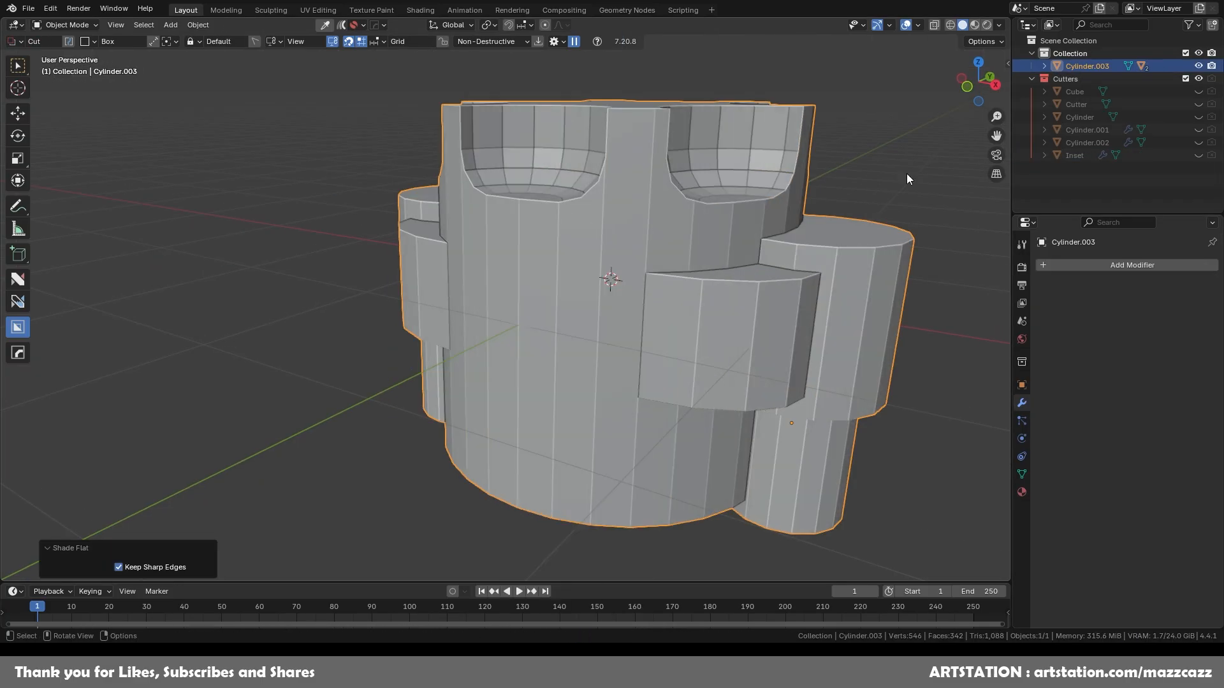
pyautogui.hotkey('alt', 'a')
# Step: Open the merged body's mesh for editing and connect the front-wall vertices level with the box's edges
pyautogui.moveTo(711, 351); pyautogui.dragTo(755, 344, button='middle')
pyautogui.moveTo(561, 318); pyautogui.dragTo(502, 316, button='middle')
pyautogui.press('Tab')
pyautogui.scroll(5, 630, 339)
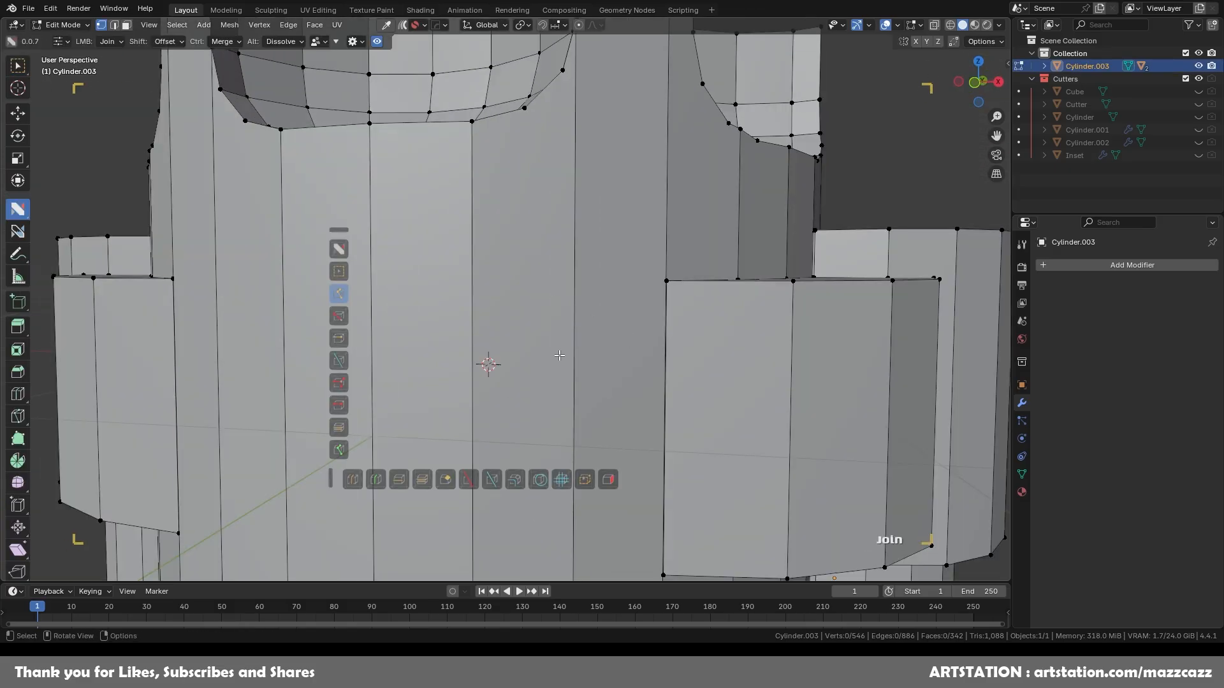
pyautogui.moveTo(706, 298); pyautogui.dragTo(548, 300, button='middle')
pyautogui.click(663, 303)
pyautogui.press('1')
pyautogui.scroll(-4, 637, 319)
pyautogui.scroll(3, 605, 274)
# Step: Add an edge loop across the body's front wall and join it to the box's corner vertex
pyautogui.click(589, 274)
pyautogui.hotkey('ctrl', 'r')
pyautogui.click(518, 264)
pyautogui.click(522, 274)
pyautogui.scroll(2, 599, 286)
pyautogui.keyDown('shift'); pyautogui.click(604, 267); pyautogui.keyUp('shift')
pyautogui.press('1')
pyautogui.scroll(-5, 600, 286)
# Step: Symmetrize the body's mesh along X in the + to - direction
pyautogui.hotkey('alt', 'x')
pyautogui.hotkey('ctrl', 'z')
pyautogui.press('Tab')
pyautogui.press('Tab')
pyautogui.hotkey('alt', 'x')
pyautogui.scroll(2, 549, 274)
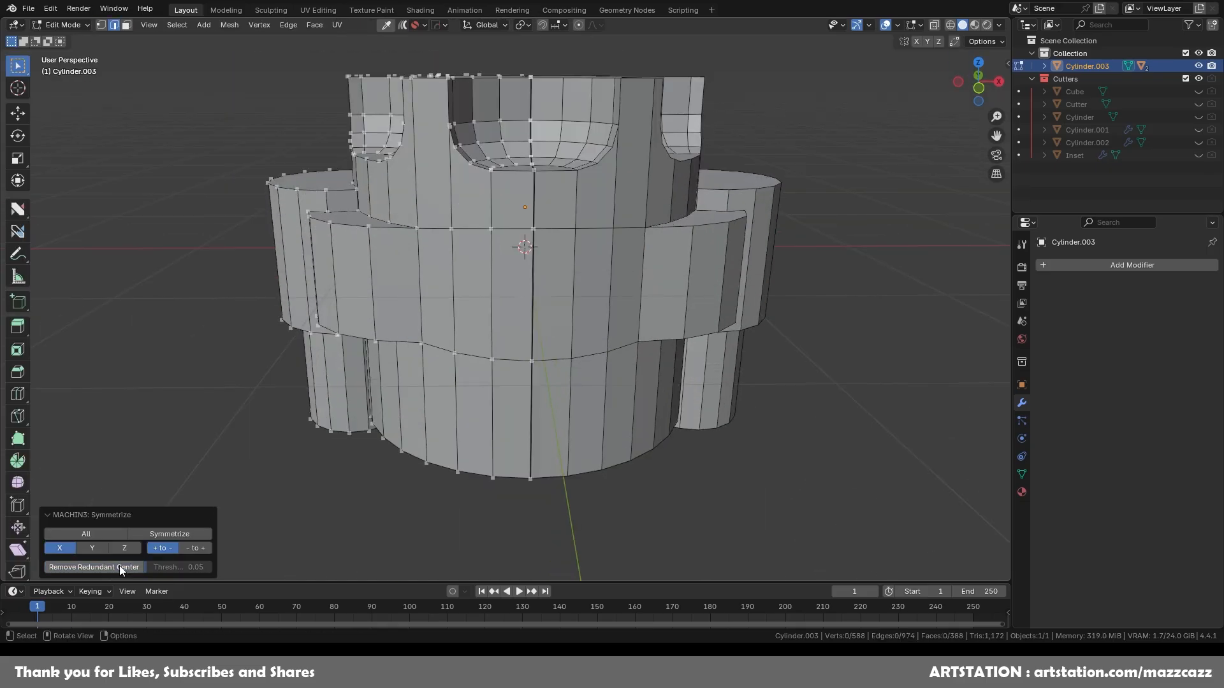
# Step: Merge the doubled vertices on the front centre line below the notch at their center
pyautogui.press('1')
pyautogui.scroll(4, 527, 202)
pyautogui.moveTo(527, 201); pyautogui.dragTo(542, 286, button='middle')
pyautogui.moveTo(555, 224); pyautogui.dragTo(587, 331)
pyautogui.press('1')
pyautogui.press('1')
pyautogui.scroll(-3, 587, 331)
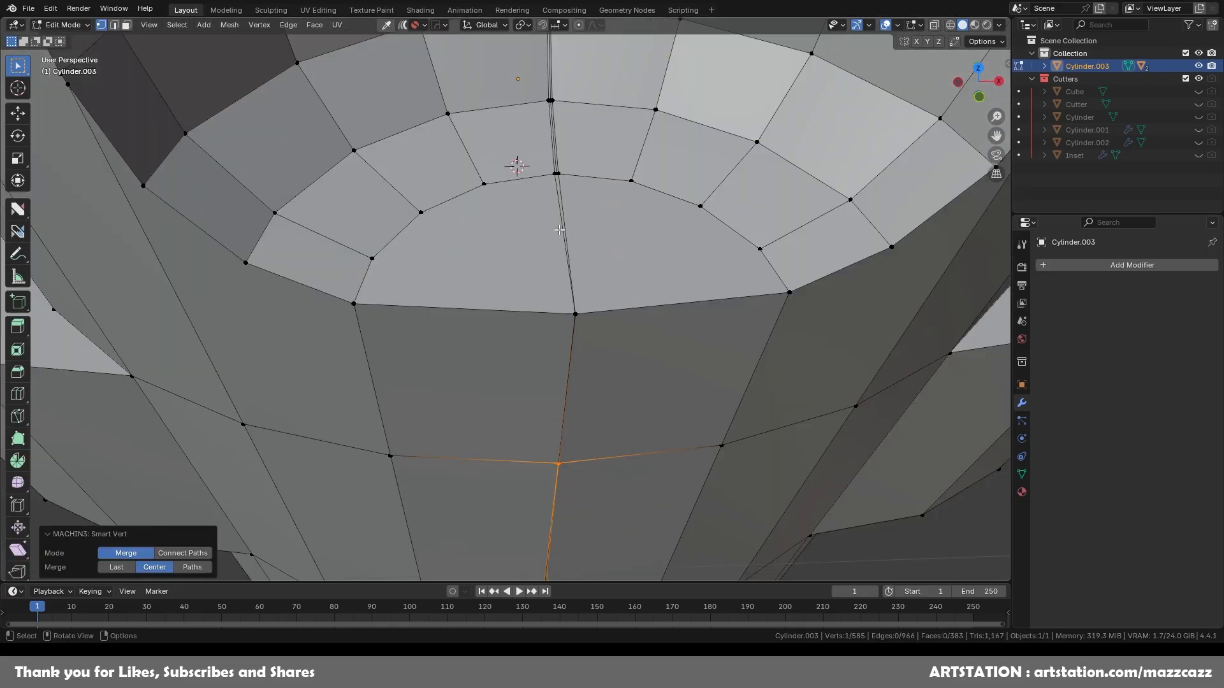
# Step: Merge the remaining pairs of doubled vertices along the body's front centre line at their center
pyautogui.moveTo(530, 382); pyautogui.dragTo(560, 343)
pyautogui.press('1')
pyautogui.scroll(3, 560, 343)
pyautogui.moveTo(554, 167); pyautogui.dragTo(651, 238)
pyautogui.press('1')
pyautogui.moveTo(650, 238); pyautogui.dragTo(510, 268, button='middle')
pyautogui.scroll(3, 510, 268)
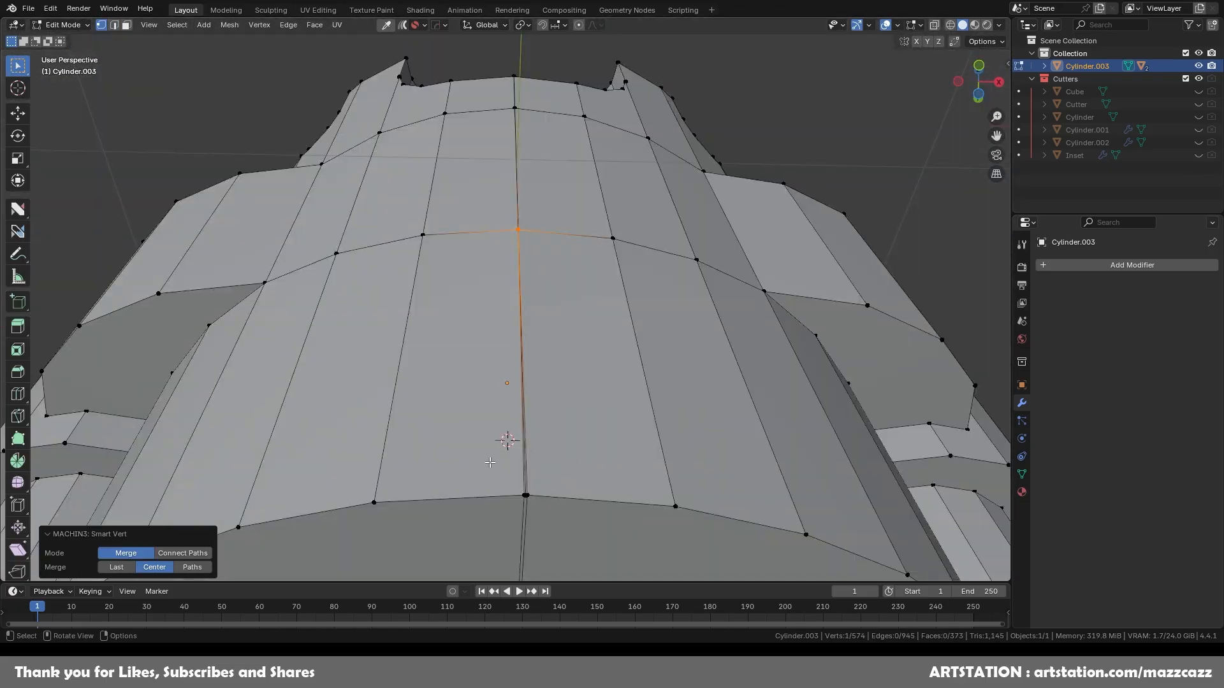
pyautogui.scroll(4, 676, 332)
pyautogui.moveTo(679, 322); pyautogui.dragTo(795, 414)
pyautogui.press('1')
# Step: Merge all overlapping vertices of the body's mesh by distance
pyautogui.press('a')
pyautogui.press('m')
pyautogui.press('b')
pyautogui.scroll(-8, 757, 344)
pyautogui.moveTo(757, 344); pyautogui.dragTo(776, 426, button='middle')
pyautogui.hotkey('alt', 'a')
pyautogui.hotkey('alt', 'x')
pyautogui.moveTo(612, 440); pyautogui.dragTo(428, 471, button='middle')
pyautogui.click(979, 79)
pyautogui.press('a')
pyautogui.hotkey('ctrl', 'z')
pyautogui.hotkey('ctrl', 'z')
# Step: Set the body's origin to the 3D cursor in Object Mode and symmetrize its mesh again
pyautogui.moveTo(668, 324)
pyautogui.mouseDown(button='middle')
pyautogui.moveTo(667, 247)
pyautogui.moveTo(665, 332)
pyautogui.mouseUp(button='middle')
pyautogui.press('Tab')
pyautogui.hotkey('shift', 's')
pyautogui.click(770, 313)
pyautogui.moveTo(663, 440); pyautogui.dragTo(590, 399, button='middle')
pyautogui.press('Tab')
pyautogui.hotkey('alt', 'x')
pyautogui.press('1')
pyautogui.press('2')
pyautogui.moveTo(676, 376); pyautogui.dragTo(687, 274, button='middle')
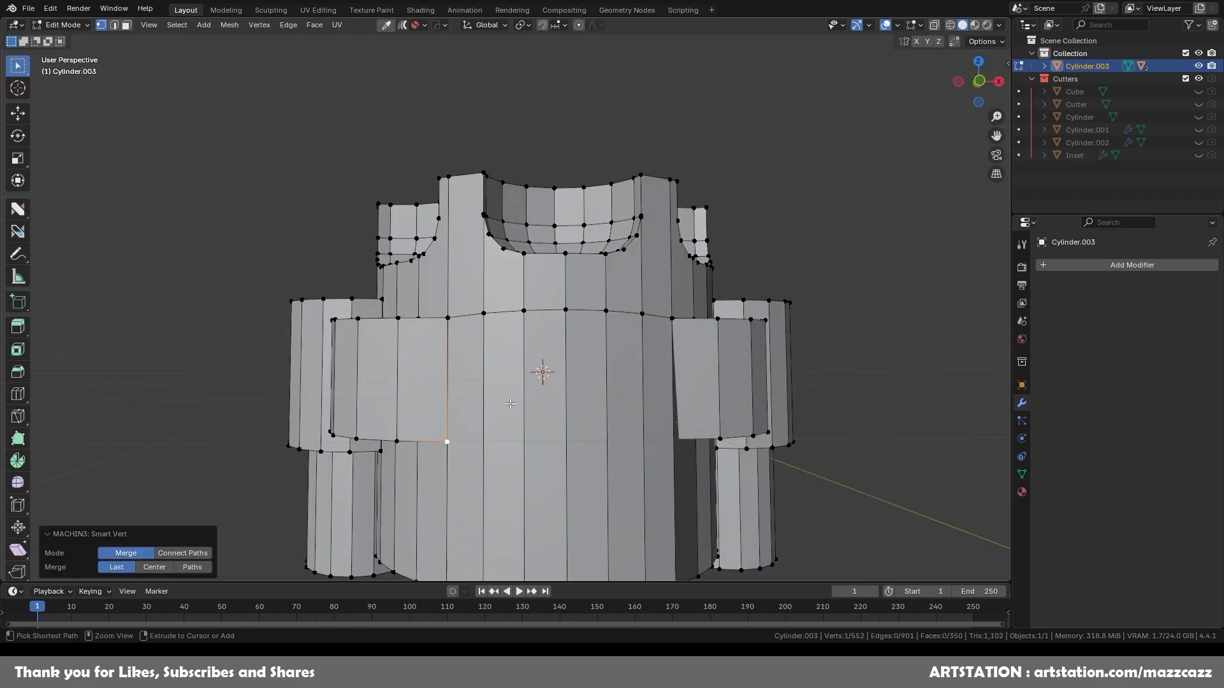
pyautogui.hotkey('ctrl', 'z')
pyautogui.moveTo(517, 455); pyautogui.dragTo(519, 316, button='middle')
pyautogui.scroll(5, 574, 306)
pyautogui.press('1')
pyautogui.scroll(-6, 574, 313)
pyautogui.click(578, 362)
pyautogui.keyDown('shift'); pyautogui.click(211, 363); pyautogui.keyUp('shift')
pyautogui.press('1')
pyautogui.hotkey('ctrl', 'z')
# Step: Add an edge loop across the lower front wall level with the box's lower edge and merge its end vertex into the box's corner
pyautogui.hotkey('ctrl', 'r')
pyautogui.click(526, 315)
pyautogui.click(563, 293)
pyautogui.scroll(6, 615, 308)
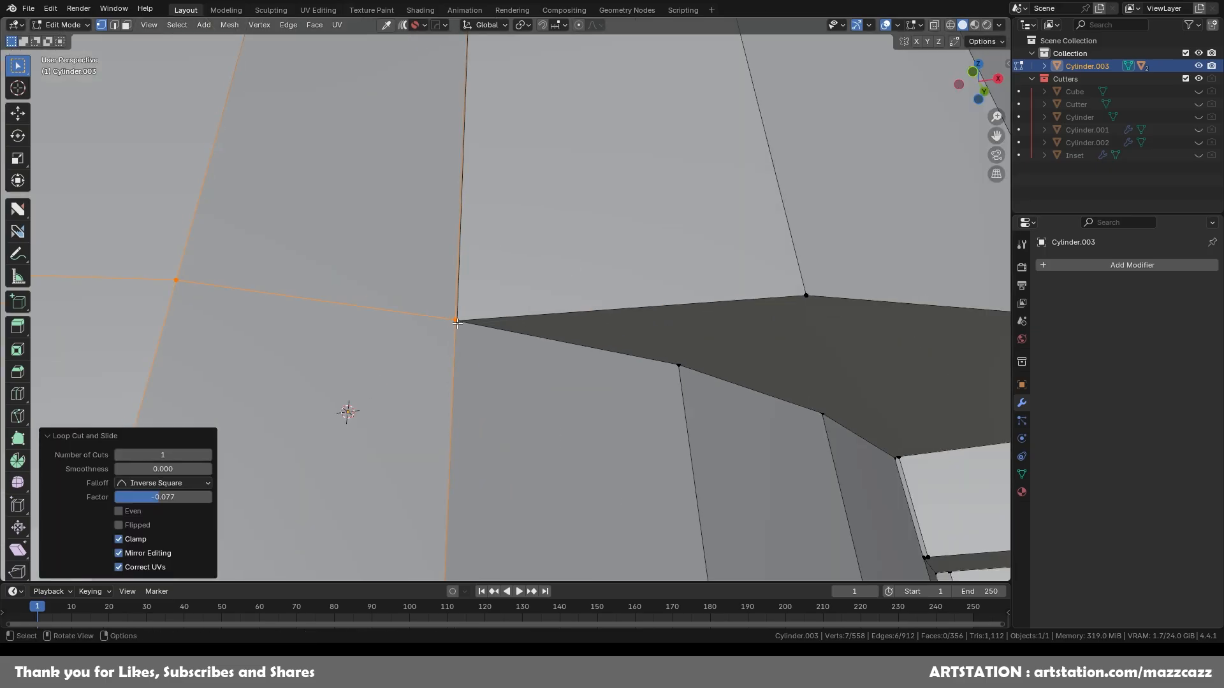
pyautogui.press('1')
pyautogui.scroll(-10, 472, 319)
# Step: Level the row of front-wall vertices between the box's lower corners in front view and symmetrize the body's mesh
pyautogui.hotkey('alt', 'x')
pyautogui.press('KP_1')
pyautogui.scroll(4, 463, 309)
pyautogui.click(463, 309)
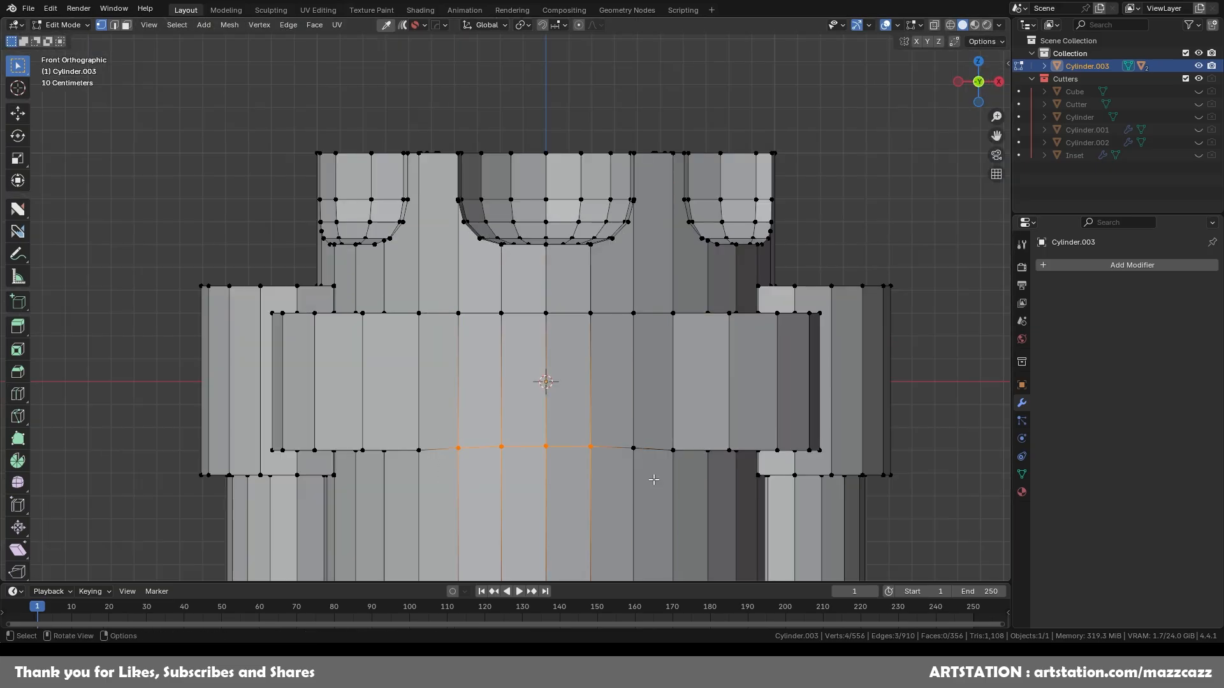
pyautogui.click(657, 456)
pyautogui.moveTo(657, 455); pyautogui.dragTo(593, 504, button='middle')
pyautogui.hotkey('alt', 'x')
# Step: Select the whole symmetrized mesh and merge its overlapping vertices by distance
pyautogui.moveTo(542, 357); pyautogui.dragTo(685, 375, button='middle')
pyautogui.scroll(3, 686, 375)
pyautogui.scroll(2, 574, 383)
pyautogui.click(530, 392)
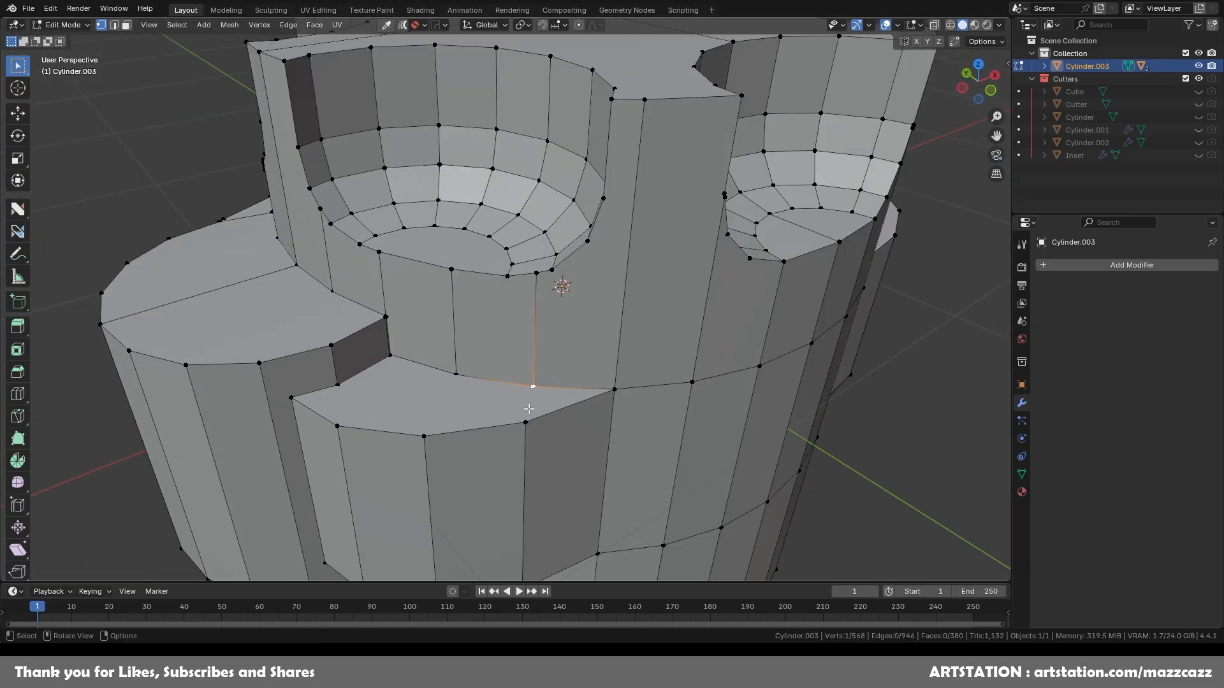
pyautogui.click(529, 415)
pyautogui.moveTo(530, 416); pyautogui.dragTo(612, 383, button='middle')
pyautogui.press('a')
pyautogui.press('m')
pyautogui.click(610, 375)
pyautogui.moveTo(701, 397); pyautogui.dragTo(765, 344, button='middle')
# Step: Return to Object Mode, check the body in wireframe and solid shading, and save the file
pyautogui.press('Tab')
pyautogui.click(950, 26)
pyautogui.click(963, 26)
pyautogui.hotkey('ctrl', 's')
pyautogui.moveTo(644, 249)
pyautogui.mouseDown(button='middle')
pyautogui.moveTo(617, 314)
pyautogui.moveTo(612, 255)
pyautogui.mouseUp(button='middle')
pyautogui.click(680, 312)
# Step: Join the body's wall vertices to the outer-edge vertices across the box's upper face with the nSolve Join tool
pyautogui.press('Tab')
pyautogui.click(18, 209)
pyautogui.moveTo(561, 319)
pyautogui.mouseDown(button='middle')
pyautogui.moveTo(589, 257)
pyautogui.moveTo(596, 338)
pyautogui.mouseUp(button='middle')
pyautogui.moveTo(597, 271); pyautogui.dragTo(591, 347)
pyautogui.moveTo(526, 264); pyautogui.dragTo(518, 305)
pyautogui.moveTo(664, 267); pyautogui.dragTo(668, 360)
pyautogui.moveTo(693, 316); pyautogui.dragTo(667, 313)
pyautogui.scroll(5, 667, 312)
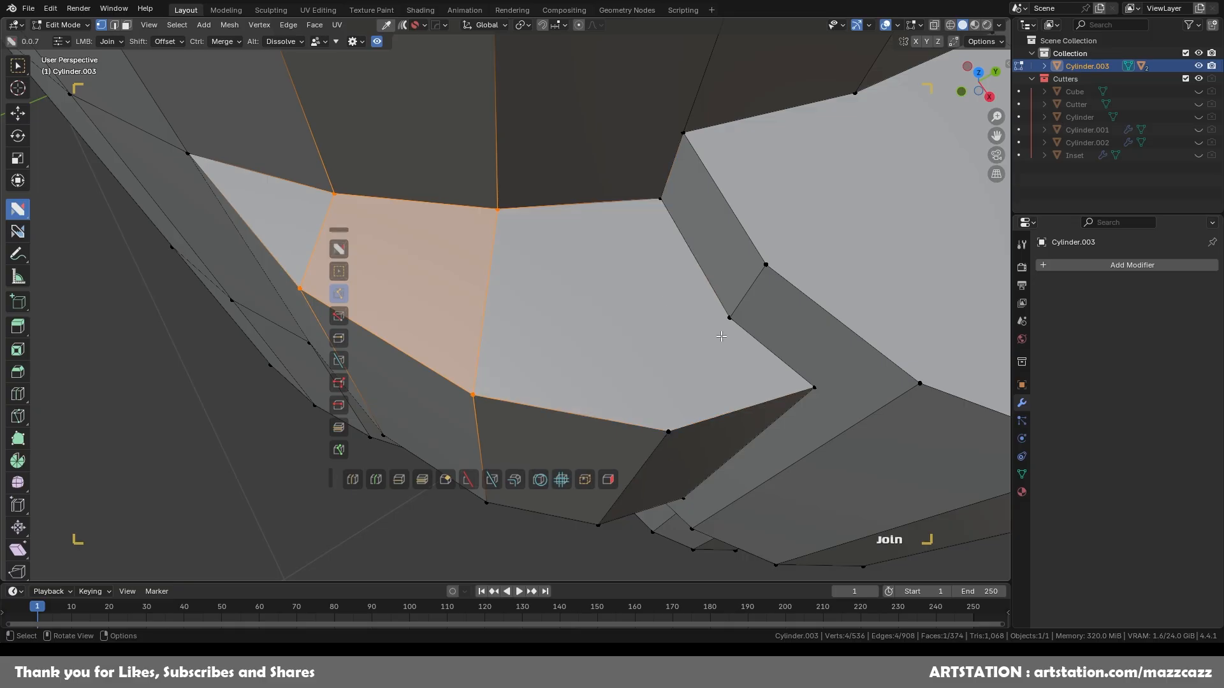
# Step: Add a middle row of joined vertices across the box's upper face and symmetrize the mesh along X in the + to - direction
pyautogui.rightClick(661, 313)
pyautogui.moveTo(661, 307); pyautogui.dragTo(485, 295)
pyautogui.scroll(3, 509, 291)
pyautogui.rightClick(487, 288)
pyautogui.hotkey('alt', 'd')
pyautogui.rightClick(685, 284)
pyautogui.rightClick(791, 404)
pyautogui.moveTo(804, 319); pyautogui.dragTo(193, 199)
pyautogui.keyDown('shift'); pyautogui.moveTo(478, 254); pyautogui.dragTo(472, 287); pyautogui.keyUp('shift')
pyautogui.scroll(-2, 696, 442)
pyautogui.click(696, 446)
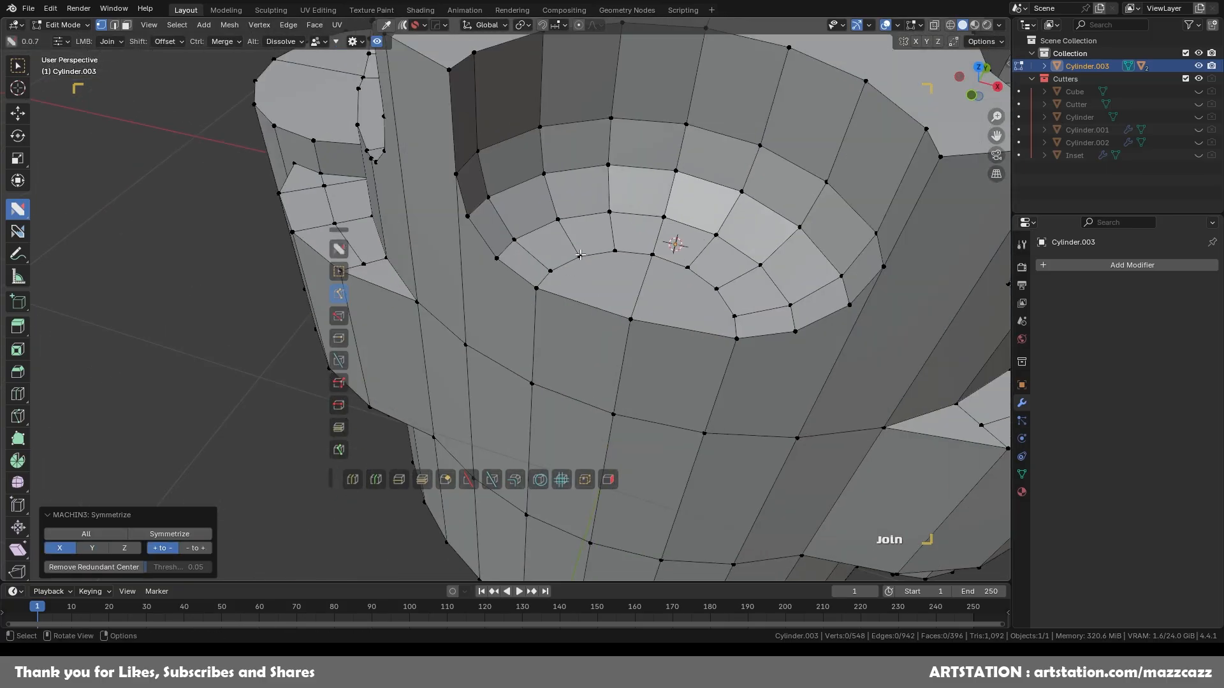
# Step: Join the opposite vertices across the notch floor into a quad grid and symmetrize the mesh
pyautogui.scroll(-3, 839, 387)
pyautogui.click(840, 386)
pyautogui.scroll(4, 638, 306)
pyautogui.moveTo(714, 306); pyautogui.dragTo(580, 255, button='middle')
pyautogui.scroll(4, 580, 242)
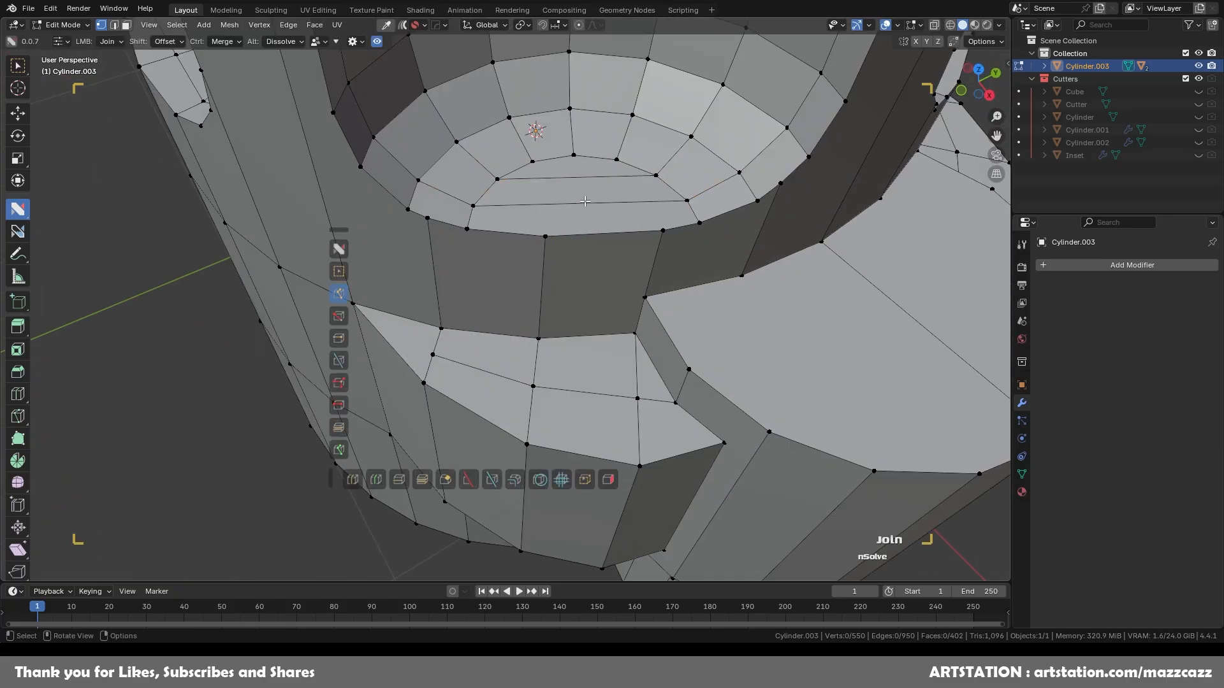
pyautogui.click(791, 360)
pyautogui.scroll(-6, 701, 360)
pyautogui.hotkey('alt', 'x')
# Step: Merge the close vertices at the notch's lower rim where the wall edge meets it
pyautogui.moveTo(548, 363); pyautogui.dragTo(599, 274, button='middle')
pyautogui.scroll(5, 573, 281)
pyautogui.moveTo(543, 273); pyautogui.dragTo(529, 269)
pyautogui.moveTo(586, 306)
pyautogui.mouseDown(button='middle')
pyautogui.moveTo(582, 352)
pyautogui.moveTo(582, 320)
pyautogui.mouseUp(button='middle')
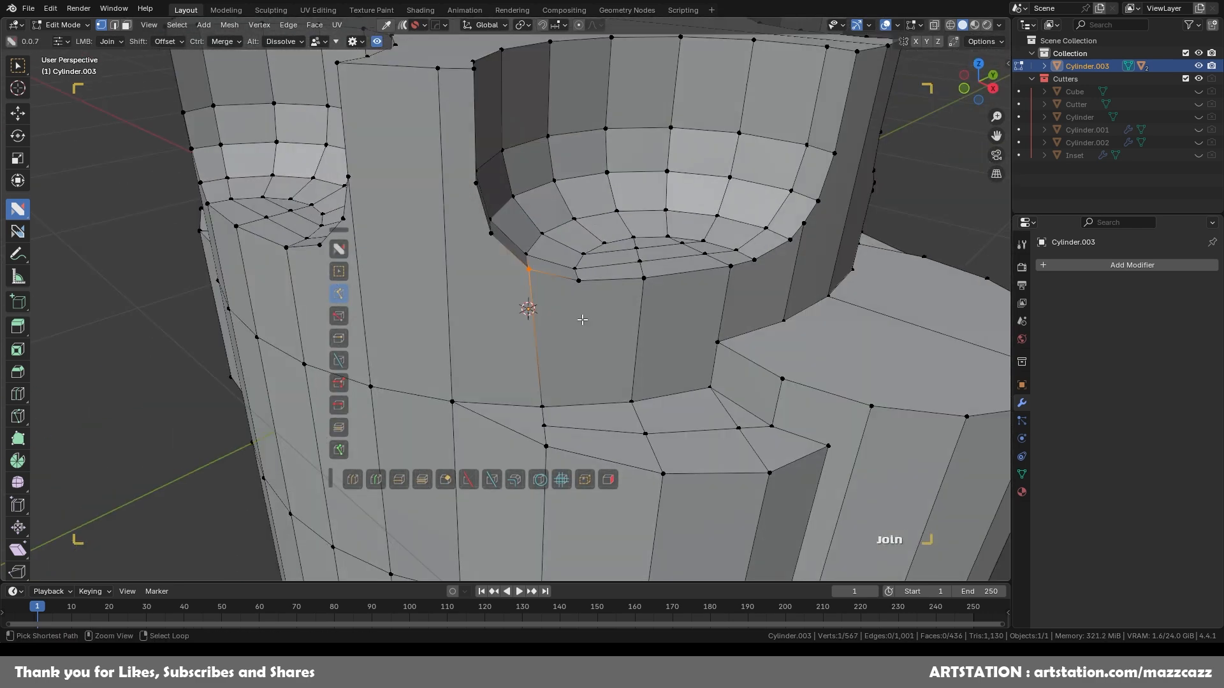
# Step: Join a row of vertices across the wall between two notches, merge its stray end vertex, and symmetrize along X from + to -
pyautogui.moveTo(479, 244); pyautogui.dragTo(421, 287, button='middle')
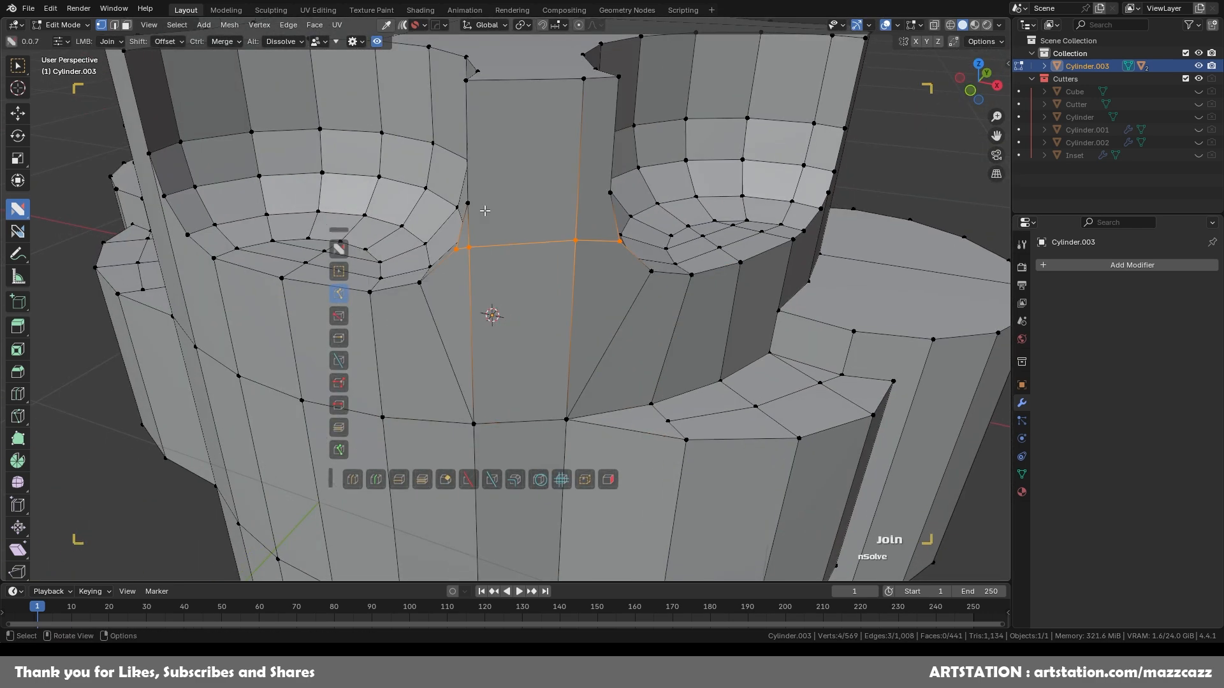
pyautogui.moveTo(485, 211); pyautogui.dragTo(487, 153, button='middle')
pyautogui.moveTo(475, 255); pyautogui.dragTo(462, 257)
pyautogui.scroll(-5, 765, 268)
pyautogui.moveTo(911, 236); pyautogui.dragTo(574, 275, button='middle')
pyautogui.hotkey('alt', 'x')
# Step: Merge the close vertices where the box meets the large side cylinder's top and symmetrize the mesh
pyautogui.scroll(5, 482, 258)
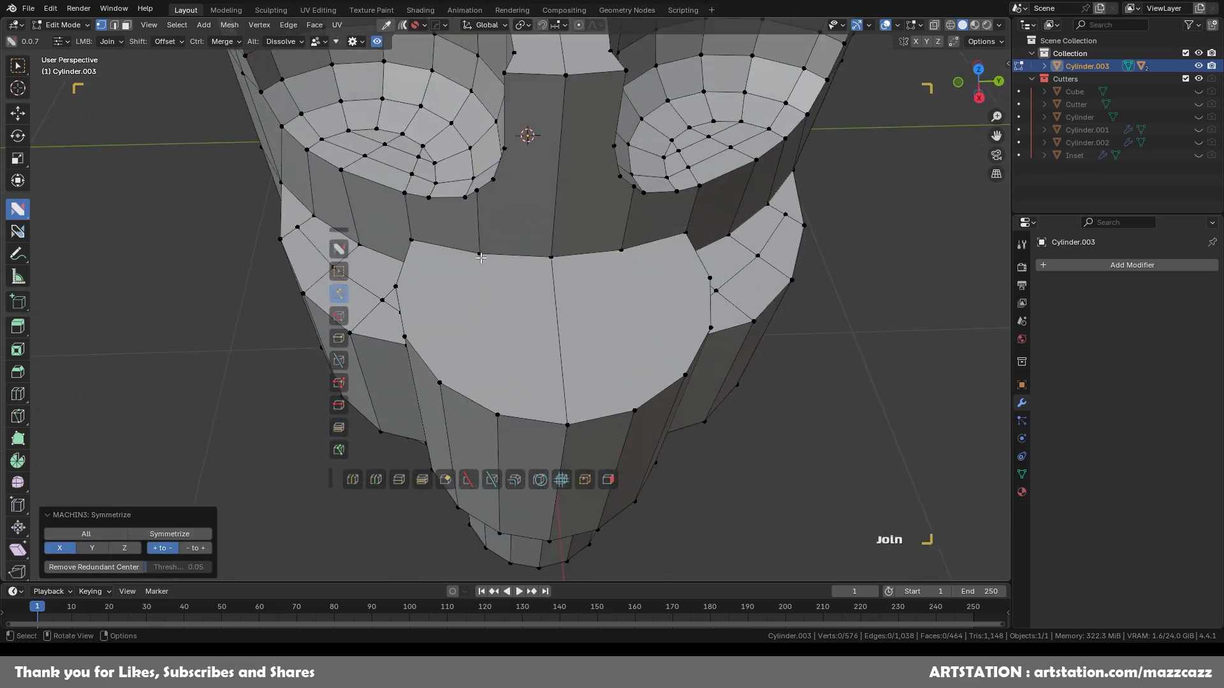
pyautogui.moveTo(406, 345); pyautogui.dragTo(404, 337)
pyautogui.scroll(-3, 637, 370)
pyautogui.hotkey('alt', 'x')
# Step: Join the body's wall vertices to the outer-edge vertices across the box's underside, dividing it into quads
pyautogui.moveTo(871, 399); pyautogui.dragTo(574, 159, button='middle')
pyautogui.scroll(4, 618, 300)
pyautogui.moveTo(614, 274); pyautogui.dragTo(644, 297)
pyautogui.moveTo(667, 240); pyautogui.dragTo(683, 272)
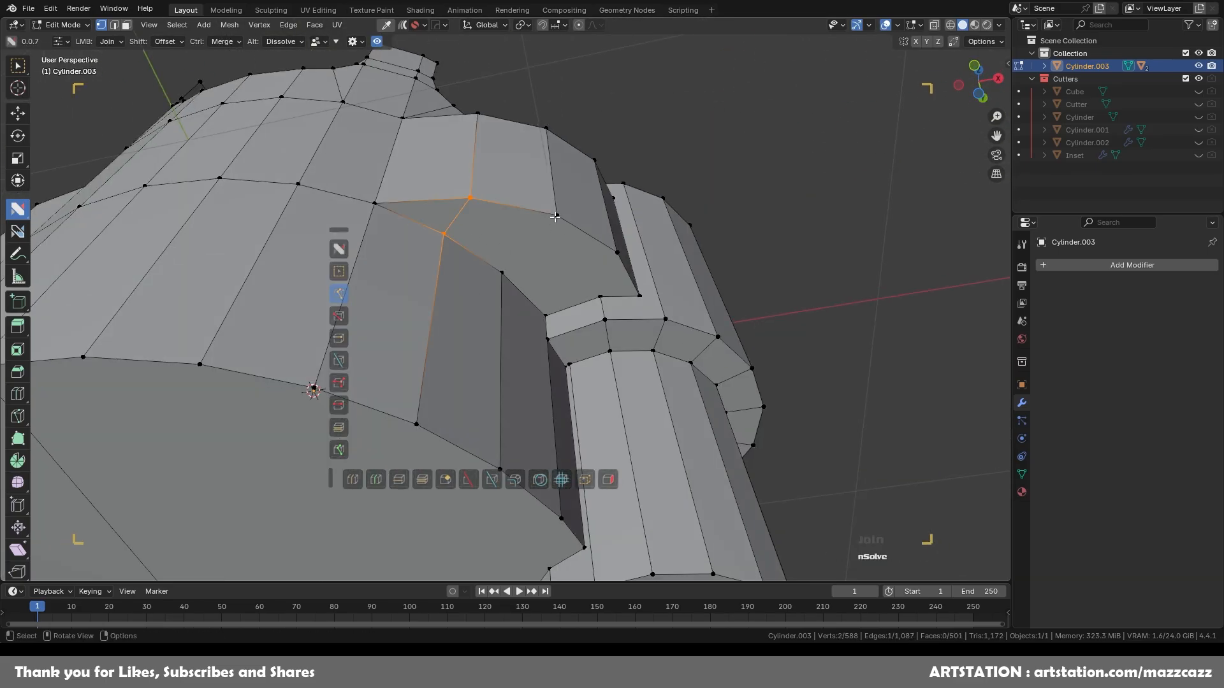
pyautogui.moveTo(555, 217); pyautogui.dragTo(503, 272)
pyautogui.moveTo(561, 274); pyautogui.dragTo(510, 271, button='middle')
pyautogui.scroll(3, 510, 271)
pyautogui.hotkey('alt', 'a')
pyautogui.scroll(-2, 682, 329)
pyautogui.moveTo(740, 299); pyautogui.dragTo(698, 286, button='middle')
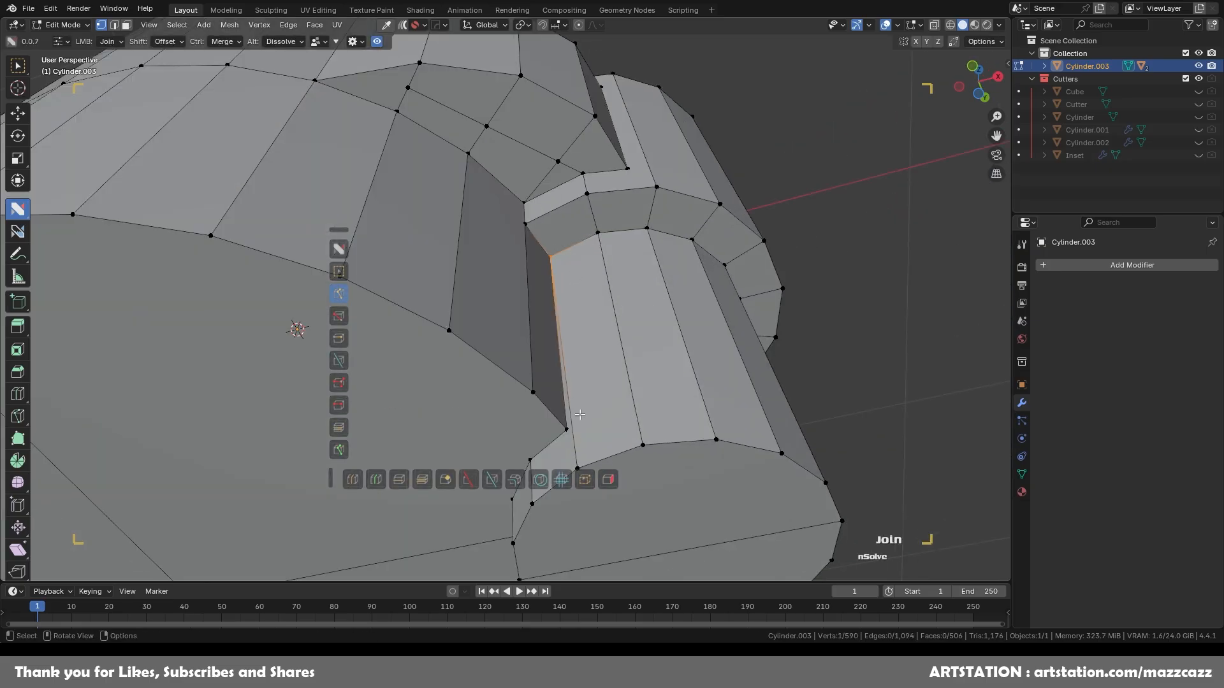
# Step: Join the body's bottom-edge vertex to the adjacent vertex on the small side cylinder's bottom rim
pyautogui.keyDown('shift'); pyautogui.moveTo(580, 415); pyautogui.dragTo(578, 351, button='middle'); pyautogui.keyUp('shift')
pyautogui.scroll(1, 578, 352)
pyautogui.moveTo(585, 354); pyautogui.dragTo(600, 394)
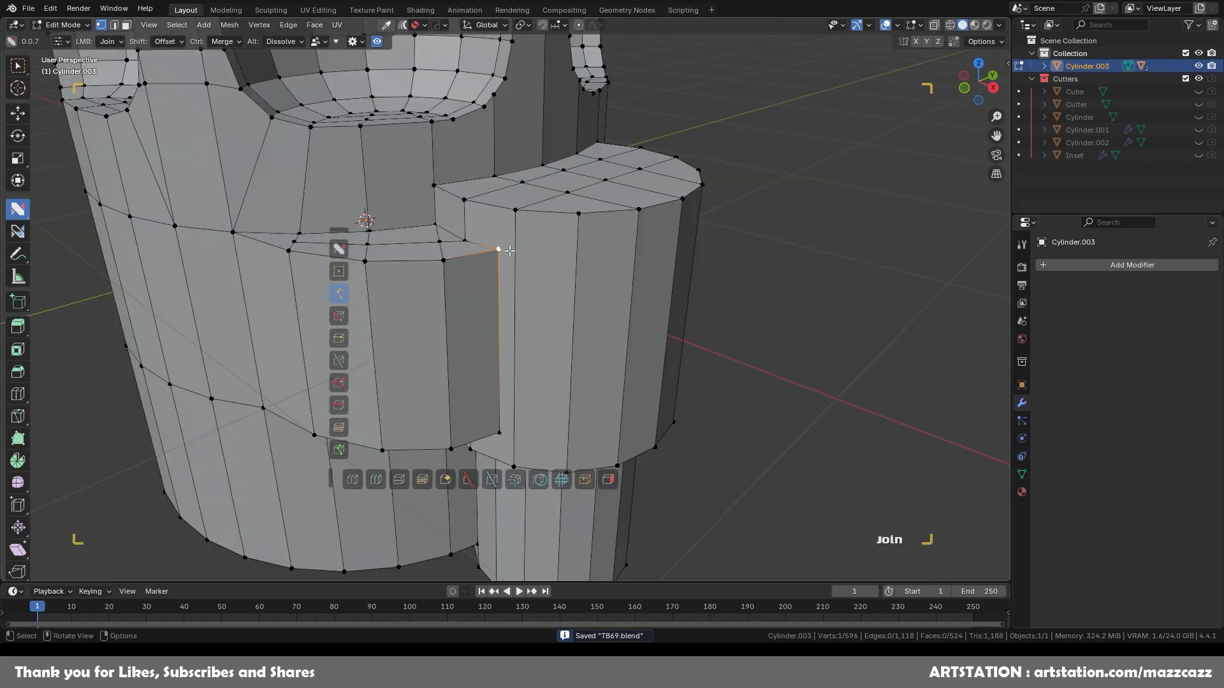
# Step: Join the box's upper corner vertices with a row of edges around the large side cylinder's wall
pyautogui.moveTo(509, 251); pyautogui.dragTo(408, 239, button='middle')
pyautogui.keyDown('shift'); pyautogui.click(542, 278); pyautogui.keyUp('shift')
pyautogui.moveTo(542, 277); pyautogui.dragTo(595, 291, button='middle')
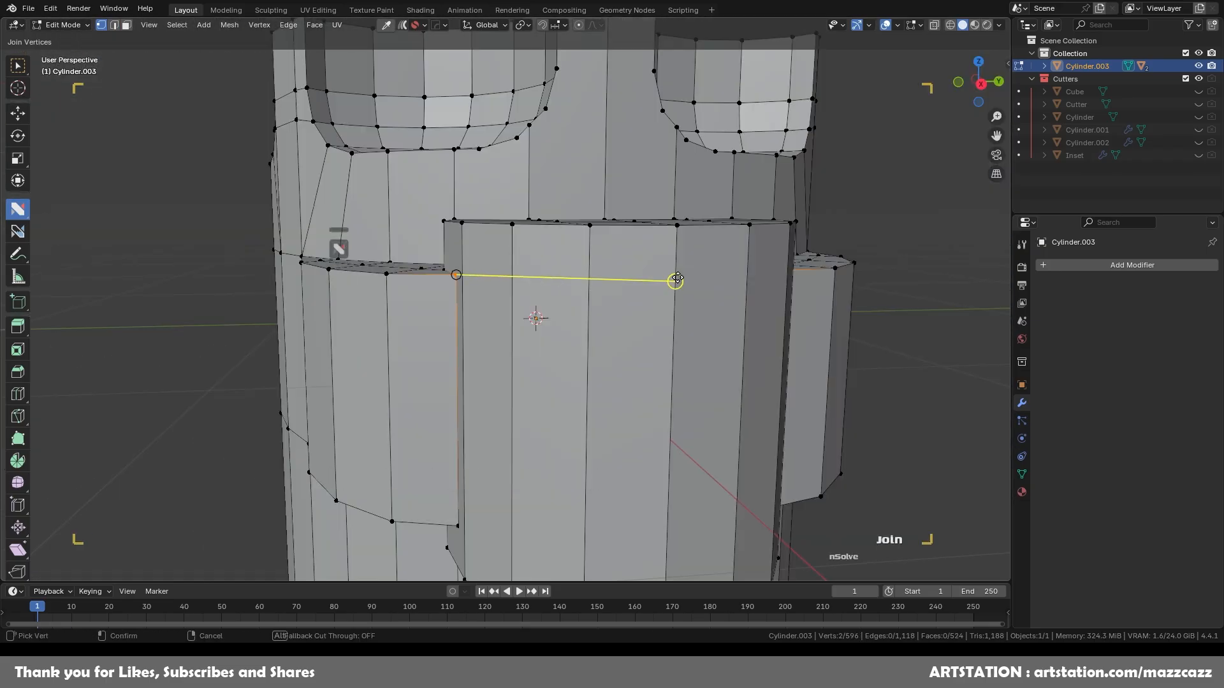
pyautogui.click(676, 280)
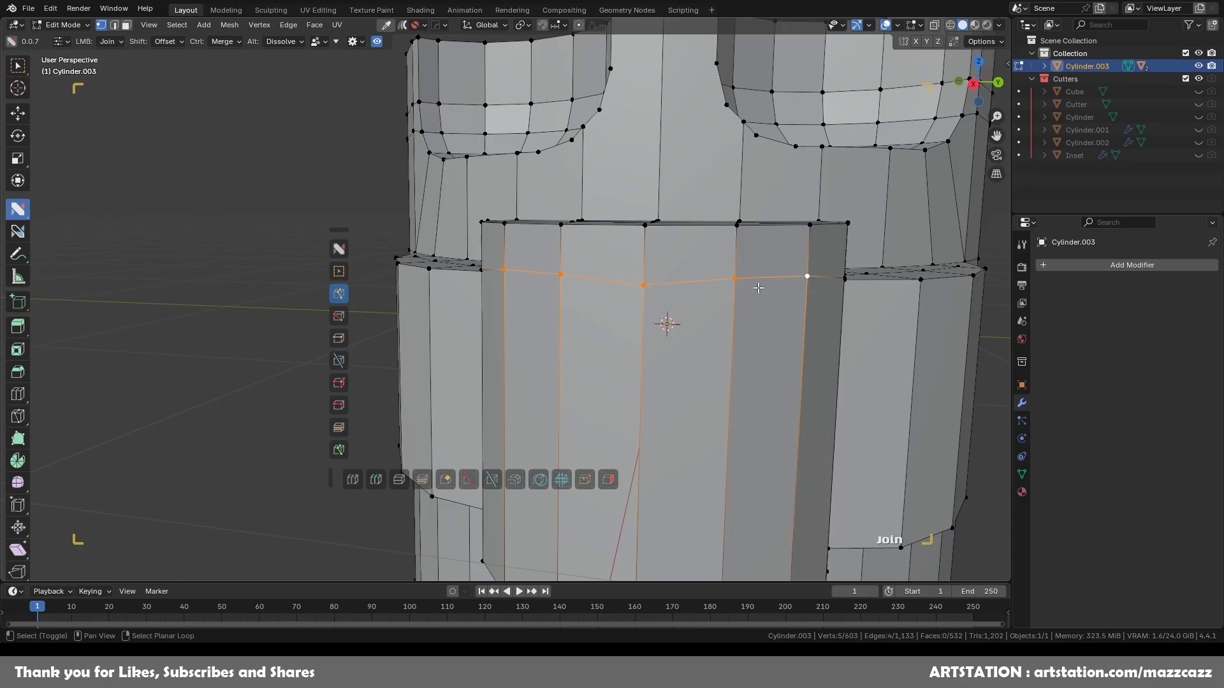
pyautogui.keyDown('shift'); pyautogui.click(482, 269); pyautogui.keyUp('shift')
# Step: Join the box's lower corner vertices around the large side cylinder's wall and symmetrize the mesh
pyautogui.moveTo(570, 321); pyautogui.dragTo(652, 327, button='middle')
pyautogui.moveTo(736, 370); pyautogui.dragTo(670, 265, button='middle')
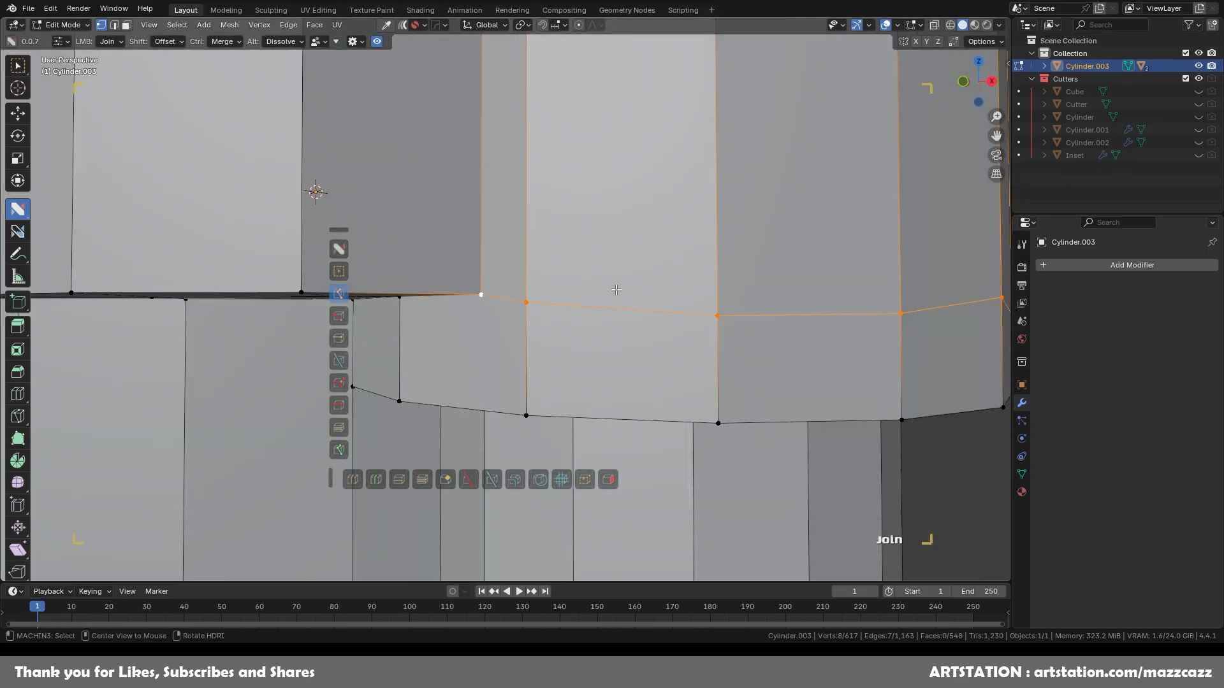
pyautogui.hotkey('alt', 'x')
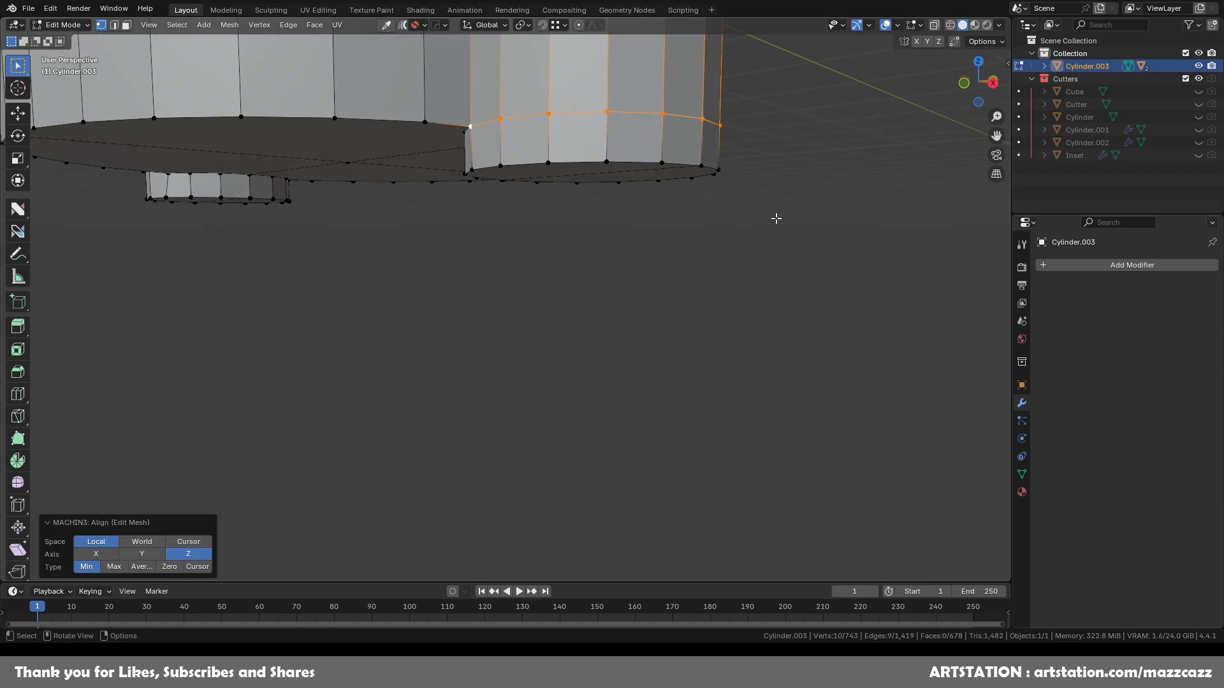
# Step: Add edge loops around the lower walls, symmetrized along Y in the - to + direction, and save the file
pyautogui.hotkey('ctrl', 'r')
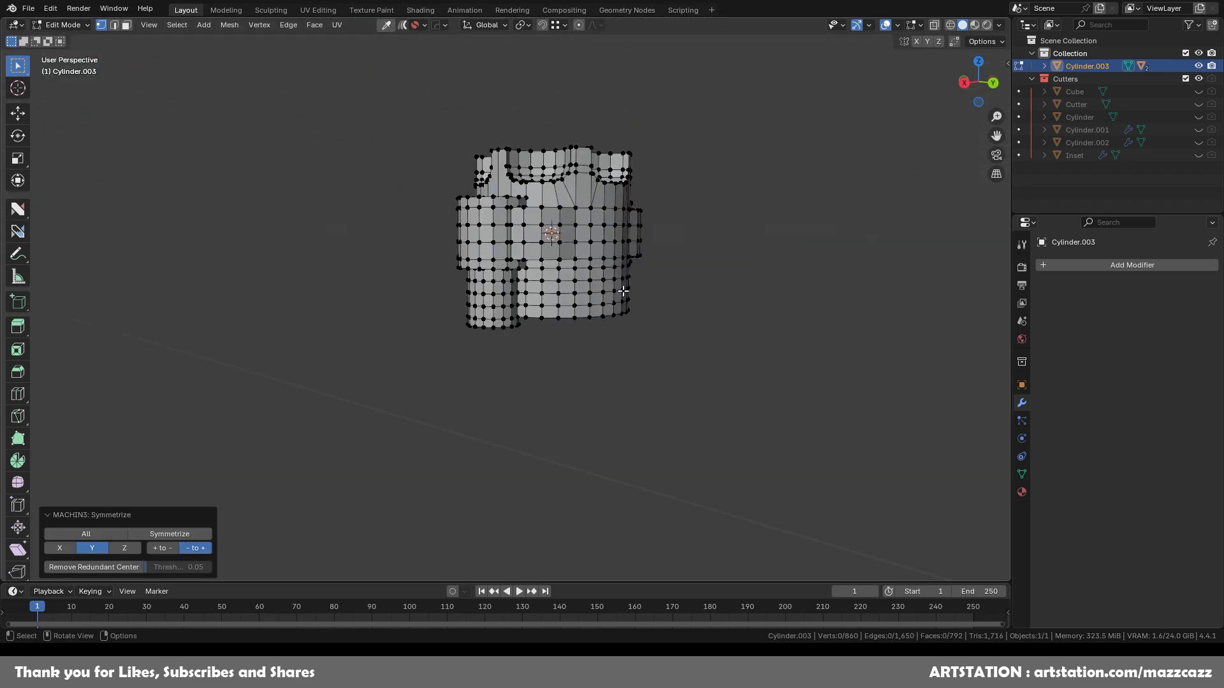
pyautogui.hotkey('ctrl', 's')
pyautogui.scroll(5, 601, 233)
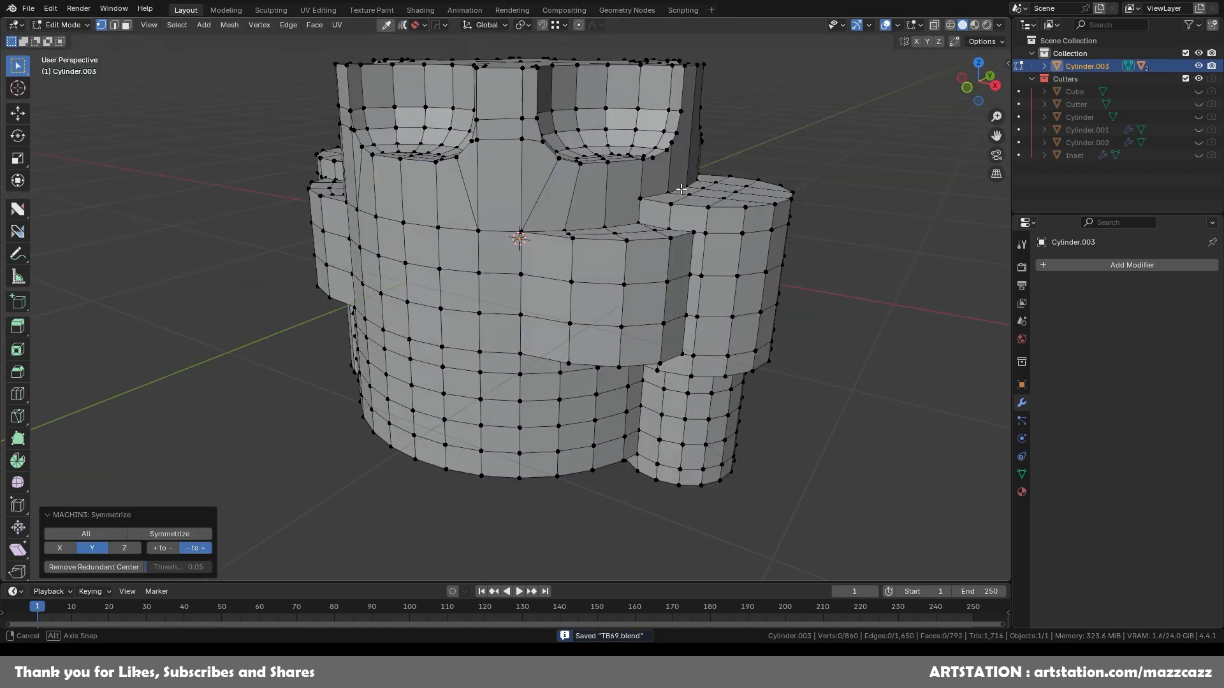
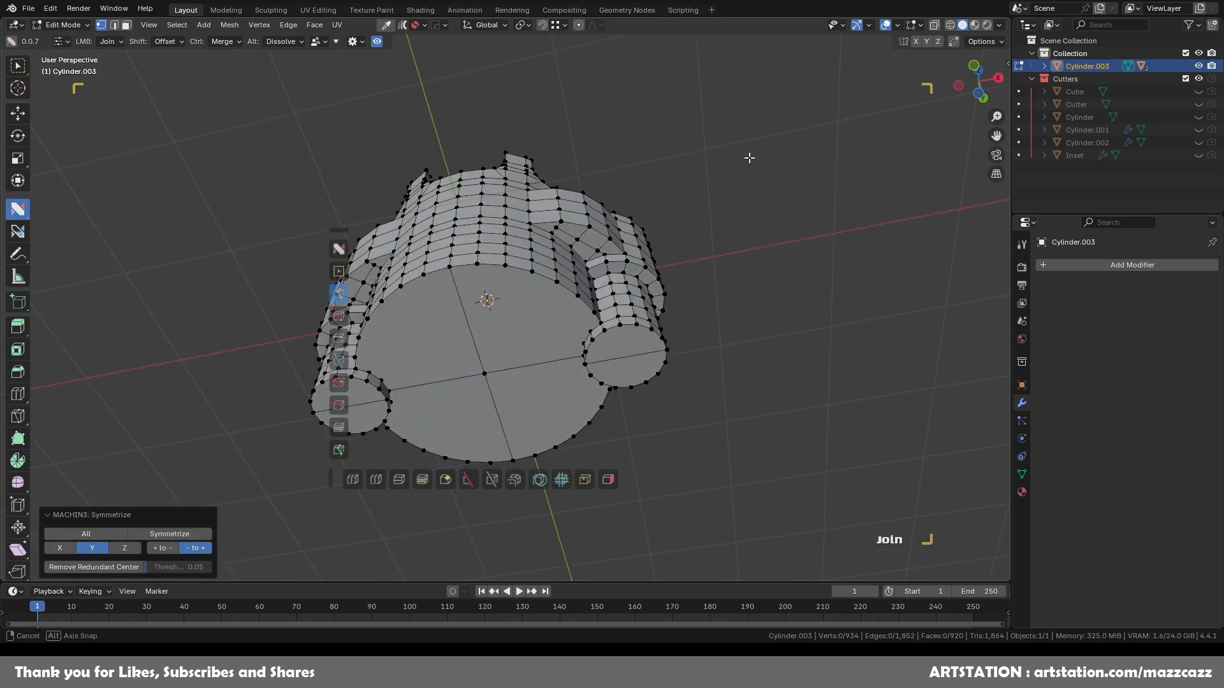
# Step: Join the vertices across the body's bottom face into a quad grid and symmetrize along Y in the - to + direction
pyautogui.moveTo(749, 158); pyautogui.dragTo(747, 144, button='middle')
pyautogui.scroll(3, 475, 295)
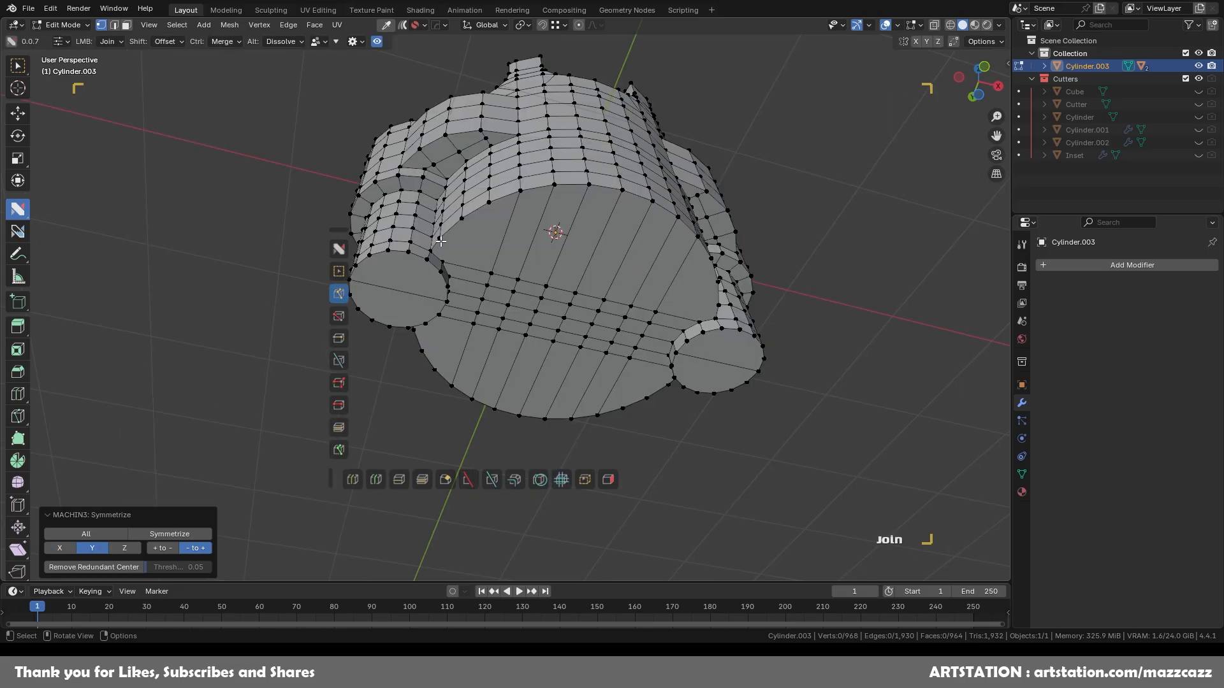
pyautogui.click(552, 429)
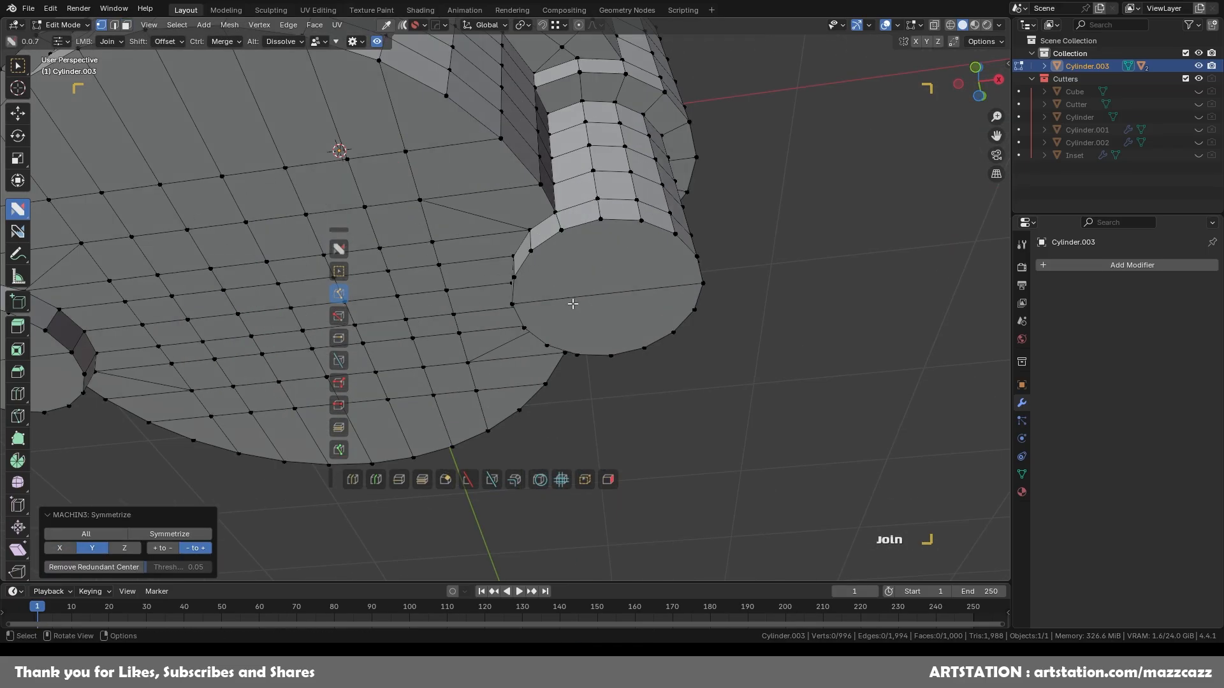
# Step: Recess the small side cylinder's bottom face with an extrusion and a 0.05396 m inset, closing it with Grid Fill
pyautogui.press('e')
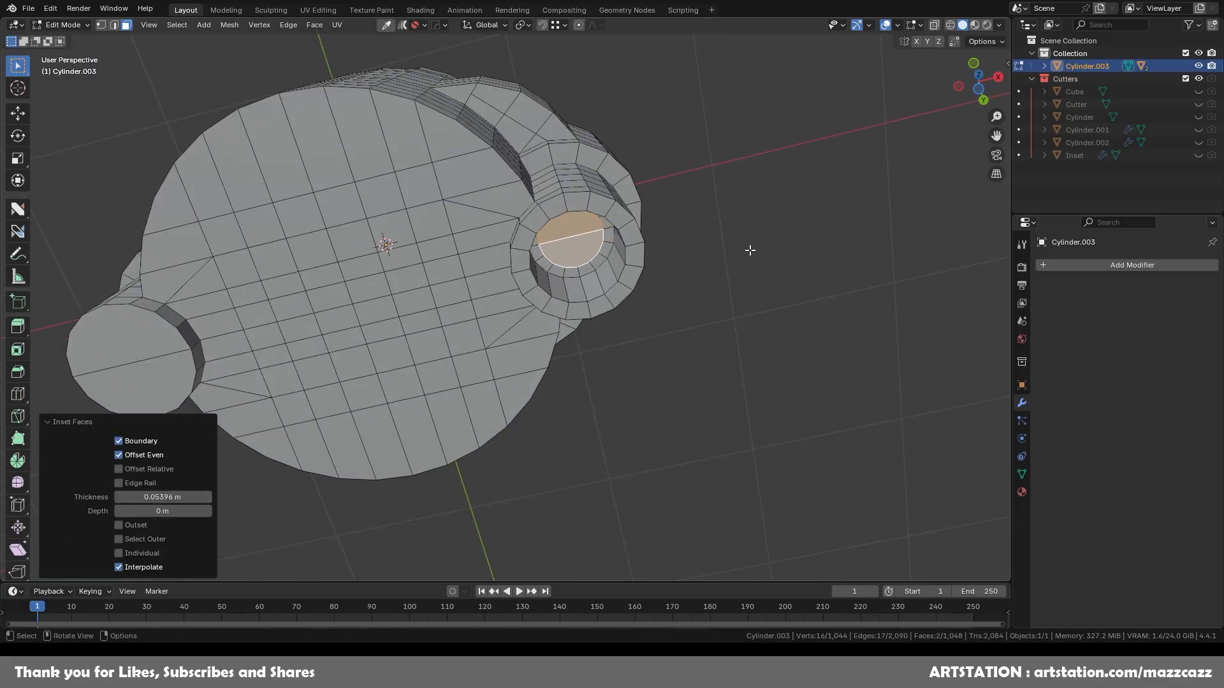
pyautogui.rightClick(515, 579)
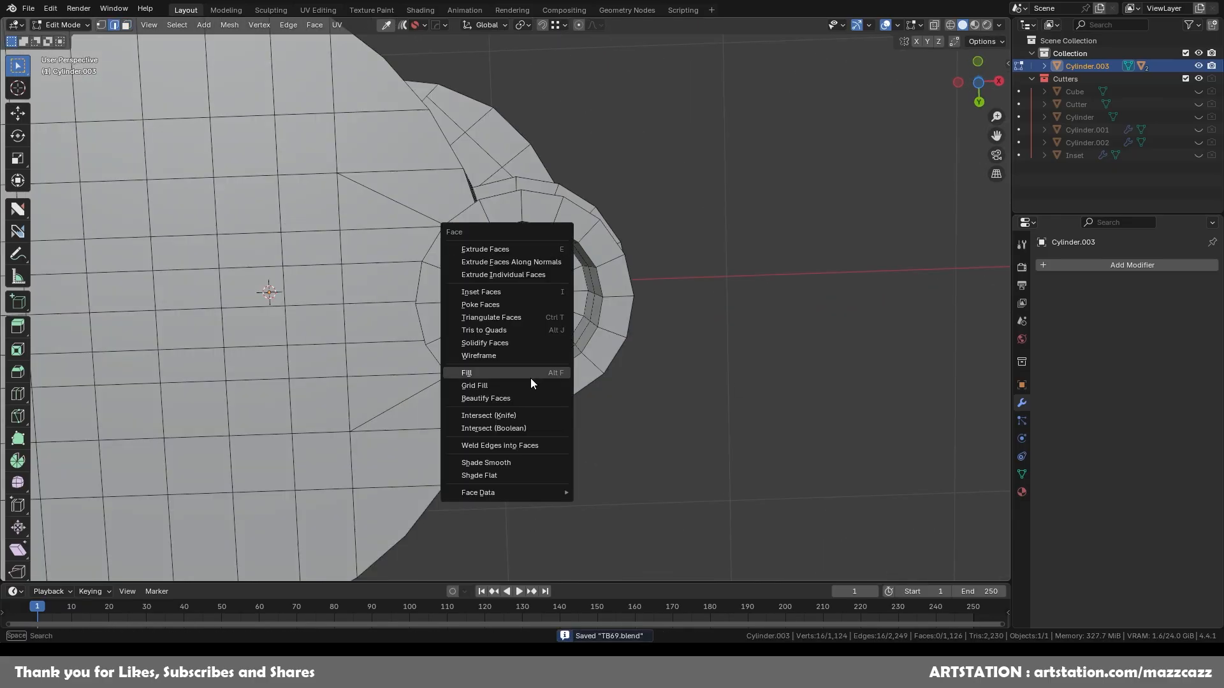
pyautogui.click(533, 358)
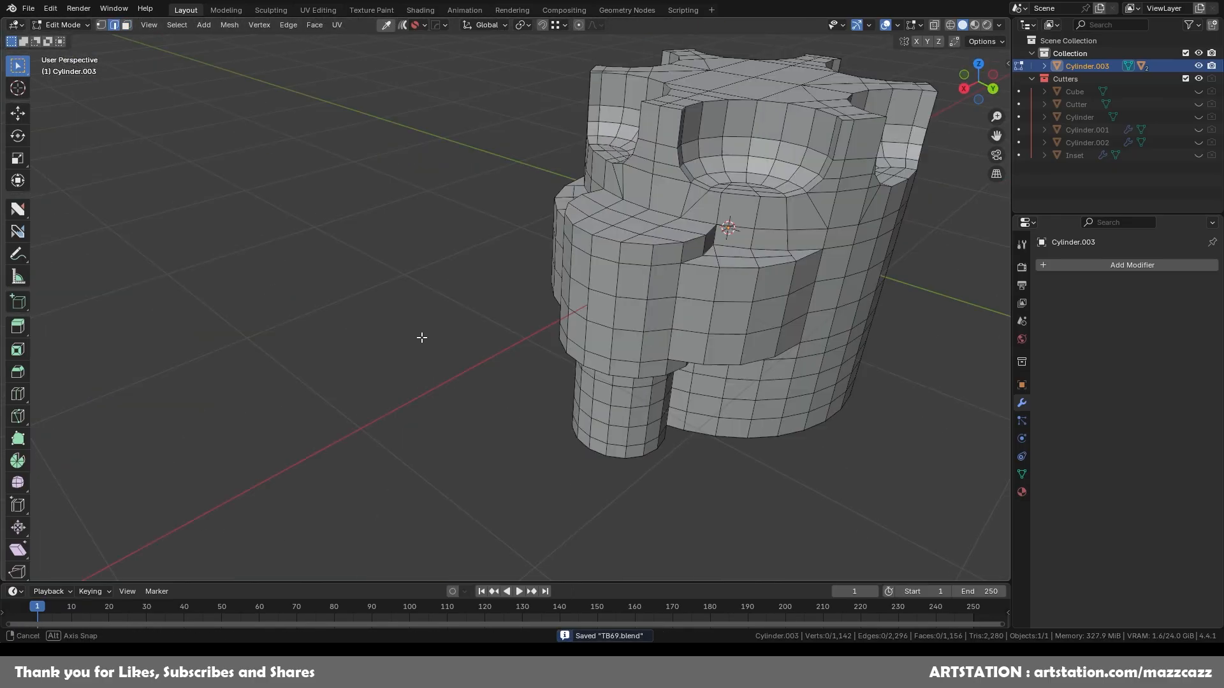
# Step: Inspect the cleaned-up mesh around the notches and side cylinders and save the file
pyautogui.moveTo(422, 338); pyautogui.dragTo(653, 289, button='middle')
pyautogui.scroll(2, 803, 132)
pyautogui.scroll(3, 652, 289)
pyautogui.scroll(-1, 637, 280)
pyautogui.press('1')
pyautogui.click(599, 261)
pyautogui.moveTo(599, 260); pyautogui.dragTo(791, 335, button='middle')
pyautogui.scroll(-6, 637, 336)
pyautogui.hotkey('ctrl', 's')
# Step: Select the band of faces on the front wall at the box's level and inset it by 0.07959 m
pyautogui.press('Tab')
pyautogui.press('Tab')
pyautogui.press('3')
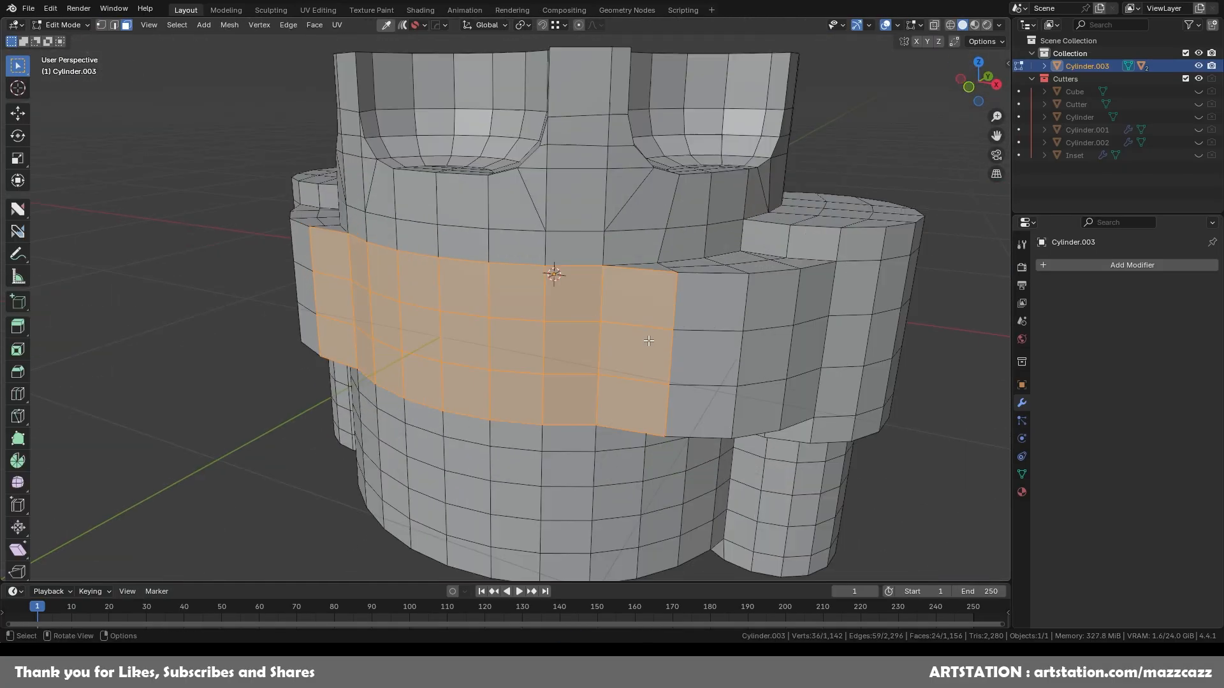
pyautogui.press('i')
pyautogui.click(743, 339)
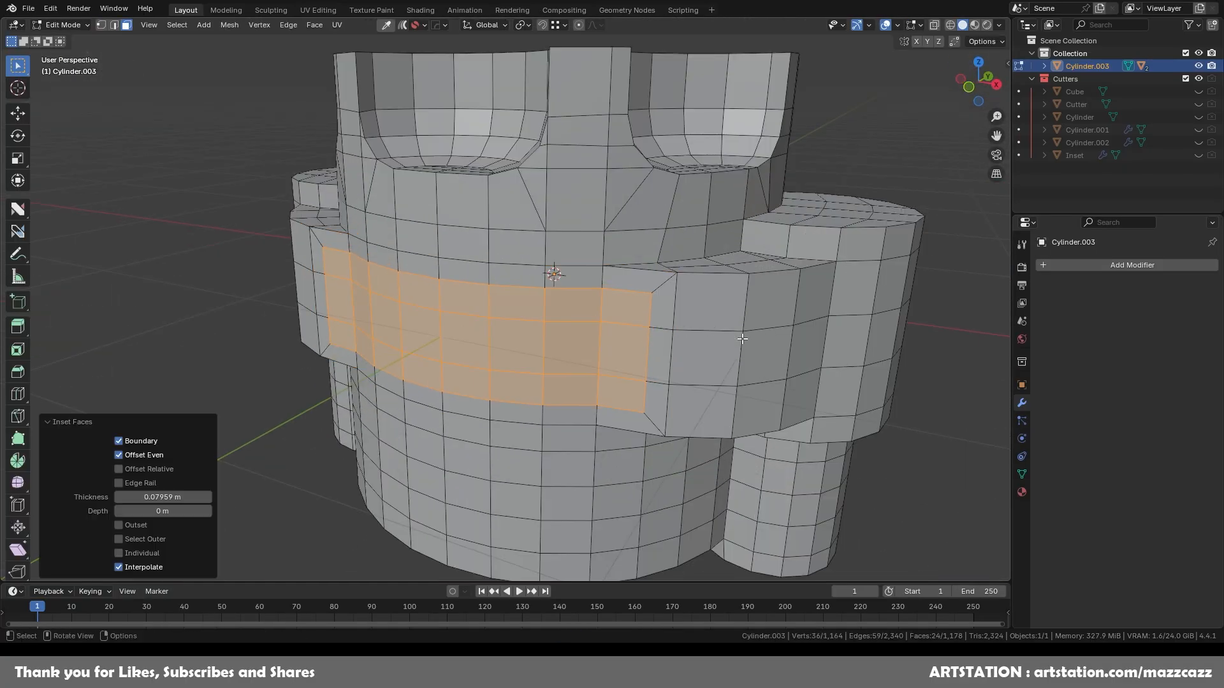
# Step: Try to recess the inset band on the front wall by extruding it inward
pyautogui.press('s')
pyautogui.press('y')
pyautogui.press('0')
pyautogui.rightClick(846, 361)
pyautogui.press('e')
pyautogui.click(862, 331)
pyautogui.moveTo(862, 331); pyautogui.dragTo(743, 374, button='middle')
pyautogui.press('s')
pyautogui.press('z')
pyautogui.rightClick(664, 346)
pyautogui.hotkey('alt', 'a')
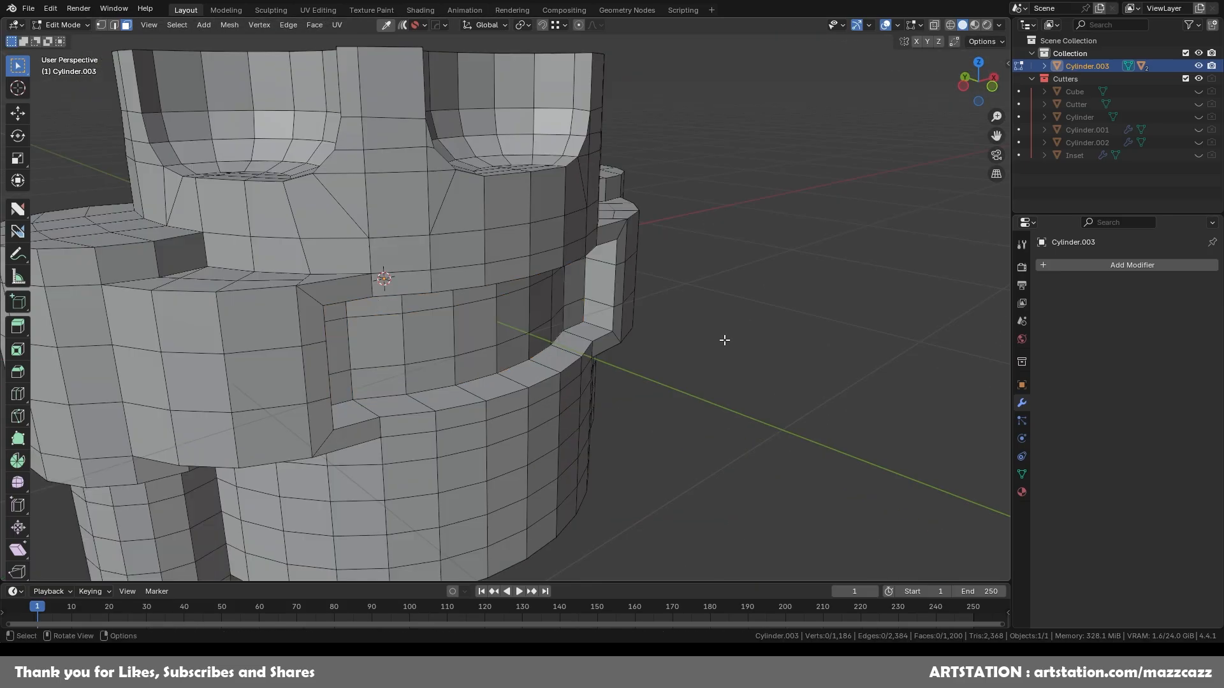
pyautogui.hotkey('ctrl', 'z')
pyautogui.hotkey('ctrl', 'z')
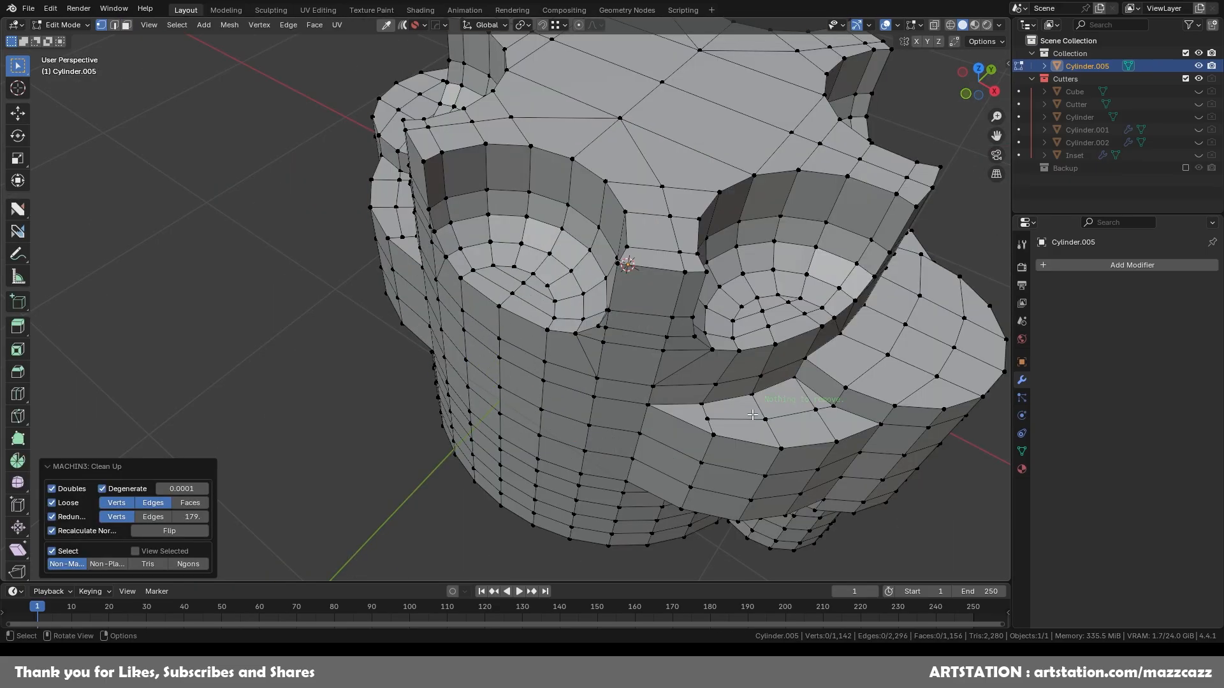
# Step: Try offsetting the edge loop around the ledge by 0.008 with Loop Slide on
pyautogui.press('a')
pyautogui.moveTo(546, 302); pyautogui.dragTo(630, 336, button='middle')
pyautogui.scroll(4, 630, 336)
pyautogui.scroll(6, 801, 451)
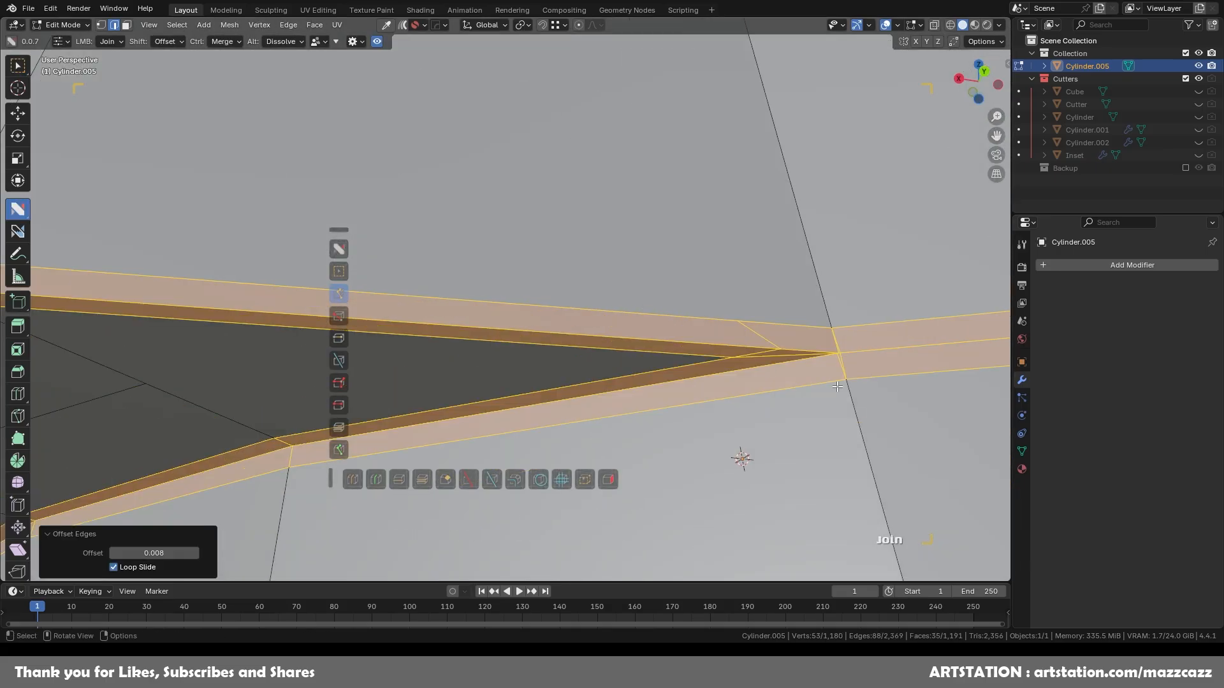
# Step: Select all sharp edges of the body
pyautogui.scroll(-8, 614, 306)
pyautogui.moveTo(614, 306); pyautogui.dragTo(648, 304, button='middle')
pyautogui.press('2')
pyautogui.press('a')
pyautogui.hotkey('alt', 'a')
pyautogui.keyDown('alt'); pyautogui.click(591, 286); pyautogui.keyUp('alt')
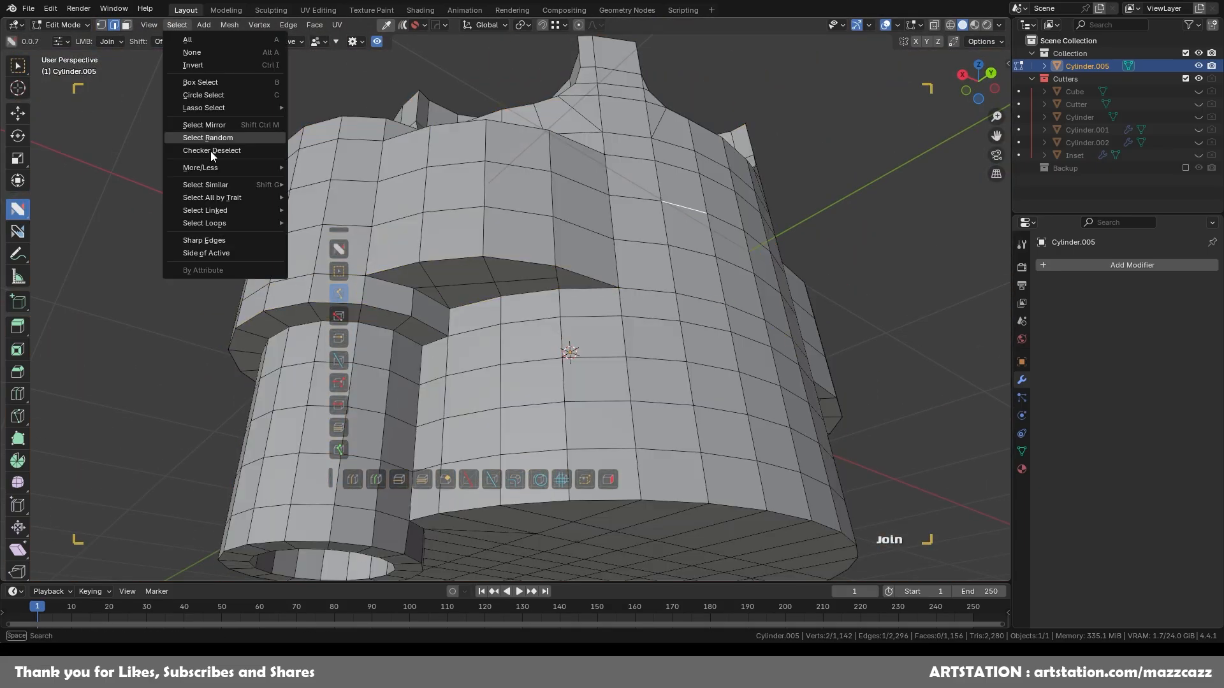
pyautogui.moveTo(761, 254); pyautogui.dragTo(612, 338, button='middle')
pyautogui.scroll(4, 612, 338)
# Step: Try offsetting the selected sharp edges and preview the body with a level 2 subdivision
pyautogui.keyDown('shift'); pyautogui.moveTo(615, 367); pyautogui.dragTo(659, 393); pyautogui.keyUp('shift')
pyautogui.click(659, 392)
pyautogui.press('Tab')
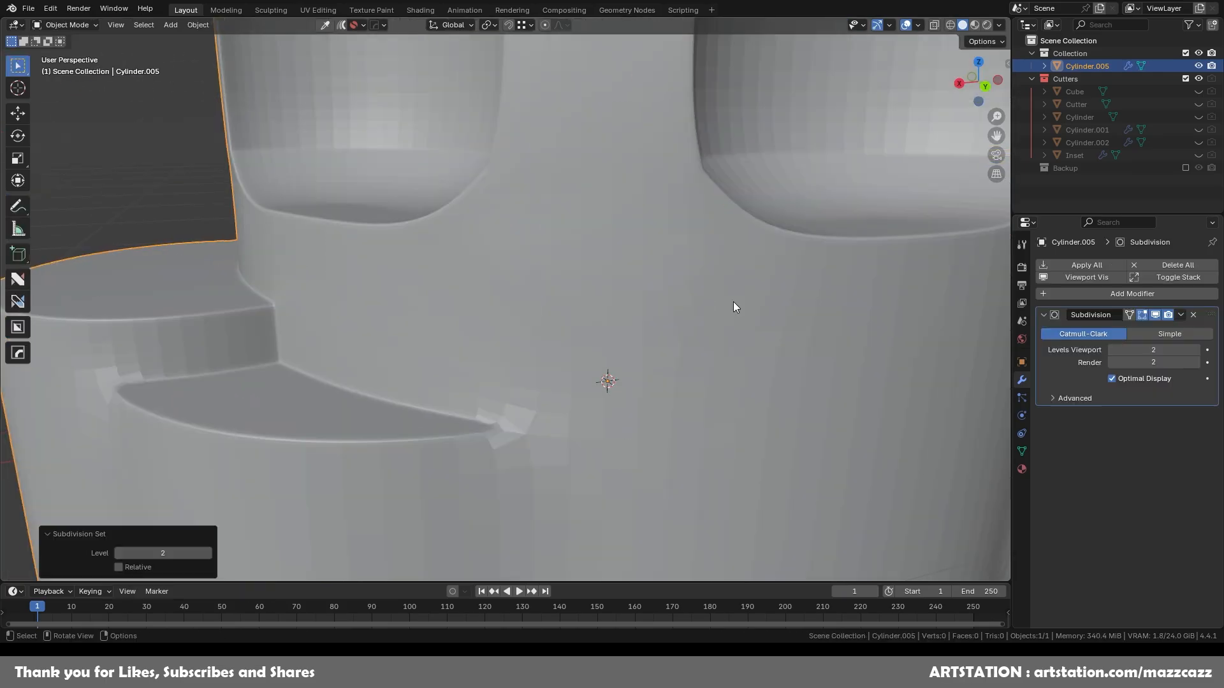
pyautogui.scroll(-4, 734, 303)
pyautogui.hotkey('ctrl', '2')
pyautogui.rightClick(733, 303)
pyautogui.click(742, 306)
pyautogui.click(904, 309)
pyautogui.moveTo(905, 310)
pyautogui.mouseDown(button='middle')
pyautogui.moveTo(552, 382)
pyautogui.moveTo(633, 363)
pyautogui.mouseUp(button='middle')
pyautogui.hotkey('ctrl', 'z')
pyautogui.hotkey('ctrl', 'z')
pyautogui.hotkey('ctrl', 'z')
pyautogui.hotkey('ctrl', 'z')
# Step: Offset the sharp edges into support loops with Loop Slide off and adjust the offset width
pyautogui.moveTo(558, 297); pyautogui.dragTo(693, 324, button='middle')
pyautogui.moveTo(653, 360)
pyautogui.mouseDown(button='middle')
pyautogui.moveTo(631, 250)
pyautogui.moveTo(656, 338)
pyautogui.mouseUp(button='middle')
pyautogui.scroll(6, 650, 331)
pyautogui.keyDown('shift'); pyautogui.moveTo(656, 338); pyautogui.dragTo(663, 347); pyautogui.keyUp('shift')
pyautogui.scroll(-1, 663, 347)
pyautogui.click(113, 567)
pyautogui.moveTo(577, 408); pyautogui.dragTo(639, 343, button='middle')
pyautogui.scroll(5, 628, 331)
pyautogui.scroll(-4, 631, 334)
pyautogui.scroll(-5, 638, 343)
pyautogui.click(125, 553)
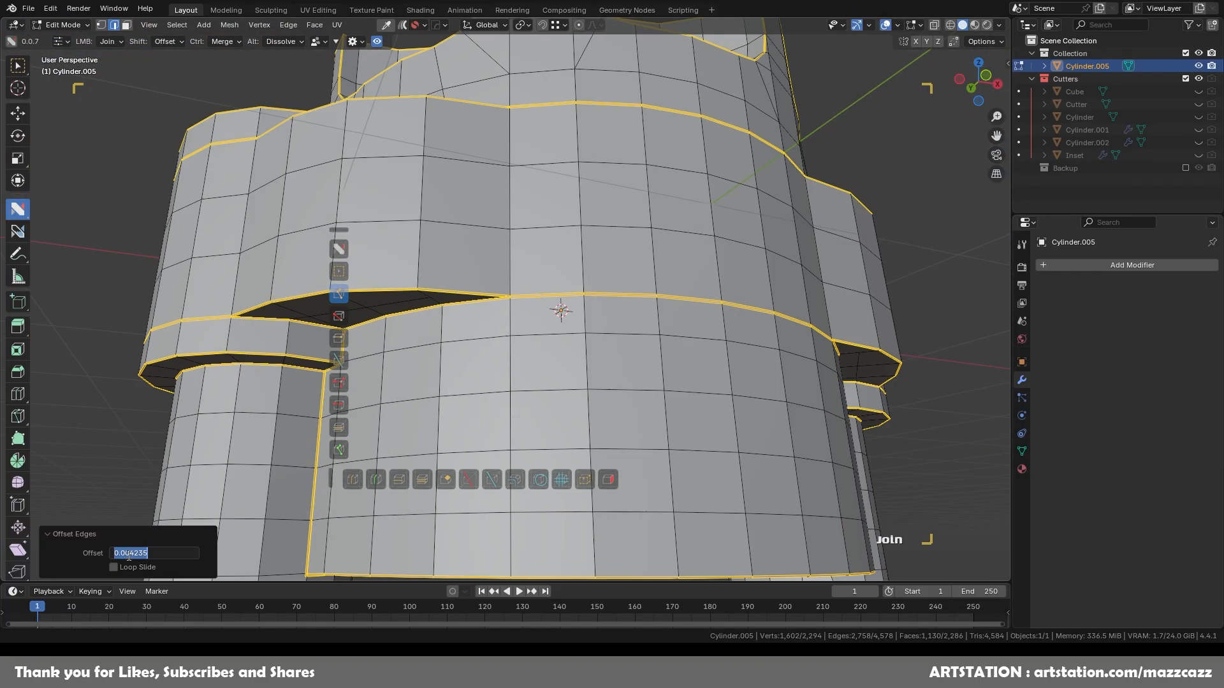
pyautogui.press('Return')
# Step: Merge the stray support-loop vertices at the pointed tips of the ledge At Last
pyautogui.scroll(3, 574, 319)
pyautogui.moveTo(574, 319); pyautogui.dragTo(606, 300, button='middle')
pyautogui.scroll(2, 612, 319)
pyautogui.click(644, 430)
pyautogui.press('1')
pyautogui.scroll(4, 604, 227)
pyautogui.press('m')
pyautogui.press('l')
pyautogui.scroll(-5, 638, 143)
pyautogui.moveTo(694, 169); pyautogui.dragTo(532, 296, button='middle')
pyautogui.scroll(4, 531, 298)
pyautogui.click(530, 301)
pyautogui.scroll(-2, 528, 297)
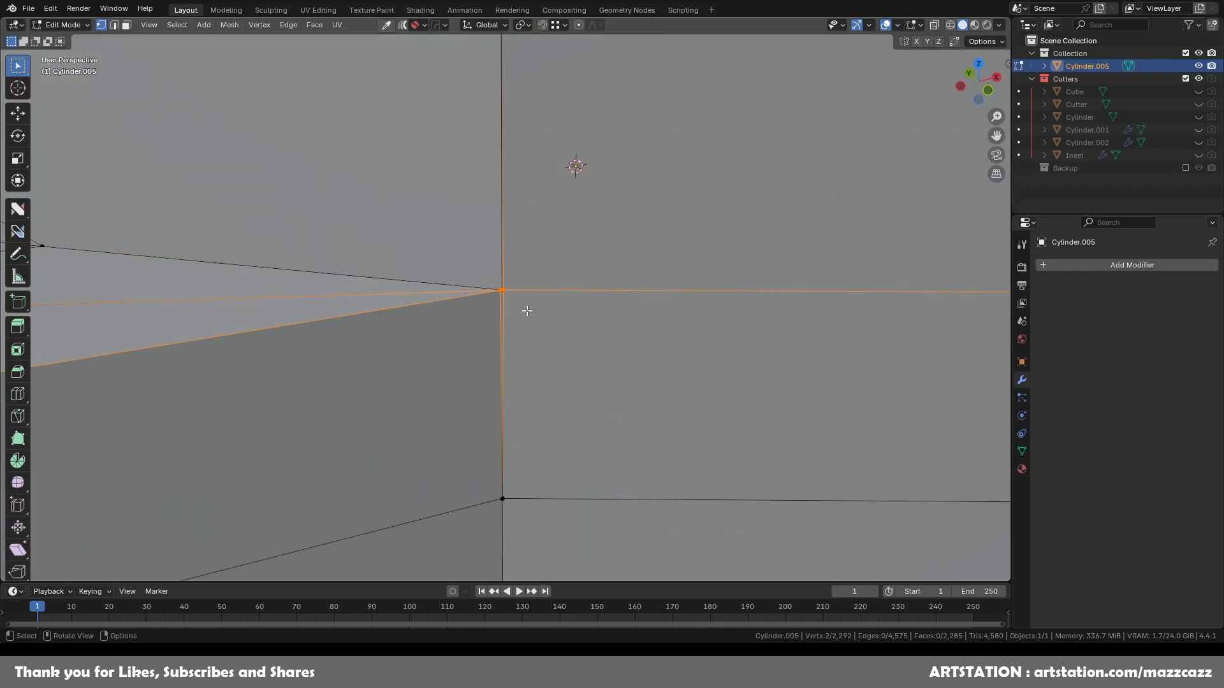
# Step: Symmetrize the body mesh to carry the merged ledge tips over to the other side
pyautogui.scroll(-5, 528, 287)
pyautogui.scroll(-3, 637, 382)
pyautogui.hotkey('alt', 'x')
pyautogui.scroll(5, 582, 378)
pyautogui.press('2')
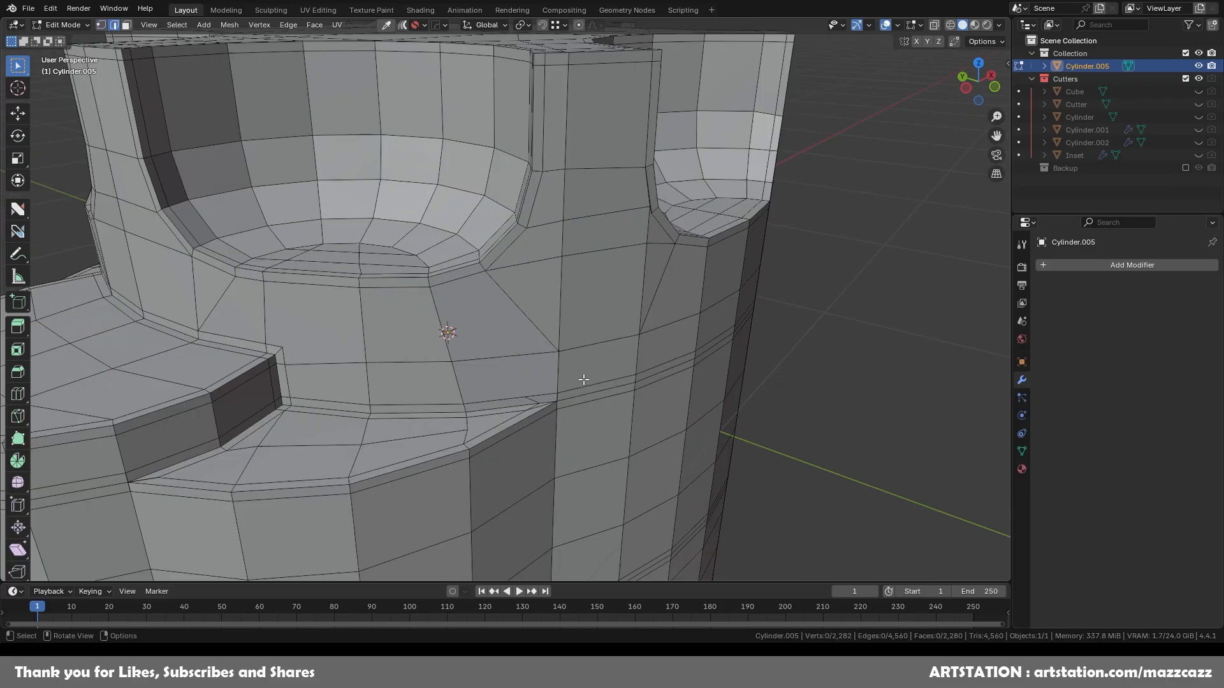
# Step: Highlight tris and n-gons with Analyze and join the vertices from the notch corner down to the ledge's upper support loop
pyautogui.scroll(2, 582, 378)
pyautogui.click(18, 209)
pyautogui.click(609, 480)
pyautogui.scroll(-5, 500, 191)
pyautogui.keyDown('alt'); pyautogui.click(518, 226); pyautogui.keyUp('alt')
pyautogui.moveTo(479, 179); pyautogui.dragTo(521, 346)
pyautogui.moveTo(529, 344); pyautogui.dragTo(596, 268, button='middle')
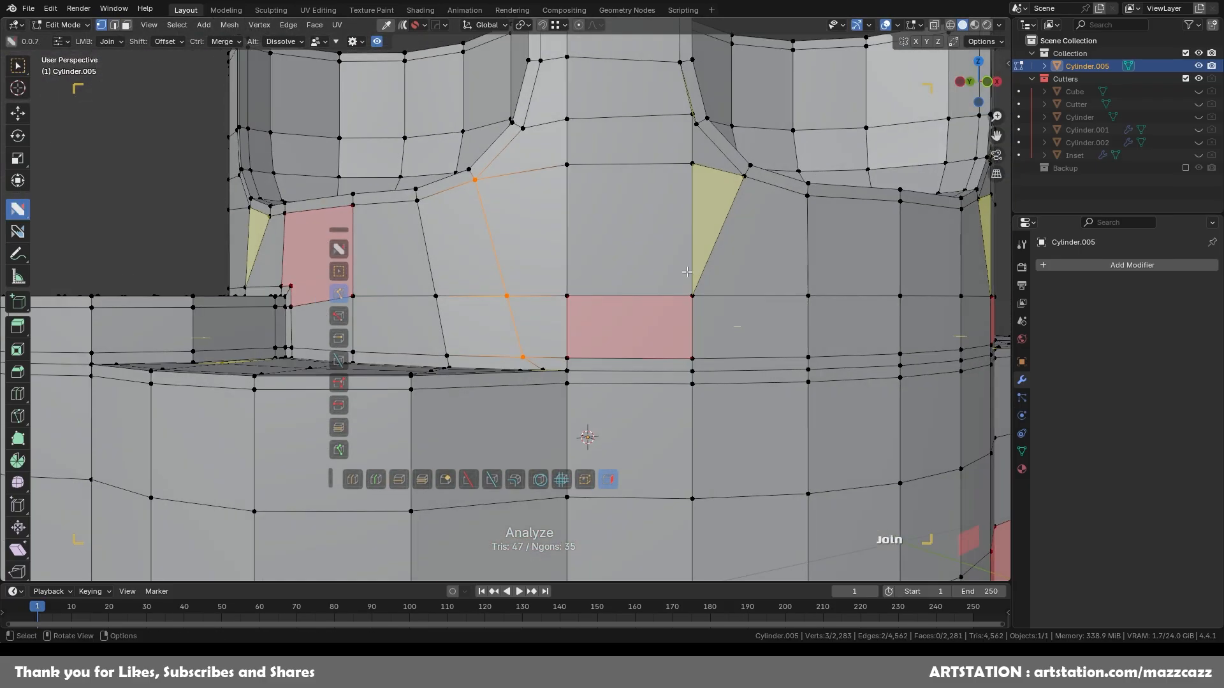
# Step: Symmetrize the mesh along X and Y in the - to + direction
pyautogui.scroll(7, 591, 376)
pyautogui.moveTo(733, 299); pyautogui.dragTo(759, 292, button='middle')
pyautogui.hotkey('alt', 'x')
pyautogui.scroll(-5, 702, 268)
pyautogui.scroll(6, 611, 233)
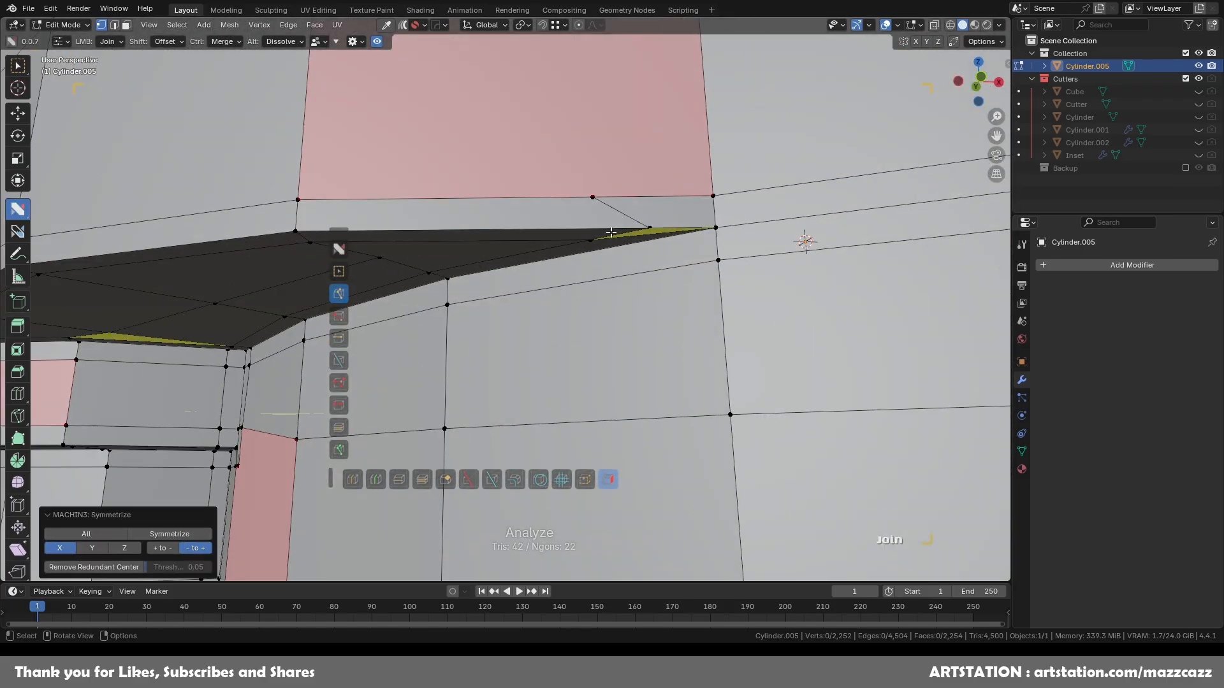
pyautogui.scroll(-6, 703, 214)
pyautogui.hotkey('alt', 'x')
pyautogui.hotkey('alt', 'x')
pyautogui.scroll(4, 637, 287)
pyautogui.moveTo(637, 268)
pyautogui.mouseDown(button='middle')
pyautogui.moveTo(663, 357)
pyautogui.moveTo(638, 255)
pyautogui.mouseUp(button='middle')
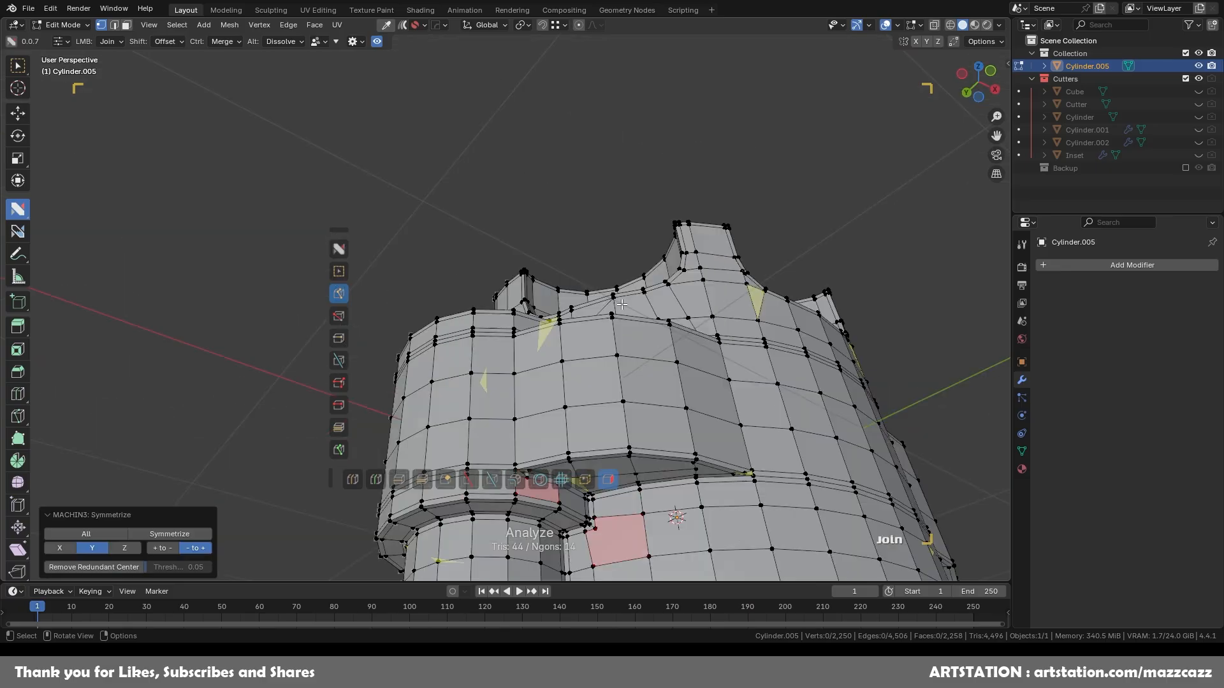
# Step: Join and merge the vertices around the ledge's tip and symmetrize the mesh again
pyautogui.scroll(4, 627, 383)
pyautogui.moveTo(705, 357); pyautogui.dragTo(812, 389)
pyautogui.scroll(5, 627, 287)
pyautogui.keyDown('ctrl'); pyautogui.moveTo(574, 169); pyautogui.dragTo(478, 172); pyautogui.keyUp('ctrl')
pyautogui.scroll(-8, 510, 242)
pyautogui.hotkey('alt', 'x')
pyautogui.hotkey('alt', 'x')
pyautogui.moveTo(561, 306); pyautogui.dragTo(579, 405, button='middle')
pyautogui.hotkey('alt', 'x')
# Step: Add a level 2 subdivision to the body and inspect the smoothed surface at the ledge tips
pyautogui.scroll(4, 578, 404)
pyautogui.press('Tab')
pyautogui.hotkey('ctrl', '2')
pyautogui.scroll(-4, 592, 264)
pyautogui.click(696, 218)
pyautogui.moveTo(592, 264); pyautogui.dragTo(596, 212, button='middle')
pyautogui.scroll(4, 593, 380)
pyautogui.scroll(-4, 523, 199)
pyautogui.scroll(6, 595, 212)
pyautogui.moveTo(593, 273); pyautogui.dragTo(607, 189, button='middle')
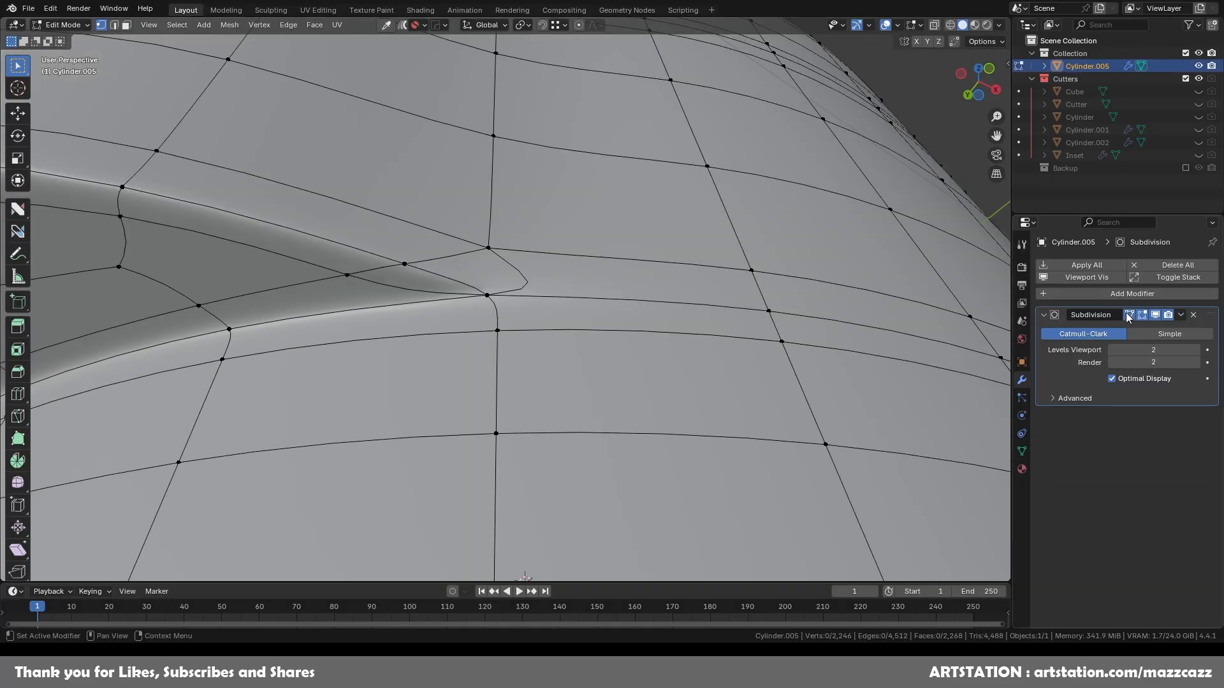
# Step: Hide the subdivision display, merge the loose support vertex into the ledge's tip corner, and restore the display
pyautogui.click(1155, 315)
pyautogui.click(1155, 315)
pyautogui.click(1155, 315)
pyautogui.moveTo(497, 306); pyautogui.dragTo(482, 280, button='middle')
pyautogui.click(450, 275)
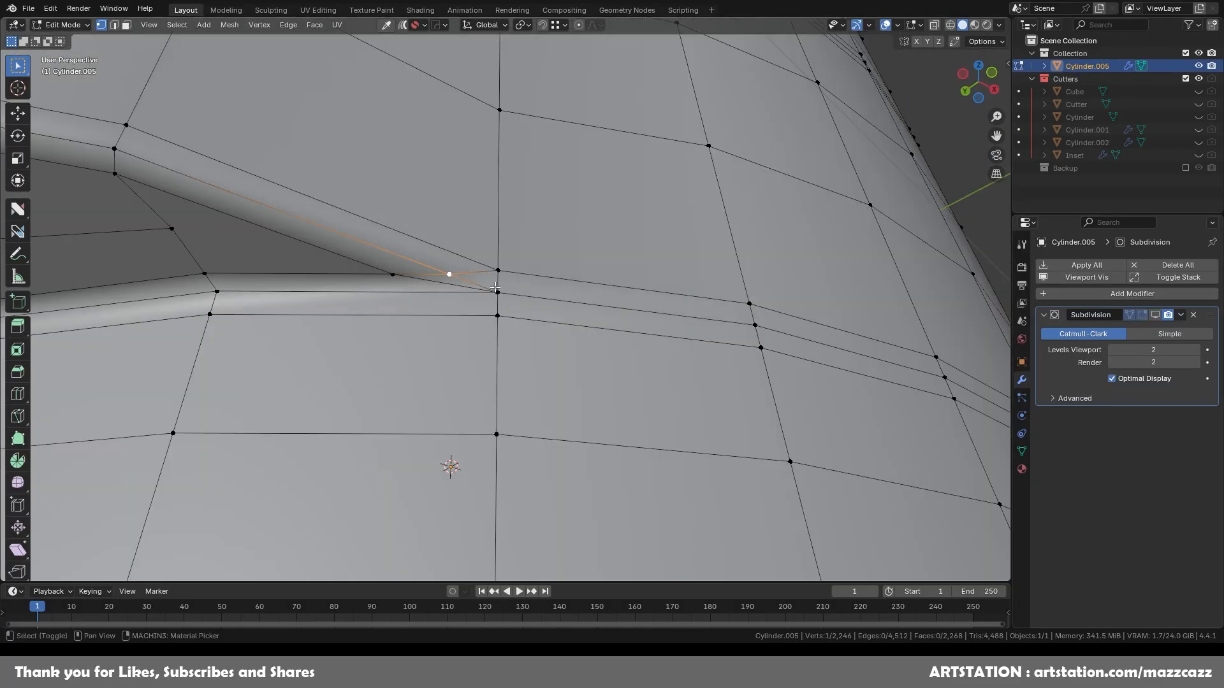
pyautogui.click(1155, 315)
pyautogui.press('Tab')
pyautogui.scroll(-6, 747, 260)
pyautogui.scroll(4, 595, 236)
pyautogui.moveTo(595, 236); pyautogui.dragTo(570, 324, button='middle')
# Step: Clean up the excess vertices around the upper ledge's tip with the subdivision display hidden, and restore the display
pyautogui.press('Tab')
pyautogui.click(1155, 315)
pyautogui.keyDown('shift'); pyautogui.click(391, 413); pyautogui.keyUp('shift')
pyautogui.press('1')
pyautogui.moveTo(482, 407); pyautogui.dragTo(425, 342, button='middle')
pyautogui.click(413, 404)
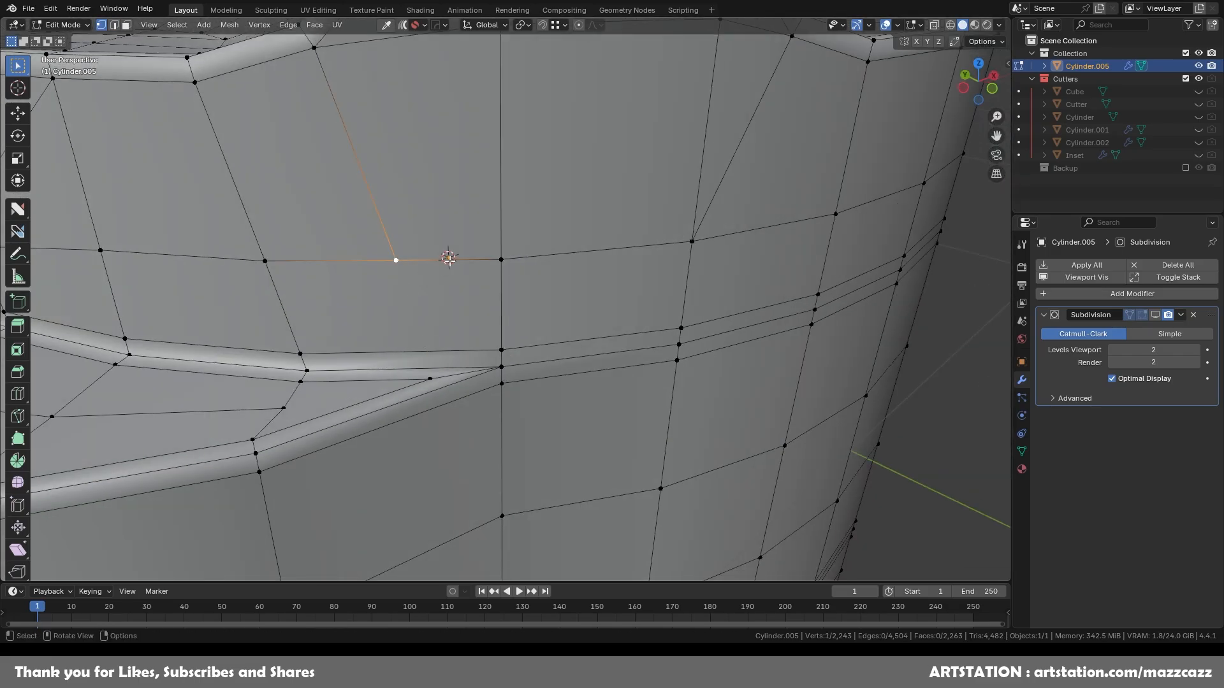
pyautogui.scroll(-4, 449, 260)
pyautogui.click(1155, 315)
pyautogui.scroll(2, 816, 446)
pyautogui.press('Tab')
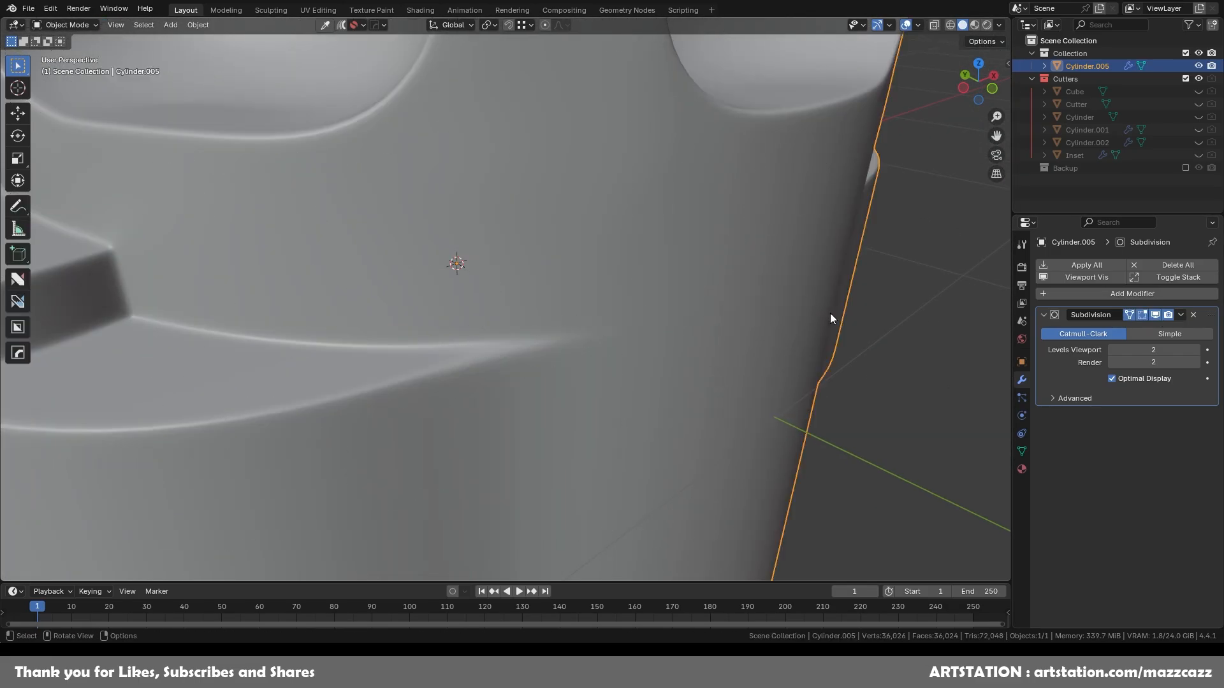
# Step: Symmetrize the corrected mesh, check its smoothed shading, and save the file
pyautogui.scroll(-5, 496, 258)
pyautogui.moveTo(496, 257); pyautogui.dragTo(396, 406, button='middle')
pyautogui.press('Tab')
pyautogui.hotkey('alt', 'x')
pyautogui.press('Tab')
pyautogui.scroll(3, 683, 324)
pyautogui.press('Tab')
pyautogui.moveTo(684, 324); pyautogui.dragTo(484, 255, button='middle')
pyautogui.press('Tab')
pyautogui.hotkey('ctrl', 's')
# Step: Merge the extra vertex into its neighbour at the corner where the ledge meets the side cylinder's collar
pyautogui.press('Tab')
pyautogui.click(1155, 315)
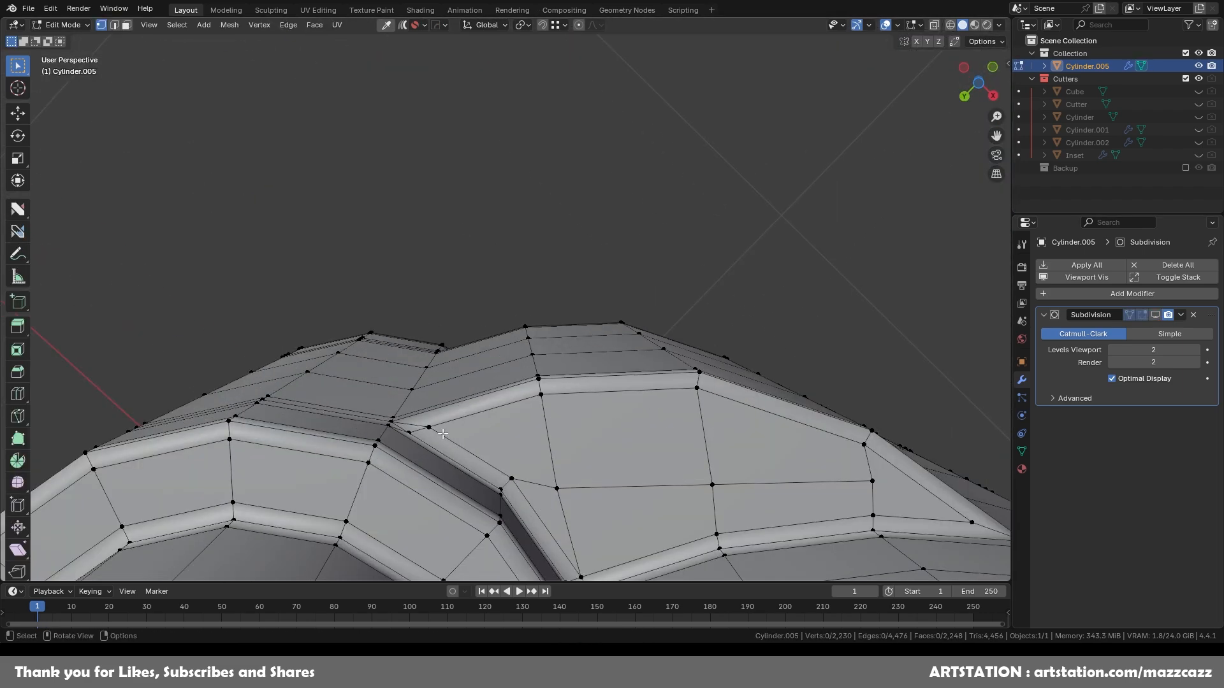
pyautogui.scroll(5, 446, 383)
pyautogui.click(411, 442)
pyautogui.keyDown('shift'); pyautogui.click(390, 439); pyautogui.keyUp('shift')
pyautogui.press('1')
pyautogui.click(1155, 315)
pyautogui.press('Tab')
# Step: Symmetrize the mesh along X in the - to + direction and save the file
pyautogui.scroll(-5, 664, 316)
pyautogui.press('Tab')
pyautogui.hotkey('alt', 'x')
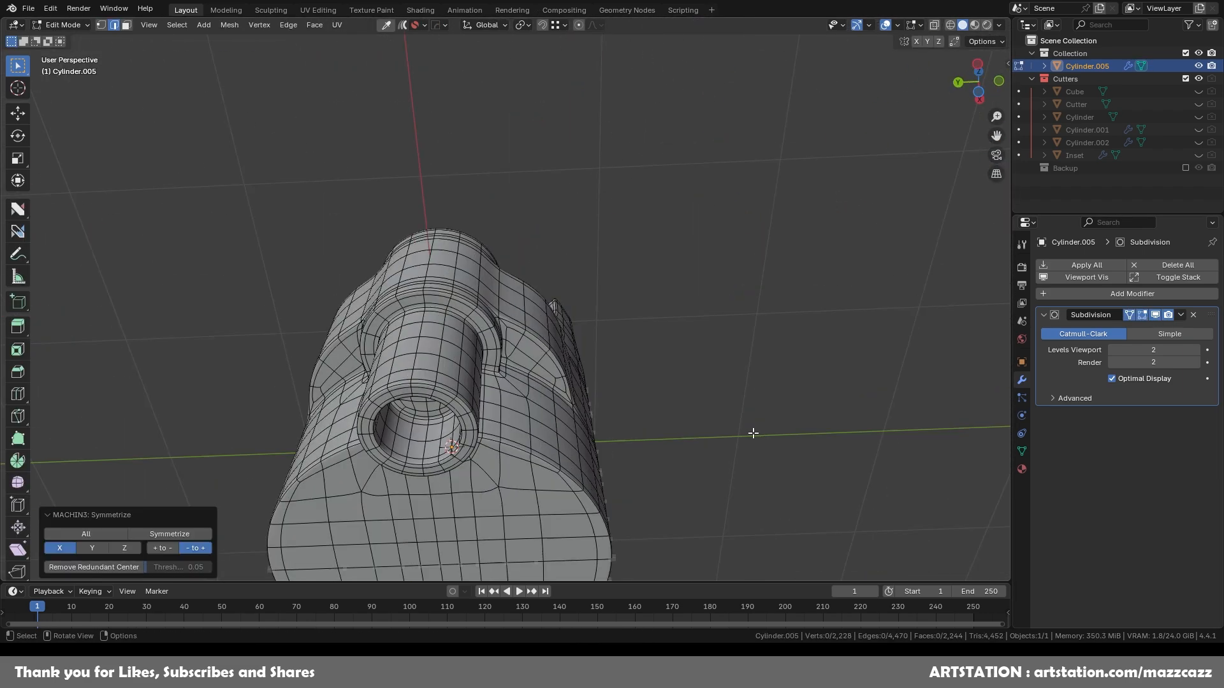
pyautogui.press('Tab')
pyautogui.hotkey('ctrl', 's')
# Step: Hide the subdivision display and select all faces of the star-shaped top surface with circle select
pyautogui.moveTo(717, 415); pyautogui.dragTo(646, 432, button='middle')
pyautogui.scroll(-3, 645, 431)
pyautogui.click(605, 306)
pyautogui.press('Tab')
pyautogui.click(1155, 315)
pyautogui.keyDown('shift'); pyautogui.moveTo(565, 222); pyautogui.dragTo(500, 300, button='middle'); pyautogui.keyUp('shift')
pyautogui.scroll(1, 500, 300)
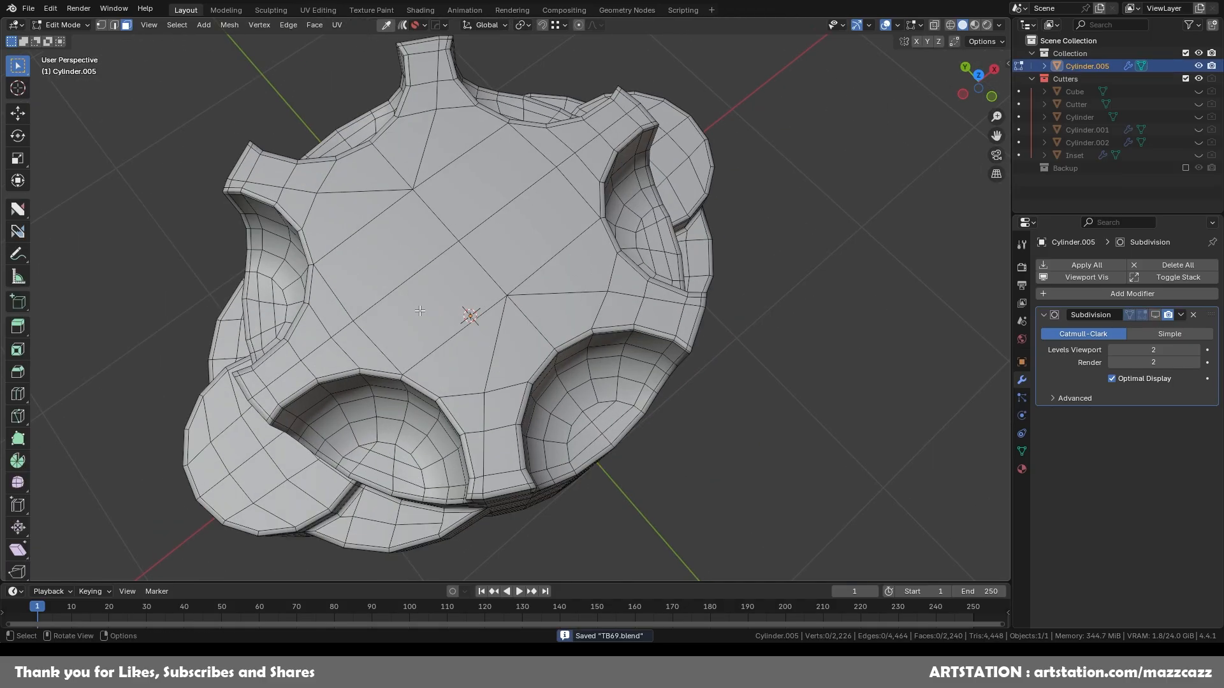
pyautogui.keyDown('shift'); pyautogui.moveTo(297, 357); pyautogui.dragTo(498, 223, button='middle'); pyautogui.keyUp('shift')
pyautogui.scroll(4, 499, 223)
pyautogui.click(394, 286)
pyautogui.keyDown('shift'); pyautogui.moveTo(411, 316); pyautogui.dragTo(499, 236); pyautogui.keyUp('shift')
pyautogui.scroll(-1, 946, 290)
pyautogui.keyDown('shift'); pyautogui.moveTo(947, 306); pyautogui.dragTo(904, 352); pyautogui.keyUp('shift')
pyautogui.scroll(-2, 905, 352)
pyautogui.keyDown('shift'); pyautogui.moveTo(905, 352); pyautogui.dragTo(492, 502, button='middle'); pyautogui.keyUp('shift')
pyautogui.keyDown('shift'); pyautogui.moveTo(469, 363); pyautogui.dragTo(473, 165); pyautogui.keyUp('shift')
pyautogui.keyDown('shift'); pyautogui.moveTo(137, 179); pyautogui.dragTo(57, 151); pyautogui.keyUp('shift')
pyautogui.keyDown('shift'); pyautogui.moveTo(58, 152); pyautogui.dragTo(330, 326, button='middle'); pyautogui.keyUp('shift')
pyautogui.scroll(2, 593, 229)
pyautogui.keyDown('shift'); pyautogui.moveTo(593, 229); pyautogui.dragTo(564, 109); pyautogui.keyUp('shift')
pyautogui.scroll(-2, 795, 346)
pyautogui.keyDown('shift'); pyautogui.moveTo(966, 446); pyautogui.dragTo(796, 346, button='middle'); pyautogui.keyUp('shift')
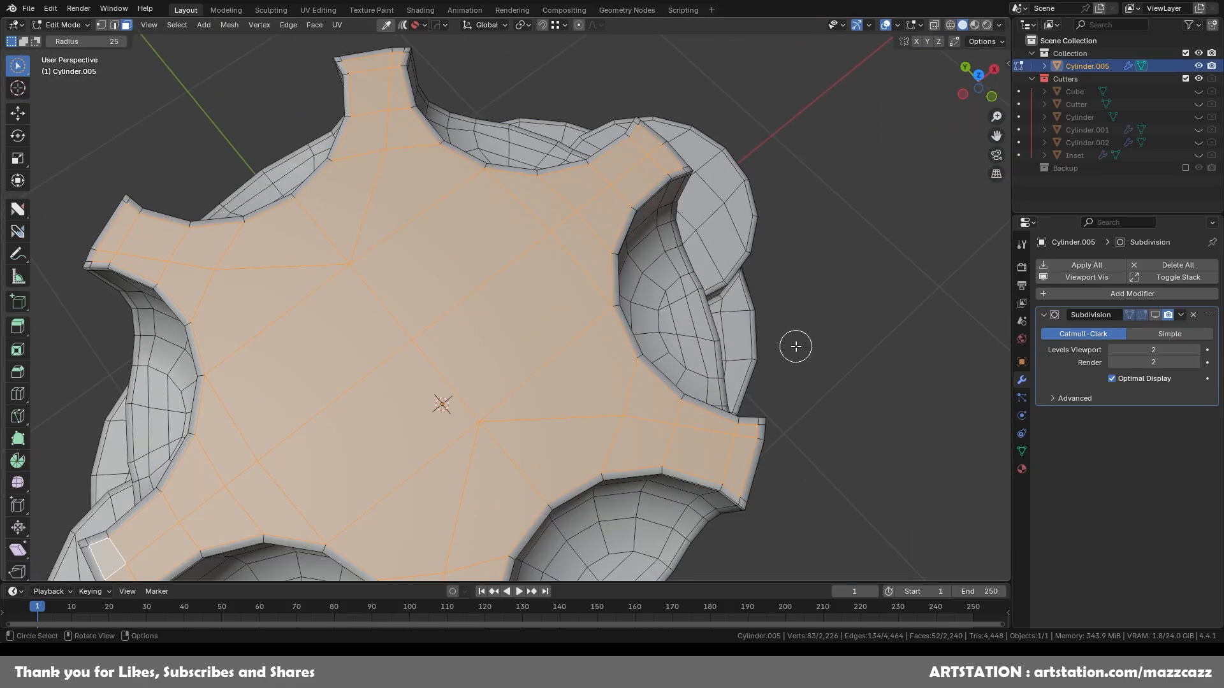
pyautogui.click(790, 341)
# Step: Try to recess the star-shaped top surface by insetting it 0.01992 m, extruding it inward about 0.034 m and insetting 0.007308 m
pyautogui.press('e')
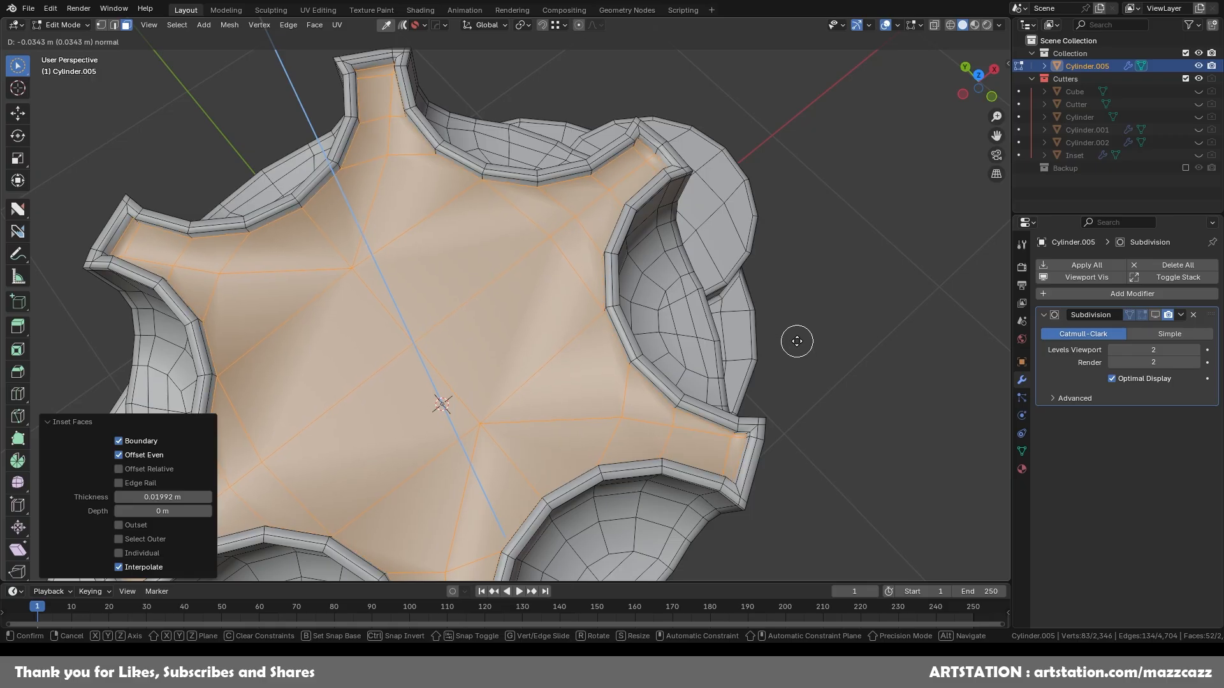
pyautogui.press('i')
pyautogui.click(795, 338)
pyautogui.scroll(4, 579, 323)
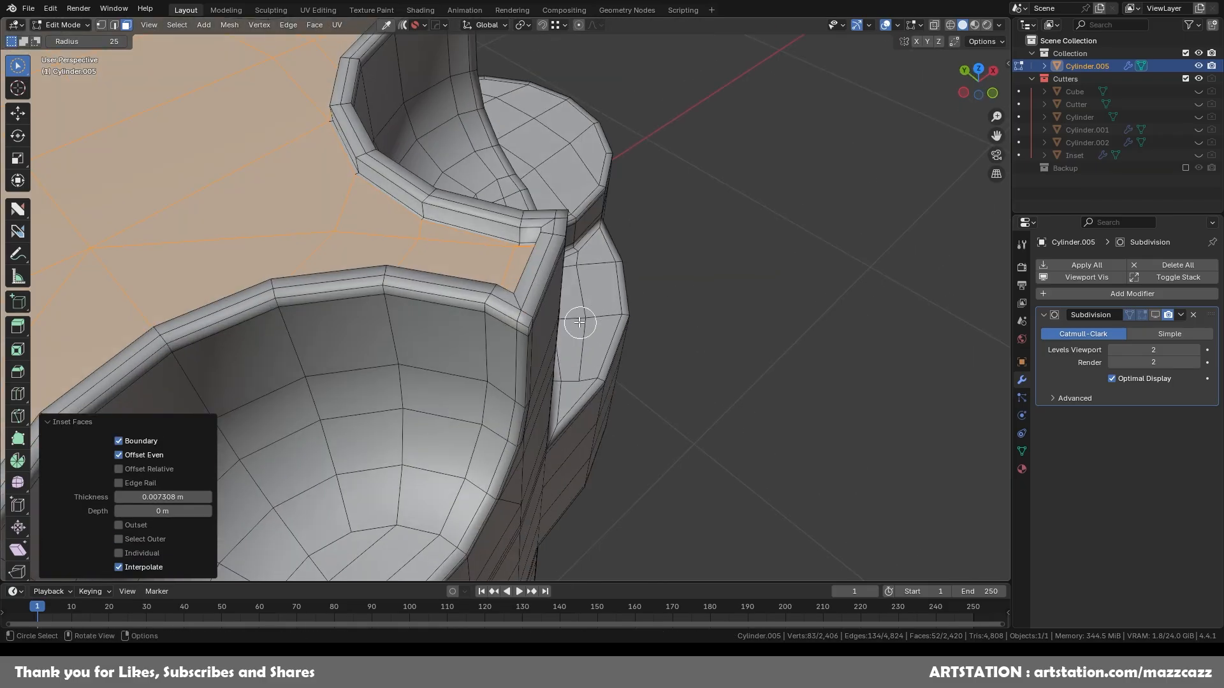
# Step: Check the smoothed shading of the recessed star-shaped top surface and save the file
pyautogui.scroll(-6, 421, 207)
pyautogui.press('Tab')
pyautogui.click(758, 277)
pyautogui.scroll(4, 625, 335)
pyautogui.hotkey('ctrl', 's')
pyautogui.moveTo(759, 278); pyautogui.dragTo(574, 371, button='middle')
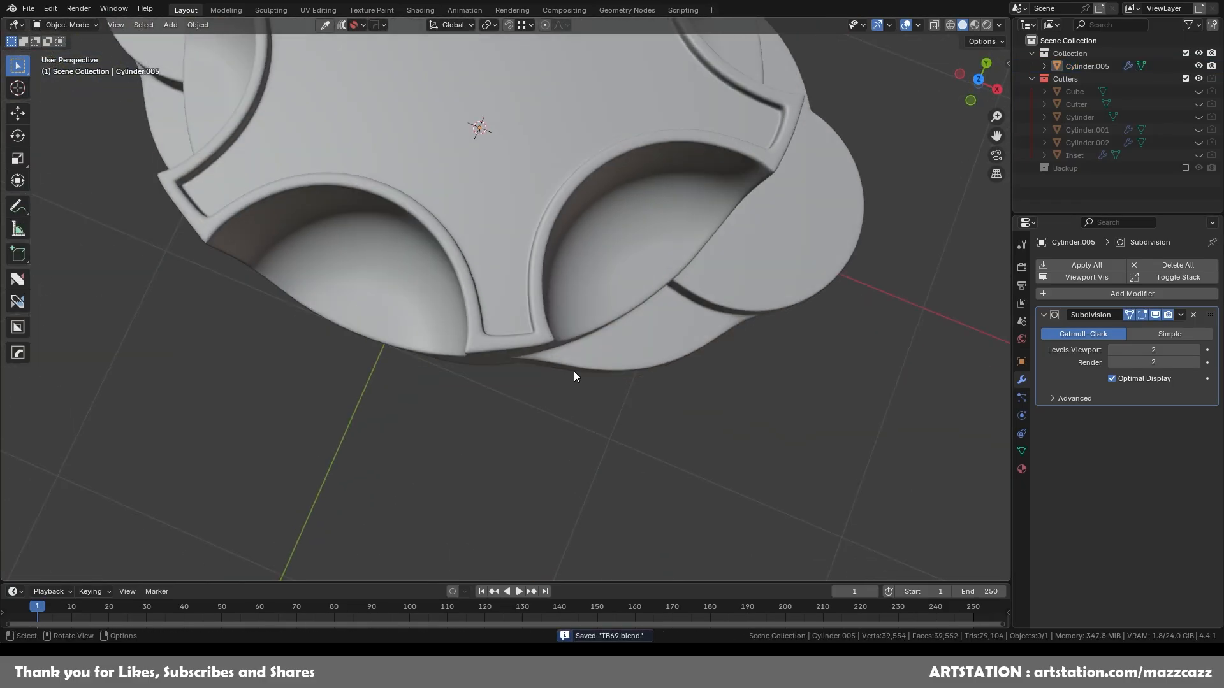
pyautogui.scroll(-4, 518, 295)
pyautogui.moveTo(518, 294); pyautogui.dragTo(529, 248, button='middle')
# Step: Undo the recess in the star-shaped top surface and save the file
pyautogui.hotkey('ctrl', 'z')
pyautogui.hotkey('ctrl', 'z')
pyautogui.hotkey('ctrl', 'z')
pyautogui.hotkey('ctrl', 'z')
pyautogui.hotkey('ctrl', 'z')
pyautogui.hotkey('ctrl', 'z')
pyautogui.press('Tab')
pyautogui.moveTo(695, 247); pyautogui.dragTo(590, 302, button='middle')
pyautogui.hotkey('ctrl', 's')
# Step: Examine the body's topology and smoothed surface up close, clear the selection and save the file
pyautogui.scroll(5, 591, 303)
pyautogui.press('Tab')
pyautogui.click(497, 307)
pyautogui.moveTo(497, 307); pyautogui.dragTo(542, 255, button='middle')
pyautogui.scroll(5, 542, 306)
pyautogui.moveTo(541, 306); pyautogui.dragTo(571, 347, button='middle')
pyautogui.click(571, 347)
pyautogui.keyDown('shift'); pyautogui.click(669, 344); pyautogui.keyUp('shift')
pyautogui.hotkey('alt', 'a')
pyautogui.moveTo(670, 382); pyautogui.dragTo(695, 389, button='middle')
pyautogui.moveTo(1155, 315); pyautogui.dragTo(1130, 315)
pyautogui.press('Tab')
pyautogui.scroll(-8, 746, 344)
pyautogui.hotkey('ctrl', 's')
# Step: Round the central square block of faces on the underside with LoopTools Circle and inset it about 0.064 m
pyautogui.moveTo(746, 382); pyautogui.dragTo(404, 464, button='middle')
pyautogui.click(978, 79)
pyautogui.scroll(3, 768, 326)
pyautogui.hotkey('alt', 'a')
pyautogui.click(828, 209)
pyautogui.press('Tab')
pyautogui.moveTo(829, 209); pyautogui.dragTo(596, 185, button='middle')
pyautogui.press('Tab')
pyautogui.click(1154, 317)
pyautogui.click(979, 88)
pyautogui.scroll(4, 510, 255)
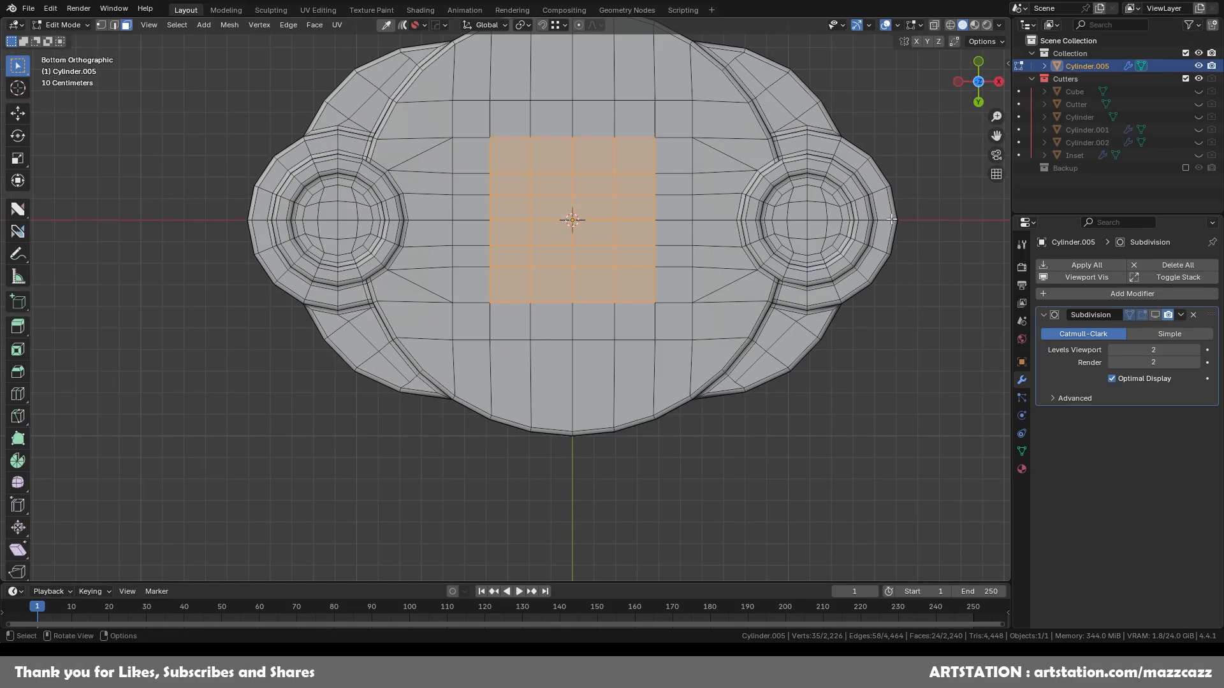
pyautogui.press('i')
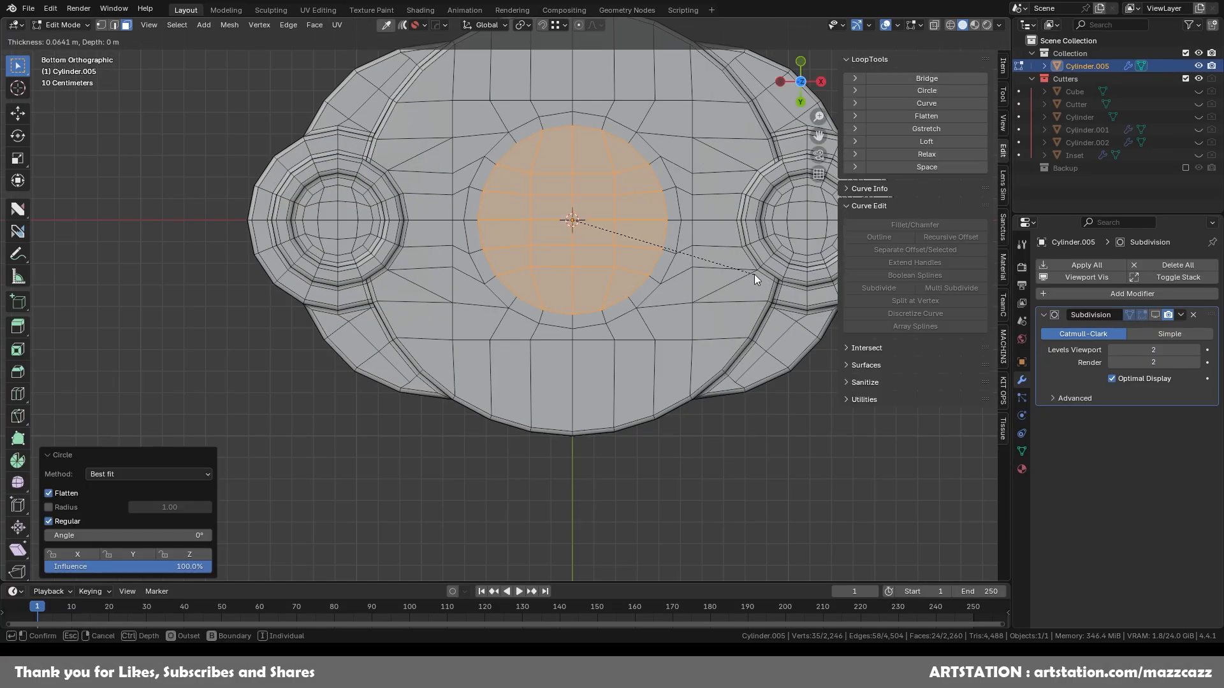
pyautogui.click(755, 274)
# Step: Extrude the circular underside faces 0.27899 m into the body and finish the recess with an inset floor and a support loop
pyautogui.moveTo(755, 274); pyautogui.dragTo(614, 372, button='middle')
pyautogui.press('e')
pyautogui.click(785, 324)
pyautogui.press('i')
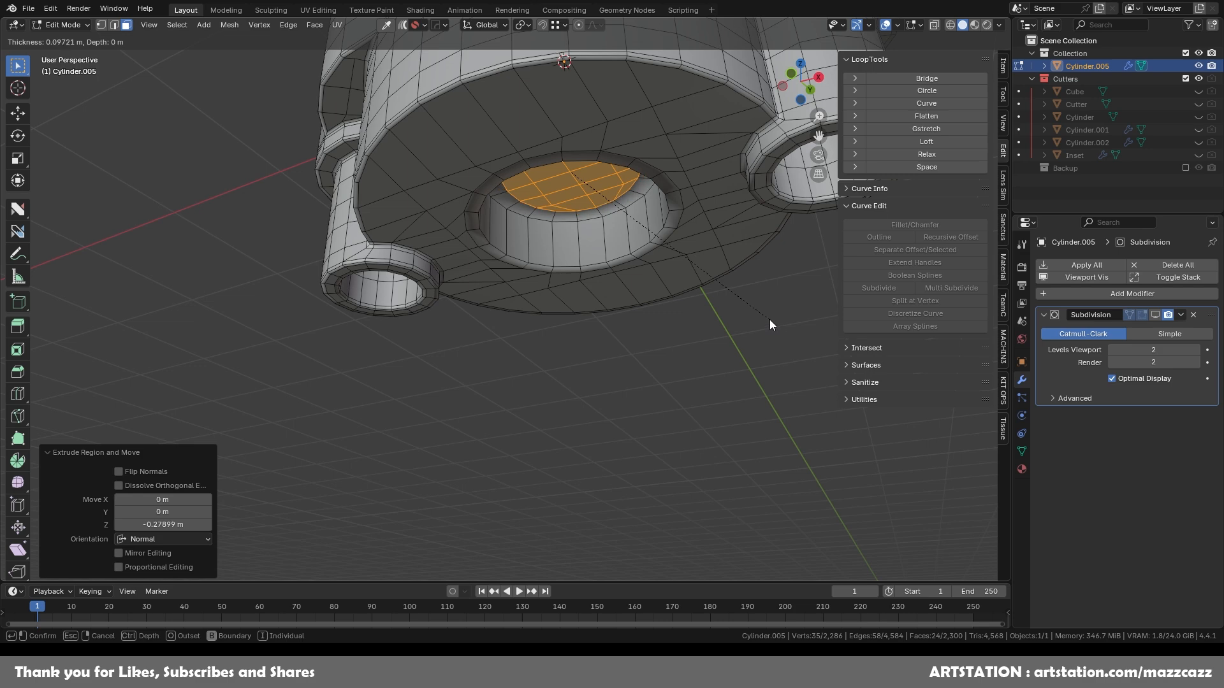
pyautogui.scroll(3, 594, 223)
pyautogui.hotkey('ctrl', 'r')
pyautogui.click(616, 239)
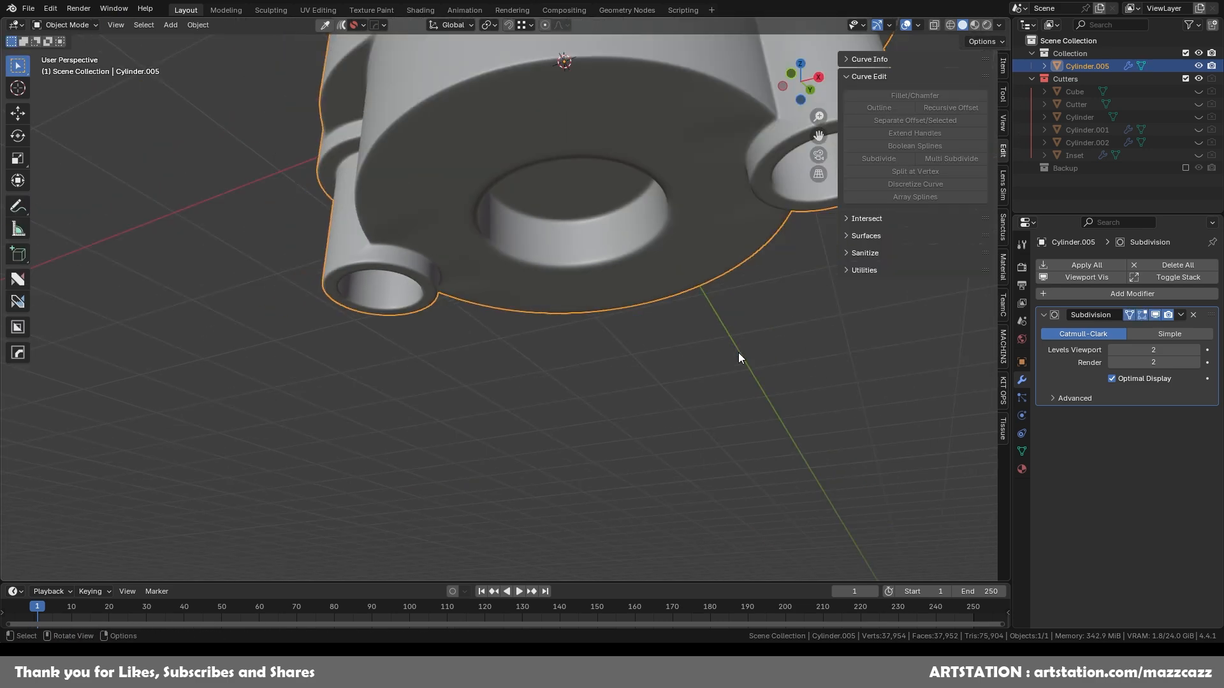
# Step: Check the smoothed shading of the circular underside recess and save the file
pyautogui.moveTo(738, 353); pyautogui.dragTo(746, 289, button='middle')
pyautogui.scroll(5, 598, 395)
pyautogui.scroll(-5, 626, 368)
pyautogui.hotkey('ctrl', 's')
pyautogui.scroll(4, 626, 368)
pyautogui.press('Tab')
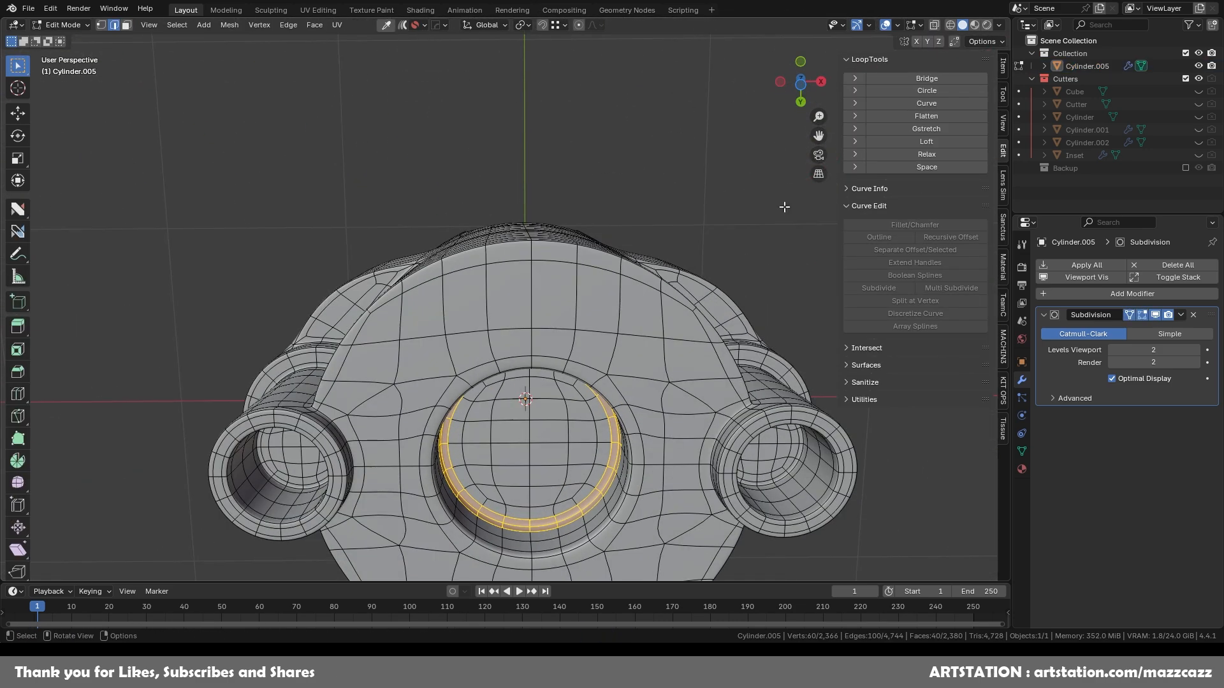
# Step: Bevel the outer edge loop around the underside recess to a width of 0.0183 m with the subdivision display hidden
pyautogui.scroll(-6, 746, 288)
pyautogui.press('Tab')
pyautogui.click(599, 365)
pyautogui.press('Tab')
pyautogui.scroll(6, 599, 366)
pyautogui.moveTo(644, 357); pyautogui.dragTo(652, 267, button='middle')
pyautogui.press('2')
pyautogui.click(651, 267)
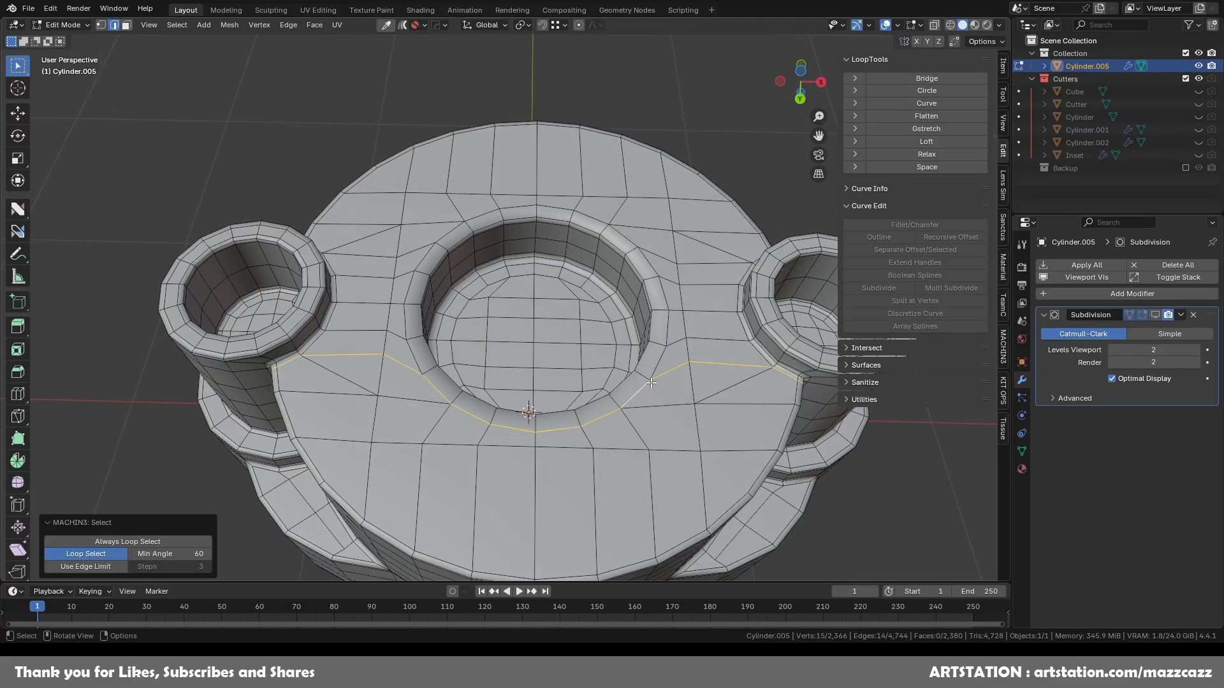
pyautogui.click(729, 336)
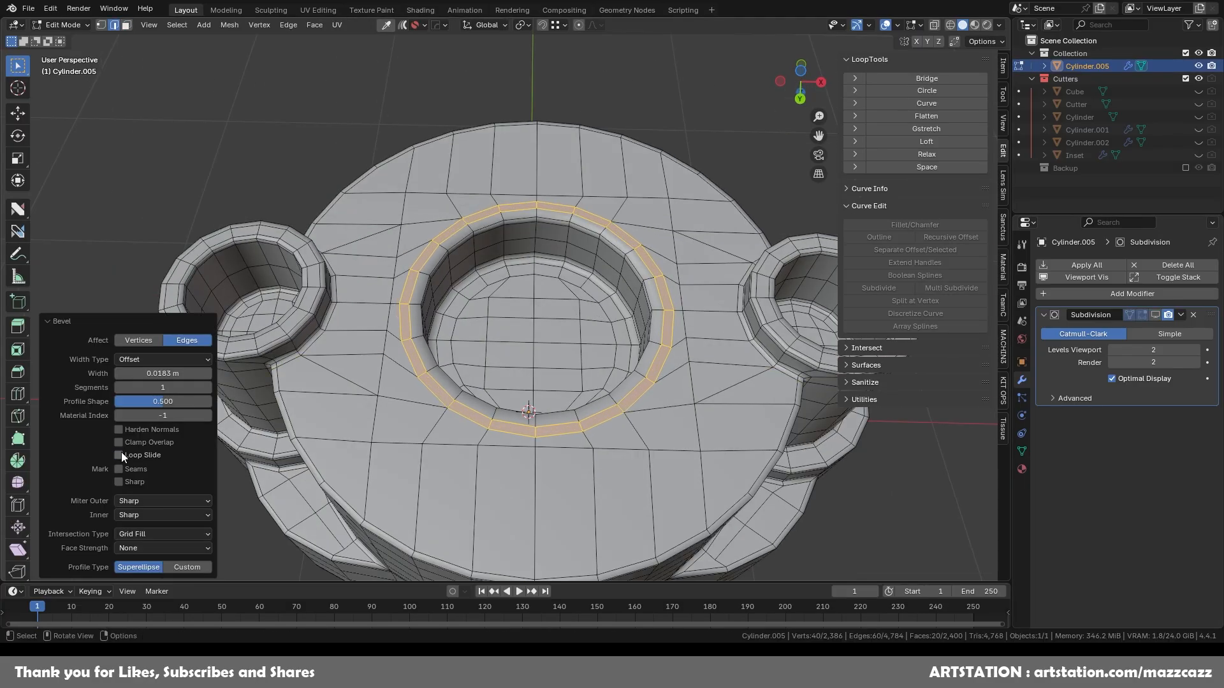
pyautogui.click(122, 457)
# Step: Inset the beveled ring of faces and extrude it into a narrow groove around the underside recess
pyautogui.scroll(3, 733, 363)
pyautogui.press('i')
pyautogui.click(724, 369)
pyautogui.moveTo(723, 373); pyautogui.dragTo(720, 322, button='middle')
pyautogui.press('e')
pyautogui.click(720, 335)
# Step: Add support loops inside the ring groove and run nSolve on the selected groove loops
pyautogui.scroll(5, 720, 335)
pyautogui.hotkey('ctrl', 'r')
pyautogui.moveTo(613, 362); pyautogui.dragTo(526, 328, button='middle')
pyautogui.hotkey('ctrl', 'r')
pyautogui.click(640, 491)
pyautogui.moveTo(640, 481)
pyautogui.mouseDown(button='middle')
pyautogui.moveTo(652, 511)
pyautogui.moveTo(663, 475)
pyautogui.mouseUp(button='middle')
pyautogui.keyDown('alt'); pyautogui.click(647, 515); pyautogui.keyUp('alt')
pyautogui.keyDown('alt'); pyautogui.keyDown('shift'); pyautogui.click(639, 530); pyautogui.keyUp('shift'); pyautogui.keyUp('alt')
pyautogui.rightClick(574, 354)
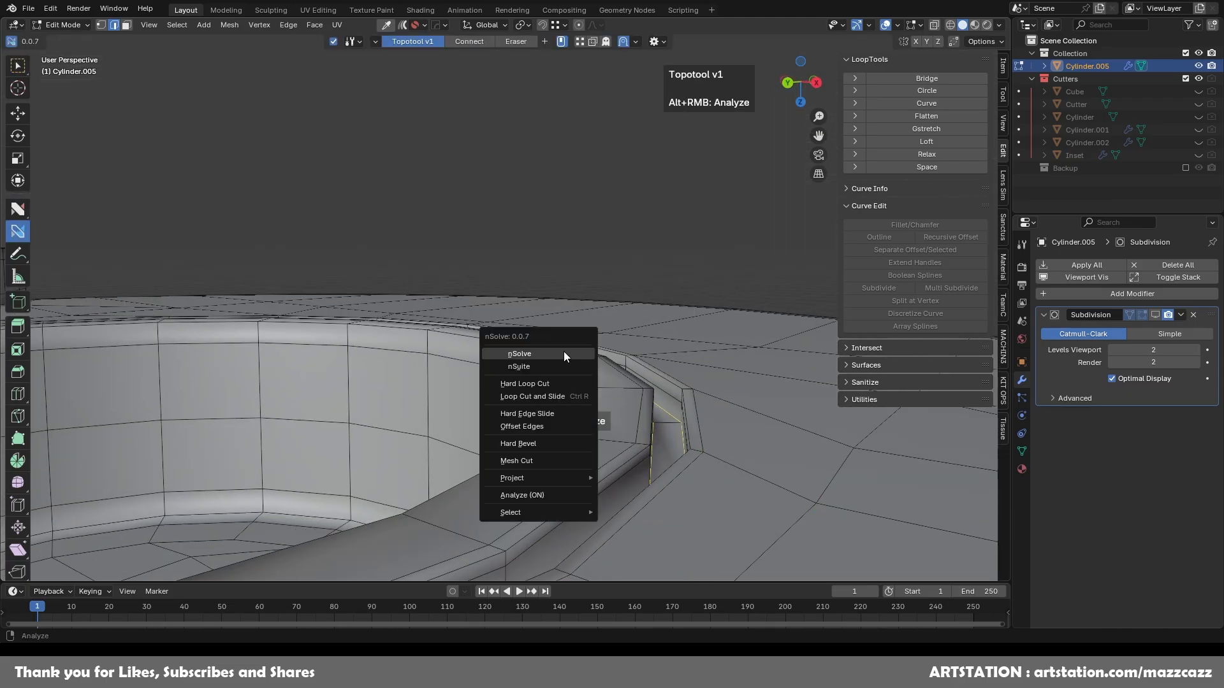
pyautogui.click(574, 354)
# Step: Check the smoothed shading of the groove around the underside recess and save the file
pyautogui.press('Tab')
pyautogui.hotkey('alt', 'a')
pyautogui.moveTo(701, 363); pyautogui.dragTo(650, 331, button='middle')
pyautogui.scroll(-8, 587, 357)
pyautogui.hotkey('ctrl', 's')
pyautogui.moveTo(568, 362); pyautogui.dragTo(622, 446, button='middle')
pyautogui.scroll(2, 600, 382)
# Step: Select matching four-by-two blocks of faces on the front and back of the lower cylinder with the subdivision display hidden
pyautogui.click(595, 371)
pyautogui.press('Tab')
pyautogui.click(1155, 315)
pyautogui.click(801, 81)
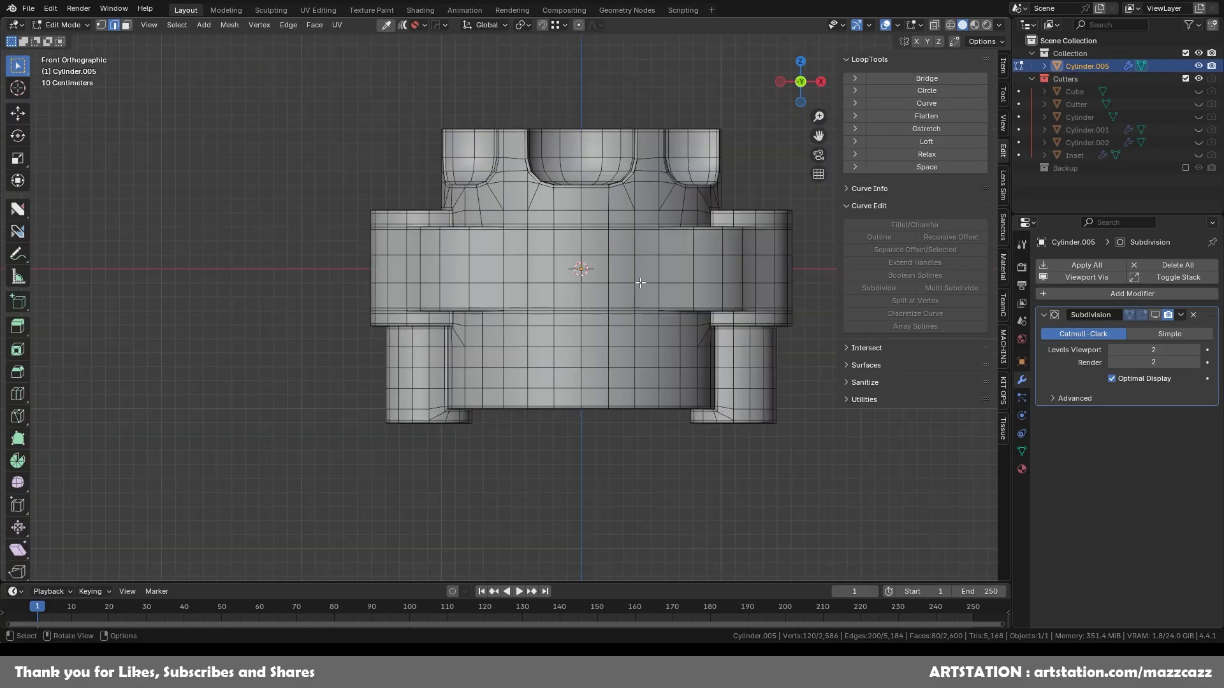
pyautogui.press('3')
pyautogui.moveTo(621, 379); pyautogui.dragTo(541, 357)
pyautogui.moveTo(587, 366)
pyautogui.mouseDown(button='middle')
pyautogui.moveTo(539, 357)
pyautogui.moveTo(593, 354)
pyautogui.mouseUp(button='middle')
pyautogui.keyDown('shift'); pyautogui.moveTo(542, 339); pyautogui.dragTo(628, 345); pyautogui.keyUp('shift')
pyautogui.moveTo(628, 357)
pyautogui.mouseDown(button='middle')
pyautogui.moveTo(691, 308)
pyautogui.moveTo(622, 357)
pyautogui.mouseUp(button='middle')
pyautogui.moveTo(542, 355); pyautogui.dragTo(622, 380)
pyautogui.moveTo(622, 376); pyautogui.dragTo(791, 367, button='middle')
pyautogui.keyDown('shift'); pyautogui.moveTo(542, 376); pyautogui.dragTo(638, 401); pyautogui.keyUp('shift')
pyautogui.moveTo(637, 396); pyautogui.dragTo(683, 399, button='middle')
# Step: Try to bridge the selected front and back faces into a rectangular through-slot
pyautogui.rightClick(683, 399)
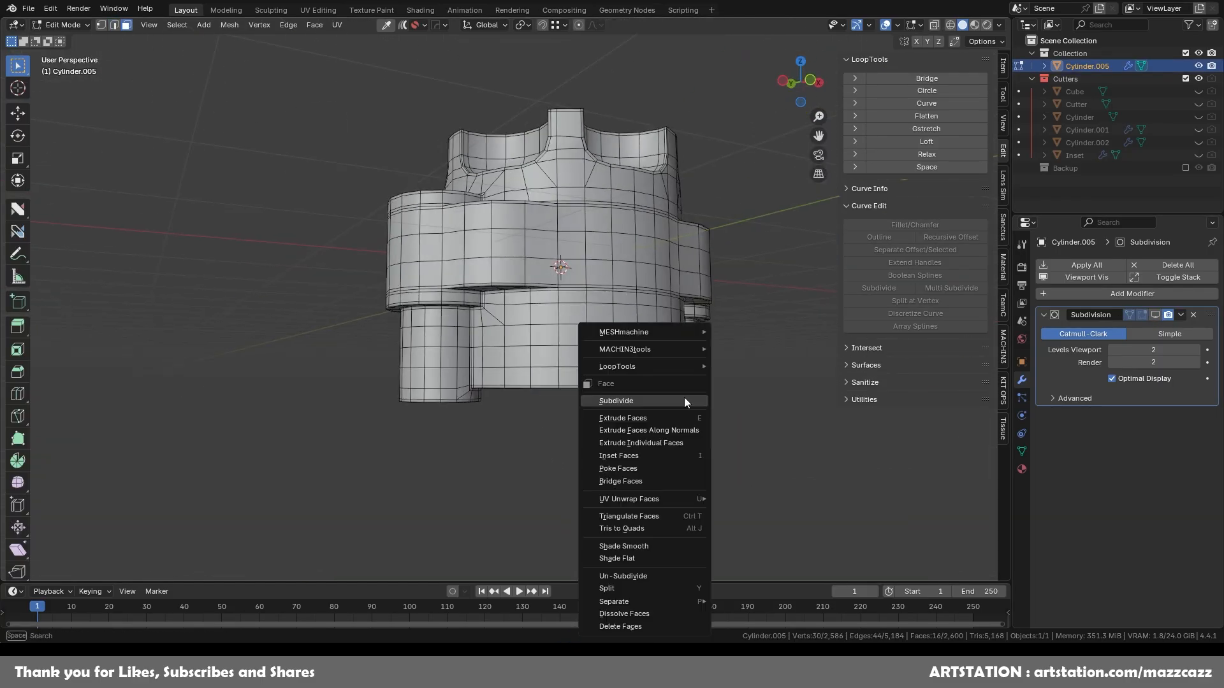
pyautogui.click(649, 483)
pyautogui.hotkey('ctrl', 'z')
pyautogui.scroll(3, 619, 377)
pyautogui.hotkey('ctrl', 'shift', 'z')
pyautogui.moveTo(619, 376); pyautogui.dragTo(471, 383, button='middle')
# Step: Try a loop cut at the edge of the through-slot, and undo both the cut and the bridge
pyautogui.hotkey('alt', 'a')
pyautogui.scroll(2, 472, 364)
pyautogui.hotkey('ctrl', 'r')
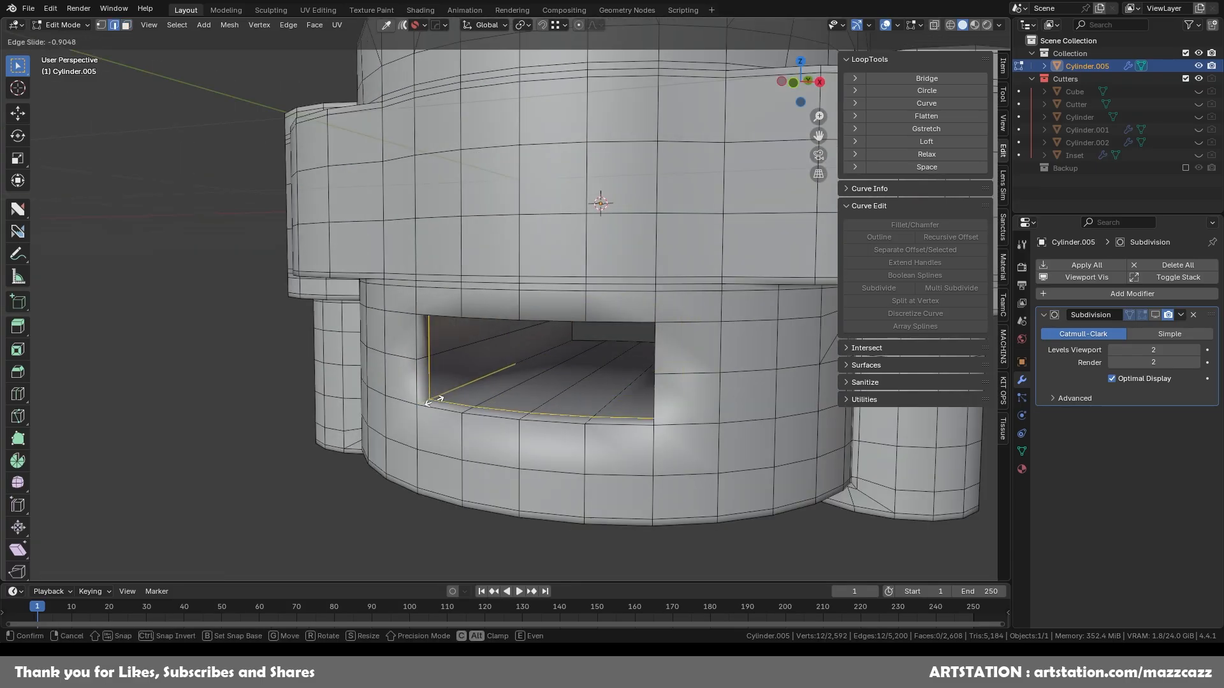
pyautogui.click(433, 400)
pyautogui.hotkey('ctrl', 'z')
pyautogui.hotkey('ctrl', 'z')
pyautogui.hotkey('ctrl', 'z')
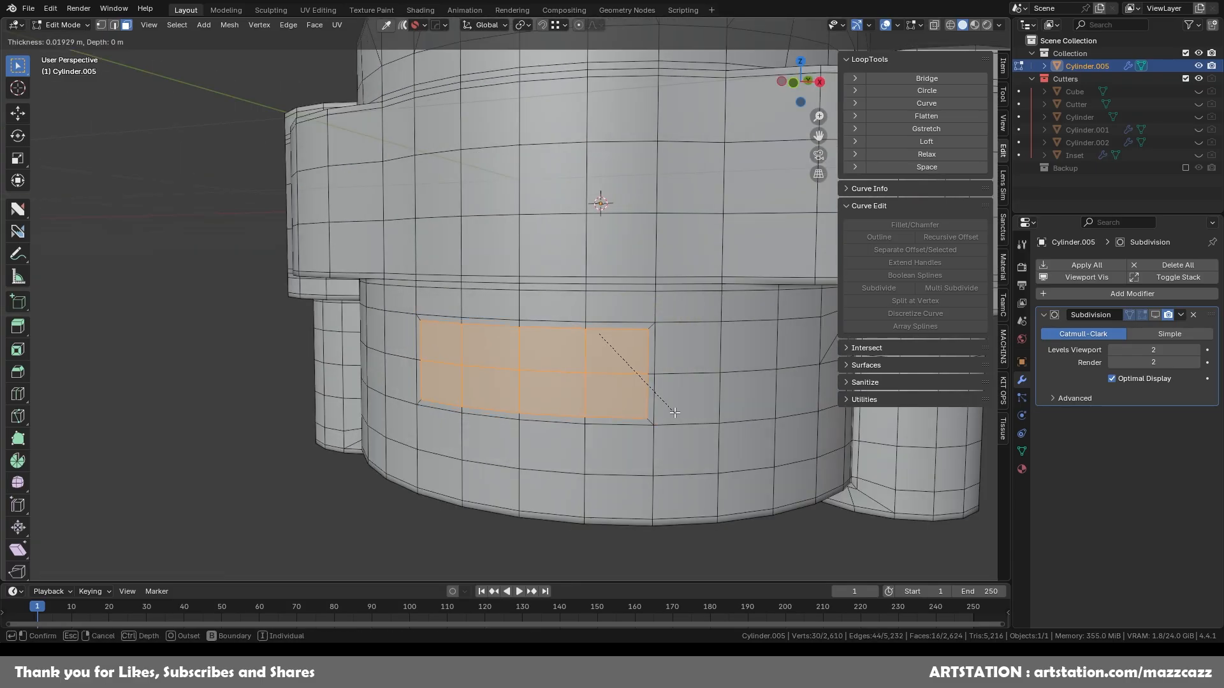
# Step: Inset the selected front and back faces about 0.019 m and bridge them into a through-slot
pyautogui.click(674, 413)
pyautogui.rightClick(675, 413)
pyautogui.click(675, 414)
pyautogui.moveTo(612, 383); pyautogui.dragTo(598, 353, button='middle')
# Step: Add a support loop inside the through-slot and check its smoothed shading with subdivision displayed
pyautogui.scroll(2, 510, 337)
pyautogui.hotkey('ctrl', 'r')
pyautogui.click(399, 312)
pyautogui.click(1155, 315)
pyautogui.press('Tab')
pyautogui.scroll(-5, 739, 329)
pyautogui.moveTo(740, 329); pyautogui.dragTo(654, 400, button='middle')
# Step: Cut two support loops through the slot, symmetrize the mesh across Y and save the file
pyautogui.press('Tab')
pyautogui.hotkey('alt', 'x')
pyautogui.click(1155, 315)
pyautogui.hotkey('ctrl', 'r')
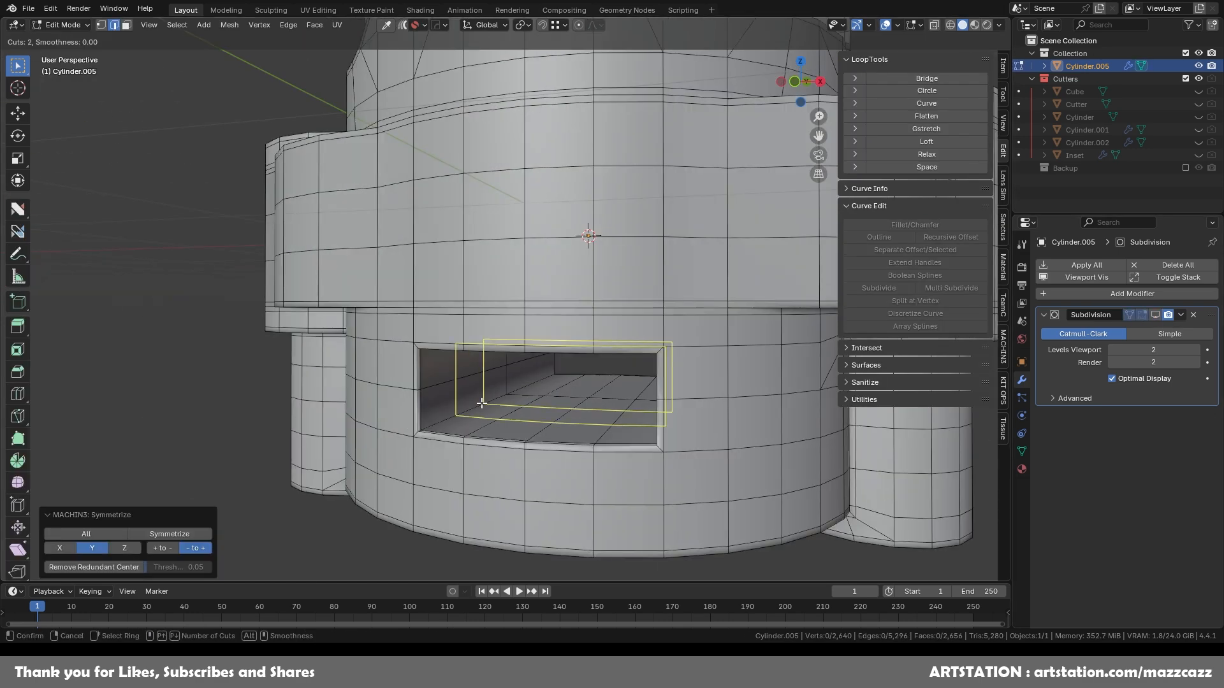
pyautogui.click(482, 405)
pyautogui.hotkey('alt', 'x')
pyautogui.click(1155, 315)
pyautogui.press('Tab')
pyautogui.hotkey('ctrl', 's')
# Step: Inset the side faces of the wide middle band about 0.039 m and shrink them inward about 0.04 m
pyautogui.moveTo(649, 352); pyautogui.dragTo(548, 376, button='middle')
pyautogui.scroll(2, 572, 365)
pyautogui.scroll(2, 478, 383)
pyautogui.press('Tab')
pyautogui.click(1155, 315)
pyautogui.moveTo(459, 382); pyautogui.dragTo(540, 402, button='middle')
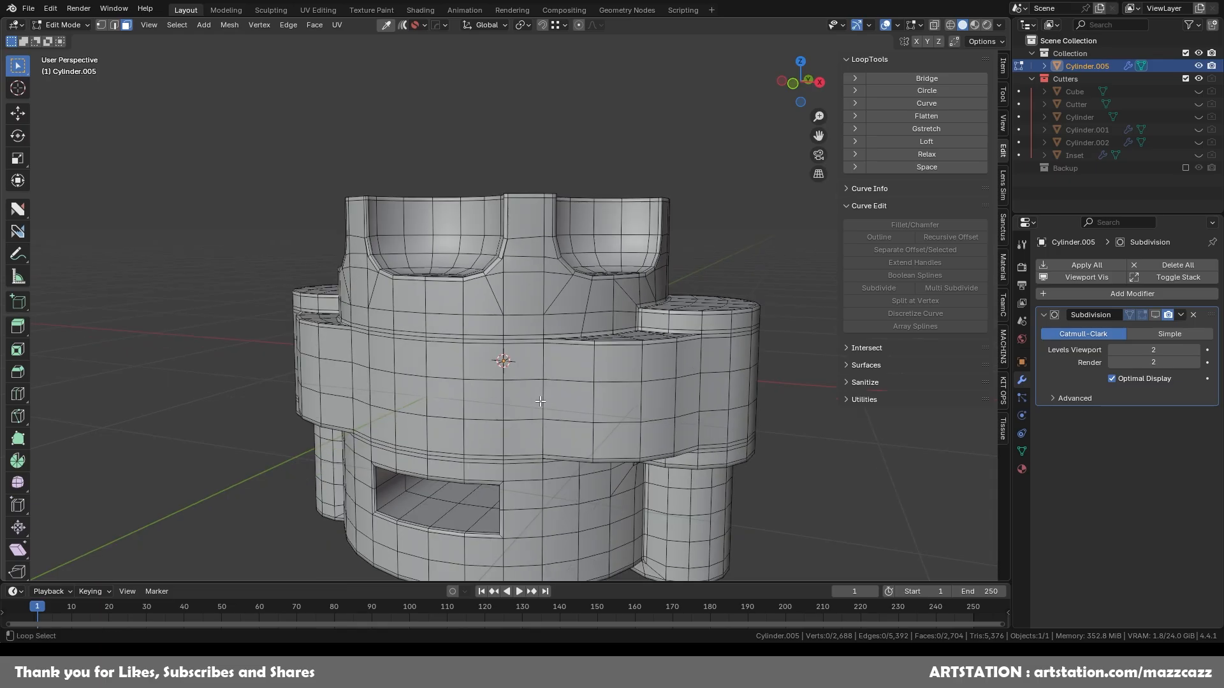
pyautogui.click(821, 426)
pyautogui.scroll(2, 812, 429)
pyautogui.hotkey('alt', 's')
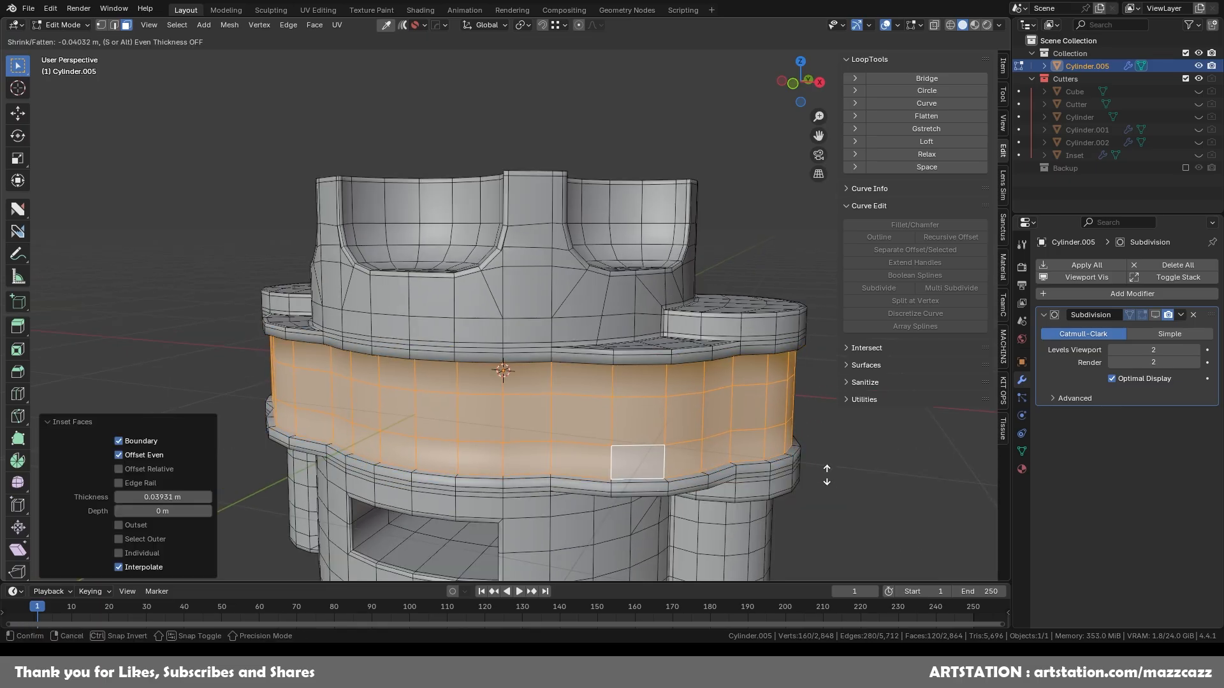
pyautogui.click(836, 496)
# Step: Bevel the edge loops bordering the recessed side band, display the subdivision and save the file
pyautogui.moveTo(797, 484); pyautogui.dragTo(753, 376, button='middle')
pyautogui.press('2')
pyautogui.keyDown('alt'); pyautogui.click(573, 275); pyautogui.keyUp('alt')
pyautogui.moveTo(612, 331); pyautogui.dragTo(657, 418, button='middle')
pyautogui.keyDown('alt'); pyautogui.keyDown('shift'); pyautogui.click(546, 420); pyautogui.keyUp('shift'); pyautogui.keyUp('alt')
pyautogui.hotkey('ctrl', 'b')
pyautogui.click(710, 417)
pyautogui.press('Tab')
pyautogui.click(1155, 315)
pyautogui.click(812, 304)
pyautogui.moveTo(812, 304); pyautogui.dragTo(640, 418, button='middle')
pyautogui.scroll(-4, 641, 418)
pyautogui.hotkey('ctrl', 's')
# Step: Inset the top faces of the rounded side lug with the subdivision hidden
pyautogui.moveTo(445, 341); pyautogui.dragTo(650, 408, button='middle')
pyautogui.scroll(4, 634, 357)
pyautogui.click(586, 319)
pyautogui.press('Tab')
pyautogui.click(1155, 315)
pyautogui.moveTo(612, 338); pyautogui.dragTo(502, 359, button='middle')
pyautogui.press('i')
pyautogui.click(670, 408)
# Step: Extrude the inset lug faces downward into a recess and scale the recess floor
pyautogui.moveTo(650, 408); pyautogui.dragTo(614, 428, button='middle')
pyautogui.press('e')
pyautogui.click(705, 364)
pyautogui.press('s')
pyautogui.click(672, 370)
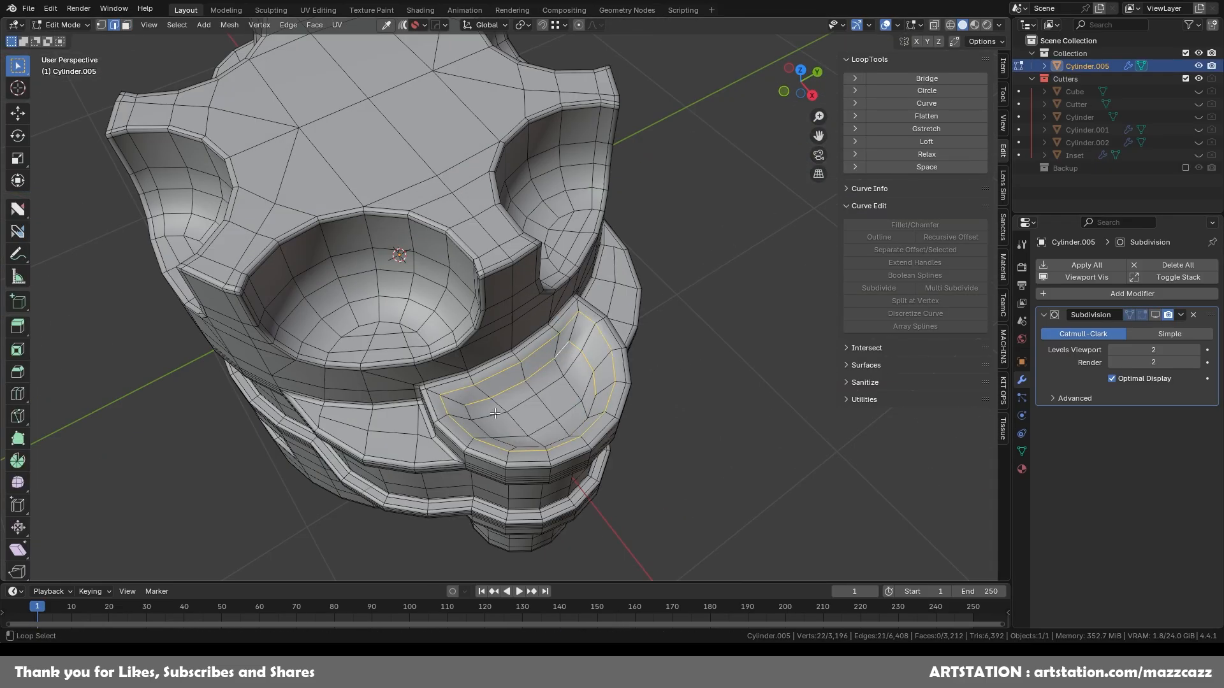
# Step: Try to add support edges along the edge loops of the side lug's recess
pyautogui.moveTo(531, 379); pyautogui.dragTo(540, 389, button='middle')
pyautogui.keyDown('alt'); pyautogui.keyDown('shift'); pyautogui.click(585, 431); pyautogui.keyUp('shift'); pyautogui.keyUp('alt')
pyautogui.scroll(3, 639, 401)
pyautogui.click(681, 400)
pyautogui.scroll(-6, 682, 400)
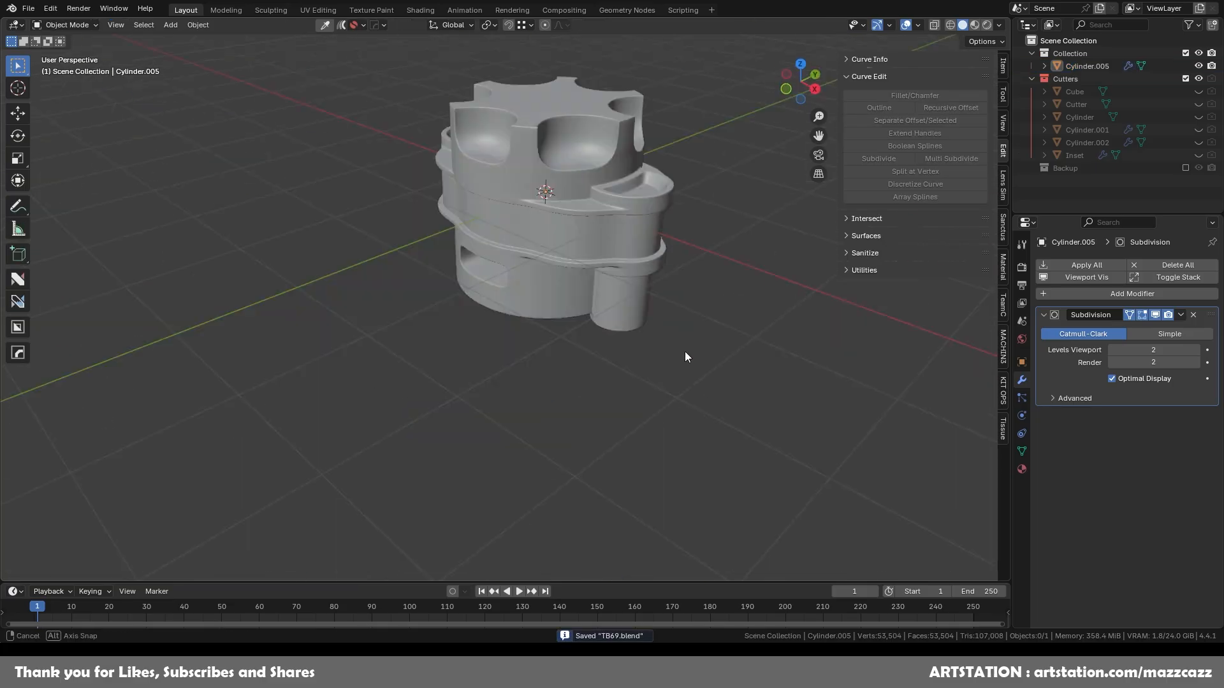
# Step: Try to move the lug's recess floor vertically and place the 3D cursor at a floor vertex, and undo the changes
pyautogui.scroll(3, 686, 441)
pyautogui.moveTo(684, 351); pyautogui.dragTo(615, 341, button='middle')
pyautogui.scroll(2, 603, 430)
pyautogui.click(528, 397)
pyautogui.press('Tab')
pyautogui.click(1156, 315)
pyautogui.press('3')
pyautogui.keyDown('shift'); pyautogui.click(579, 405); pyautogui.keyUp('shift')
pyautogui.press('g')
pyautogui.press('z')
pyautogui.press('z')
pyautogui.click(674, 380)
pyautogui.press('1')
pyautogui.click(494, 330)
pyautogui.moveTo(567, 360); pyautogui.dragTo(574, 362, button='middle')
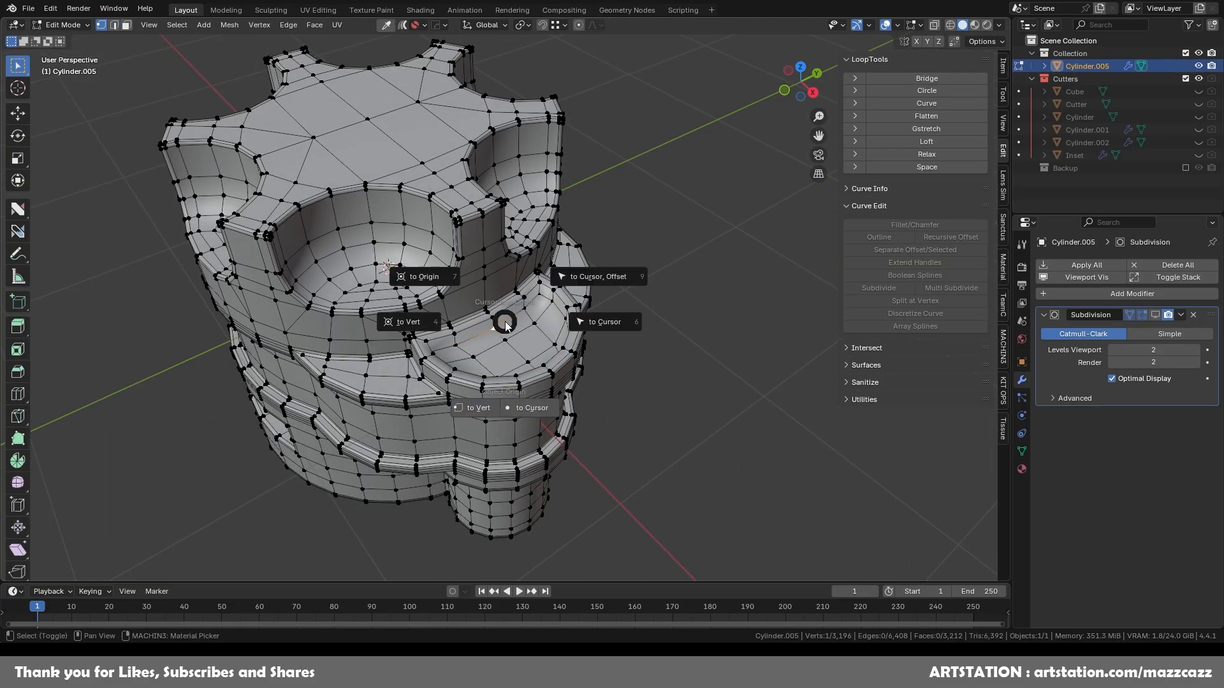
pyautogui.click(525, 363)
pyautogui.scroll(2, 517, 349)
pyautogui.hotkey('ctrl', 'z')
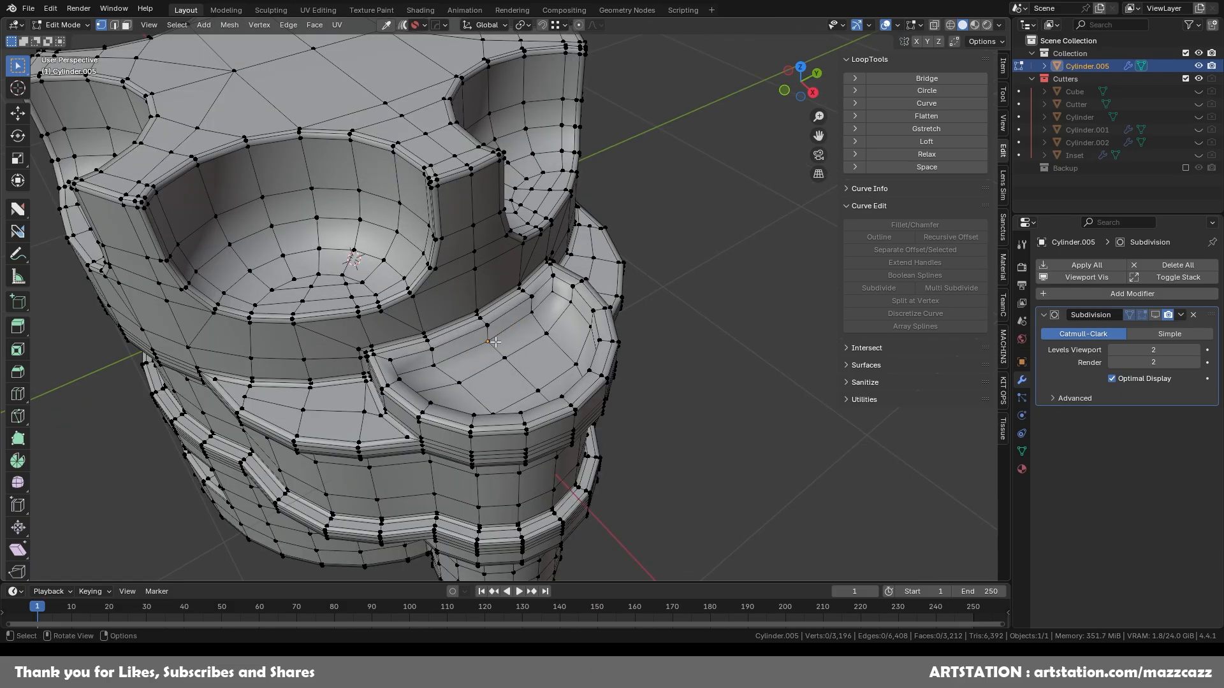
# Step: Place the 3D cursor at the recess floor's inner edge and rotate the floor faces around it about global Y
pyautogui.click(568, 376)
pyautogui.moveTo(585, 371); pyautogui.dragTo(534, 391, button='middle')
pyautogui.scroll(2, 535, 391)
pyautogui.press('3')
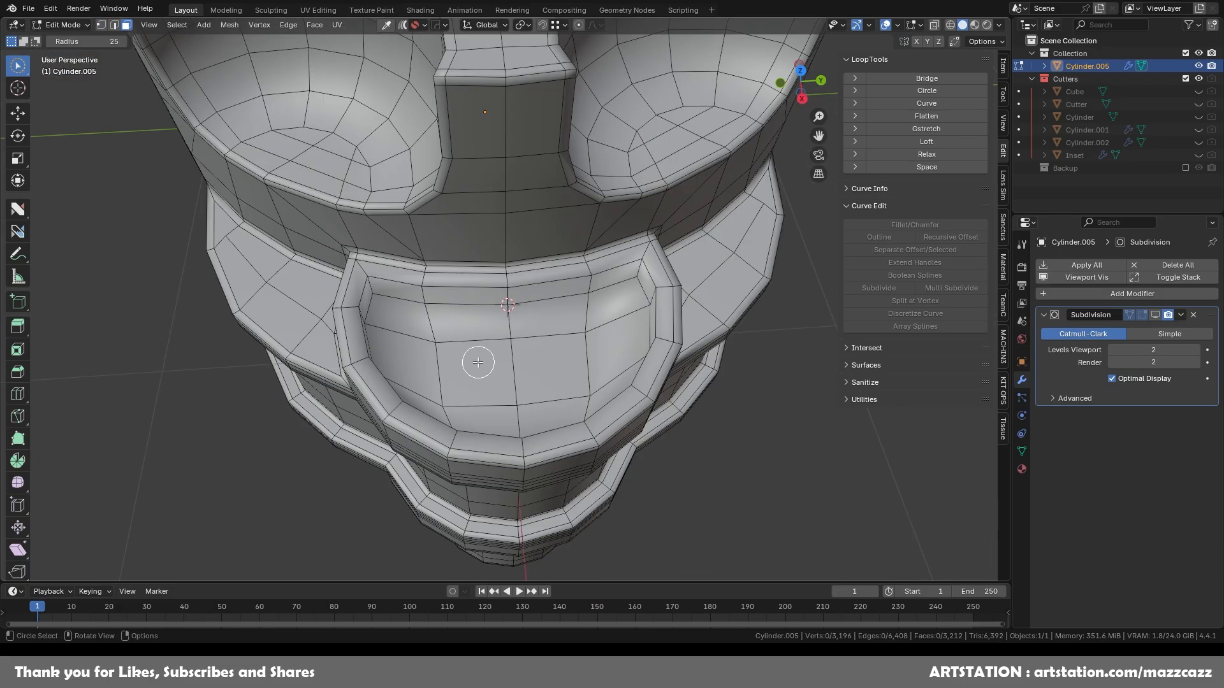
pyautogui.moveTo(567, 383); pyautogui.dragTo(599, 390)
pyautogui.moveTo(599, 385); pyautogui.dragTo(692, 344, button='middle')
pyautogui.click(499, 26)
pyautogui.click(522, 26)
pyautogui.click(549, 67)
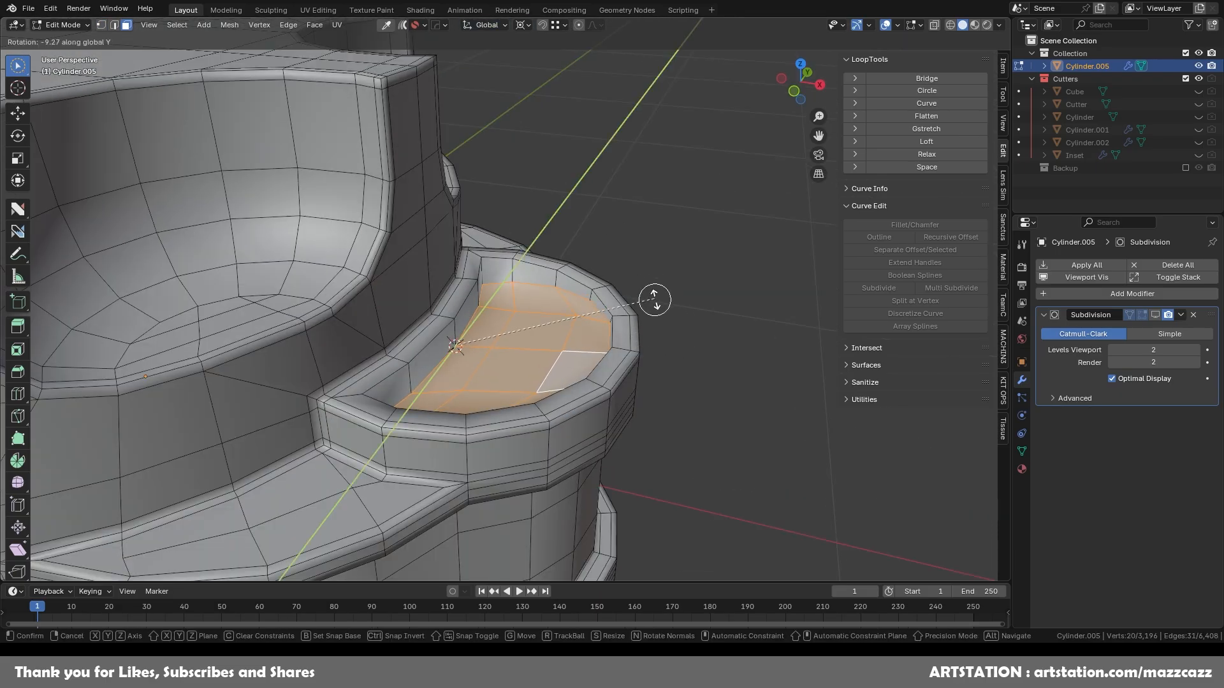
pyautogui.click(611, 261)
# Step: Scale the tilted recess floor faces and inset them into a smaller stepped recess
pyautogui.moveTo(610, 263); pyautogui.dragTo(469, 360, button='middle')
pyautogui.press('s')
pyautogui.click(546, 369)
pyautogui.moveTo(547, 369); pyautogui.dragTo(685, 337, button='middle')
pyautogui.press('i')
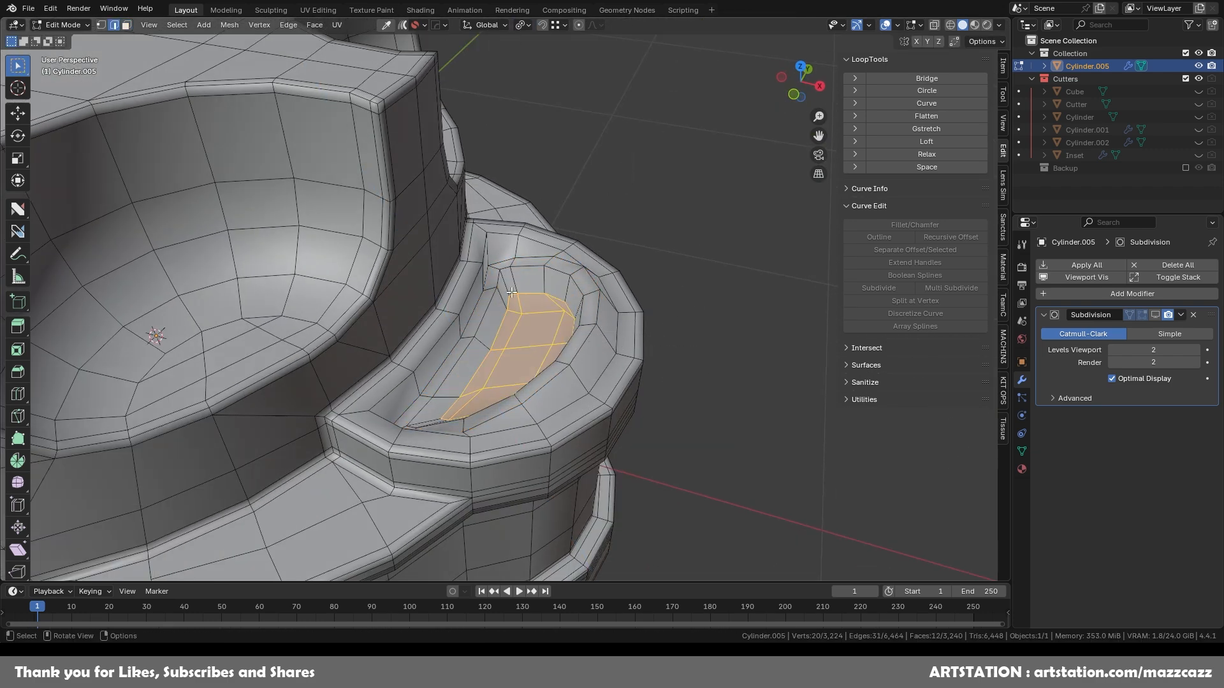
# Step: Add offset support edges along all edge loops of the stepped lug recess, symmetrize the mesh and save
pyautogui.keyDown('alt'); pyautogui.keyDown('shift'); pyautogui.click(455, 355); pyautogui.keyUp('shift'); pyautogui.keyUp('alt')
pyautogui.moveTo(561, 298); pyautogui.dragTo(694, 246, button='middle')
pyautogui.press('k')
pyautogui.keyDown('shift'); pyautogui.moveTo(695, 246); pyautogui.dragTo(726, 242); pyautogui.keyUp('shift')
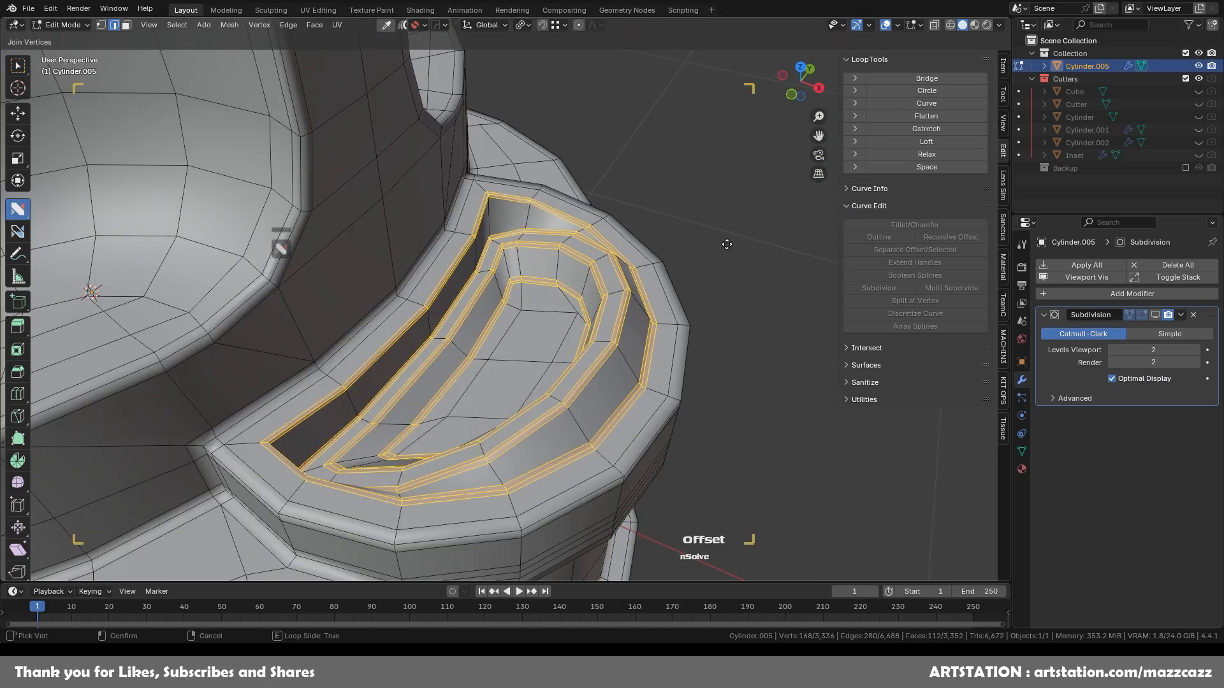
pyautogui.click(1155, 315)
pyautogui.press('Tab')
pyautogui.scroll(-5, 565, 320)
pyautogui.press('Tab')
pyautogui.hotkey('alt', 'x')
pyautogui.press('Tab')
pyautogui.hotkey('ctrl', 's')
# Step: Turn four vertices on the top face into circles with a radius of 0.065
pyautogui.moveTo(546, 425); pyautogui.dragTo(630, 360, button='middle')
pyautogui.keyDown('shift'); pyautogui.moveTo(519, 301); pyautogui.dragTo(625, 383, button='middle'); pyautogui.keyUp('shift')
pyautogui.scroll(2, 625, 382)
pyautogui.click(624, 383)
pyautogui.scroll(-2, 625, 382)
pyautogui.press('Tab')
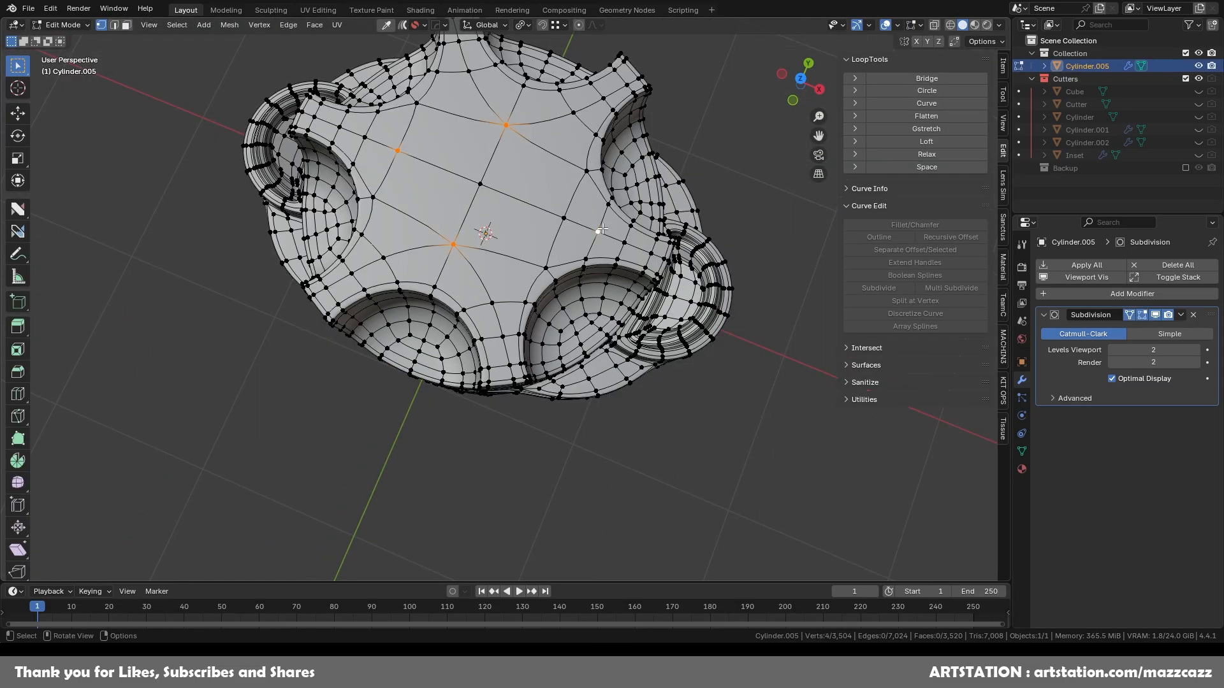
pyautogui.hotkey('ctrl', 's')
pyautogui.moveTo(602, 229); pyautogui.dragTo(640, 335, button='middle')
pyautogui.click(623, 260)
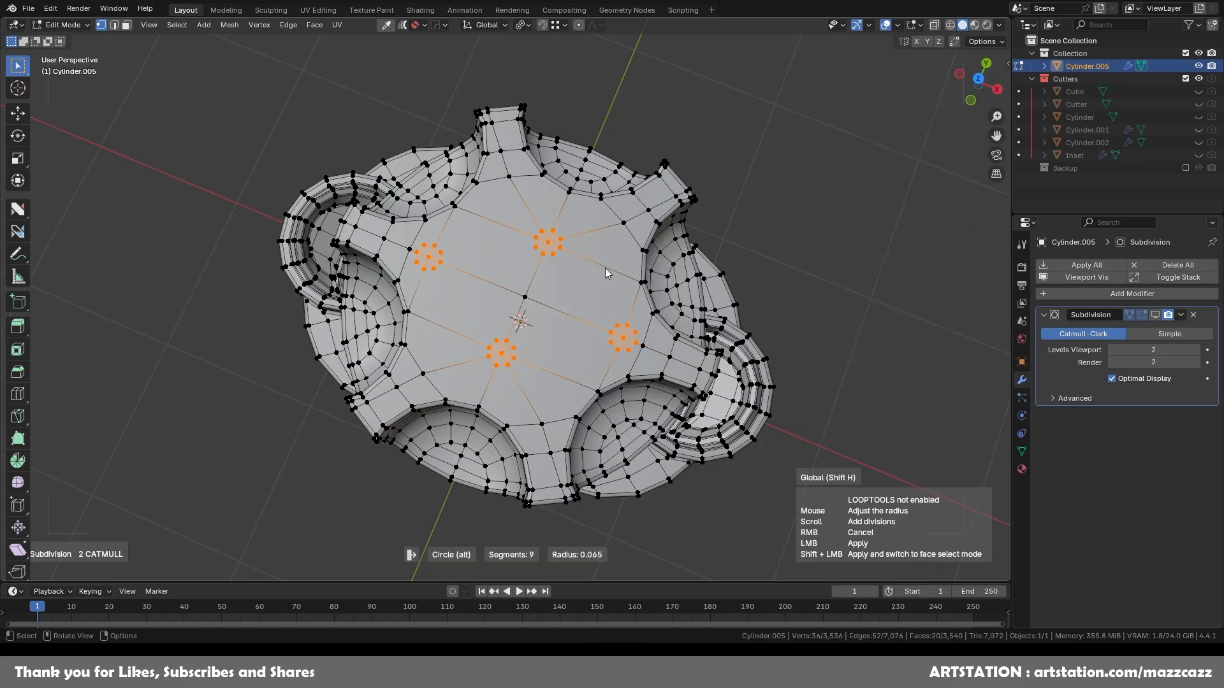
pyautogui.click(606, 268)
# Step: Select the faces of the circle on the negative X side and move them about 0.061 m along X
pyautogui.moveTo(606, 268); pyautogui.dragTo(644, 258, button='middle')
pyautogui.scroll(2, 573, 280)
pyautogui.press('3')
pyautogui.moveTo(374, 293); pyautogui.dragTo(390, 309)
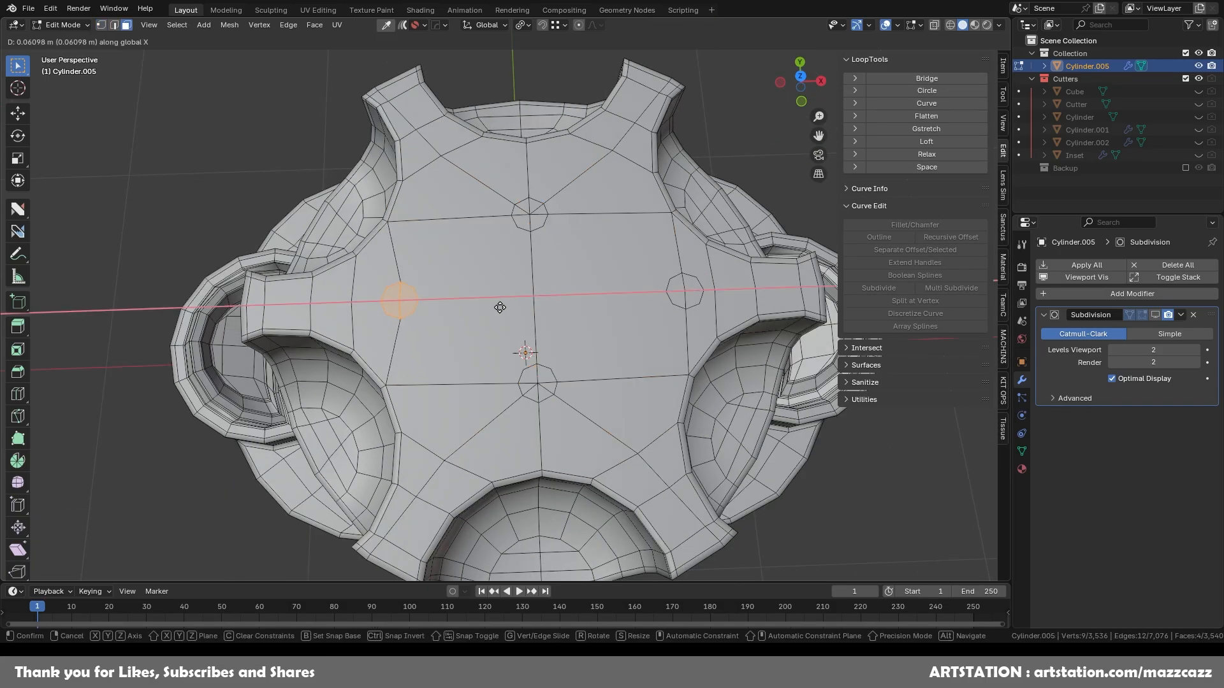
pyautogui.click(500, 307)
pyautogui.scroll(1, 610, 407)
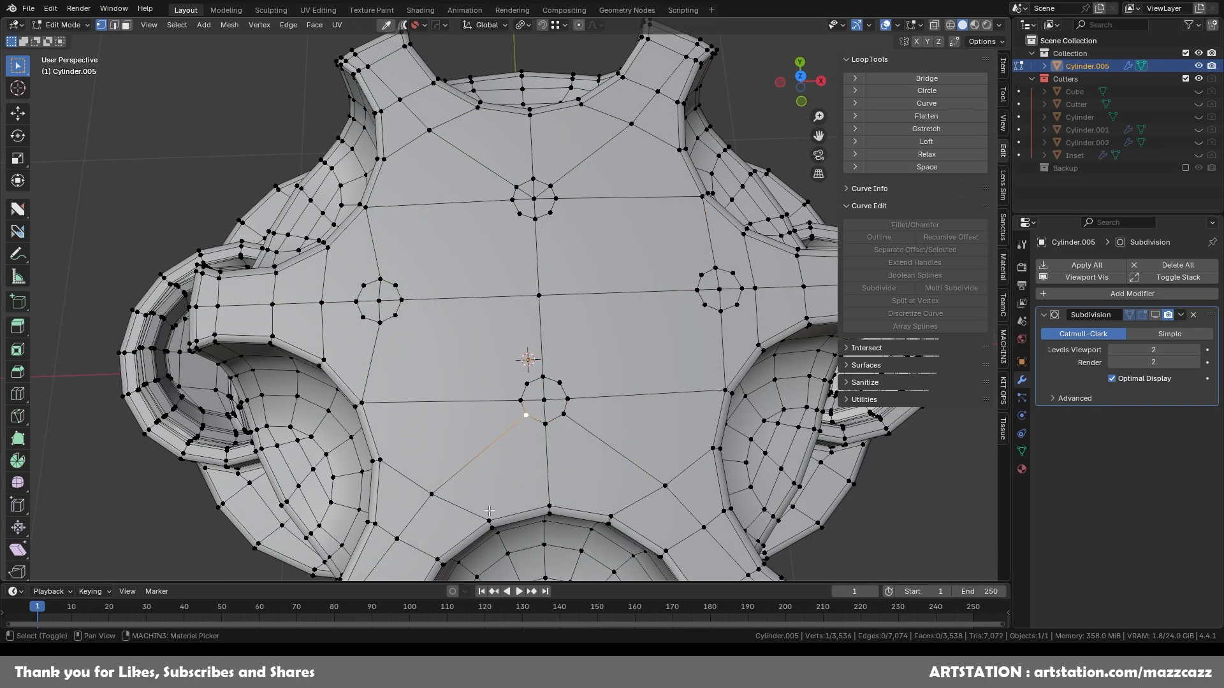
# Step: Connect the circles' vertices to the surrounding top-face vertices and symmetrize the mesh across Y
pyautogui.press('1')
pyautogui.scroll(-3, 555, 490)
pyautogui.scroll(3, 375, 469)
pyautogui.click(375, 469)
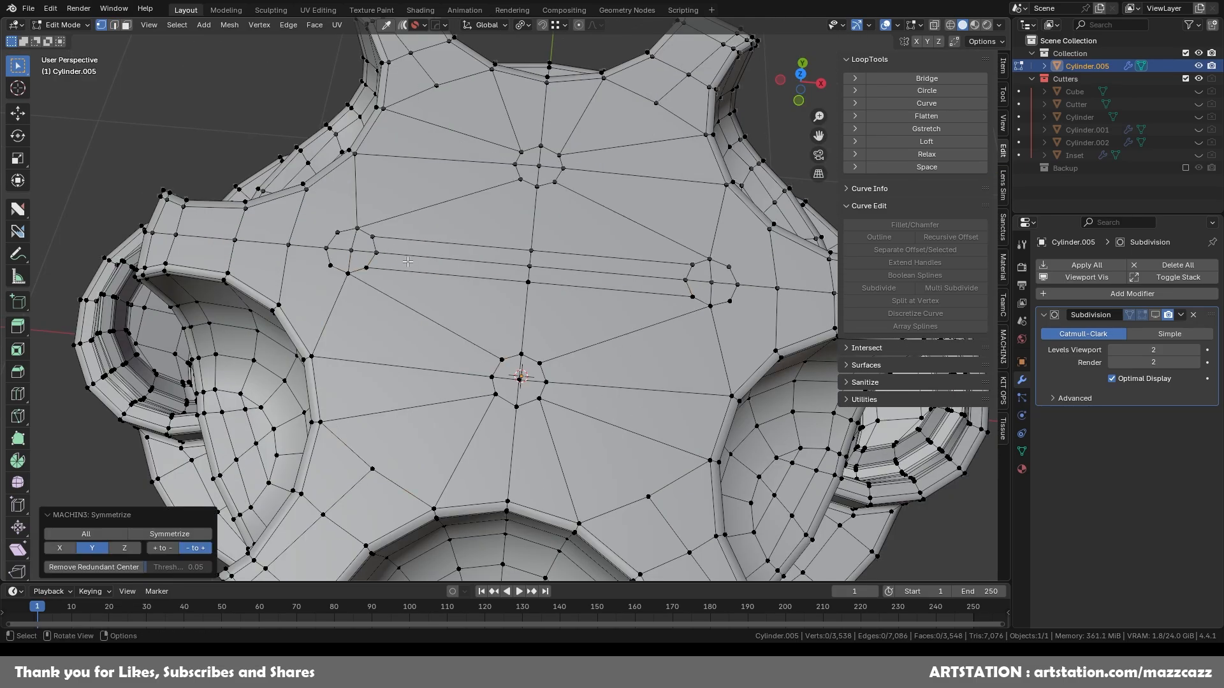
# Step: Select all four circle faces in top view, regularize them with LoopTools Circle and scale them up
pyautogui.click(800, 74)
pyautogui.click(927, 91)
pyautogui.keyDown('shift'); pyautogui.moveTo(721, 237); pyautogui.dragTo(738, 254); pyautogui.keyUp('shift')
pyautogui.keyDown('shift'); pyautogui.moveTo(524, 109); pyautogui.dragTo(542, 126); pyautogui.keyUp('shift')
pyautogui.keyDown('shift'); pyautogui.moveTo(524, 364); pyautogui.dragTo(541, 383); pyautogui.keyUp('shift')
pyautogui.click(925, 91)
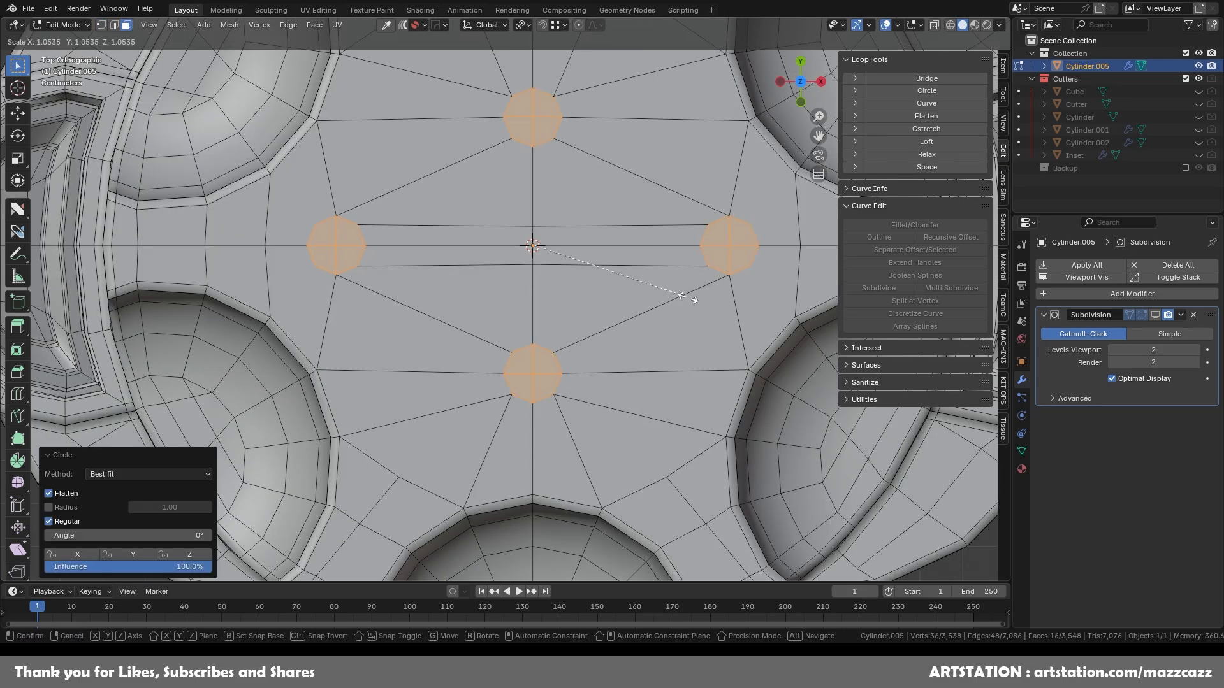
pyautogui.click(700, 341)
# Step: Extrude the four circle faces down into the body and inset their floors
pyautogui.moveTo(700, 341); pyautogui.dragTo(638, 284, button='middle')
pyautogui.scroll(-4, 638, 256)
pyautogui.press('e')
pyautogui.click(640, 258)
pyautogui.press('i')
pyautogui.click(672, 305)
# Step: Cut a support loop at the four round holes and symmetrize the mesh
pyautogui.scroll(5, 606, 268)
pyautogui.hotkey('ctrl', 'r')
pyautogui.click(555, 202)
pyautogui.scroll(-5, 572, 399)
pyautogui.moveTo(572, 399); pyautogui.dragTo(548, 383, button='middle')
pyautogui.hotkey('alt', 'x')
# Step: Add support edges along the floor edge loops of the four round holes, check the smoothed shading and save
pyautogui.scroll(4, 510, 357)
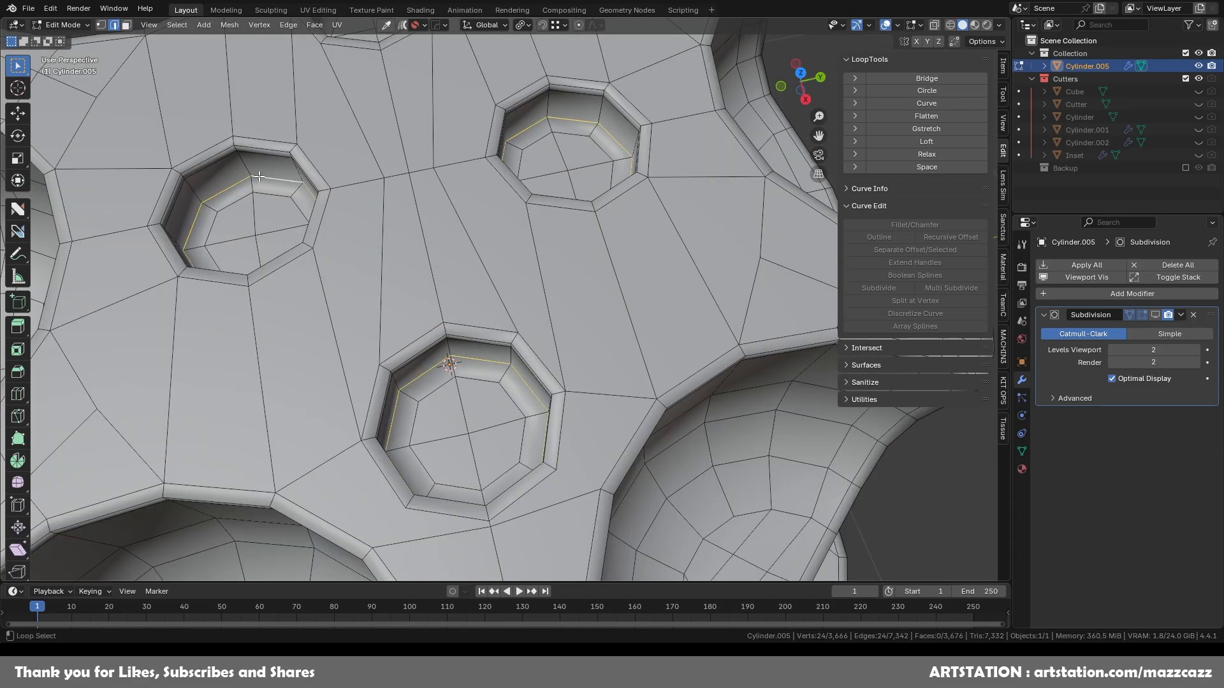
pyautogui.scroll(-1, 510, 332)
pyautogui.hotkey('alt', 'w')
pyautogui.press('Tab')
pyautogui.hotkey('alt', 'Tab')
pyautogui.scroll(-5, 689, 287)
pyautogui.hotkey('ctrl', 's')
pyautogui.press('Tab')
pyautogui.scroll(4, 574, 357)
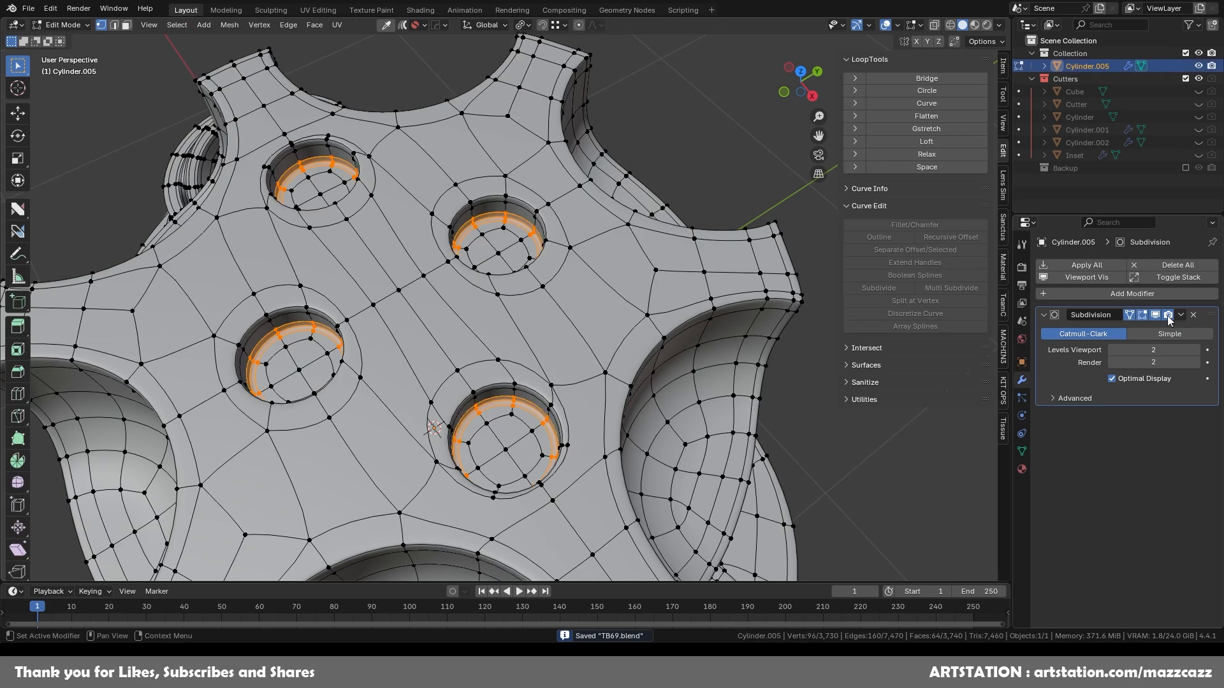
# Step: Slide a vertex beside one of the round holes along its edge and symmetrize the mesh along X
pyautogui.click(561, 411)
pyautogui.press('g')
pyautogui.press('g')
pyautogui.click(539, 443)
pyautogui.scroll(-3, 616, 358)
pyautogui.moveTo(616, 358); pyautogui.dragTo(548, 383, button='middle')
pyautogui.hotkey('alt', 'x')
# Step: Analyze the mesh for triangles and n-gons around the round holes and check the smoothed body
pyautogui.click(552, 480)
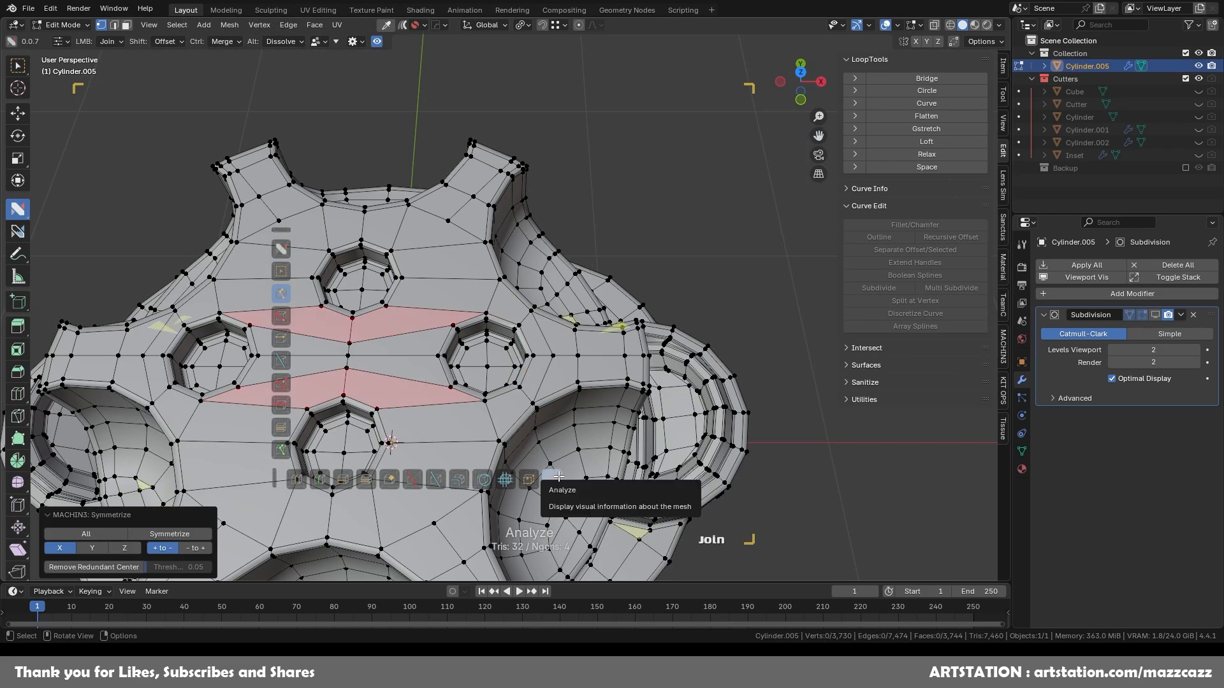
pyautogui.scroll(2, 427, 260)
pyautogui.keyDown('shift'); pyautogui.moveTo(306, 300); pyautogui.dragTo(427, 260, button='middle'); pyautogui.keyUp('shift')
pyautogui.press('Tab')
pyautogui.scroll(-5, 577, 452)
pyautogui.moveTo(773, 304); pyautogui.dragTo(659, 395, button='middle')
pyautogui.scroll(4, 594, 272)
pyautogui.keyDown('shift'); pyautogui.moveTo(594, 271); pyautogui.dragTo(685, 497, button='middle'); pyautogui.keyUp('shift')
# Step: Select the floor faces of all four round holes from the top view
pyautogui.click(801, 77)
pyautogui.press('Tab')
pyautogui.scroll(5, 606, 328)
pyautogui.keyDown('alt'); pyautogui.keyDown('shift'); pyautogui.click(376, 410); pyautogui.keyUp('shift'); pyautogui.keyUp('alt')
pyautogui.keyDown('shift'); pyautogui.moveTo(366, 475); pyautogui.dragTo(624, 478, button='middle'); pyautogui.keyUp('shift')
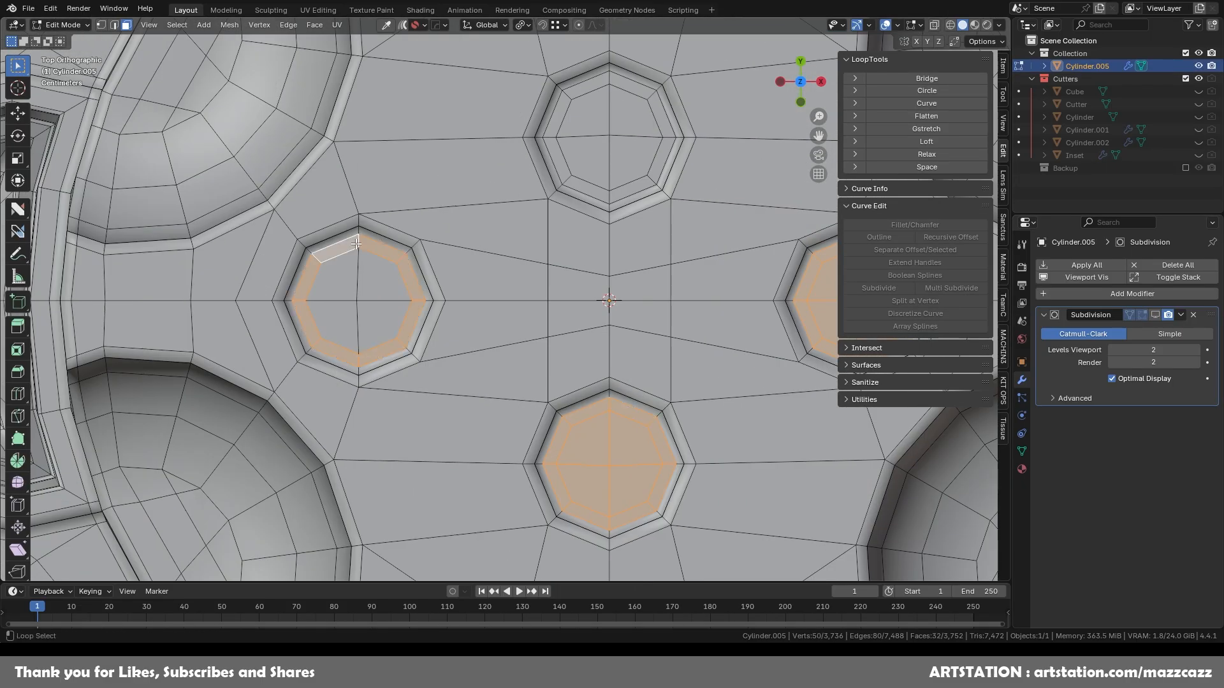
pyautogui.keyDown('alt'); pyautogui.keyDown('shift'); pyautogui.click(384, 350); pyautogui.keyUp('shift'); pyautogui.keyUp('alt')
pyautogui.keyDown('alt'); pyautogui.keyDown('shift'); pyautogui.click(583, 91); pyautogui.keyUp('shift'); pyautogui.keyUp('alt')
# Step: Duplicate the selected floor faces into a separate object and extrude them upward about 0.86 m as four pillars
pyautogui.scroll(-5, 612, 191)
pyautogui.keyDown('shift'); pyautogui.moveTo(667, 368); pyautogui.dragTo(555, 364, button='middle'); pyautogui.keyUp('shift')
pyautogui.hotkey('shift', 'd')
pyautogui.click(676, 329)
pyautogui.rightClick(701, 386)
pyautogui.press('Tab')
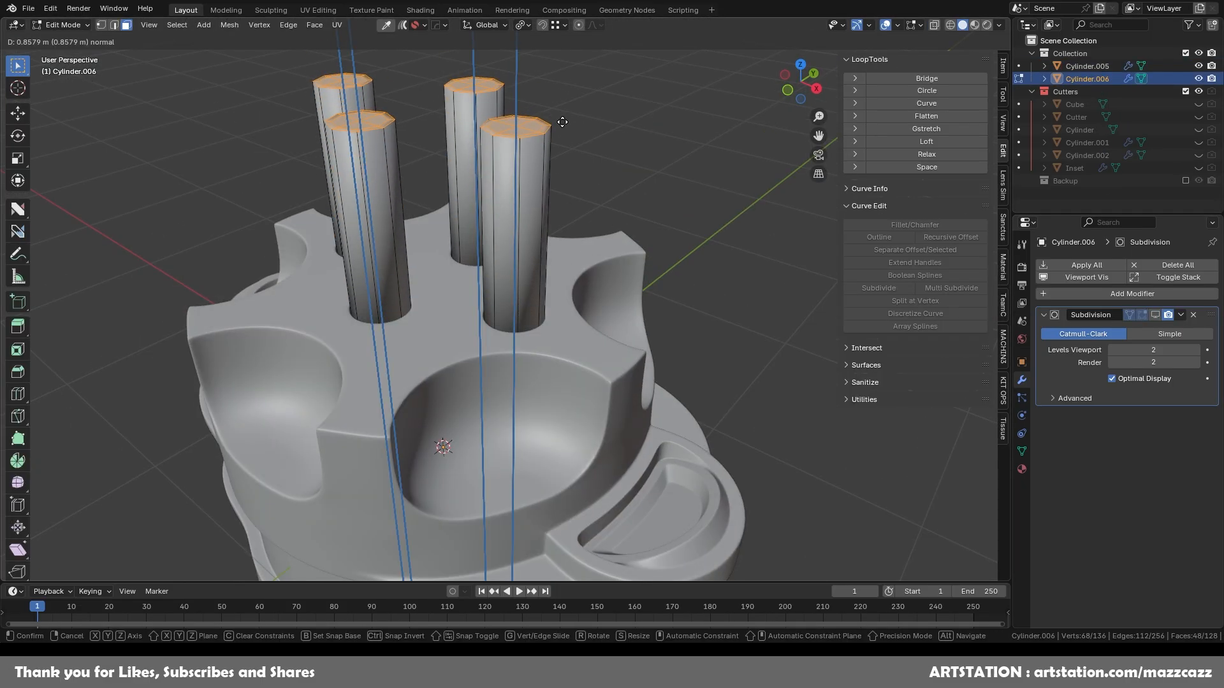
pyautogui.click(562, 121)
# Step: Convert one pillar's side faces into a thread with HOps To Thread and disable the viewport subdivision
pyautogui.moveTo(593, 218); pyautogui.dragTo(598, 194, button='middle')
pyautogui.scroll(2, 598, 194)
pyautogui.keyDown('alt'); pyautogui.click(558, 192); pyautogui.keyUp('alt')
pyautogui.scroll(-2, 658, 202)
pyautogui.hotkey('ctrl', 's')
pyautogui.press('q')
pyautogui.moveTo(593, 250)
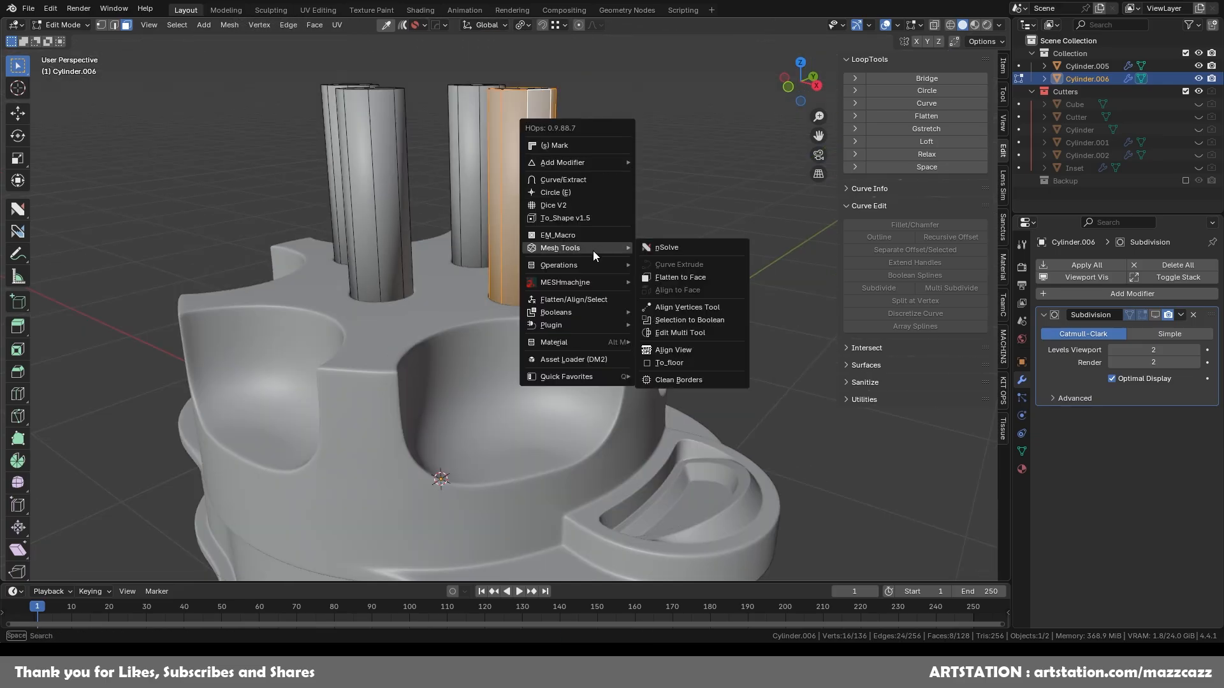
pyautogui.click(698, 449)
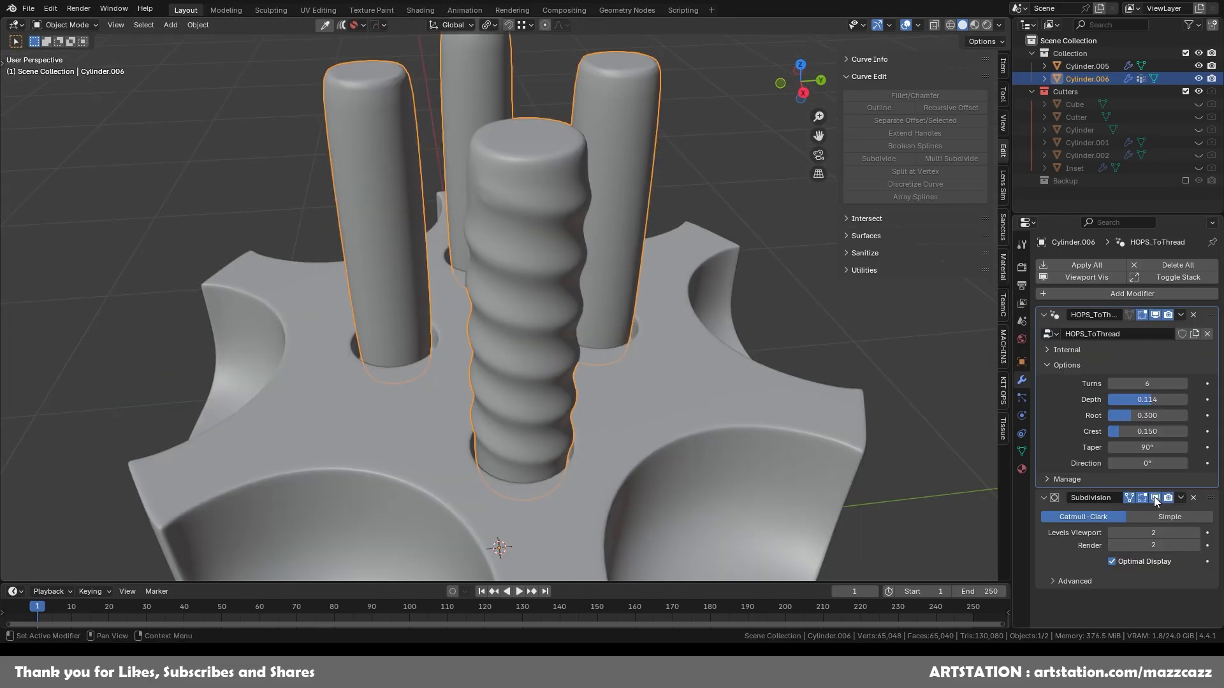
pyautogui.click(1155, 498)
pyautogui.scroll(-5, 682, 331)
pyautogui.moveTo(682, 331); pyautogui.dragTo(776, 326, button='middle')
pyautogui.press('Tab')
pyautogui.press('Tab')
pyautogui.click(776, 325)
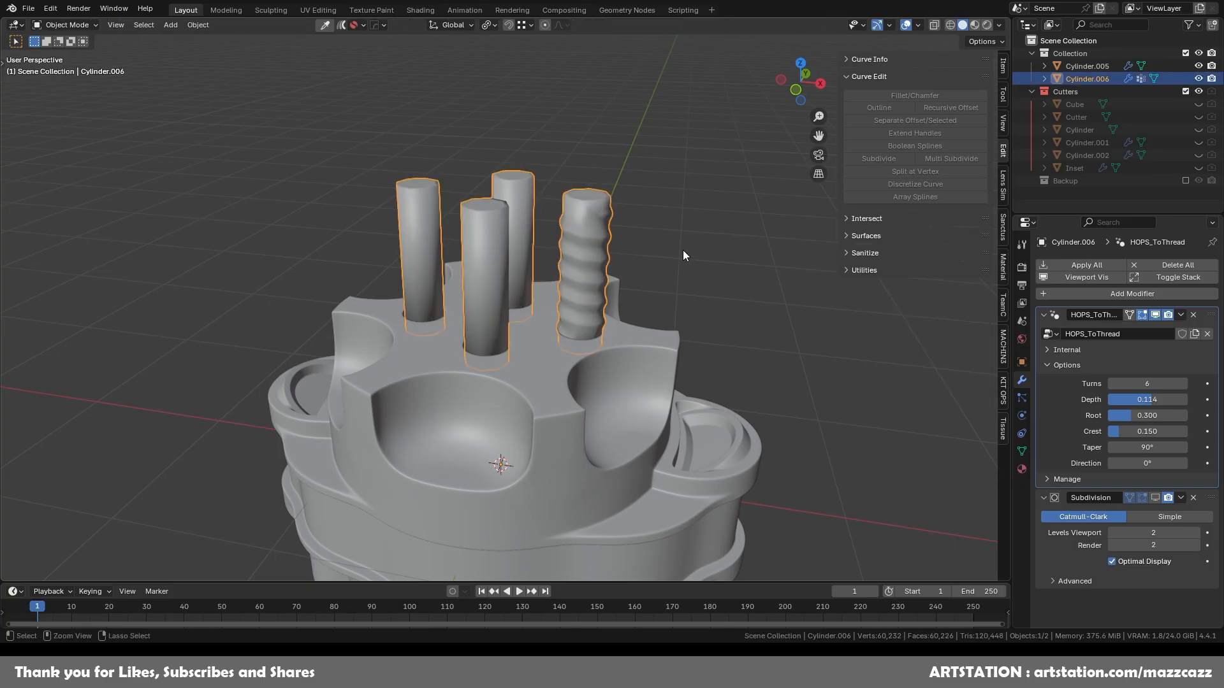
# Step: Try the HOps thread conversion on the selected side faces of all four pillars
pyautogui.press('Tab')
pyautogui.press('q')
pyautogui.press('Escape')
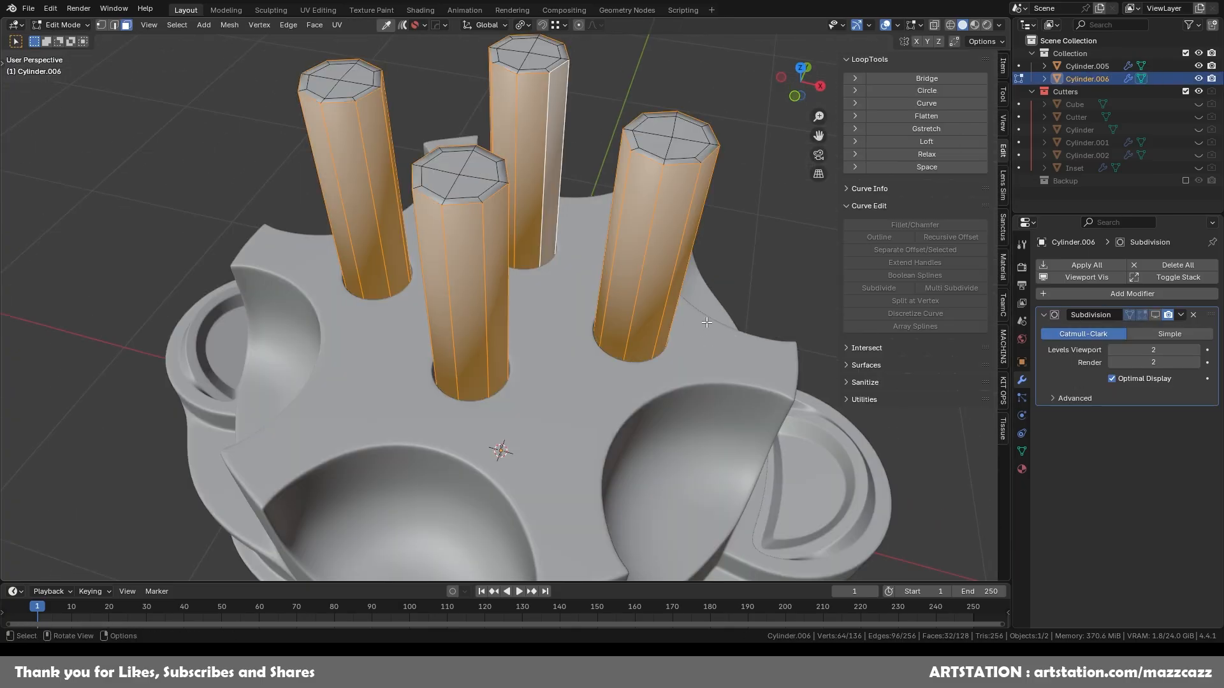
pyautogui.press('q')
pyautogui.click(739, 457)
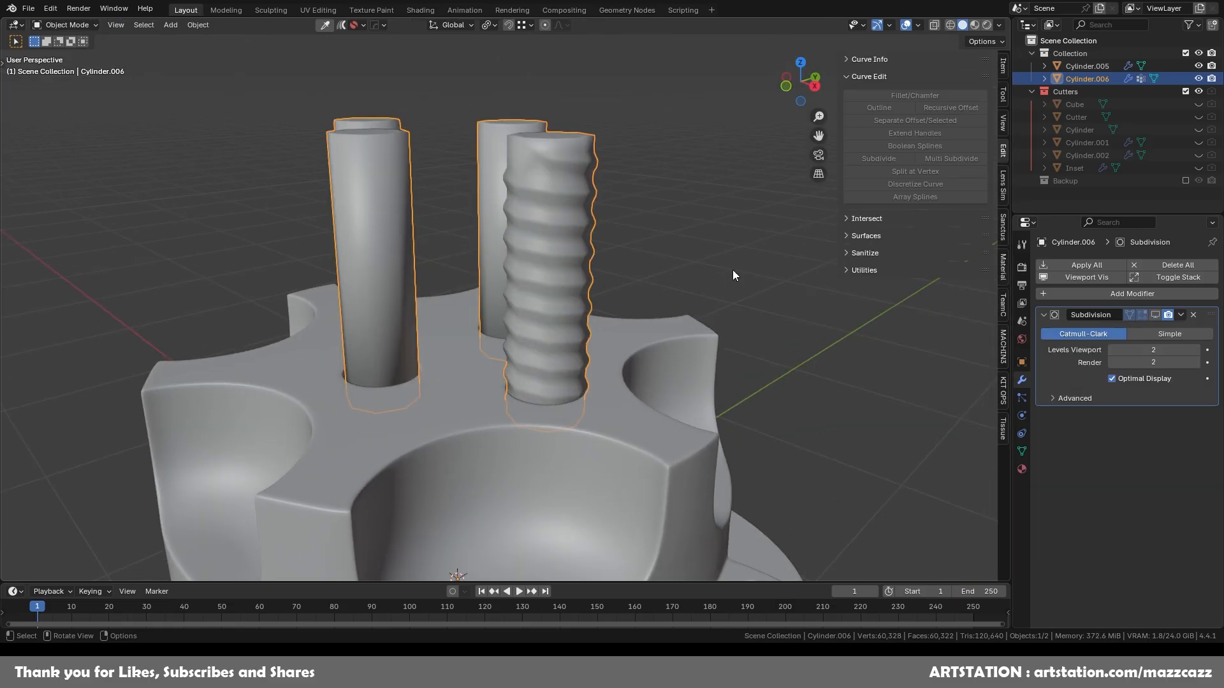
# Step: Isolate the pillars and add support edges around the threaded pillar's top and bottom rim loops
pyautogui.press('Tab')
pyautogui.press('f')
pyautogui.keyDown('alt'); pyautogui.click(610, 221); pyautogui.keyUp('alt')
pyautogui.rightClick(728, 294)
pyautogui.scroll(-3, 751, 276)
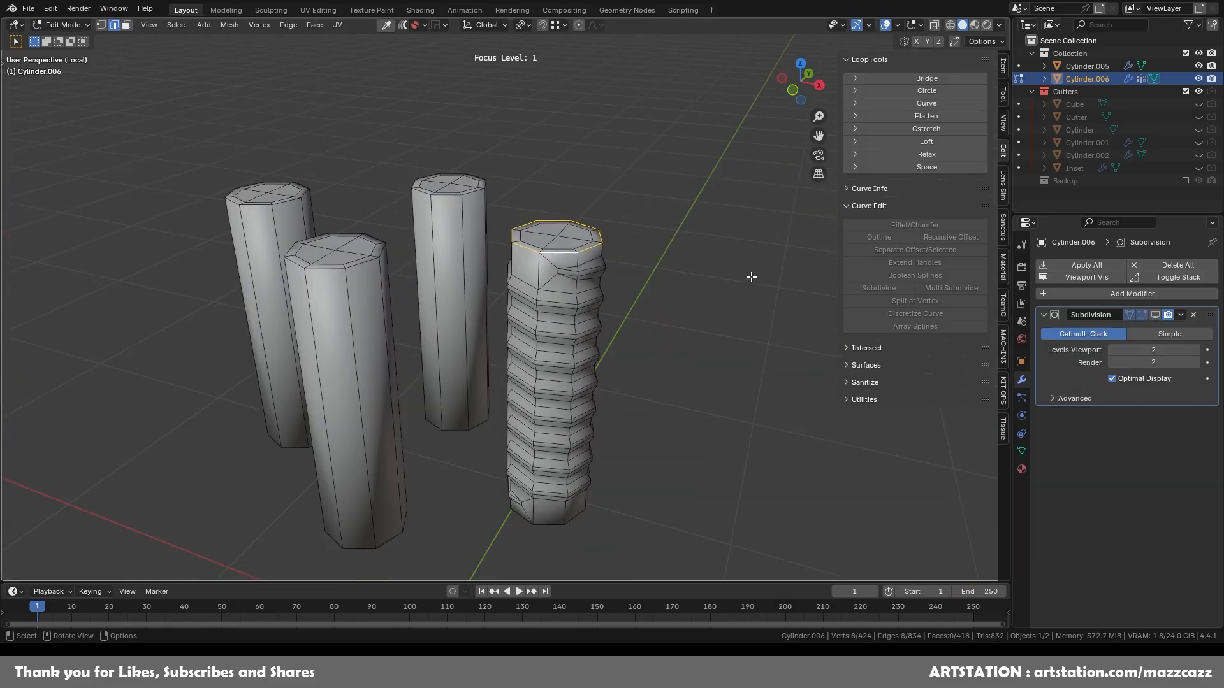
pyautogui.moveTo(751, 276); pyautogui.dragTo(747, 171, button='middle')
pyautogui.scroll(3, 747, 171)
pyautogui.keyDown('alt'); pyautogui.keyDown('shift'); pyautogui.click(599, 438); pyautogui.keyUp('shift'); pyautogui.keyUp('alt')
pyautogui.rightClick(674, 374)
pyautogui.click(745, 371)
# Step: Select the spiral edges of the thread and offset support edges along them
pyautogui.moveTo(745, 371); pyautogui.dragTo(727, 439, button='middle')
pyautogui.keyDown('alt'); pyautogui.click(570, 363); pyautogui.keyUp('alt')
pyautogui.moveTo(667, 347); pyautogui.dragTo(614, 349, button='middle')
pyautogui.scroll(2, 614, 349)
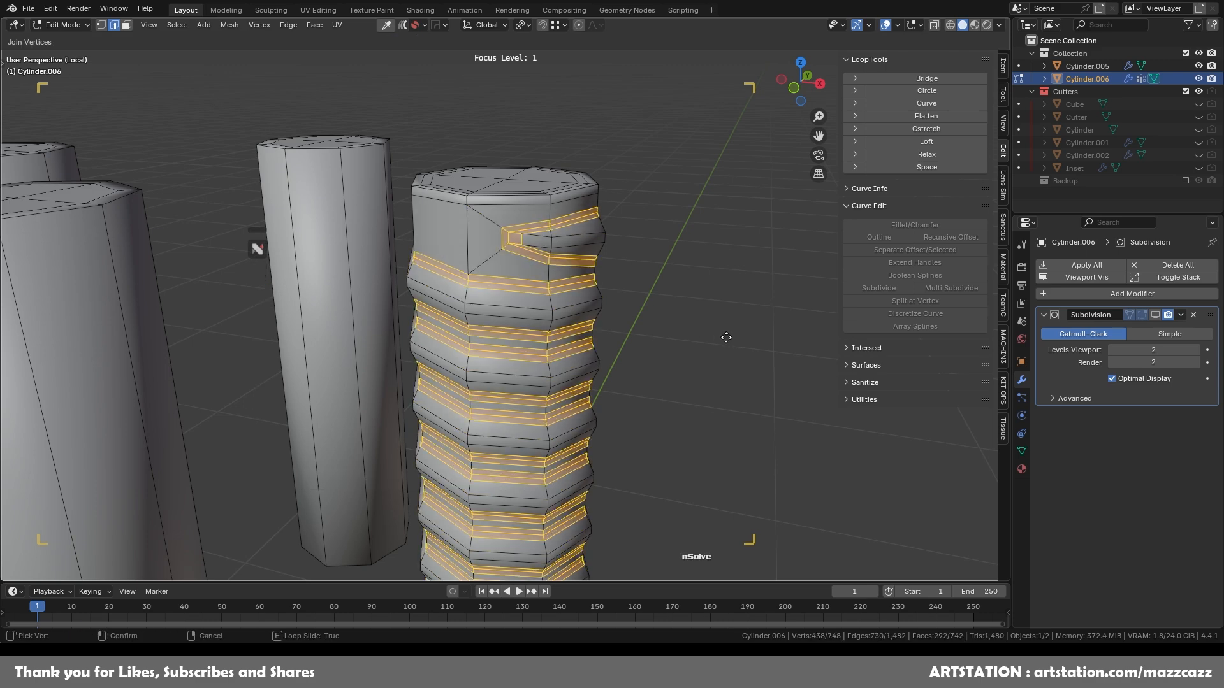
pyautogui.rightClick(726, 337)
pyautogui.scroll(4, 726, 337)
pyautogui.scroll(-5, 702, 408)
pyautogui.moveTo(676, 485); pyautogui.dragTo(690, 338, button='middle')
pyautogui.scroll(3, 690, 338)
pyautogui.scroll(4, 690, 338)
pyautogui.keyDown('shift'); pyautogui.moveTo(774, 353); pyautogui.dragTo(809, 355); pyautogui.keyUp('shift')
pyautogui.rightClick(809, 355)
pyautogui.scroll(-6, 806, 355)
pyautogui.moveTo(765, 319); pyautogui.dragTo(658, 423, button='middle')
pyautogui.scroll(2, 659, 408)
pyautogui.keyDown('shift'); pyautogui.moveTo(653, 293); pyautogui.dragTo(668, 285); pyautogui.keyUp('shift')
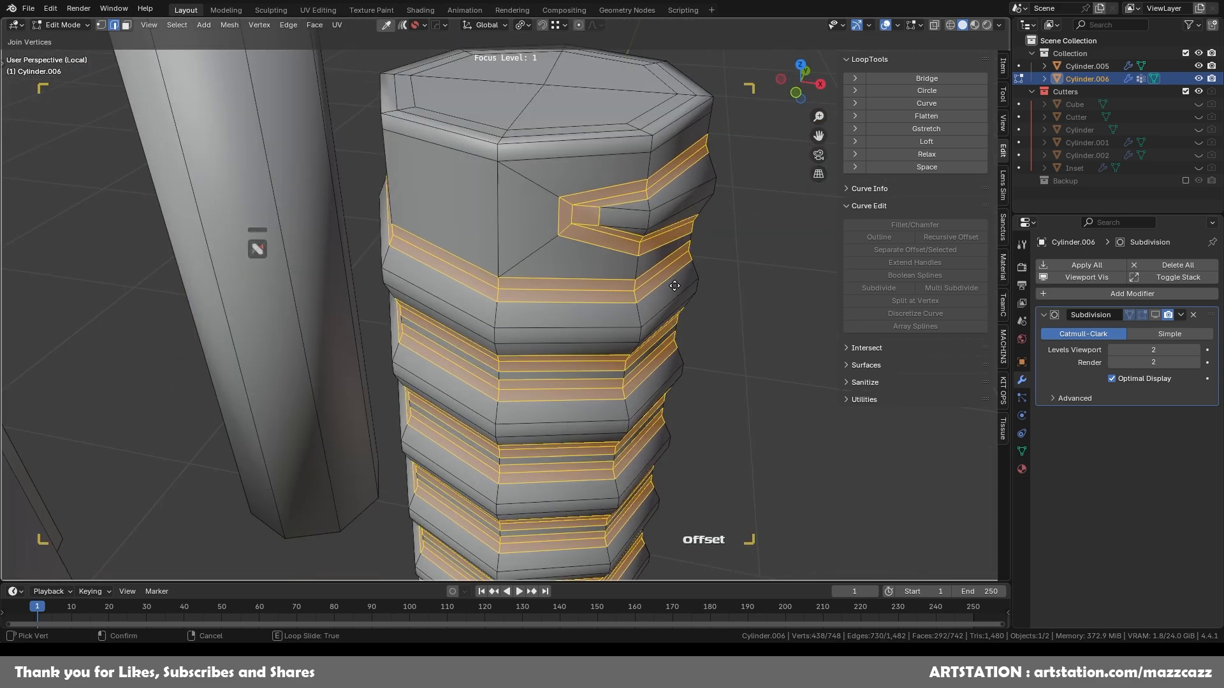
# Step: Leave the isolated view and examine the thread's smoothed shading and edge flow with subdivision displayed
pyautogui.hotkey('alt', 'Tab')
pyautogui.press('Tab')
pyautogui.scroll(-5, 812, 308)
pyautogui.moveTo(813, 309)
pyautogui.mouseDown(button='middle')
pyautogui.moveTo(661, 262)
pyautogui.moveTo(545, 315)
pyautogui.moveTo(629, 299)
pyautogui.moveTo(656, 326)
pyautogui.mouseUp(button='middle')
pyautogui.scroll(-6, 629, 299)
pyautogui.hotkey('shift', 'f')
pyautogui.hotkey('shift', 'f')
pyautogui.hotkey('ctrl', 'f')
pyautogui.scroll(5, 677, 292)
pyautogui.press('Tab')
pyautogui.press('3')
pyautogui.scroll(2, 656, 284)
pyautogui.keyDown('alt'); pyautogui.click(570, 329); pyautogui.keyUp('alt')
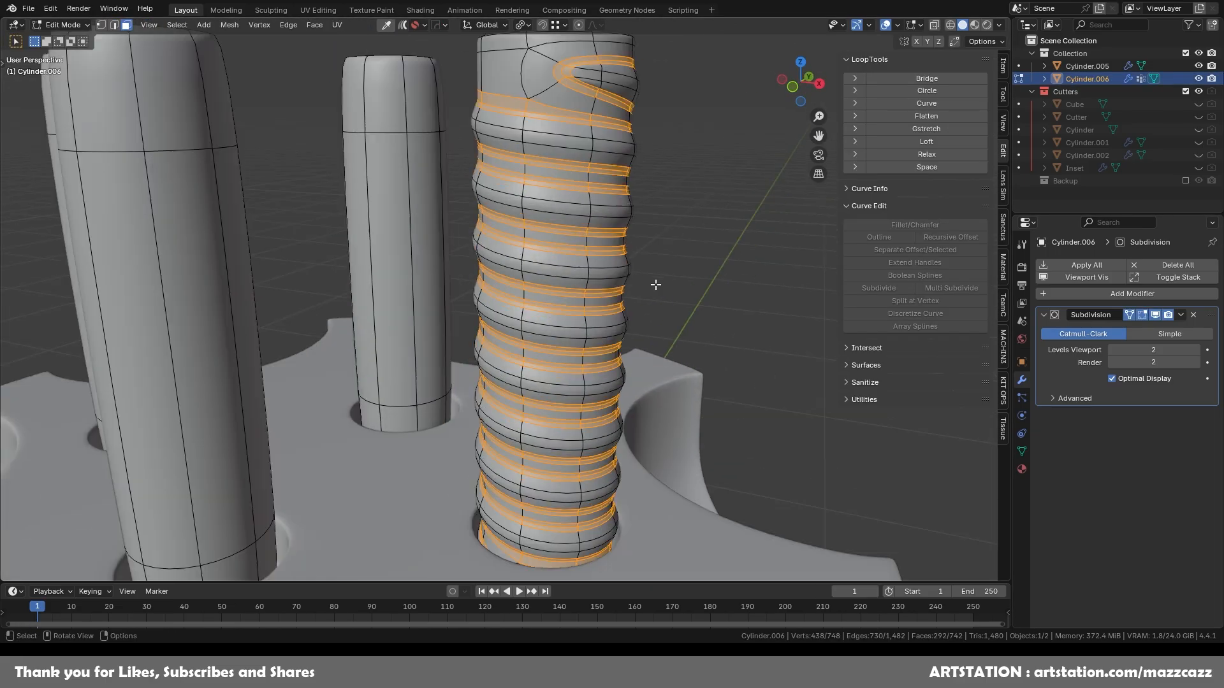
# Step: Undo the support edges added to the threaded pillar
pyautogui.hotkey('alt', 'Tab')
pyautogui.hotkey('ctrl', 'z')
pyautogui.hotkey('ctrl', 'z')
pyautogui.hotkey('ctrl', 'z')
pyautogui.hotkey('ctrl', 'z')
pyautogui.hotkey('ctrl', 'z')
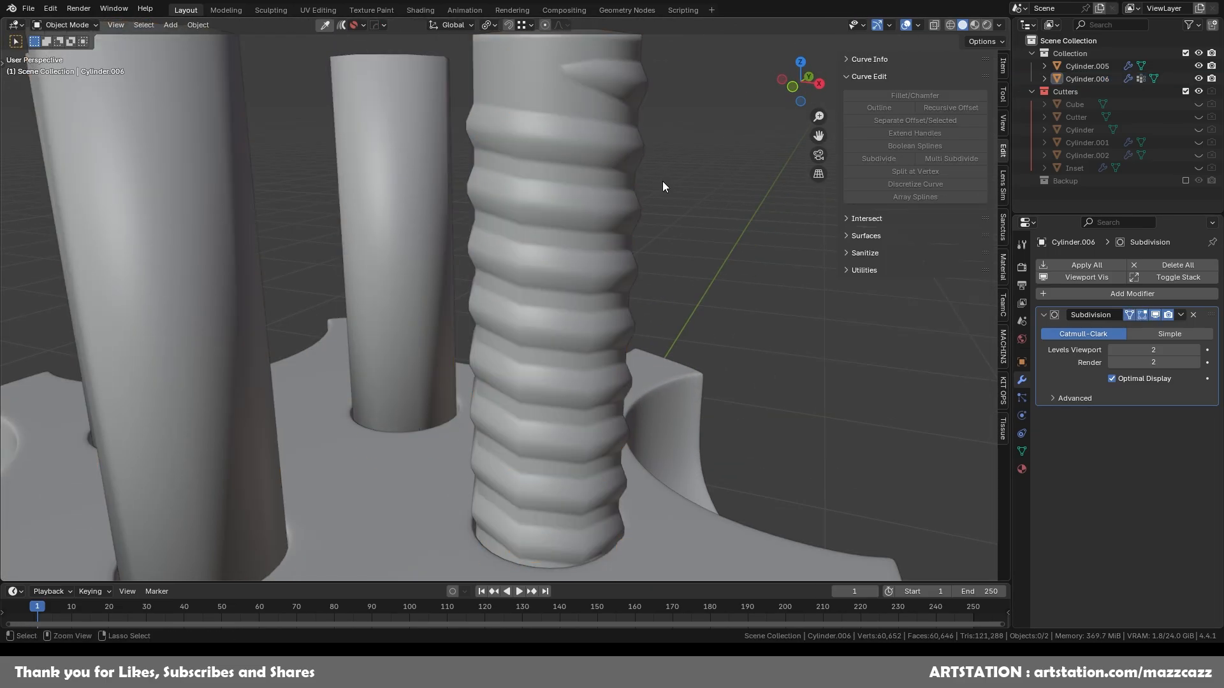
# Step: Isolate the pillars again and bevel the spiral edges of the thread
pyautogui.hotkey('ctrl', 'f')
pyautogui.moveTo(603, 389); pyautogui.dragTo(628, 335, button='middle')
pyautogui.scroll(2, 638, 373)
pyautogui.hotkey('ctrl', 'b')
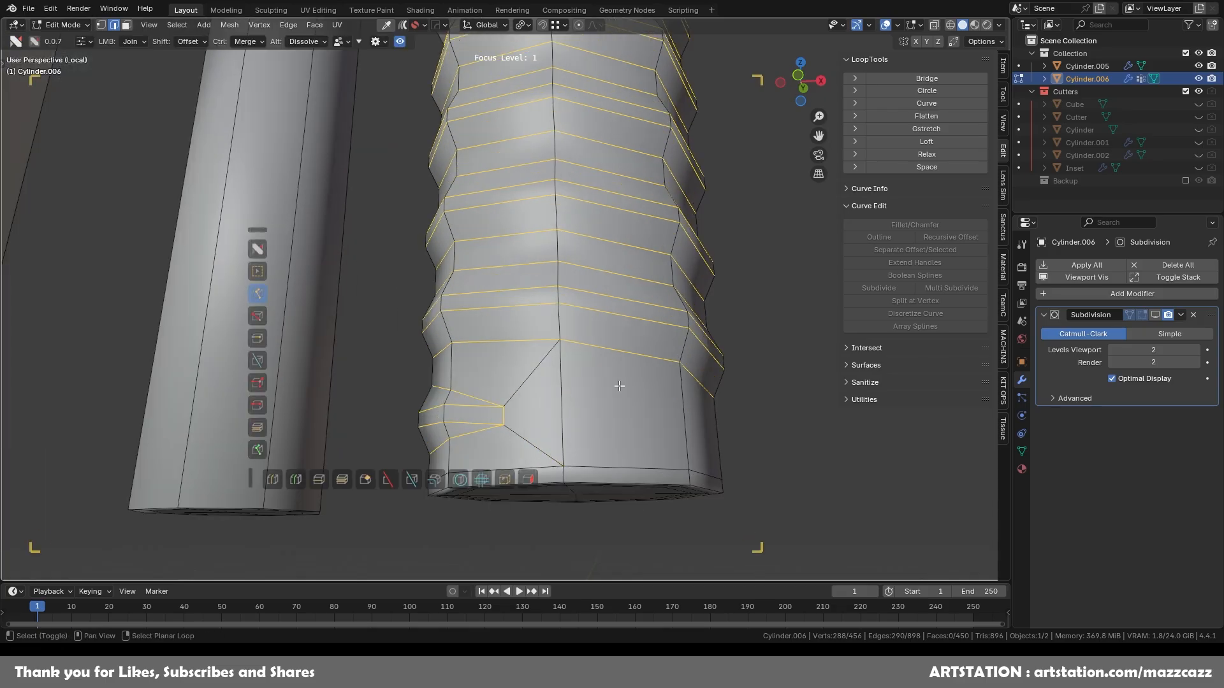
pyautogui.hotkey('alt', 'Tab')
pyautogui.moveTo(708, 404); pyautogui.dragTo(718, 406, button='middle')
pyautogui.press('Tab')
pyautogui.hotkey('ctrl', 'f')
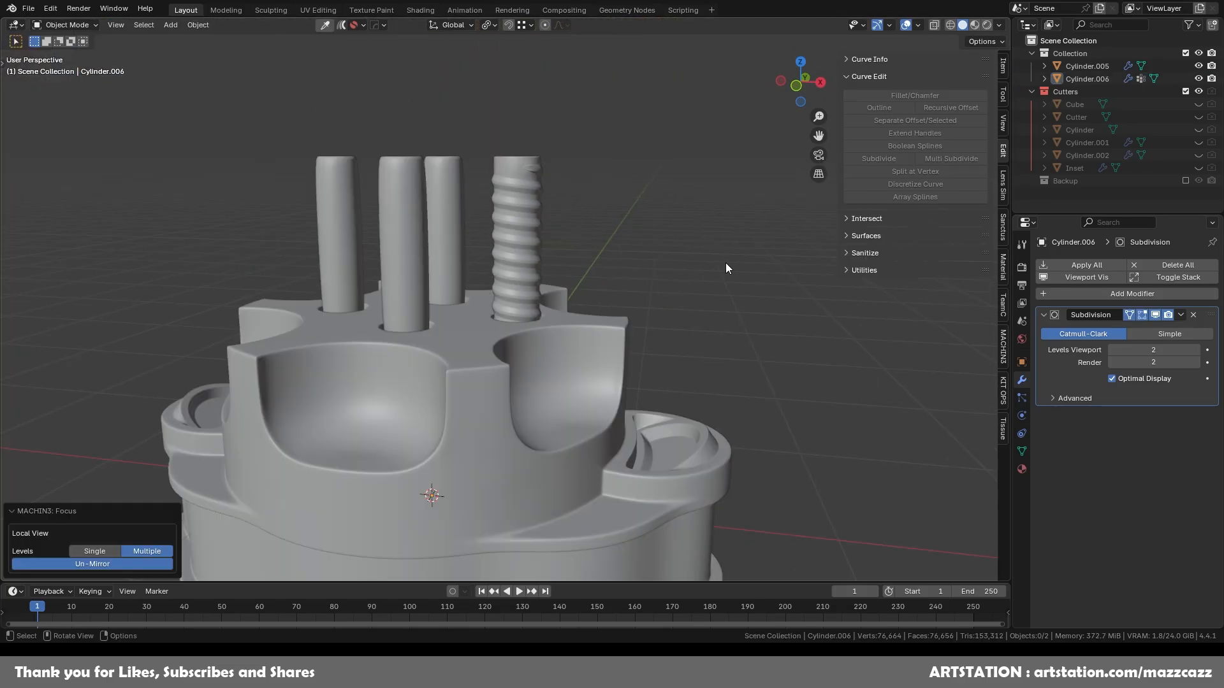
# Step: Check the threaded pillar's smoothed surface, then disable the viewport subdivision and inspect its mesh at the thread start
pyautogui.moveTo(725, 263); pyautogui.dragTo(663, 384, button='middle')
pyautogui.scroll(5, 663, 383)
pyautogui.scroll(-3, 663, 384)
pyautogui.click(1155, 315)
pyautogui.press('Tab')
pyautogui.moveTo(549, 395); pyautogui.dragTo(604, 355, button='middle')
pyautogui.scroll(5, 603, 356)
pyautogui.scroll(-4, 674, 295)
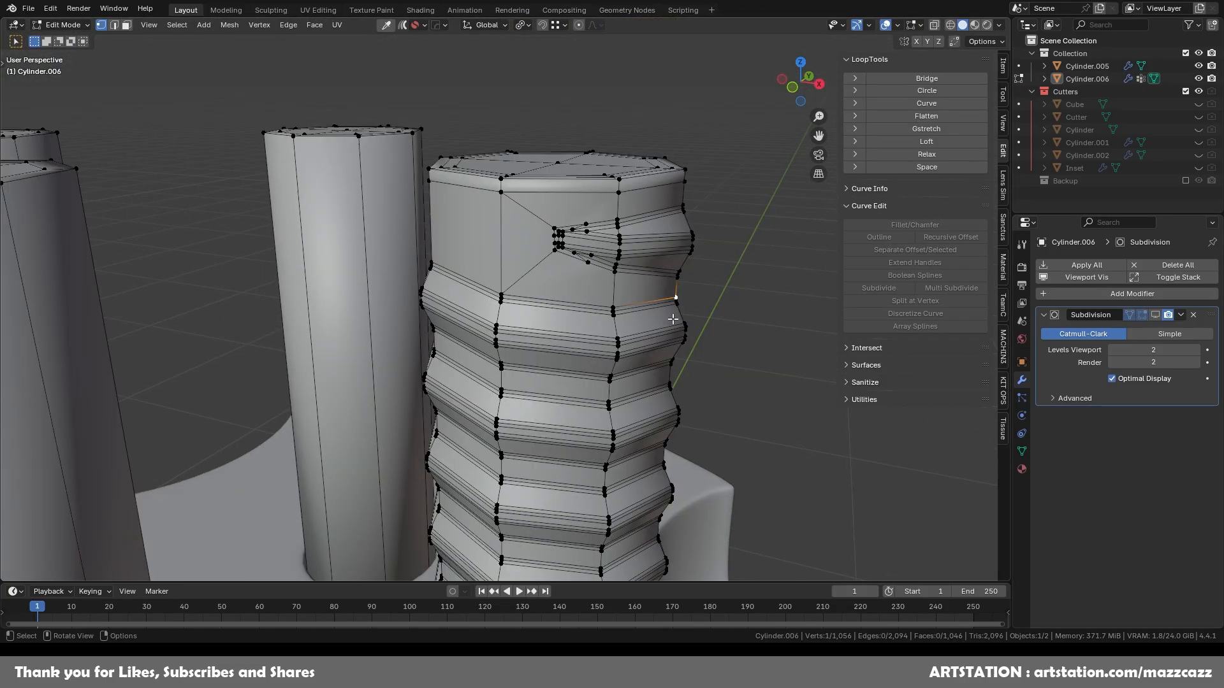
# Step: Delete the object containing the four pillars
pyautogui.press('Tab')
pyautogui.scroll(-8, 631, 334)
pyautogui.scroll(6, 630, 332)
pyautogui.click(557, 326)
pyautogui.press('Delete')
pyautogui.scroll(-2, 561, 327)
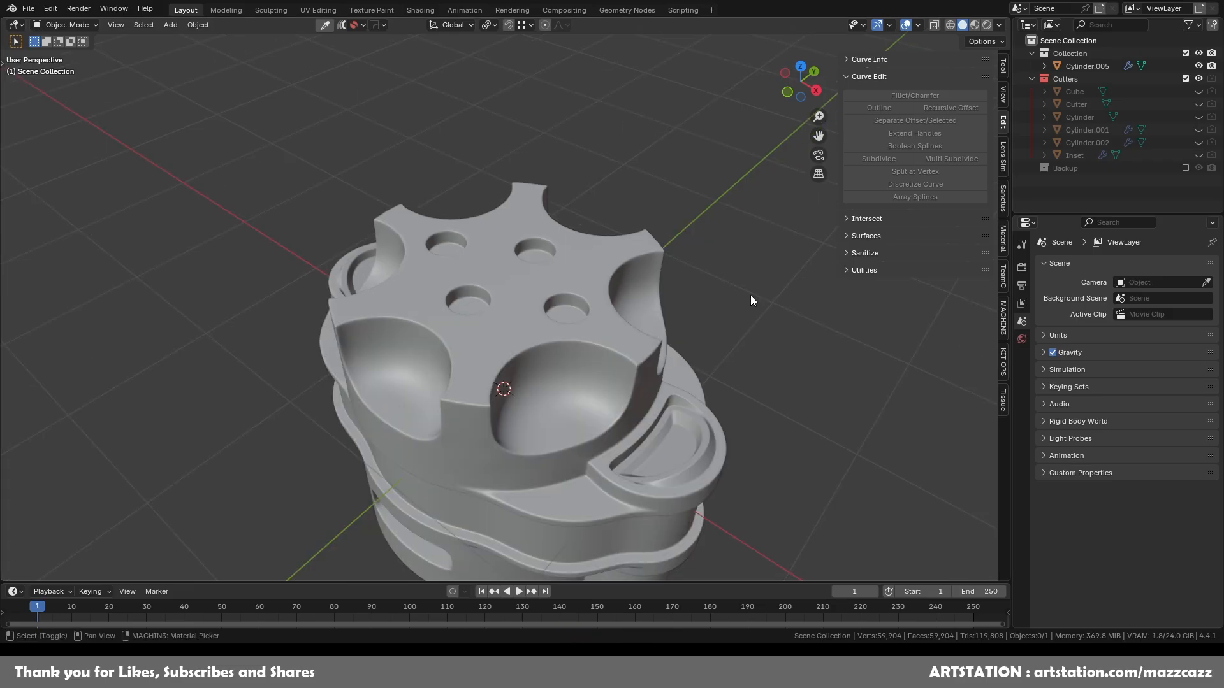
# Step: Add a cylinder with 24 vertices and scale it down in top view over the body's centre
pyautogui.hotkey('shift', 'a')
pyautogui.moveTo(704, 292)
pyautogui.click(763, 370)
pyautogui.scroll(-2, 733, 396)
pyautogui.write('24')
pyautogui.press('Return')
pyautogui.press('KP_7')
pyautogui.press('s')
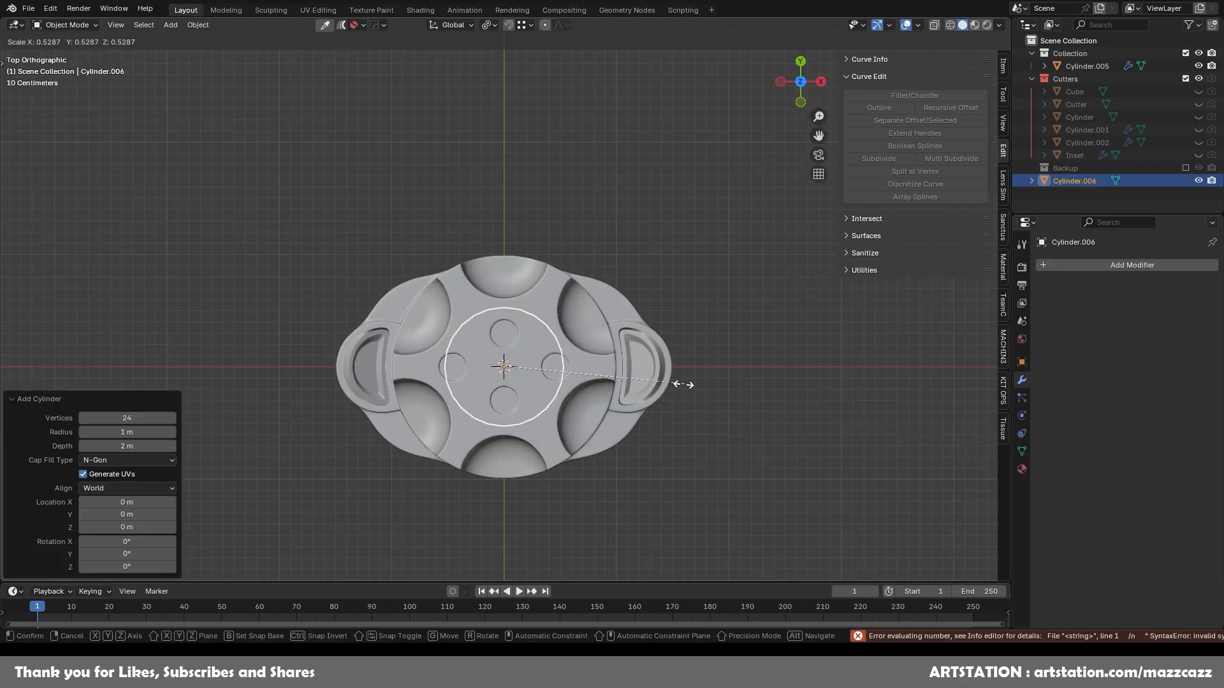
pyautogui.click(584, 377)
# Step: Raise the cylinder above the body along Z and rescale its width and its height
pyautogui.moveTo(583, 377); pyautogui.dragTo(561, 255, button='middle')
pyautogui.press('g')
pyautogui.press('z')
pyautogui.click(552, 189)
pyautogui.press('KP_7')
pyautogui.press('s')
pyautogui.click(690, 392)
pyautogui.moveTo(591, 376); pyautogui.dragTo(554, 251, button='middle')
pyautogui.press('s')
pyautogui.press('z')
pyautogui.click(590, 248)
# Step: Convert the new cylinder's side faces into a thread with HOps To Thread and apply it
pyautogui.scroll(-5, 574, 268)
pyautogui.moveTo(561, 306); pyautogui.dragTo(638, 434, button='middle')
pyautogui.scroll(1, 545, 375)
pyautogui.press('Tab')
pyautogui.keyDown('alt'); pyautogui.click(472, 331); pyautogui.keyUp('alt')
pyautogui.press('q')
pyautogui.click(717, 227)
pyautogui.click(716, 230)
pyautogui.scroll(4, 574, 319)
pyautogui.press('Tab')
pyautogui.hotkey('ctrl', 'a')
pyautogui.press('Tab')
pyautogui.press('1')
pyautogui.press('3')
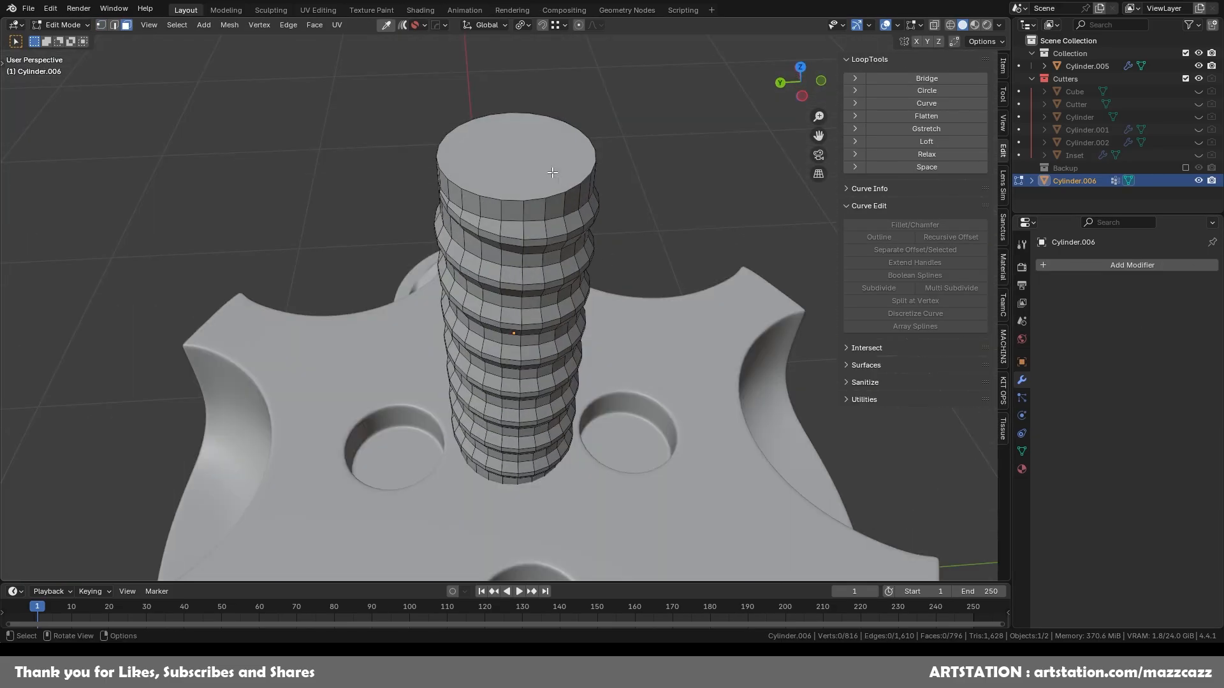
# Step: Move the threaded cylinder up along Z clear of the body and scale it to 0.868
pyautogui.press('Tab')
pyautogui.moveTo(574, 357); pyautogui.dragTo(567, 267, button='middle')
pyautogui.click(801, 62)
pyautogui.press('g')
pyautogui.press('x')
pyautogui.rightClick(771, 396)
pyautogui.moveTo(733, 408); pyautogui.dragTo(638, 338, button='middle')
pyautogui.press('g')
pyautogui.press('z')
pyautogui.click(632, 322)
pyautogui.moveTo(600, 377); pyautogui.dragTo(572, 271, button='middle')
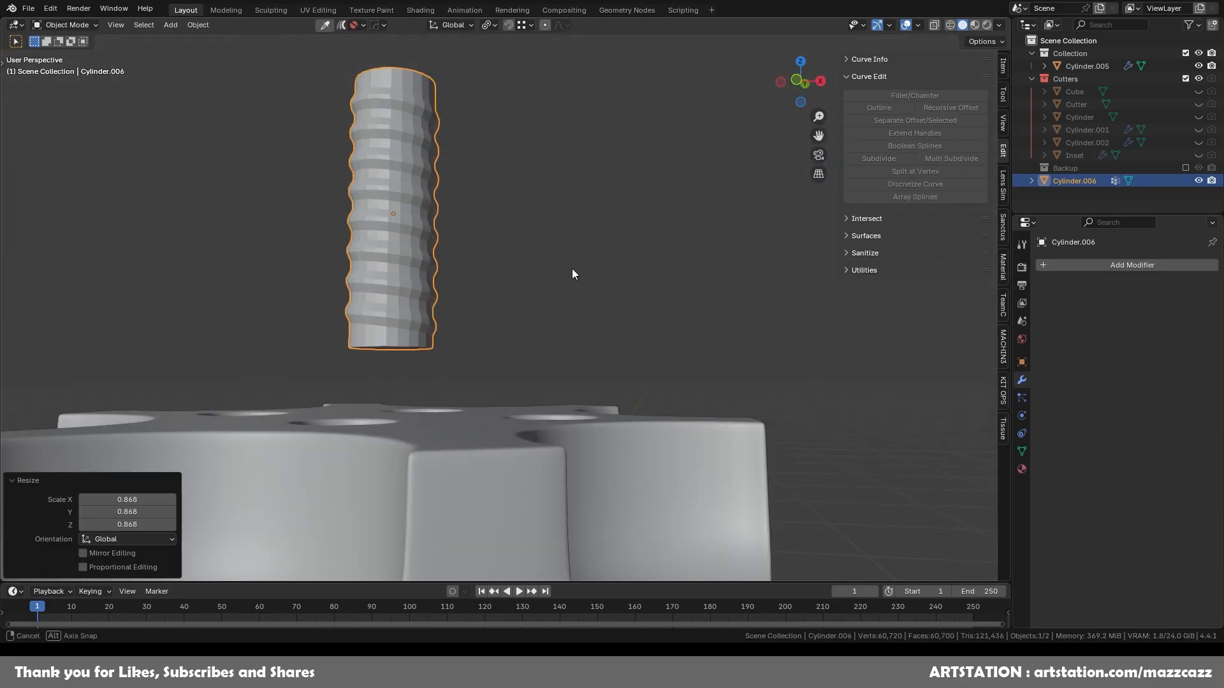
# Step: Snap the 3D cursor to the centre vertex of a round hole in the body and move the threaded cylinder onto it
pyautogui.press('Tab')
pyautogui.hotkey('shift', 's')
pyautogui.click(513, 438)
pyautogui.moveTo(513, 319); pyautogui.dragTo(540, 429, button='middle')
pyautogui.click(548, 423)
pyautogui.hotkey('shift', 's')
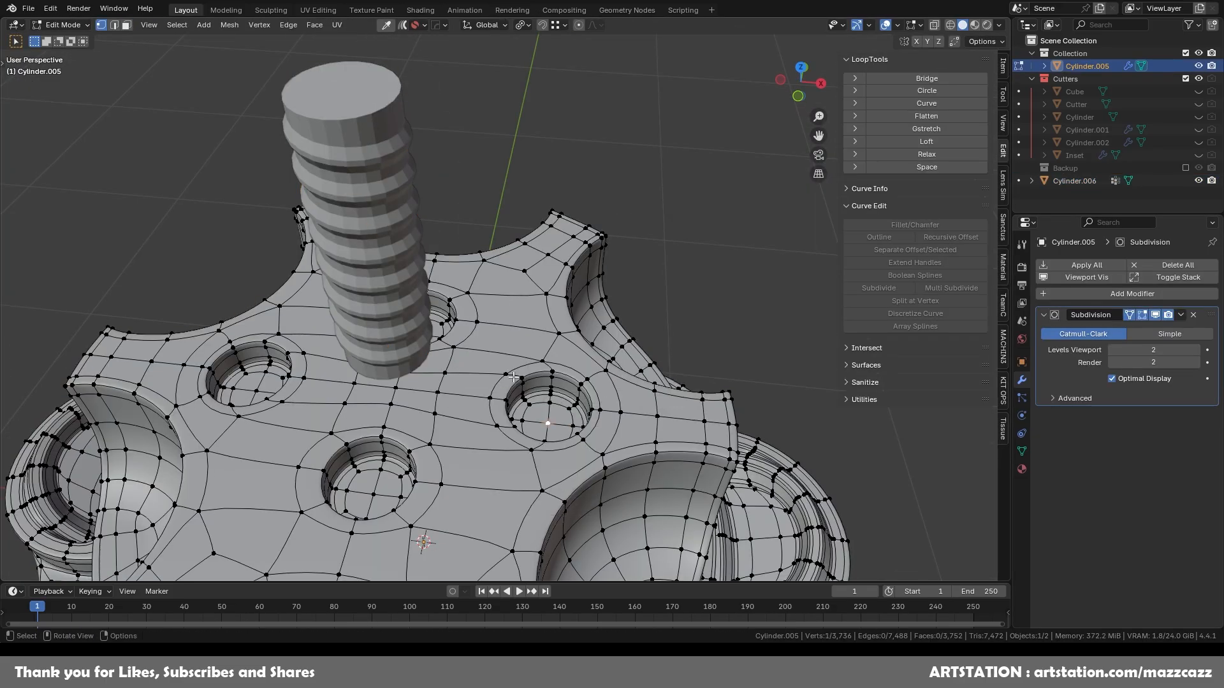
pyautogui.click(421, 375)
pyautogui.press('Tab')
pyautogui.click(388, 276)
pyautogui.hotkey('shift', 's')
pyautogui.click(655, 315)
# Step: Scale the threaded cylinder to 0.898 in top view and align it inside the hole along X
pyautogui.click(799, 92)
pyautogui.click(801, 62)
pyautogui.press('s')
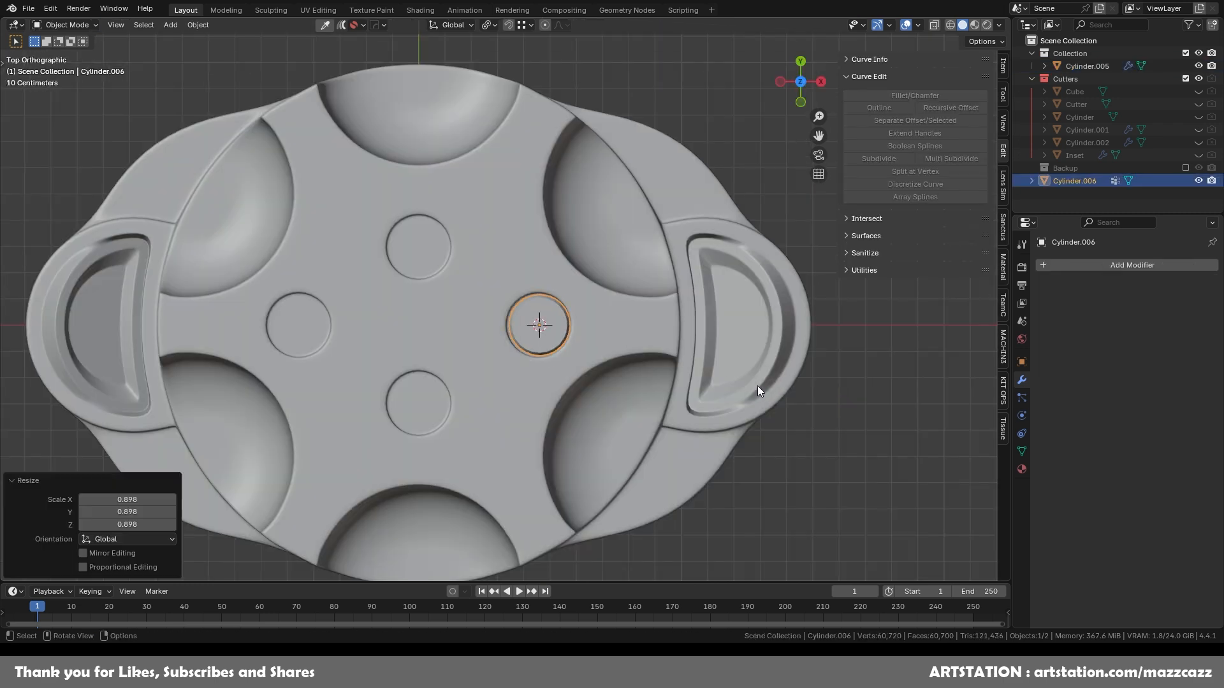
pyautogui.scroll(5, 660, 365)
pyautogui.press('g')
pyautogui.press('x')
pyautogui.click(659, 366)
pyautogui.scroll(-4, 658, 365)
pyautogui.moveTo(659, 366); pyautogui.dragTo(605, 255, button='middle')
pyautogui.click(671, 304)
pyautogui.scroll(3, 670, 304)
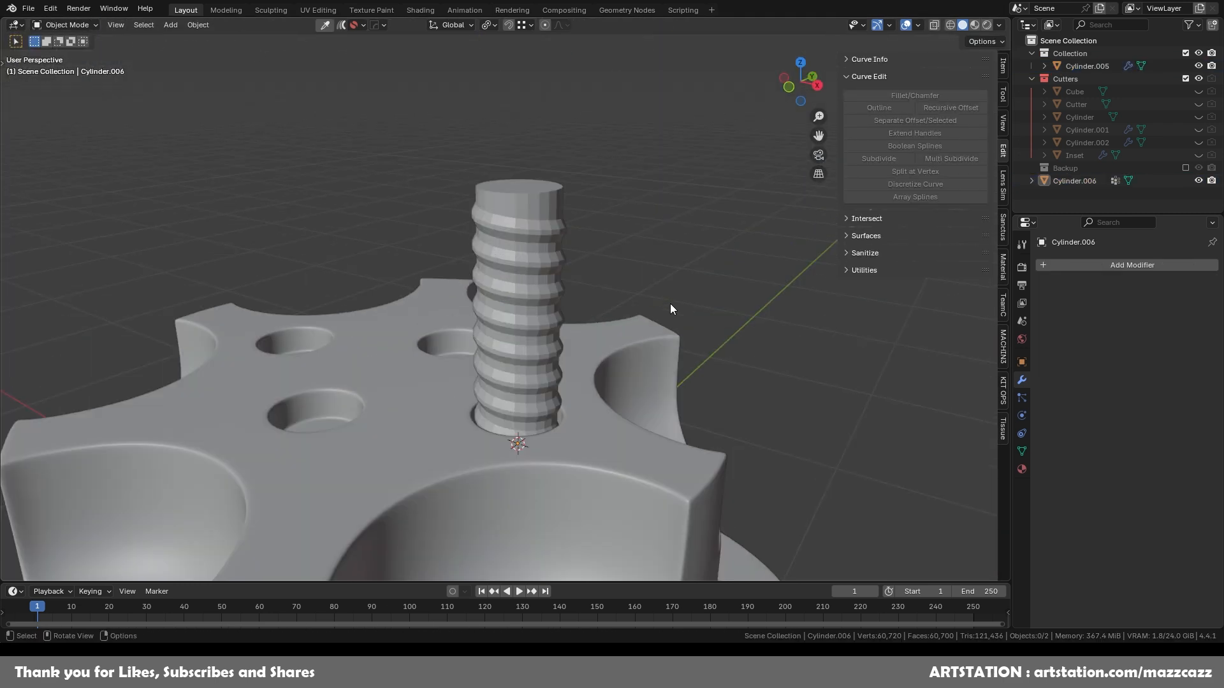
# Step: Save the file and isolate the threaded cylinder
pyautogui.click(594, 297)
pyautogui.hotkey('ctrl', 's')
pyautogui.hotkey('ctrl', 'f')
# Step: Inset the cylinder's top and bottom cap faces by about 0.035 m and bridge them into a hollow tube
pyautogui.press('Tab')
pyautogui.click(525, 129)
pyautogui.moveTo(579, 334); pyautogui.dragTo(586, 210, button='middle')
pyautogui.keyDown('shift'); pyautogui.click(526, 440); pyautogui.keyUp('shift')
pyautogui.press('i')
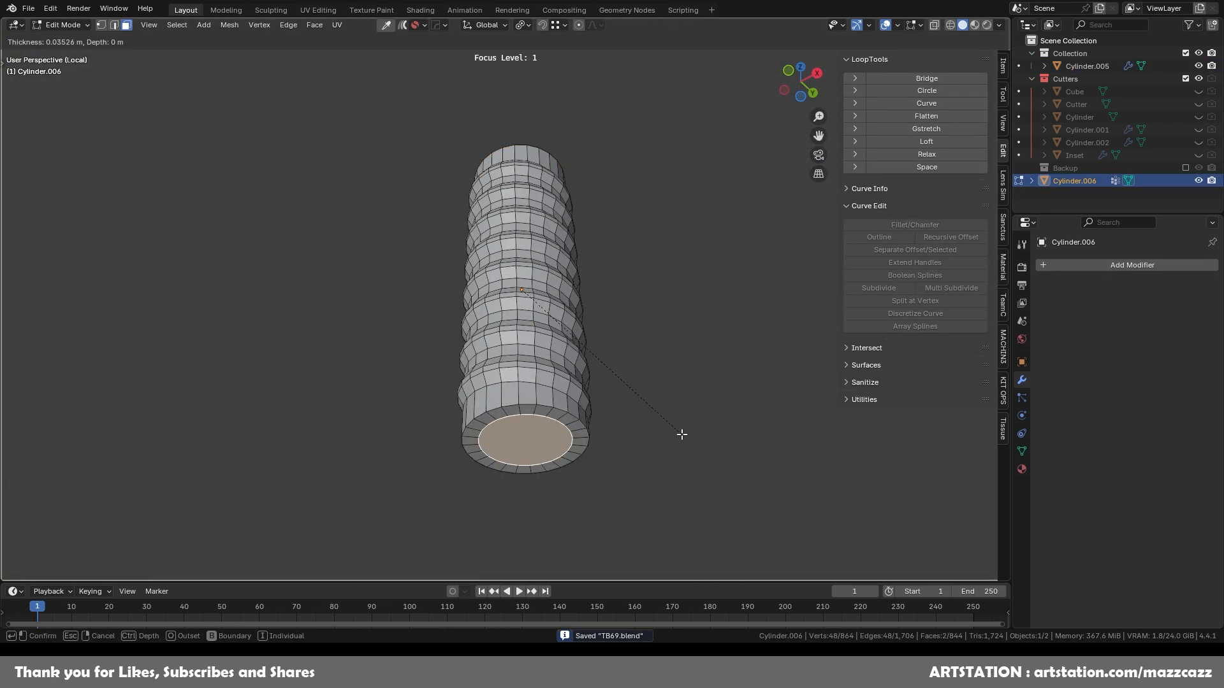
pyautogui.click(683, 434)
pyautogui.rightClick(656, 546)
pyautogui.click(652, 482)
# Step: Add supporting edges along the inner and outer rims at both tube ends and cut loops along the inner wall
pyautogui.scroll(3, 631, 370)
pyautogui.press('2')
pyautogui.keyDown('alt'); pyautogui.click(594, 379); pyautogui.keyUp('alt')
pyautogui.keyDown('alt'); pyautogui.keyDown('shift'); pyautogui.click(588, 400); pyautogui.keyUp('shift'); pyautogui.keyUp('alt')
pyautogui.moveTo(599, 271); pyautogui.dragTo(626, 399, button='middle')
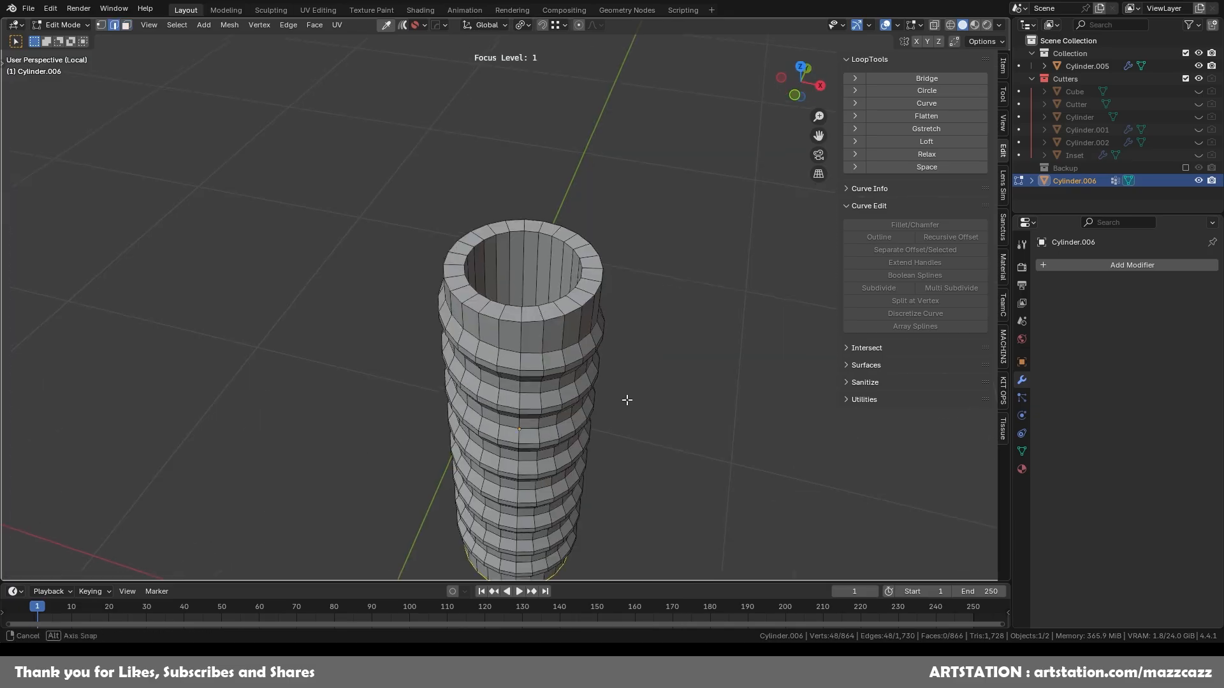
pyautogui.scroll(3, 626, 399)
pyautogui.keyDown('alt'); pyautogui.keyDown('shift'); pyautogui.click(598, 342); pyautogui.keyUp('shift'); pyautogui.keyUp('alt')
pyautogui.keyDown('alt'); pyautogui.keyDown('shift'); pyautogui.click(580, 314); pyautogui.keyUp('shift'); pyautogui.keyUp('alt')
pyautogui.hotkey('ctrl', 'r')
pyautogui.click(573, 271)
pyautogui.click(743, 252)
# Step: Add a level 2 Catmull-Clark Subdivision modifier to the threaded tube and reopen its mesh for editing
pyautogui.moveTo(744, 252); pyautogui.dragTo(667, 266, button='middle')
pyautogui.press('Tab')
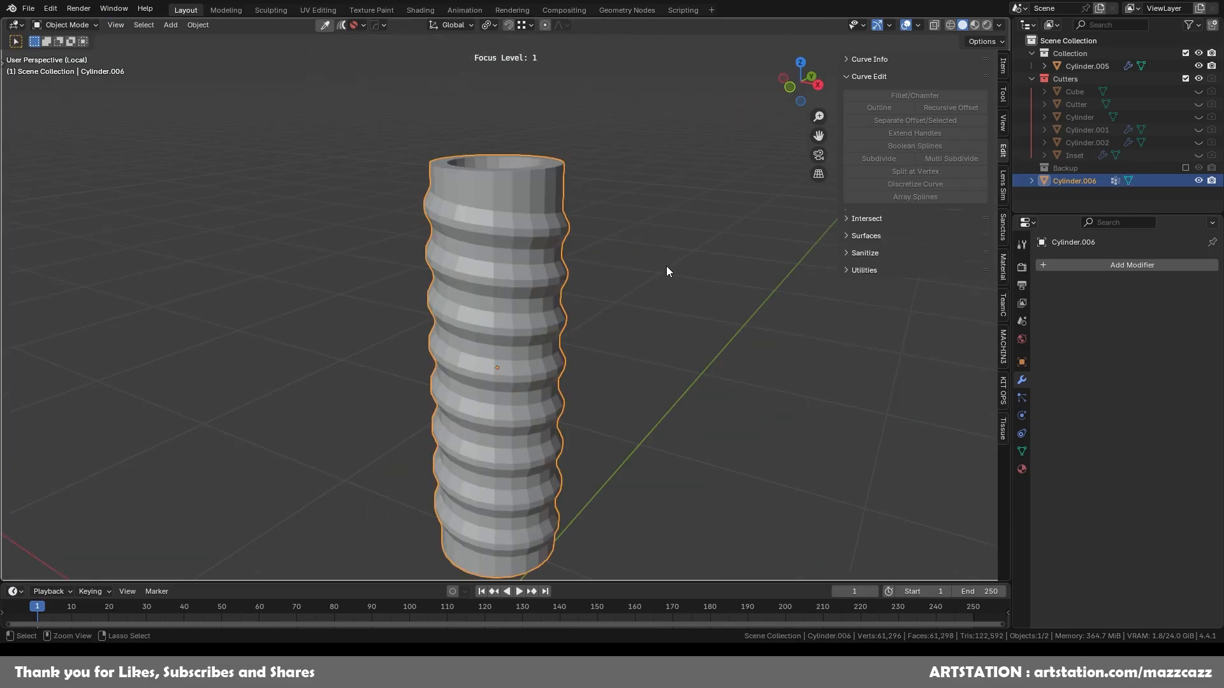
pyautogui.hotkey('ctrl', '2')
pyautogui.hotkey('ctrl', 'f')
pyautogui.click(508, 285)
pyautogui.hotkey('ctrl', 'f')
pyautogui.press('Tab')
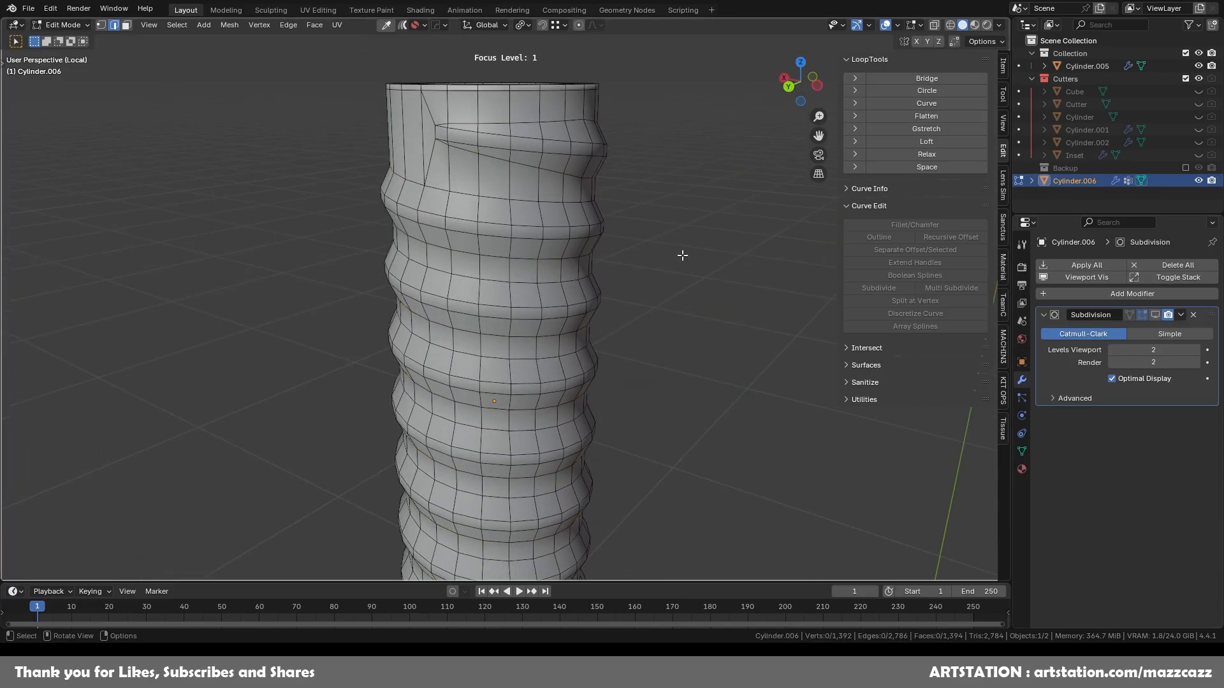
# Step: Try to select the path of faces along the thread's crest from where the thread starts
pyautogui.hotkey('ctrl', 'r')
pyautogui.click(395, 172)
pyautogui.press('3')
pyautogui.click(352, 181)
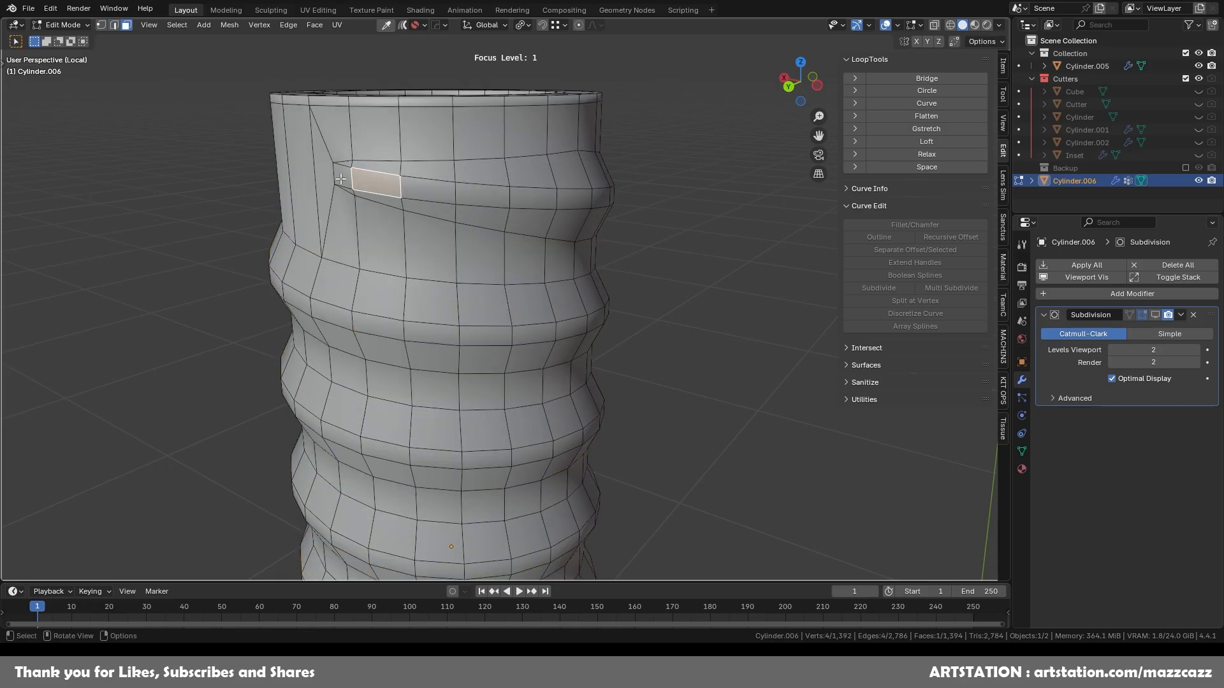
pyautogui.press('a')
pyautogui.press('a')
pyautogui.click(343, 177)
pyautogui.keyDown('ctrl'); pyautogui.click(603, 199); pyautogui.keyUp('ctrl')
pyautogui.scroll(-4, 577, 255)
pyautogui.moveTo(576, 303); pyautogui.dragTo(459, 312, button='middle')
pyautogui.keyDown('ctrl'); pyautogui.click(639, 303); pyautogui.keyUp('ctrl')
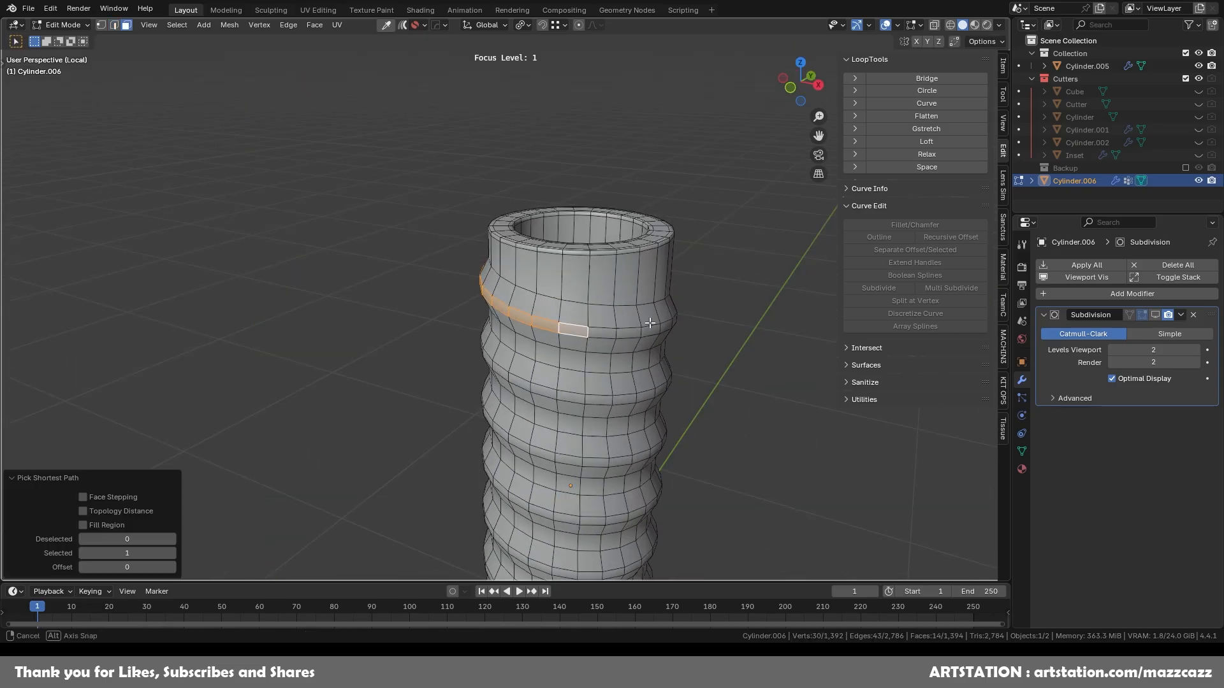
# Step: Try to add a loop cut along the tube's thread and check the tube in object mode
pyautogui.moveTo(721, 319); pyautogui.dragTo(810, 312, button='middle')
pyautogui.press('2')
pyautogui.scroll(5, 439, 269)
pyautogui.hotkey('ctrl', 'r')
pyautogui.click(685, 283)
pyautogui.click(787, 194)
pyautogui.moveTo(692, 280); pyautogui.dragTo(357, 268, button='middle')
pyautogui.hotkey('alt', 'Tab')
pyautogui.press('Tab')
pyautogui.scroll(-3, 747, 271)
pyautogui.click(748, 271)
# Step: Select the thread's spiral edge loops and offset them to both sides to create supporting loops along the thread
pyautogui.press('Tab')
pyautogui.hotkey('alt', 'Tab')
pyautogui.scroll(4, 737, 260)
pyautogui.press('1')
pyautogui.scroll(2, 348, 252)
pyautogui.click(336, 234)
pyautogui.keyDown('alt'); pyautogui.click(382, 254); pyautogui.keyUp('alt')
pyautogui.scroll(-5, 382, 253)
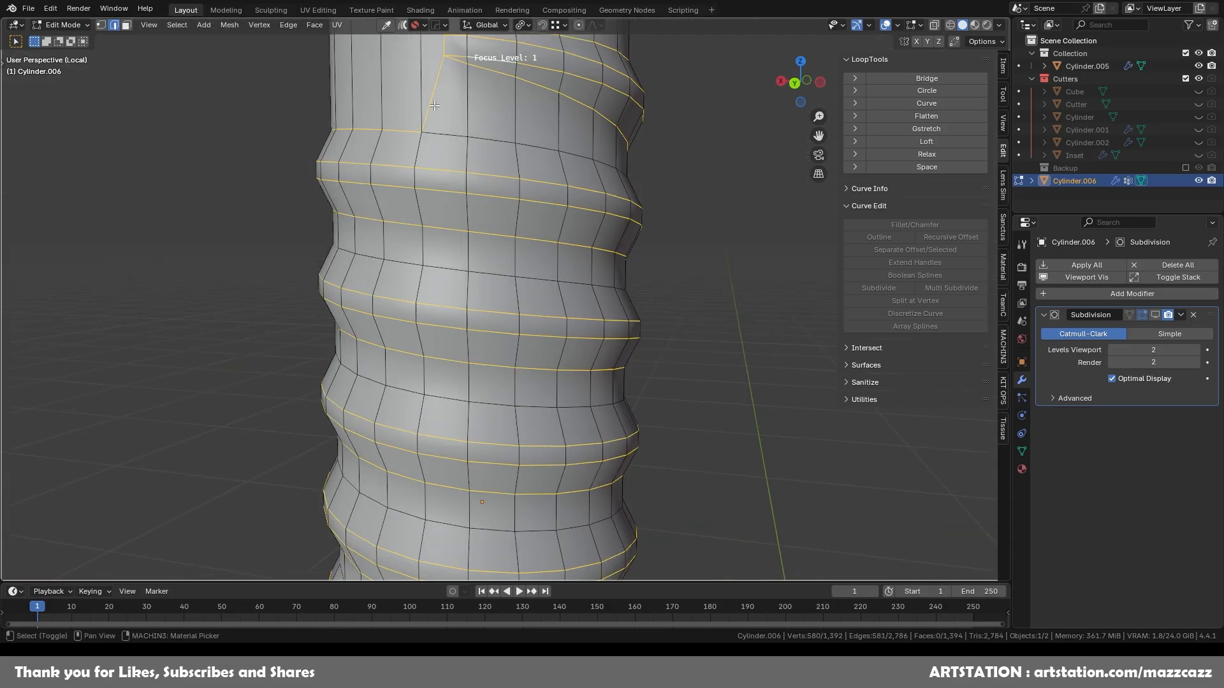
pyautogui.moveTo(408, 306); pyautogui.dragTo(468, 420, button='middle')
pyautogui.moveTo(652, 492); pyautogui.dragTo(581, 539, button='middle')
pyautogui.scroll(6, 582, 446)
pyautogui.press('q')
pyautogui.click(582, 401)
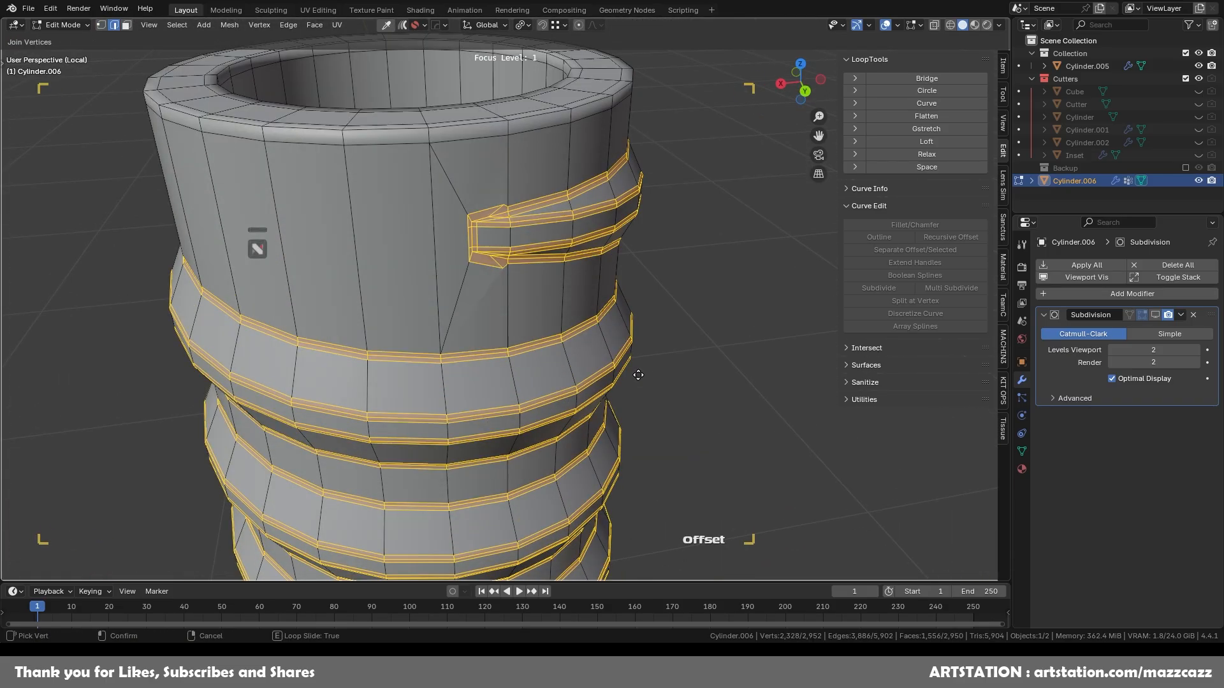
pyautogui.click(639, 376)
pyautogui.click(87, 569)
# Step: Slide the upper and lower side vertices at the thread's start toward its tip and dissolve the extra edges there
pyautogui.moveTo(408, 258); pyautogui.dragTo(418, 241, button='middle')
pyautogui.scroll(4, 491, 233)
pyautogui.press('1')
pyautogui.click(461, 208)
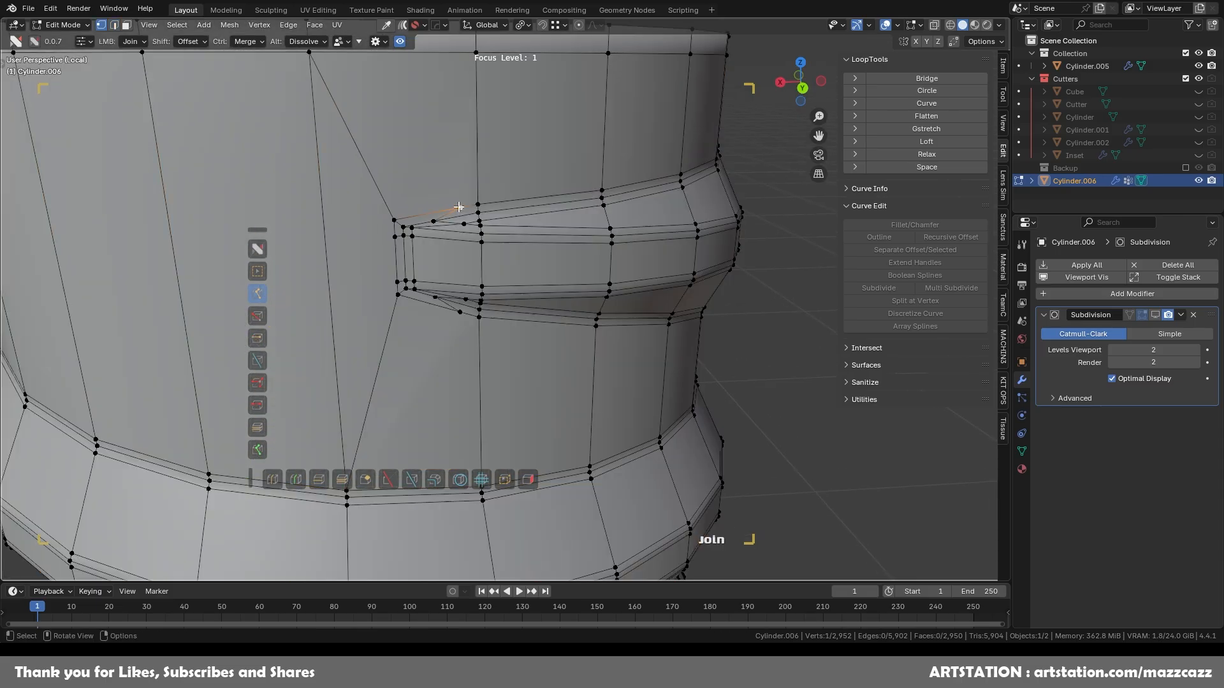
pyautogui.click(429, 210)
pyautogui.press('2')
pyautogui.click(380, 192)
pyautogui.keyDown('shift'); pyautogui.click(387, 335); pyautogui.keyUp('shift')
pyautogui.hotkey('ctrl', 'x')
pyautogui.moveTo(469, 328); pyautogui.dragTo(431, 259, button='middle')
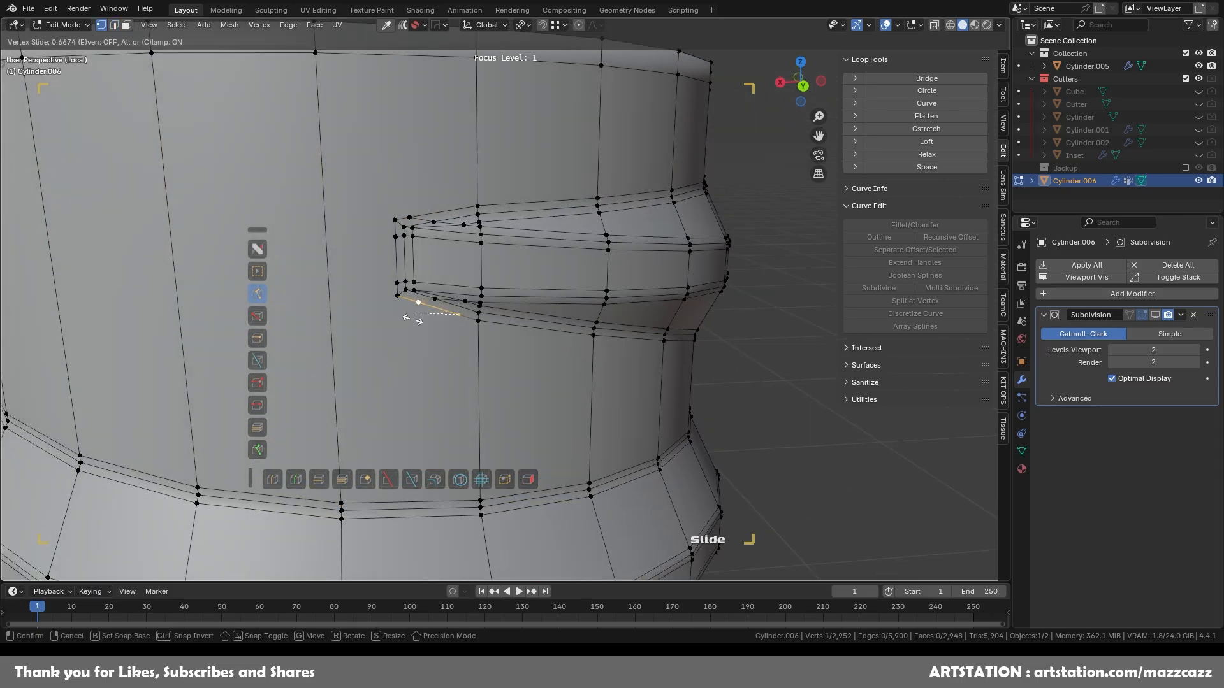
pyautogui.click(411, 318)
# Step: Join the vertices below the thread's start and merge the surplus ones beside its tip
pyautogui.keyDown('shift'); pyautogui.click(396, 447); pyautogui.keyUp('shift')
pyautogui.press('j')
pyautogui.scroll(3, 430, 318)
pyautogui.click(398, 302)
pyautogui.keyDown('shift'); pyautogui.click(375, 297); pyautogui.keyUp('shift')
pyautogui.press('1')
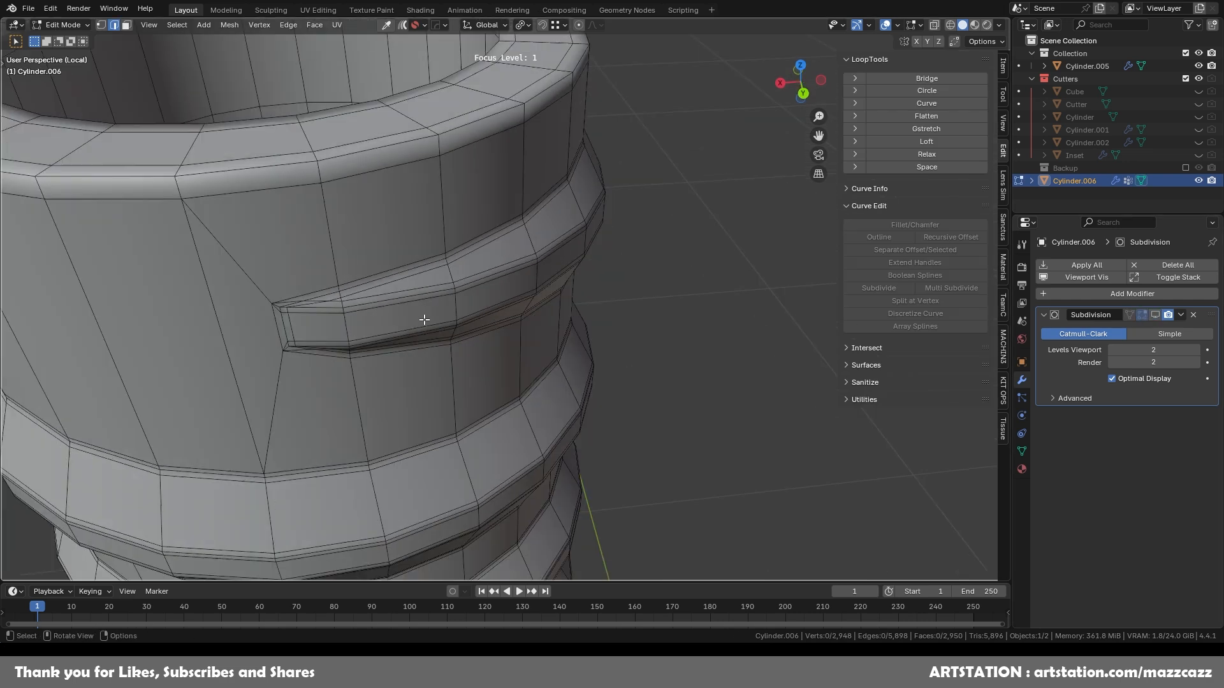
# Step: Merge the surplus vertex pairs along the upper and lower edges of the thread's start with Smart Vert set to Last
pyautogui.hotkey('shift', 'v')
pyautogui.click(255, 241)
pyautogui.keyDown('shift'); pyautogui.click(304, 243); pyautogui.keyUp('shift')
pyautogui.press('1')
pyautogui.scroll(-2, 316, 246)
pyautogui.moveTo(319, 255); pyautogui.dragTo(335, 191, button='middle')
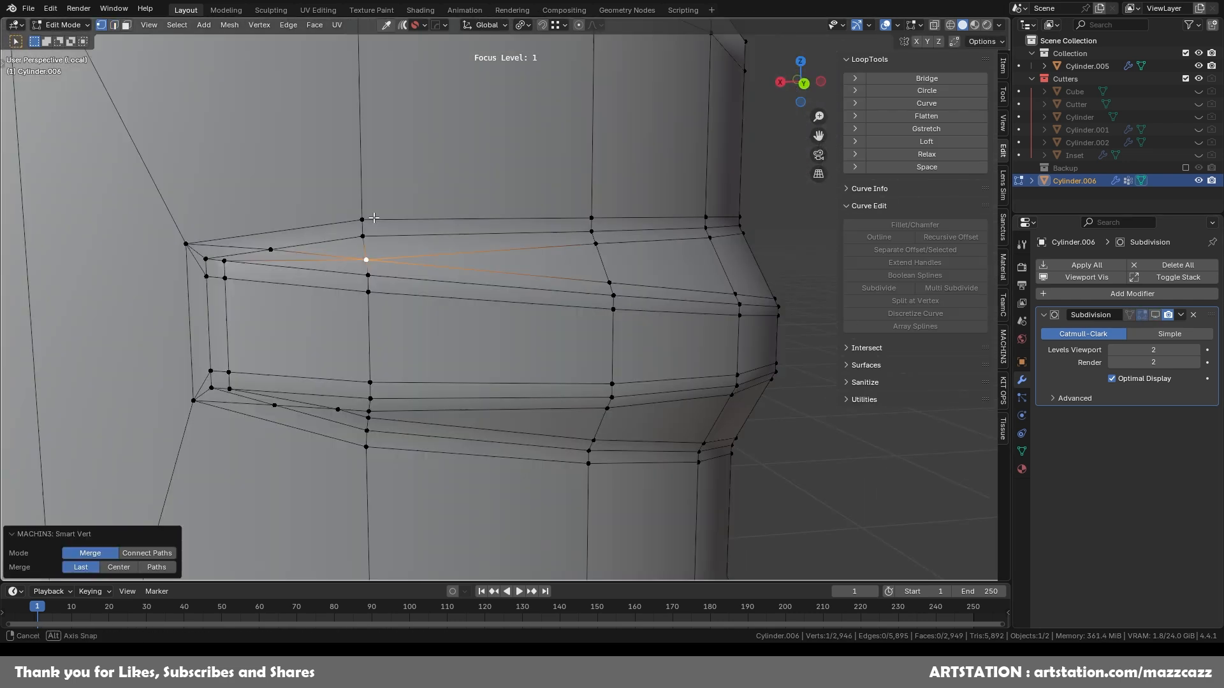
pyautogui.click(315, 400)
pyautogui.keyDown('shift'); pyautogui.click(350, 409); pyautogui.keyUp('shift')
pyautogui.press('1')
pyautogui.press('Tab')
pyautogui.moveTo(468, 406); pyautogui.dragTo(603, 350, button='middle')
pyautogui.scroll(-8, 603, 350)
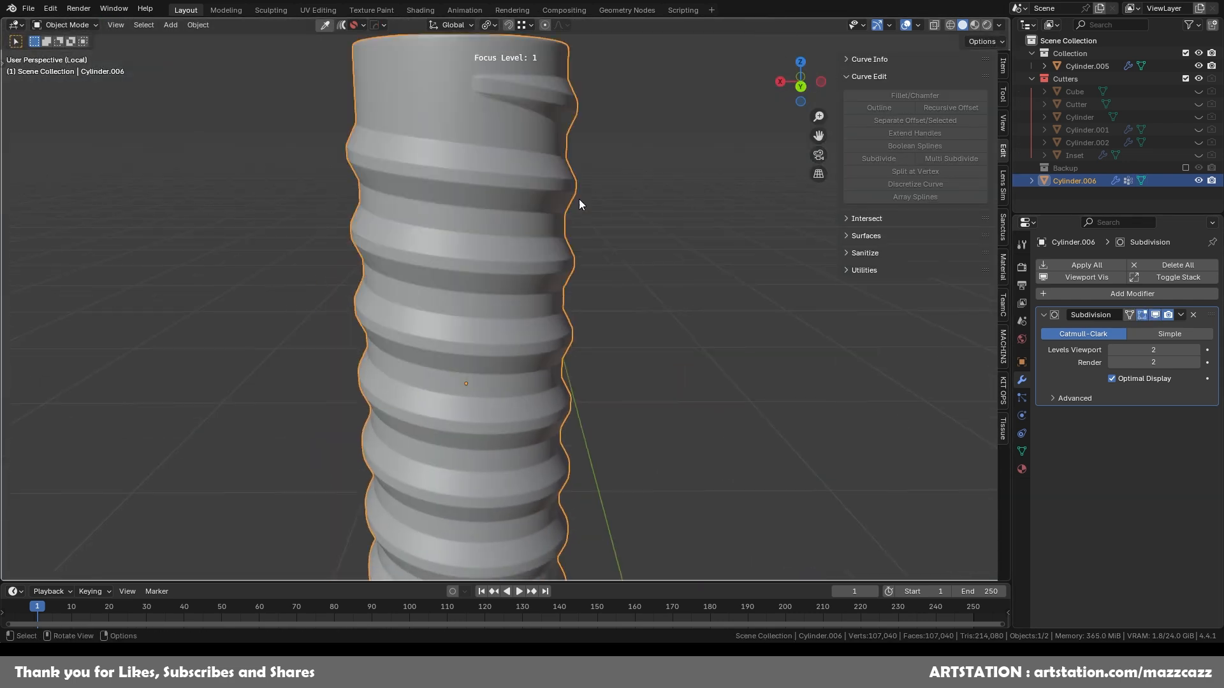
# Step: Merge the surplus vertices around the tip at the thread's opposite end
pyautogui.scroll(4, 527, 303)
pyautogui.press('Tab')
pyautogui.scroll(2, 527, 303)
pyautogui.click(526, 273)
pyautogui.scroll(4, 585, 354)
pyautogui.click(492, 232)
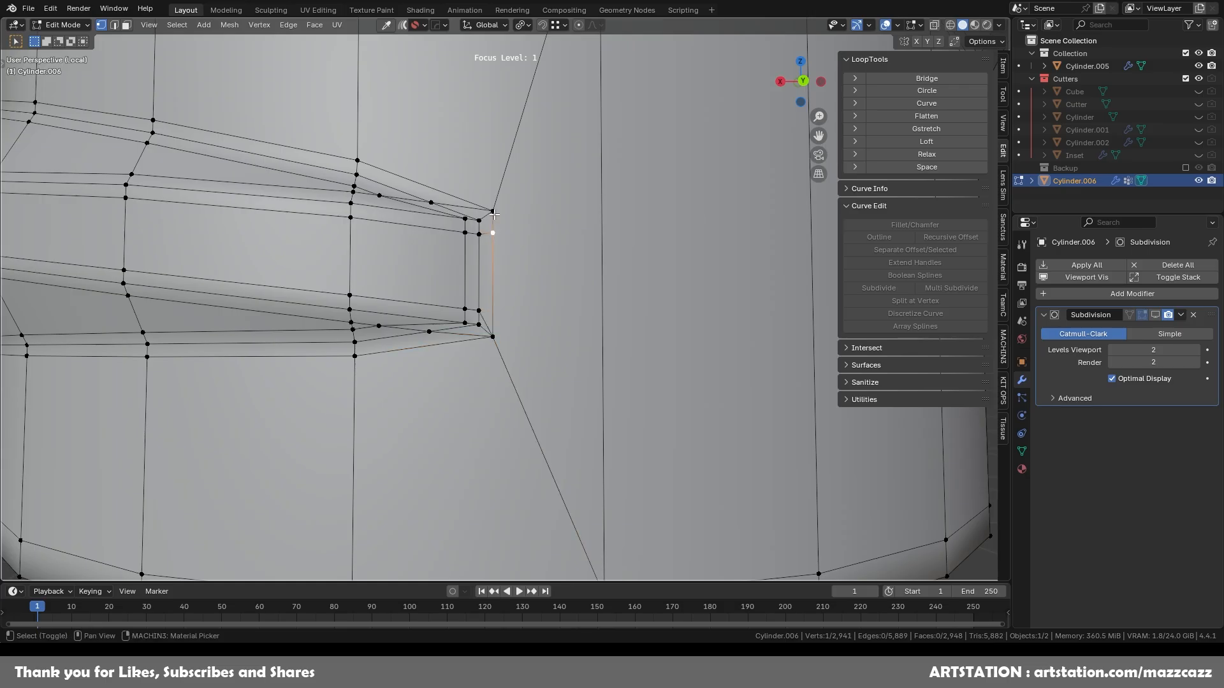
# Step: Leave the mesh editing and the isolated view of the threaded tube and save the file
pyautogui.press('Tab')
pyautogui.scroll(-6, 575, 280)
pyautogui.hotkey('ctrl', 'f')
pyautogui.click(667, 107)
pyautogui.moveTo(667, 107); pyautogui.dragTo(525, 373, button='middle')
pyautogui.hotkey('ctrl', 's')
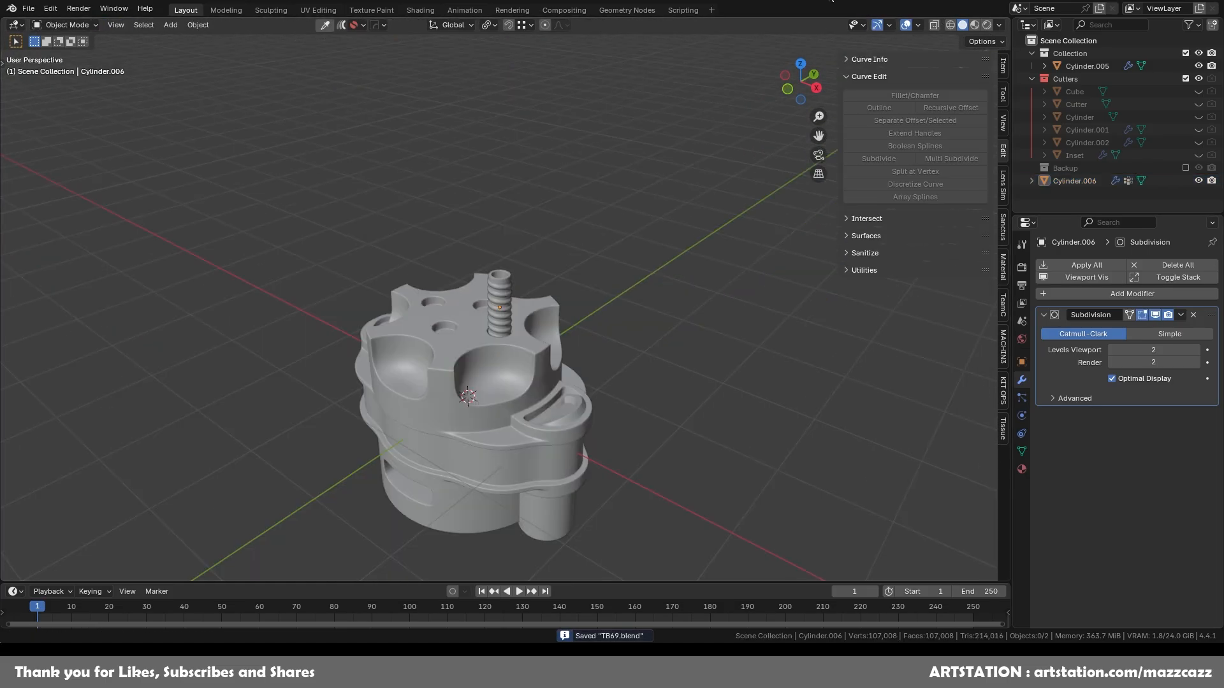
# Step: Mirror the threaded tube across X about the body in top view to fill the opposite hole
pyautogui.click(736, 225)
pyautogui.press('7')
pyautogui.scroll(4, 736, 225)
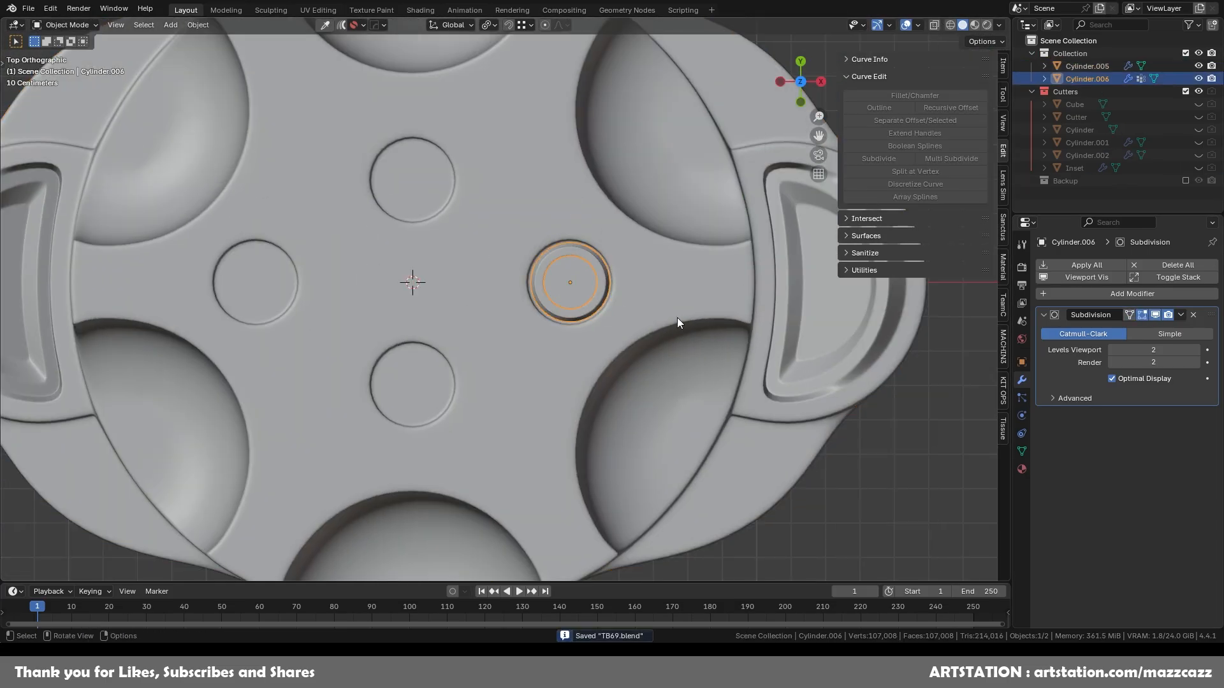
pyautogui.keyDown('shift'); pyautogui.click(677, 319); pyautogui.keyUp('shift')
pyautogui.hotkey('alt', 'x')
pyautogui.click(499, 283)
# Step: Duplicate the threaded tube onto an adjacent hole without its Hops_Mirror modifier and mirror the copy to the hole opposite
pyautogui.click(589, 282)
pyautogui.hotkey('shift', 'd')
pyautogui.click(431, 396)
pyautogui.click(1193, 415)
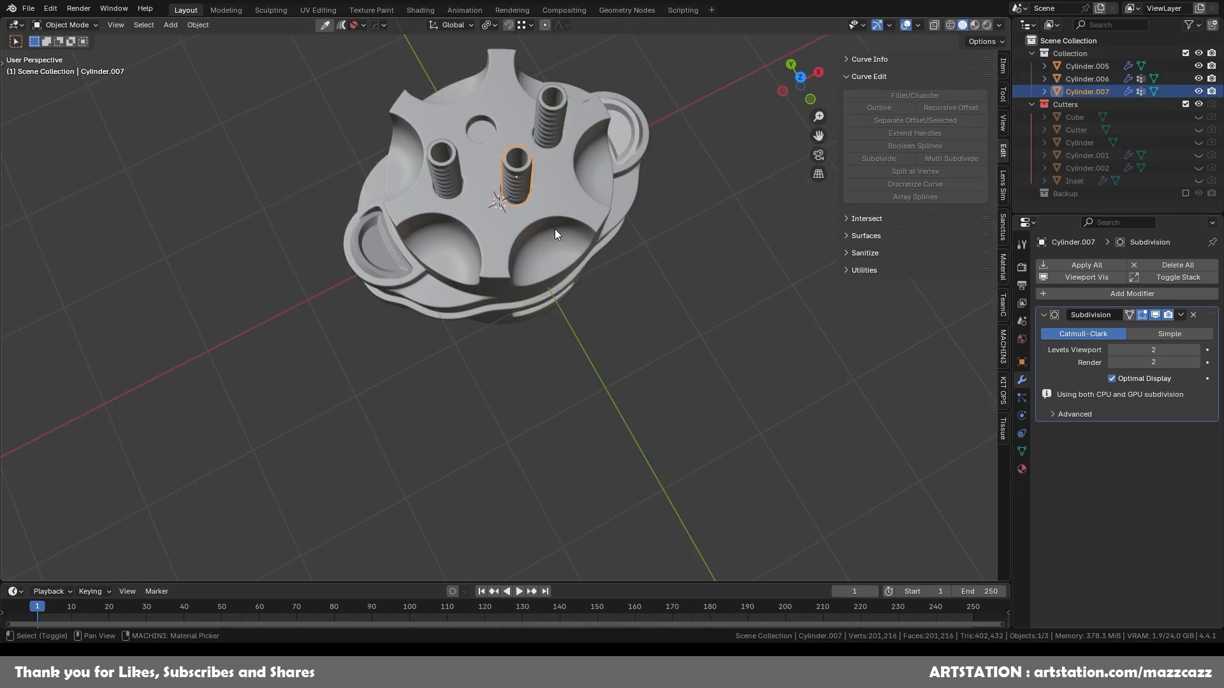
pyautogui.moveTo(606, 289); pyautogui.dragTo(530, 284, button='middle')
pyautogui.scroll(3, 695, 323)
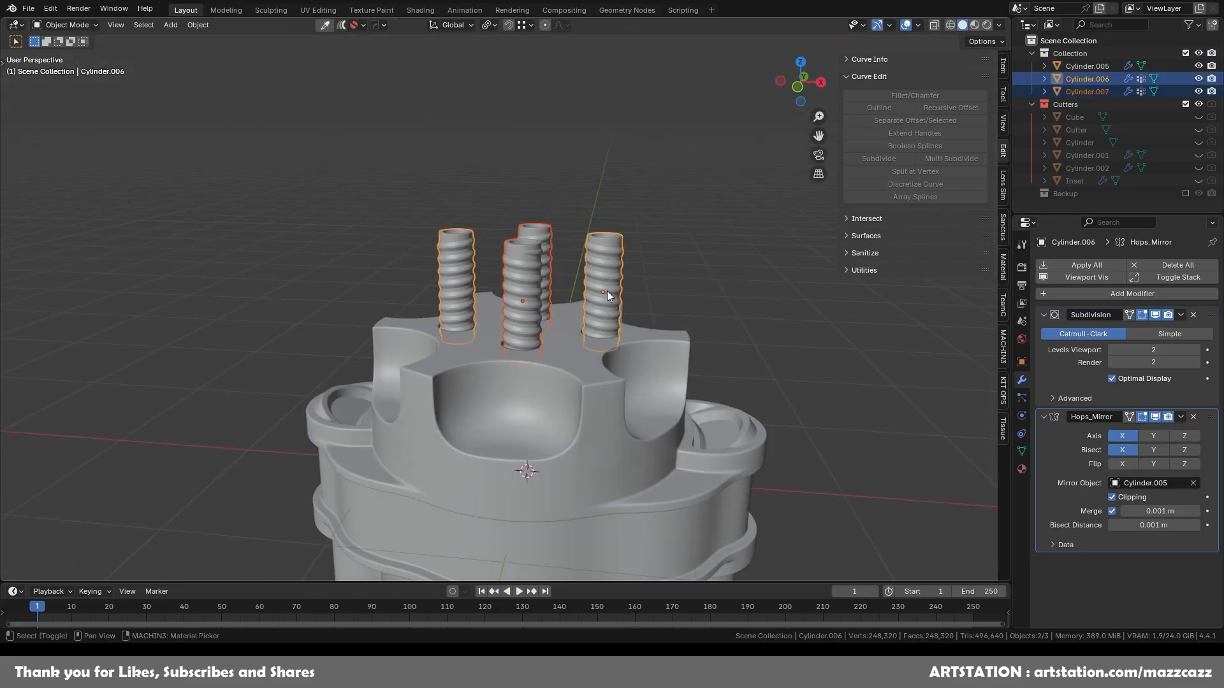
# Step: Try to move the threaded tubes along Z to adjust their height in the holes
pyautogui.press('g')
pyautogui.press('z')
pyautogui.click(639, 342)
pyautogui.click(711, 350)
pyautogui.scroll(-6, 711, 350)
pyautogui.moveTo(682, 281); pyautogui.dragTo(712, 350, button='middle')
pyautogui.scroll(6, 712, 350)
pyautogui.moveTo(569, 380); pyautogui.dragTo(585, 263, button='middle')
pyautogui.scroll(-3, 679, 348)
# Step: Undo the last changes to the threaded tubes, select the first mirrored pair and save the file
pyautogui.hotkey('ctrl', 'z')
pyautogui.hotkey('ctrl', 'z')
pyautogui.click(648, 343)
pyautogui.scroll(5, 648, 343)
pyautogui.hotkey('ctrl', 's')
pyautogui.scroll(-6, 617, 308)
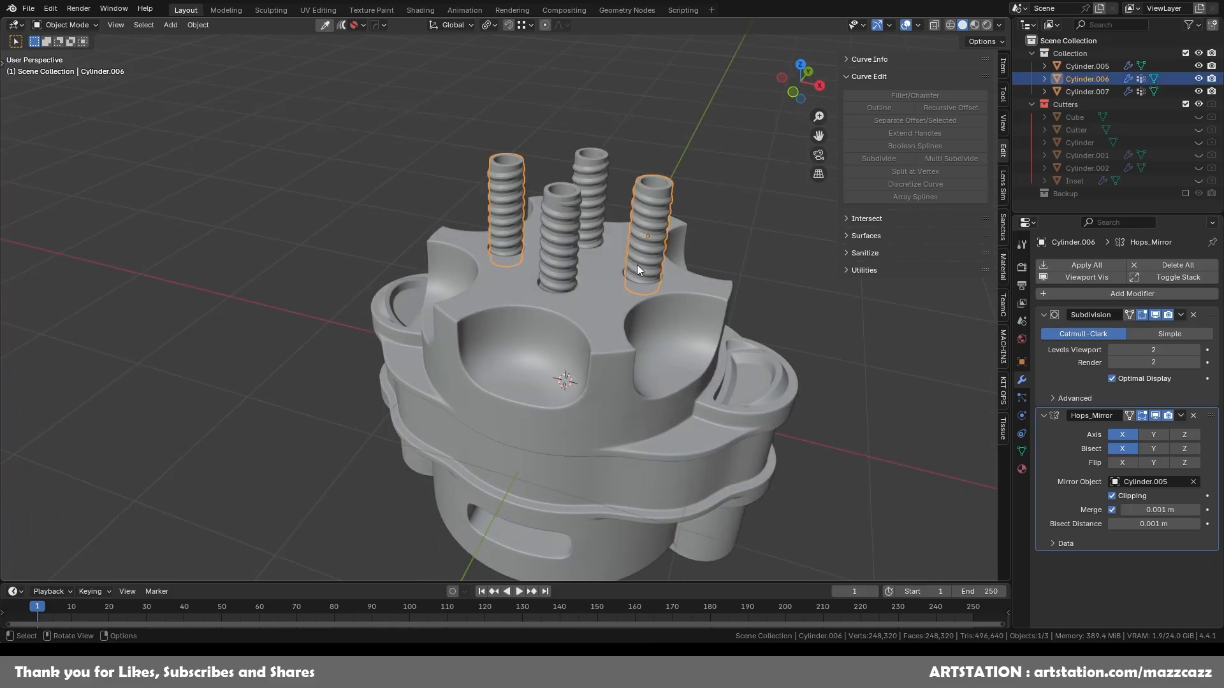
# Step: Delete the duplicated threaded tube pair from the front and back holes
pyautogui.hotkey('ctrl', 'z')
pyautogui.hotkey('ctrl', 'z')
pyautogui.hotkey('ctrl', 'z')
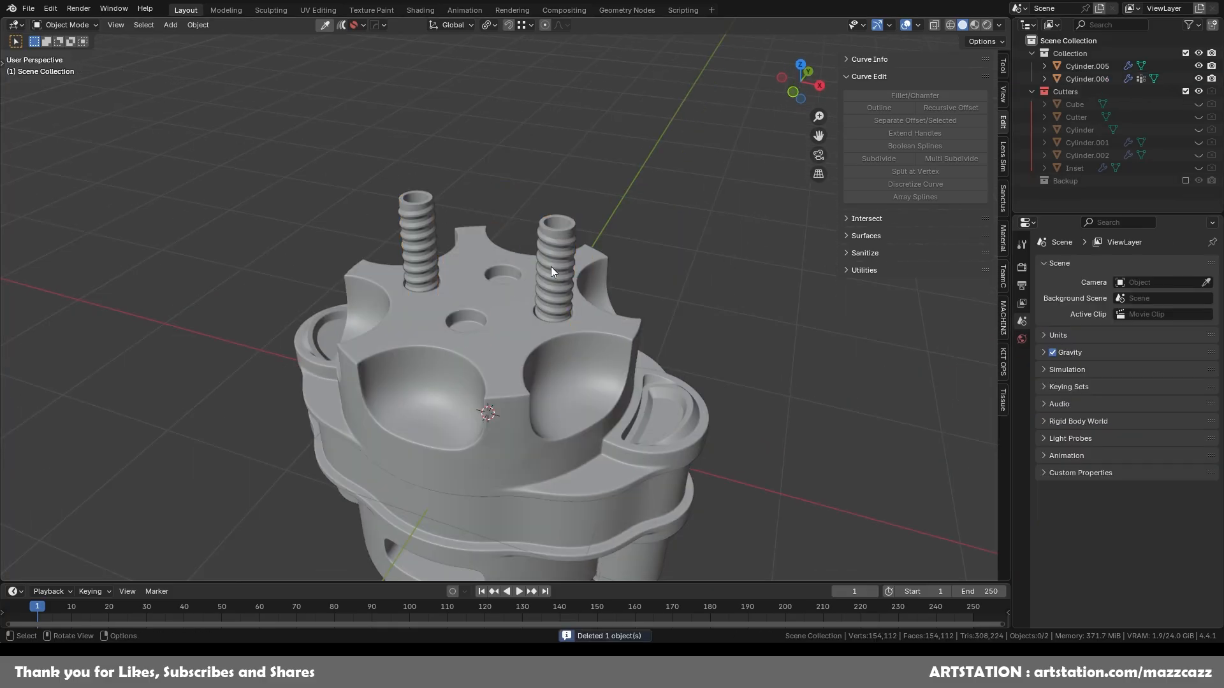
# Step: Align the threaded tube with the center of the body's side lug using the 3D cursor
pyautogui.press('KP_7')
pyautogui.scroll(3, 630, 277)
pyautogui.moveTo(614, 250); pyautogui.dragTo(602, 277, button='middle')
pyautogui.click(630, 277)
pyautogui.press('Tab')
pyautogui.click(585, 274)
pyautogui.moveTo(530, 234); pyautogui.dragTo(573, 298, button='middle')
pyautogui.scroll(-5, 573, 298)
pyautogui.press('Tab')
pyautogui.click(487, 129)
pyautogui.hotkey('shift', 's')
pyautogui.click(632, 220)
# Step: Scale the threaded tube up by 1.815 and lower it along Z so it protrudes from the lug's underside
pyautogui.click(801, 99)
pyautogui.scroll(5, 585, 290)
pyautogui.scroll(2, 587, 293)
pyautogui.press('s')
pyautogui.click(799, 256)
pyautogui.moveTo(791, 261); pyautogui.dragTo(781, 354, button='middle')
pyautogui.press('g')
pyautogui.press('z')
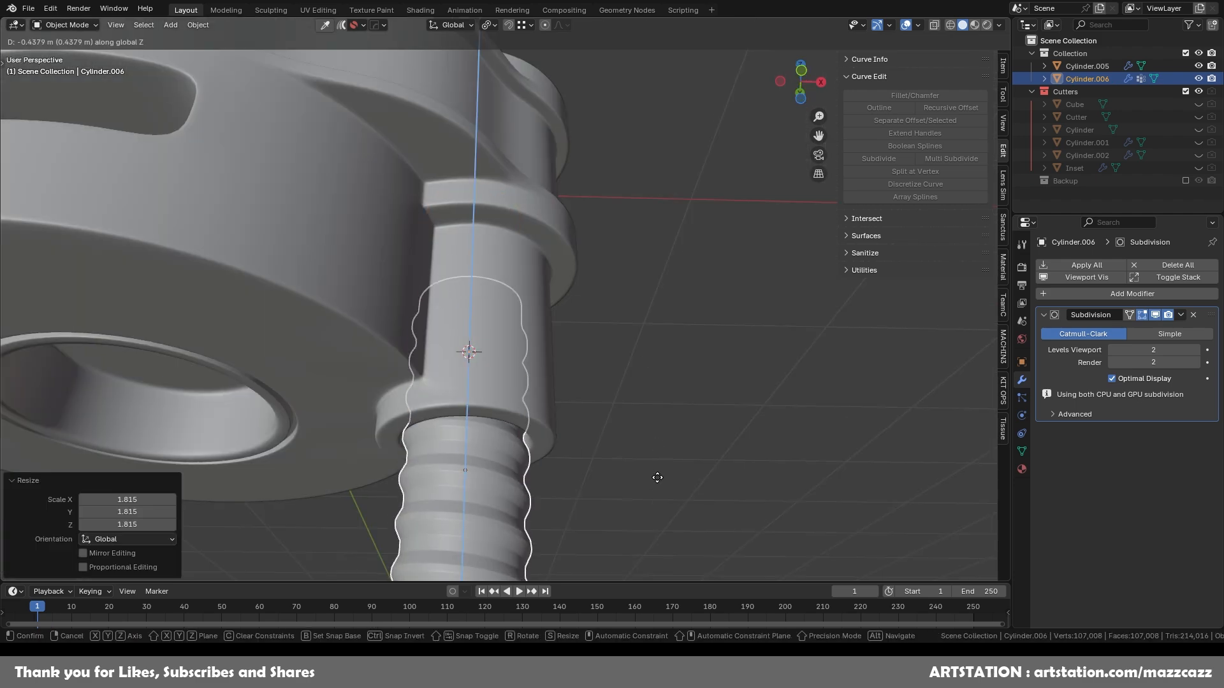
pyautogui.click(801, 99)
pyautogui.scroll(-5, 656, 245)
pyautogui.click(656, 245)
pyautogui.click(729, 235)
pyautogui.moveTo(641, 298); pyautogui.dragTo(652, 373, button='middle')
pyautogui.click(651, 374)
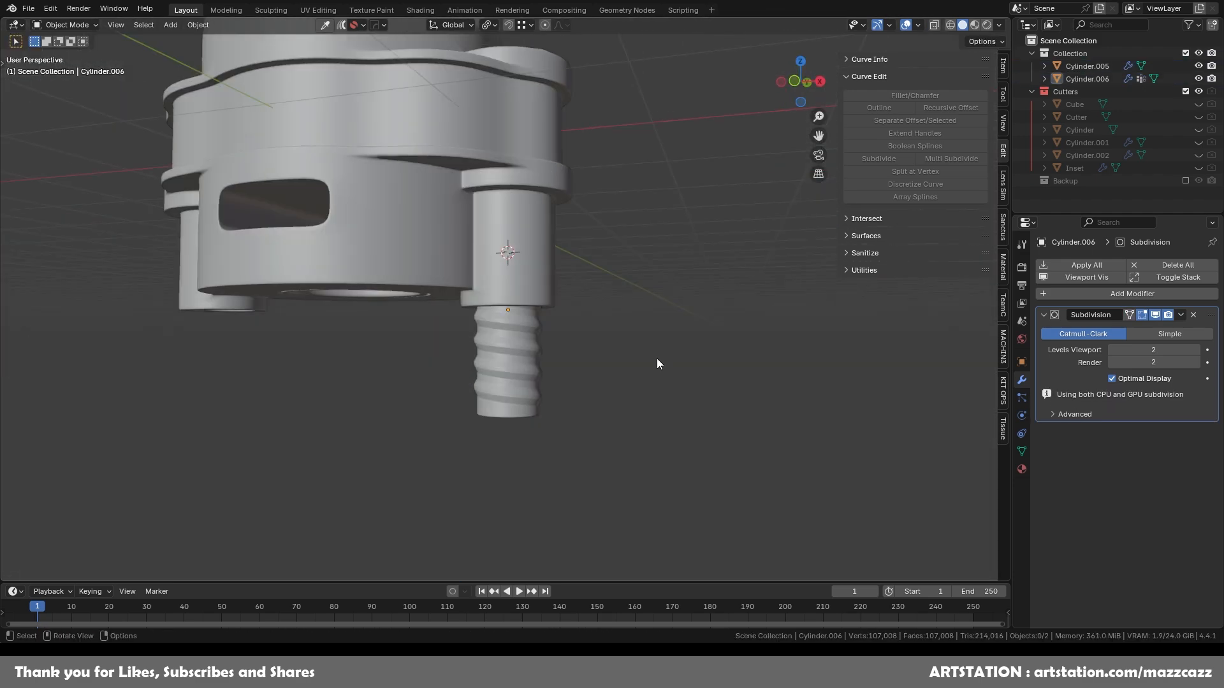
# Step: Return the 3D cursor to the world origin, mirror the threaded tube across X to the opposite lug and save the file
pyautogui.click(476, 273)
pyautogui.hotkey('shift', 's')
pyautogui.click(418, 274)
pyautogui.click(508, 329)
pyautogui.moveTo(497, 306); pyautogui.dragTo(459, 255, button='middle')
pyautogui.keyDown('shift'); pyautogui.click(449, 242); pyautogui.keyUp('shift')
pyautogui.hotkey('alt', 'x')
pyautogui.hotkey('ctrl', 's')
pyautogui.moveTo(561, 255); pyautogui.dragTo(651, 369, button='middle')
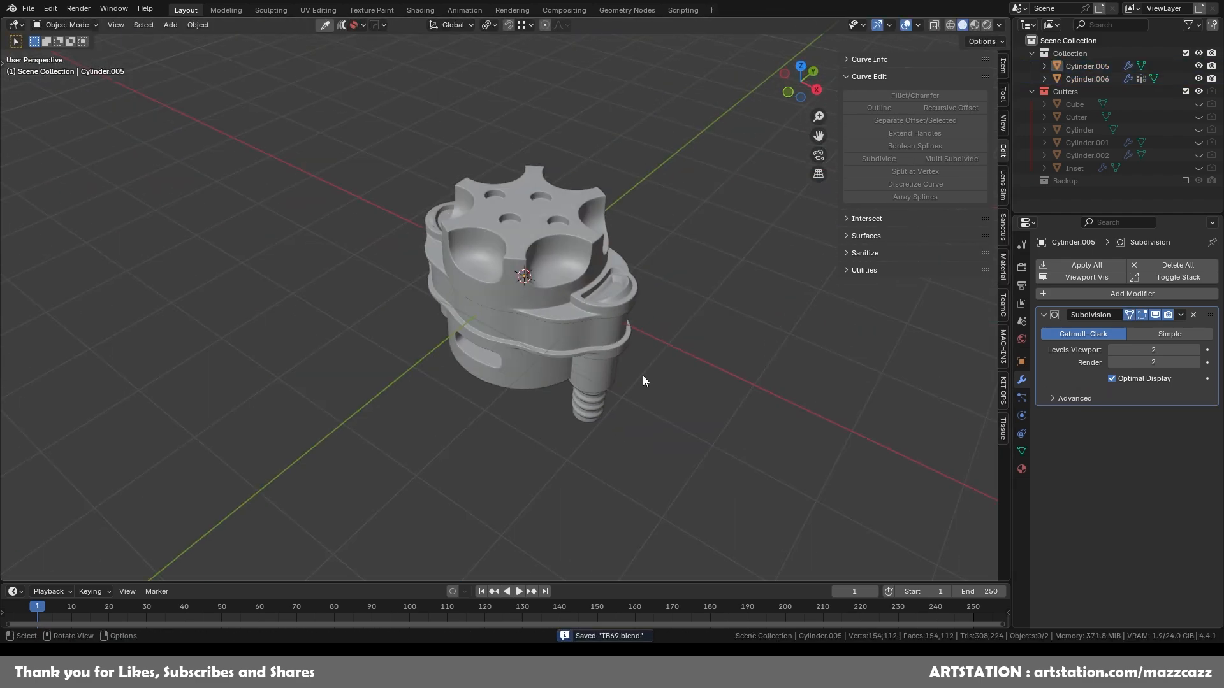
# Step: Add a cylinder scaled to fit the body's round bottom recess and move it -1.5457 m along Z
pyautogui.moveTo(356, 154); pyautogui.dragTo(547, 153, button='middle')
pyautogui.hotkey('shift', 'a')
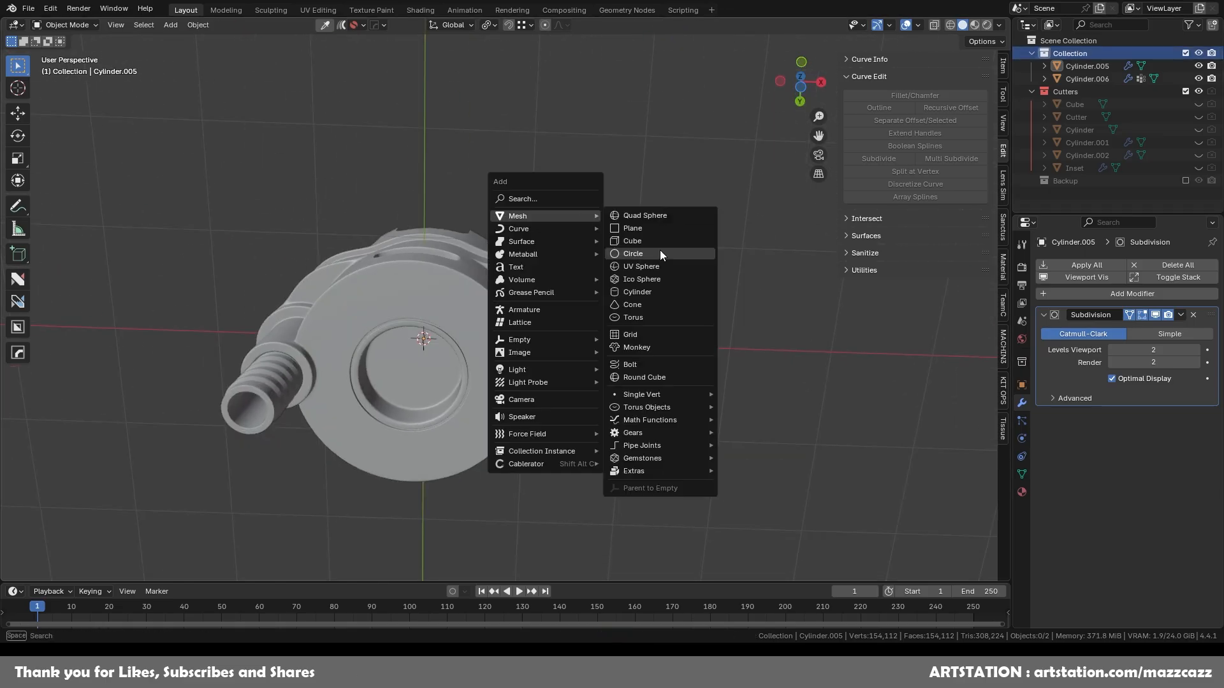
pyautogui.click(701, 291)
pyautogui.press('s')
pyautogui.click(615, 346)
pyautogui.press('ctrl+KP_7')
pyautogui.moveTo(692, 377); pyautogui.dragTo(628, 452, button='middle')
pyautogui.press('g')
pyautogui.press('z')
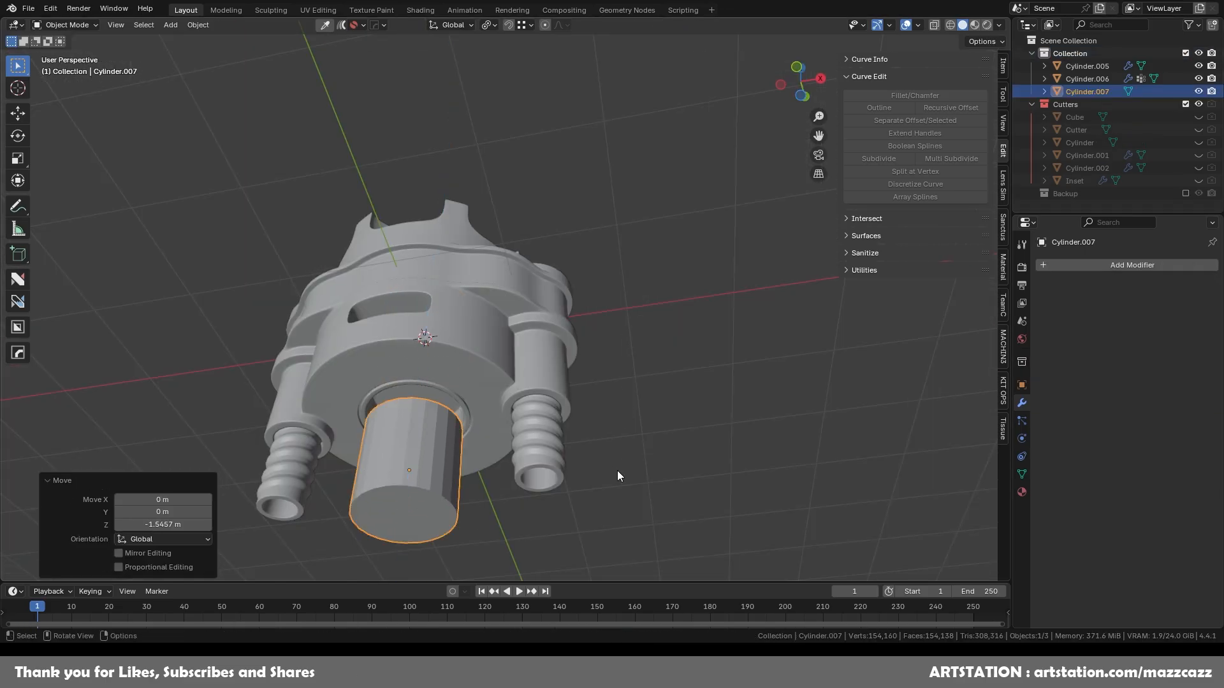
pyautogui.click(479, 419)
# Step: Apply the new cylinder's scale, isolate it and open its mesh for editing
pyautogui.keyDown('shift'); pyautogui.moveTo(479, 418); pyautogui.dragTo(577, 409, button='middle'); pyautogui.keyUp('shift')
pyautogui.moveTo(577, 408); pyautogui.dragTo(562, 288, button='middle')
pyautogui.hotkey('ctrl', 'a')
pyautogui.click(602, 306)
pyautogui.press('KP_Divide')
pyautogui.press('Tab')
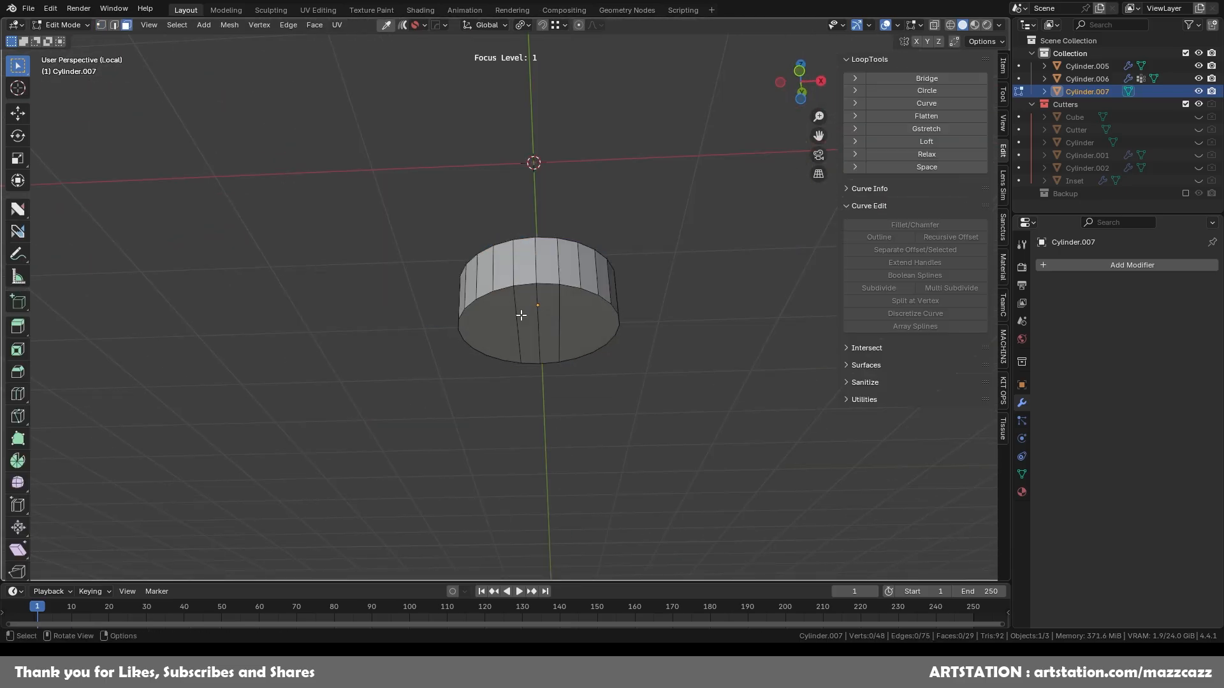
# Step: Rework the cylinder's underside into quad strips with a tapered grip bar, keeping the mesh symmetrical
pyautogui.press('x')
pyautogui.click(631, 361)
pyautogui.moveTo(631, 361)
pyautogui.mouseDown(button='middle')
pyautogui.moveTo(591, 306)
pyautogui.moveTo(618, 378)
pyautogui.mouseUp(button='middle')
pyautogui.press('1')
pyautogui.press('q')
pyautogui.click(591, 305)
pyautogui.hotkey('alt', 'x')
# Step: Select the edge loops around the plug's rims and grip bar and offset them into support loops
pyautogui.moveTo(545, 312); pyautogui.dragTo(540, 361, button='middle')
pyautogui.press('2')
pyautogui.moveTo(670, 383); pyautogui.dragTo(667, 424, button='middle')
pyautogui.keyDown('alt'); pyautogui.keyDown('shift'); pyautogui.click(658, 237); pyautogui.keyUp('shift'); pyautogui.keyUp('alt')
pyautogui.moveTo(657, 238); pyautogui.dragTo(740, 181, button='middle')
pyautogui.keyDown('alt'); pyautogui.keyDown('shift'); pyautogui.click(560, 273); pyautogui.keyUp('shift'); pyautogui.keyUp('alt')
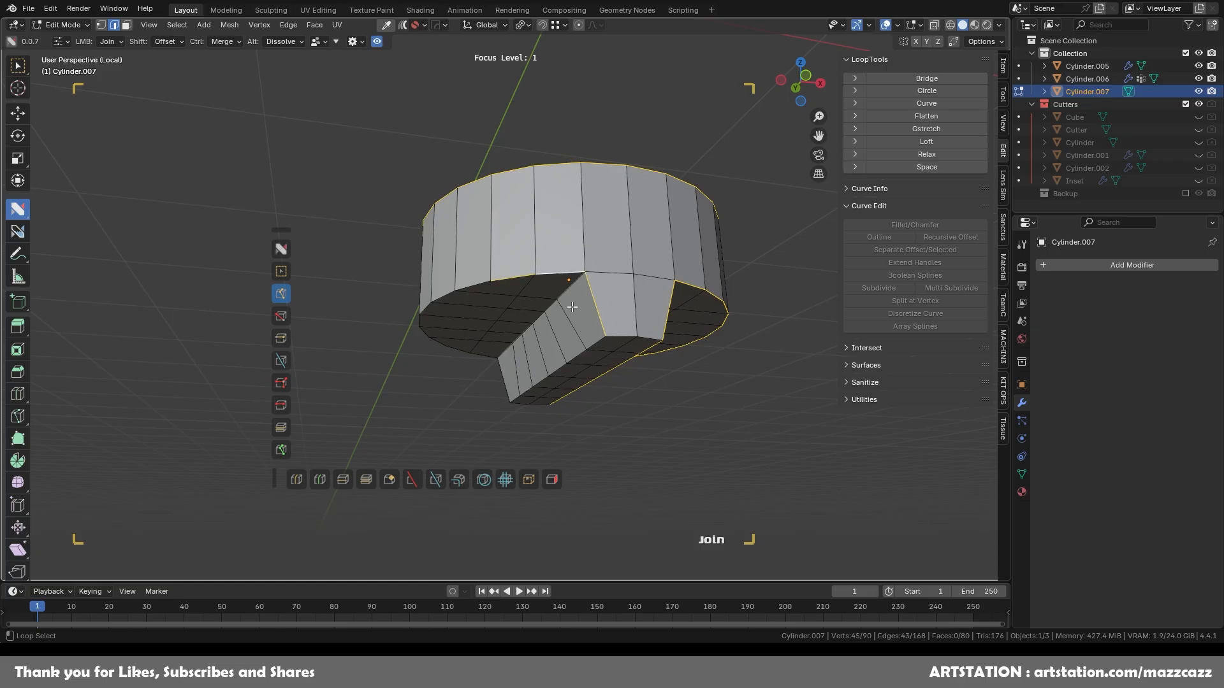
pyautogui.keyDown('alt'); pyautogui.keyDown('shift'); pyautogui.click(446, 301); pyautogui.keyUp('shift'); pyautogui.keyUp('alt')
pyautogui.moveTo(447, 301); pyautogui.dragTo(447, 250, button='middle')
pyautogui.keyDown('alt'); pyautogui.keyDown('shift'); pyautogui.click(505, 452); pyautogui.keyUp('shift'); pyautogui.keyUp('alt')
pyautogui.moveTo(682, 287); pyautogui.dragTo(656, 380, button='middle')
pyautogui.rightClick(656, 380)
pyautogui.keyDown('shift'); pyautogui.moveTo(656, 376); pyautogui.dragTo(653, 355); pyautogui.keyUp('shift')
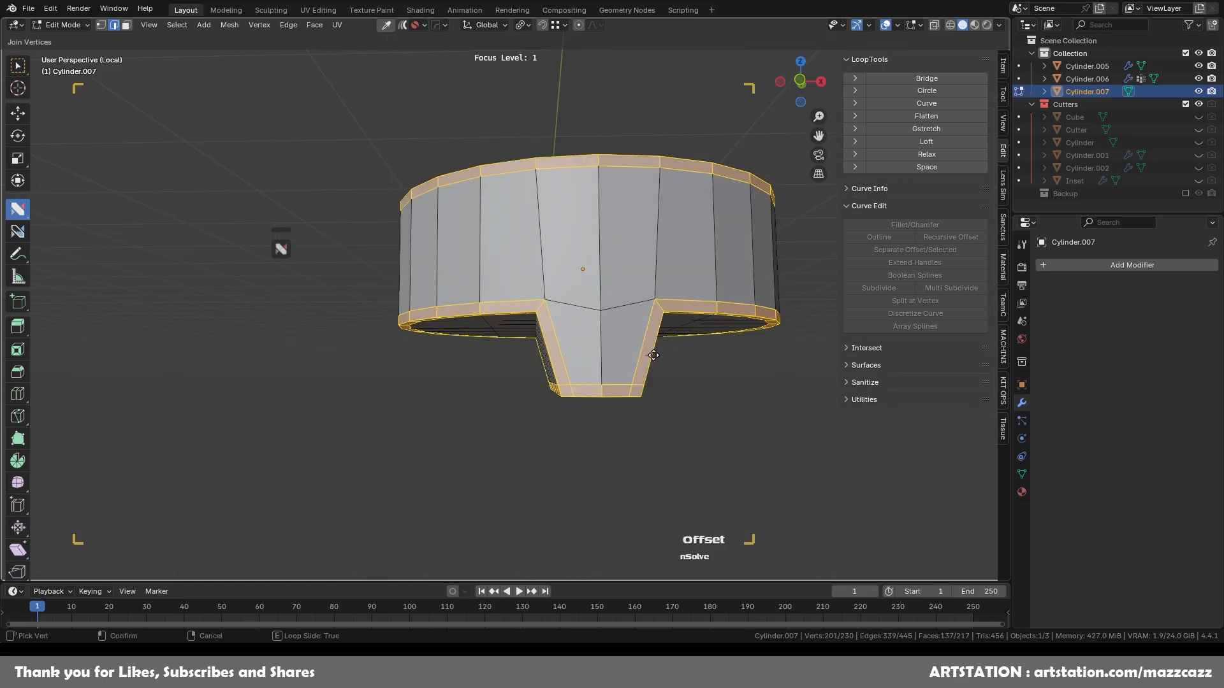
pyautogui.click(601, 246)
# Step: Add a level 2 Subdivision modifier to the plug
pyautogui.moveTo(602, 246); pyautogui.dragTo(495, 310, button='middle')
pyautogui.press('Tab')
pyautogui.hotkey('ctrl', '2')
pyautogui.press('Tab')
pyautogui.hotkey('alt', 'Tab')
# Step: Delete the plug's flat top face and extrude the opening's edge loop inward, scaling it down to form a hollow
pyautogui.moveTo(478, 260); pyautogui.dragTo(506, 292, button='middle')
pyautogui.press('Tab')
pyautogui.click(534, 303)
pyautogui.press('x')
pyautogui.click(628, 494)
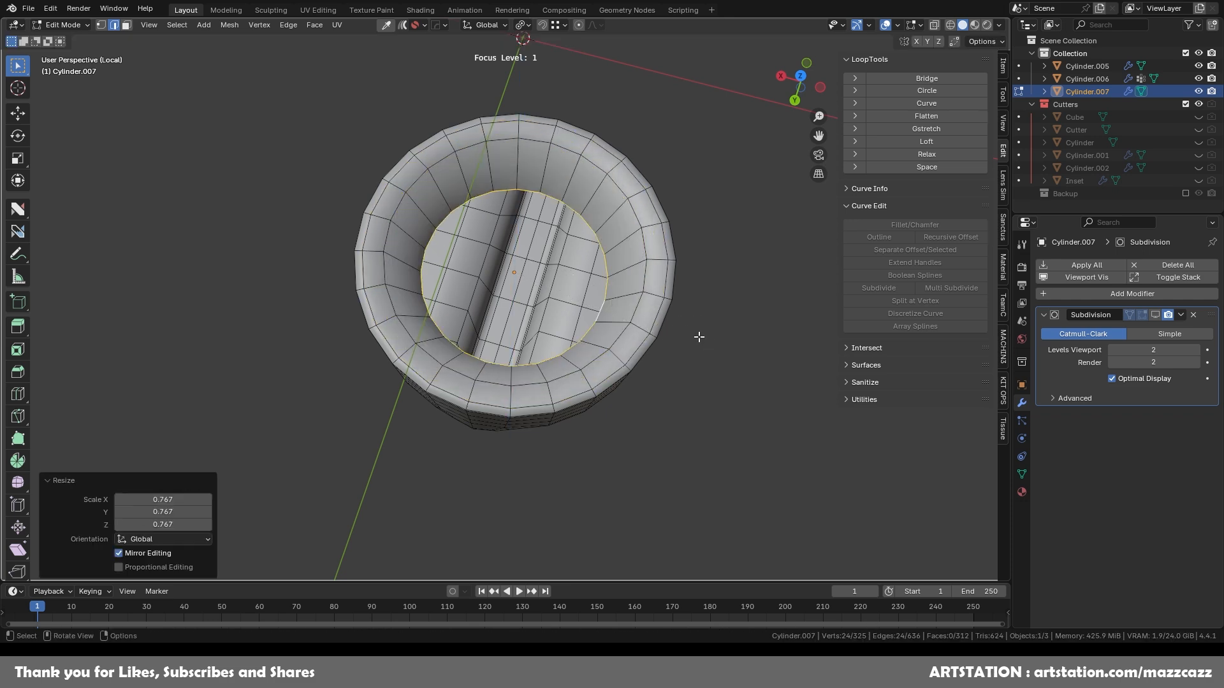
pyautogui.press('e')
pyautogui.press('s')
pyautogui.click(593, 240)
# Step: Grid-fill the hollow's inner opening with a span of 6, adjust the fill offset and add a centered loop cut around the wall
pyautogui.press('3')
pyautogui.hotkey('ctrl', 'f')
pyautogui.click(615, 319)
pyautogui.moveTo(669, 332); pyautogui.dragTo(677, 306, button='middle')
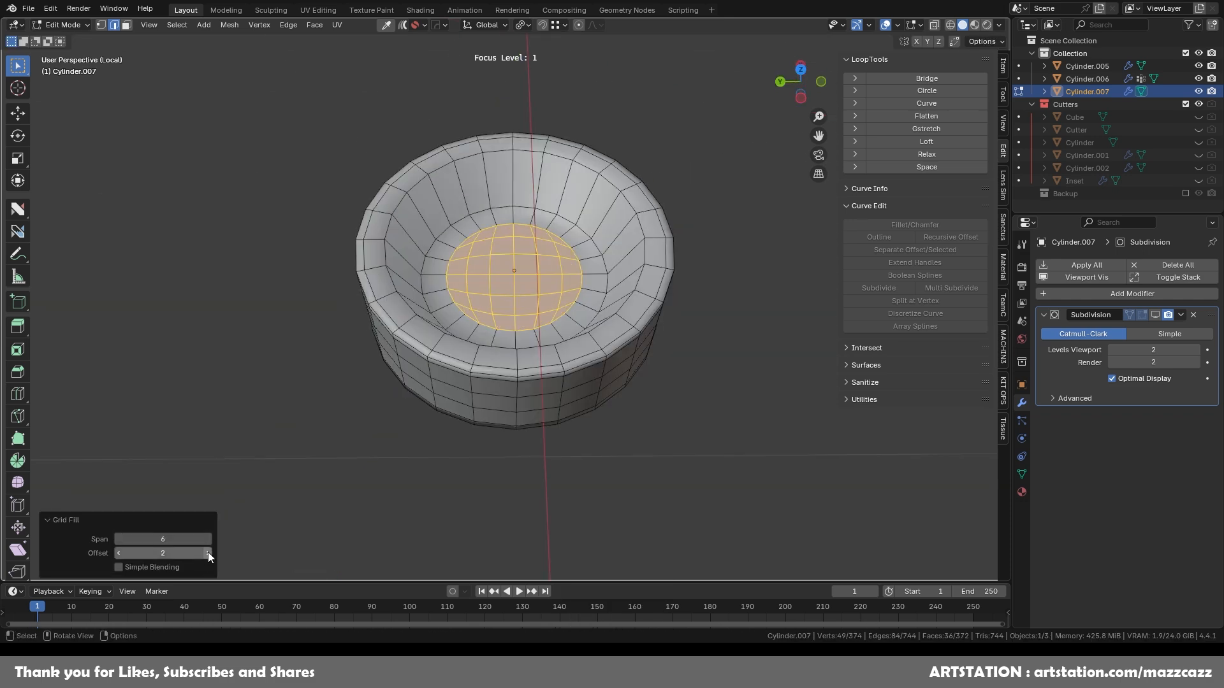
pyautogui.click(208, 554)
pyautogui.moveTo(542, 216); pyautogui.dragTo(554, 215, button='middle')
pyautogui.hotkey('ctrl', 'r')
pyautogui.click(562, 213)
pyautogui.rightClick(562, 213)
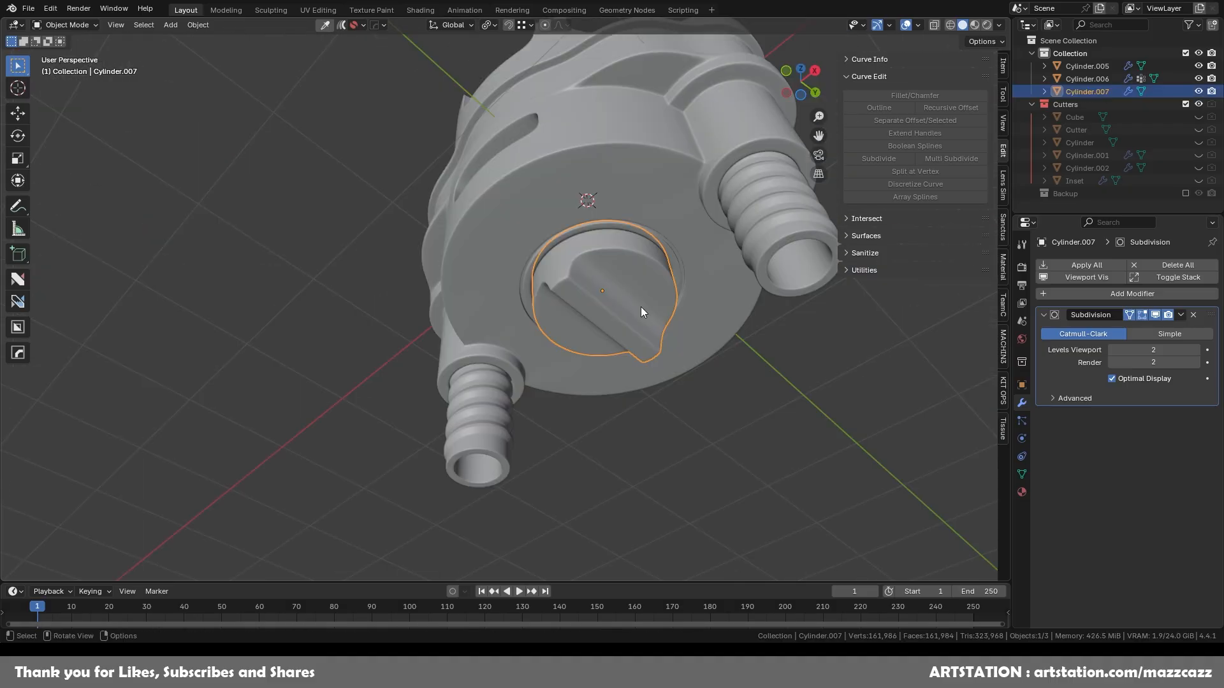
# Step: Examine how the grip plug sits in the body's bottom recess from several angles
pyautogui.moveTo(641, 311); pyautogui.dragTo(806, 139, button='middle')
pyautogui.click(659, 314)
pyautogui.click(801, 79)
pyautogui.scroll(2, 638, 357)
pyautogui.keyDown('shift'); pyautogui.moveTo(638, 382); pyautogui.dragTo(558, 271, button='middle'); pyautogui.keyUp('shift')
pyautogui.click(524, 264)
pyautogui.click(671, 266)
pyautogui.moveTo(671, 267)
pyautogui.mouseDown(button='middle')
pyautogui.moveTo(659, 221)
pyautogui.moveTo(663, 281)
pyautogui.mouseUp(button='middle')
# Step: Isolate the plug in front view and lower its upper vertices to shorten the round section
pyautogui.press('KP_1')
pyautogui.hotkey('ctrl', 'f')
pyautogui.press('Tab')
pyautogui.keyDown('shift'); pyautogui.moveTo(604, 197); pyautogui.dragTo(580, 299, button='middle'); pyautogui.keyUp('shift')
pyautogui.scroll(6, 649, 254)
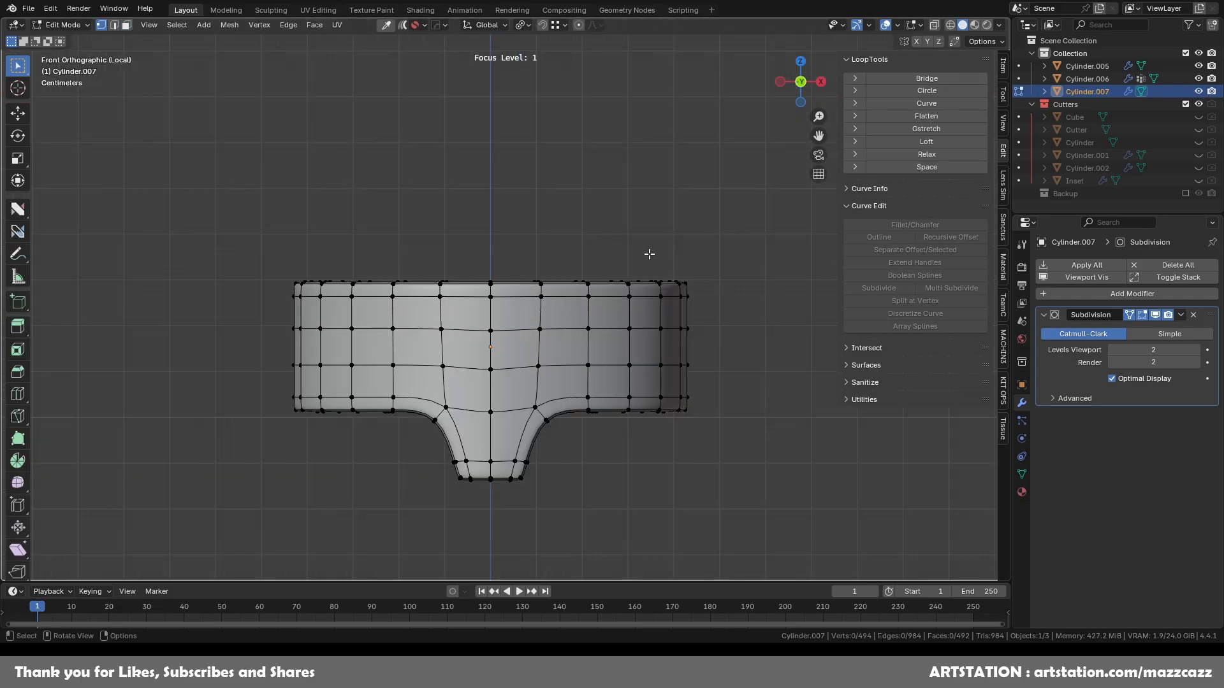
pyautogui.click(782, 324)
pyautogui.press('Tab')
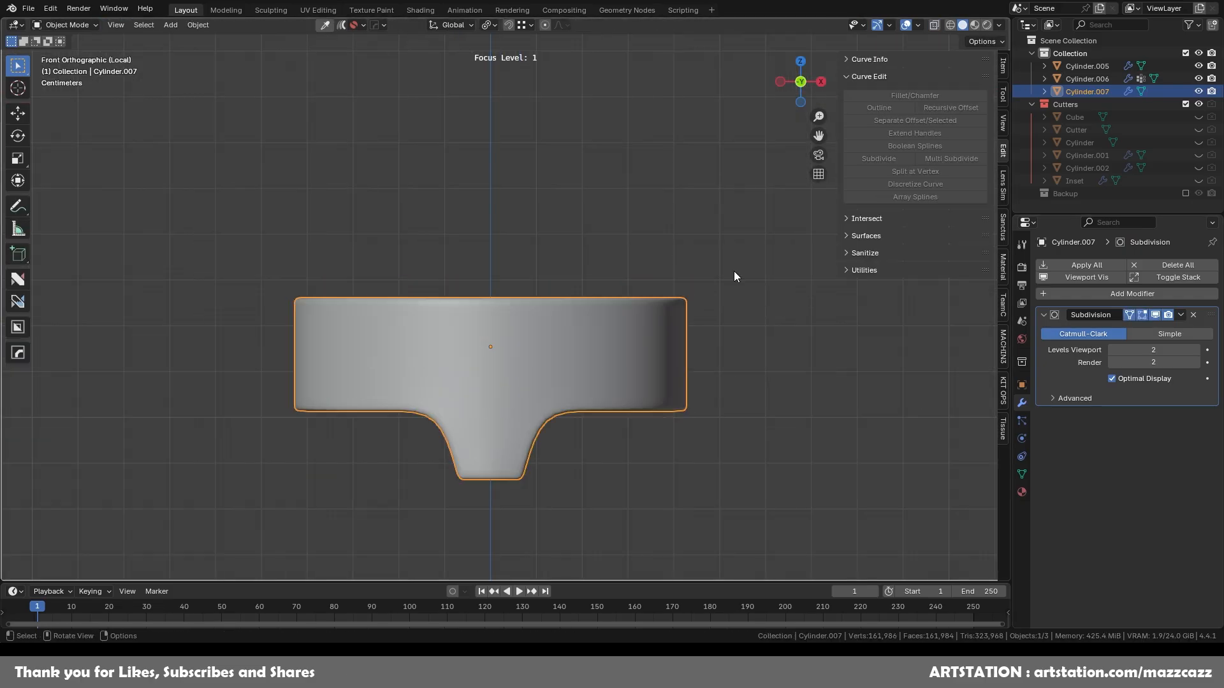
# Step: Show the plug within the whole assembly in X-ray and shift it about 0.0096 m along Z
pyautogui.hotkey('ctrl', 'f')
pyautogui.hotkey('alt', 'z')
pyautogui.scroll(-3, 735, 270)
pyautogui.press('g')
pyautogui.press('z')
pyautogui.click(765, 321)
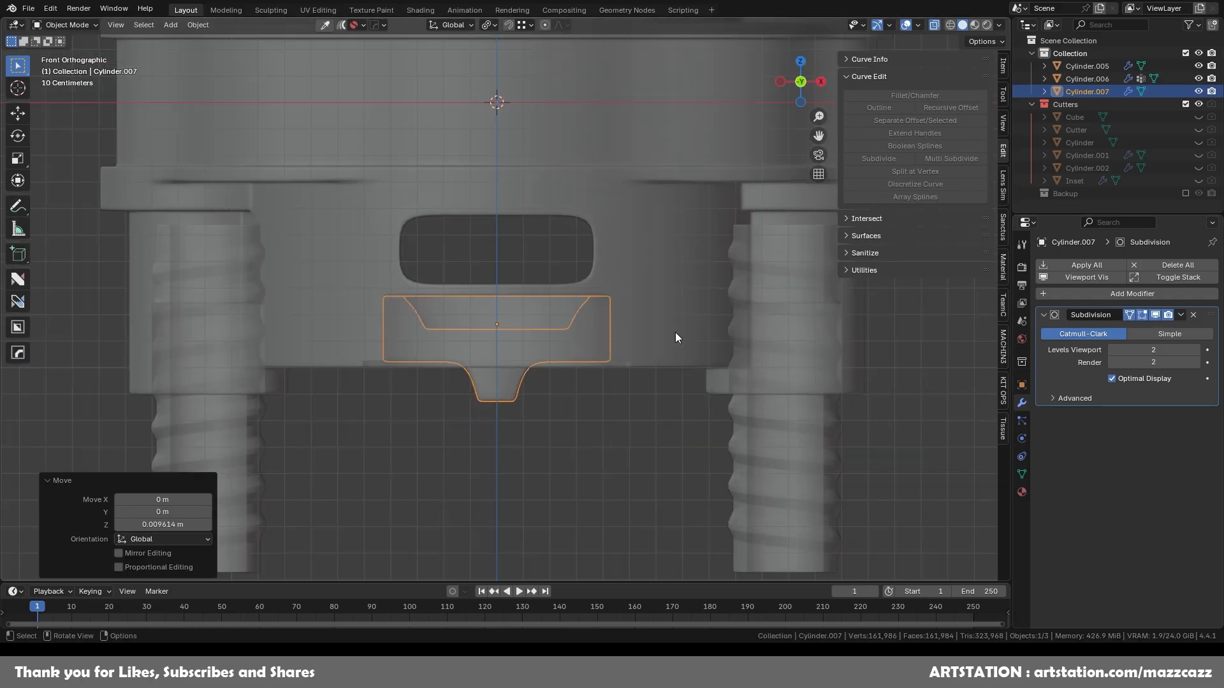
# Step: Lower the plug's upper vertices further to make the round section shallower
pyautogui.press('Tab')
pyautogui.hotkey('alt', 'z')
pyautogui.scroll(2, 637, 318)
pyautogui.moveTo(289, 258); pyautogui.dragTo(725, 331)
pyautogui.click(733, 336)
# Step: Raise the plug along Z so it sits just inside the bottom recess, and turn X-ray off
pyautogui.press('Tab')
pyautogui.hotkey('alt', 'z')
pyautogui.press('g')
pyautogui.press('z')
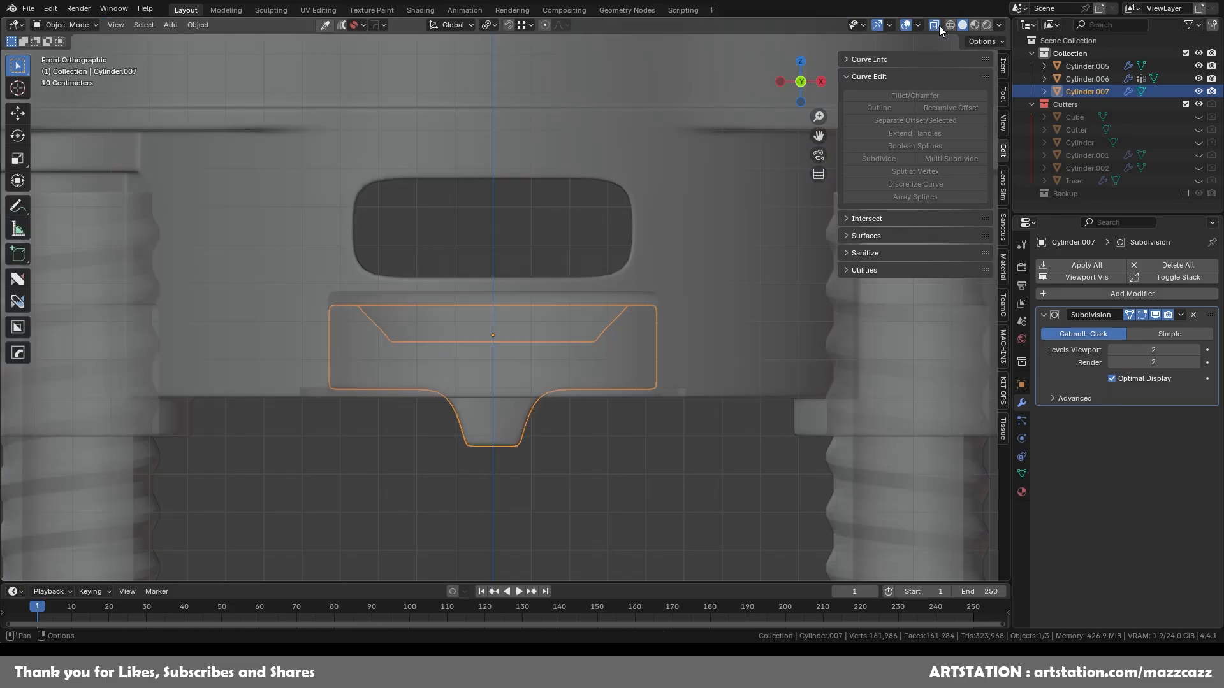
pyautogui.click(718, 312)
pyautogui.scroll(-3, 718, 312)
pyautogui.hotkey('alt', 'z')
# Step: Inspect the seated plug and the body's mesh from several angles and save the file
pyautogui.click(602, 390)
pyautogui.scroll(-5, 604, 395)
pyautogui.moveTo(604, 395); pyautogui.dragTo(567, 412, button='middle')
pyautogui.moveTo(739, 385); pyautogui.dragTo(727, 281, button='middle')
pyautogui.scroll(2, 637, 334)
pyautogui.click(498, 306)
pyautogui.press('Tab')
pyautogui.hotkey('alt', 'z')
pyautogui.hotkey('alt', 'z')
pyautogui.press('Tab')
pyautogui.moveTo(726, 400); pyautogui.dragTo(647, 346, button='middle')
pyautogui.hotkey('ctrl', 's')
# Step: Add a cylinder, move it up along Z above the body, save the file and scale it to 0.421 along Z
pyautogui.hotkey('shift', 'a')
pyautogui.click(797, 286)
pyautogui.moveTo(708, 303); pyautogui.dragTo(753, 339, button='middle')
pyautogui.press('g')
pyautogui.press('z')
pyautogui.click(678, 213)
pyautogui.hotkey('ctrl', 's')
pyautogui.press('s')
pyautogui.press('z')
pyautogui.click(593, 166)
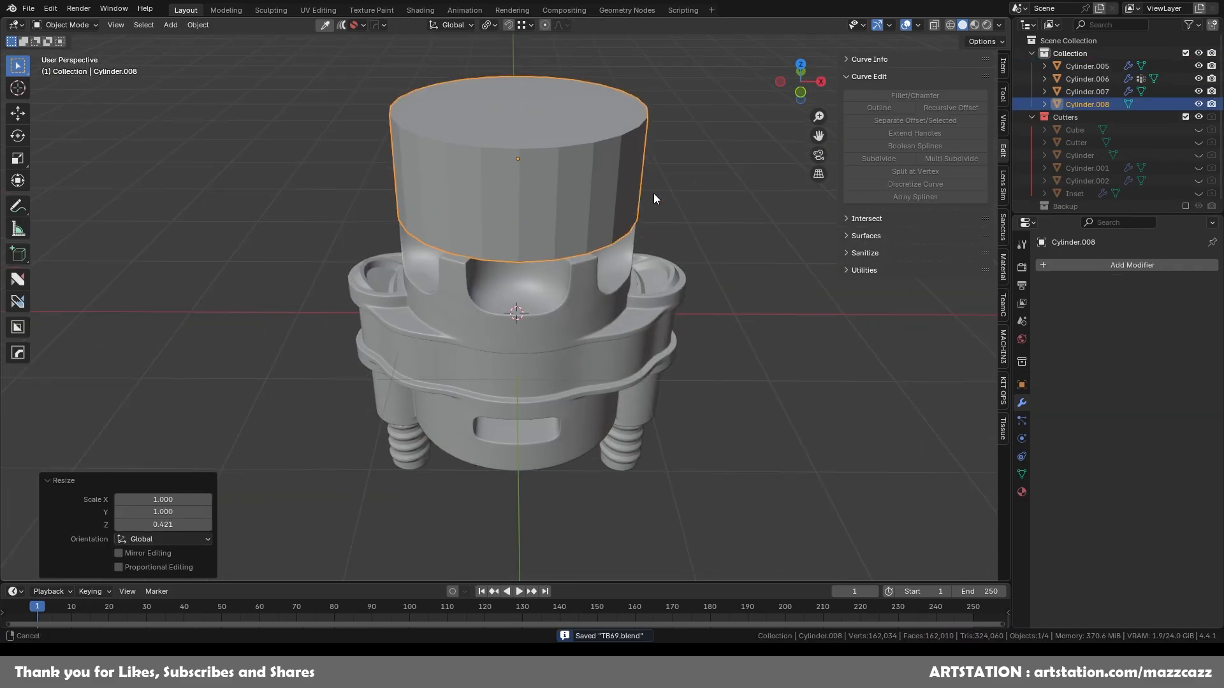
# Step: Delete the top face of the new cylinder above the body to leave an open cup
pyautogui.moveTo(653, 193); pyautogui.dragTo(683, 254, button='middle')
pyautogui.click(800, 69)
pyautogui.press('Tab')
pyautogui.click(593, 261)
pyautogui.press('x')
pyautogui.press('f')
pyautogui.moveTo(663, 382); pyautogui.dragTo(733, 217, button='middle')
pyautogui.press('Tab')
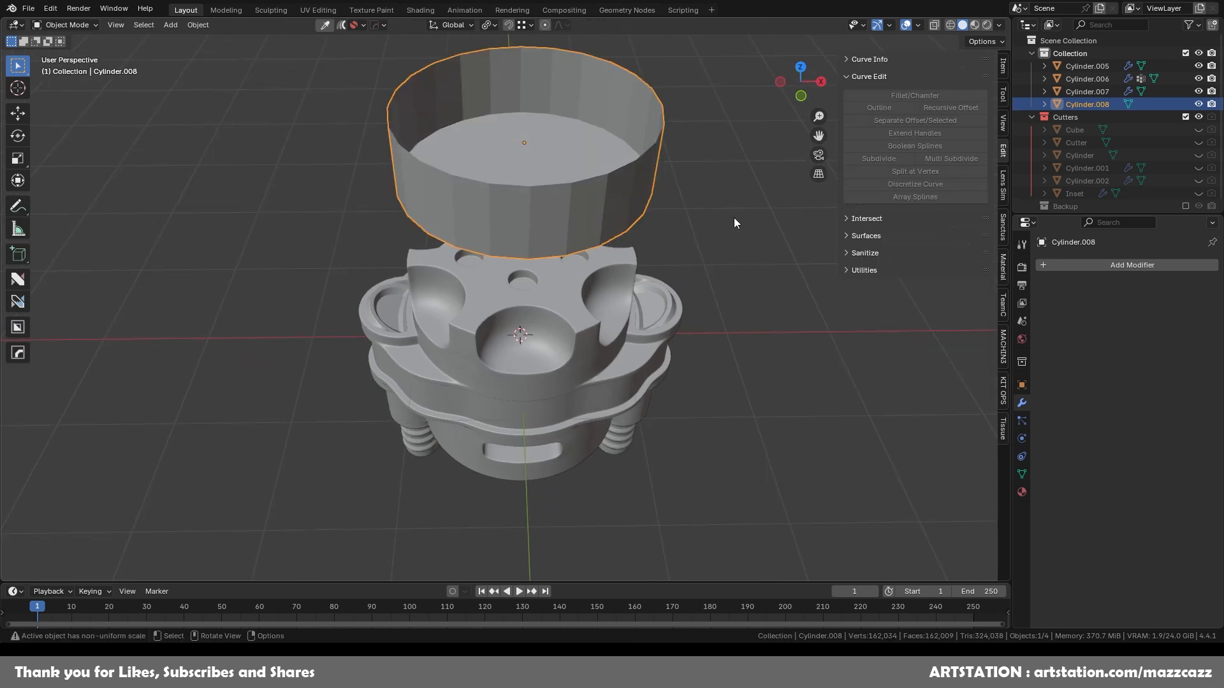
pyautogui.click(734, 222)
# Step: Add an eight-vertex circle and raise it along Z to the height of the cup's open rim
pyautogui.hotkey('shift', 'a')
pyautogui.click(809, 253)
pyautogui.click(158, 432)
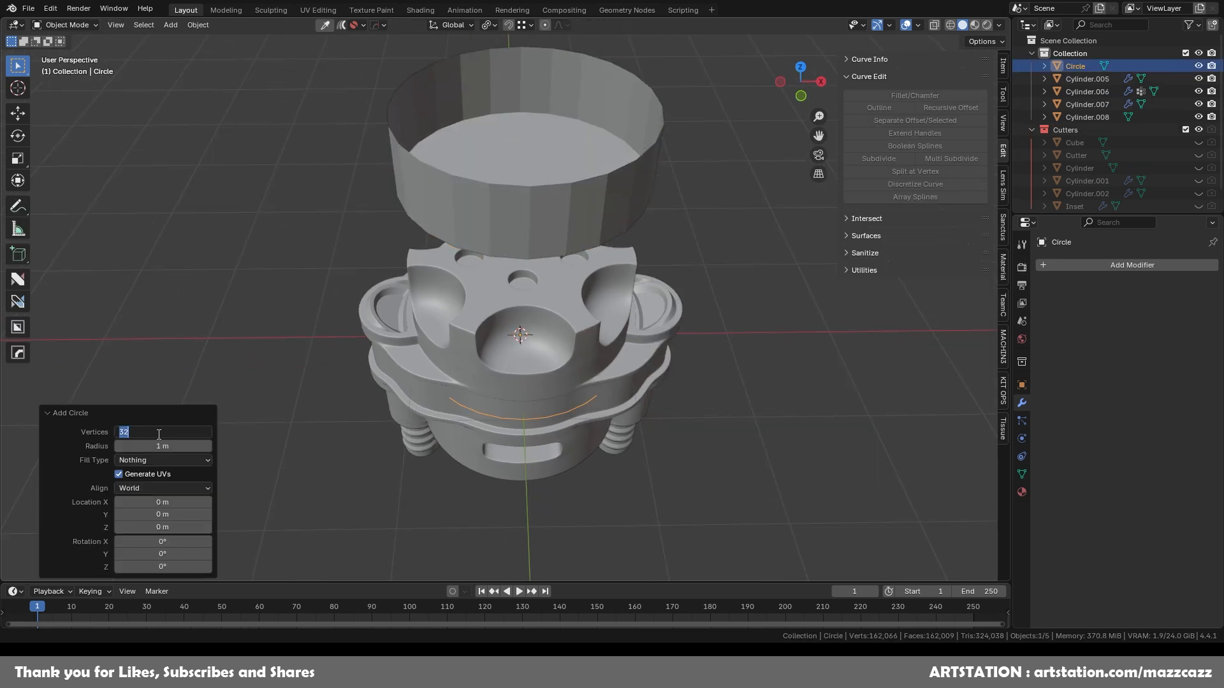
pyautogui.press('Tab')
pyautogui.press('g')
pyautogui.press('z')
pyautogui.click(732, 167)
# Step: Scale the octagonal circle down so it sits well inside the cup's rim
pyautogui.press('s')
pyautogui.rightClick(728, 168)
pyautogui.moveTo(729, 168); pyautogui.dragTo(720, 115, button='middle')
pyautogui.click(520, 24)
pyautogui.press('Tab')
pyautogui.press('s')
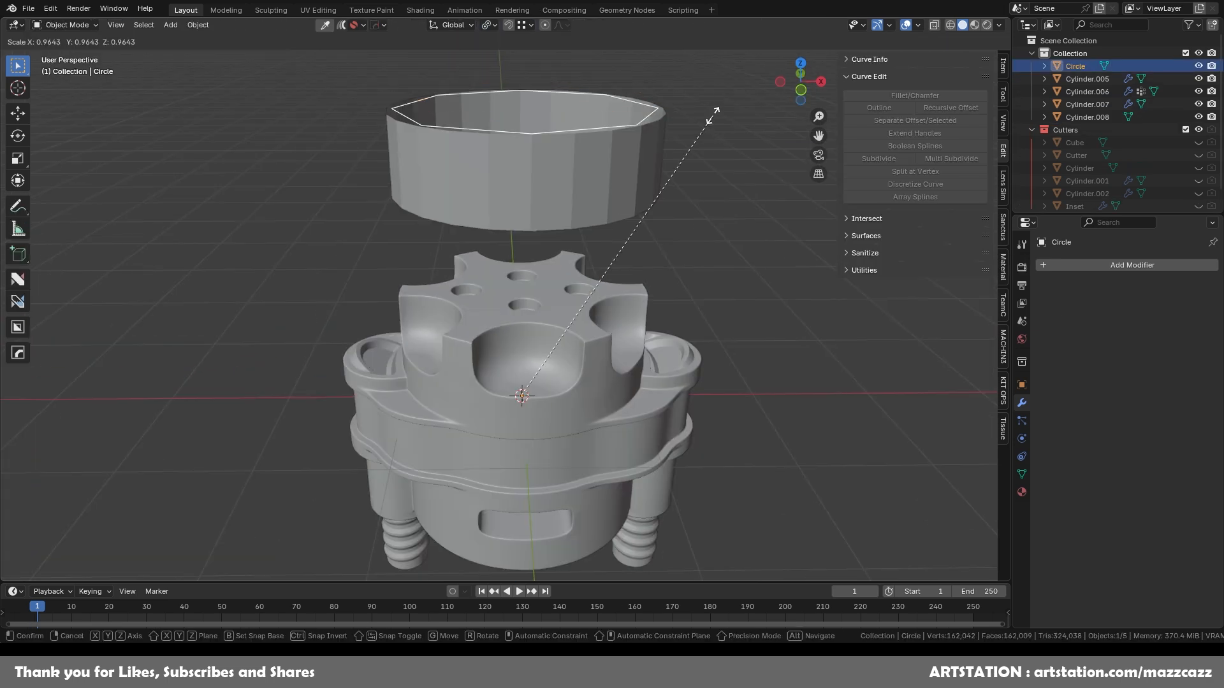
pyautogui.click(669, 205)
# Step: Join the octagonal circle and the open cup into one mesh object
pyautogui.press('KP_7')
pyautogui.scroll(2, 669, 324)
pyautogui.press('Tab')
pyautogui.keyDown('shift'); pyautogui.moveTo(666, 216); pyautogui.dragTo(707, 288, button='middle'); pyautogui.keyUp('shift')
pyautogui.press('Tab')
pyautogui.click(717, 223)
pyautogui.keyDown('shift'); pyautogui.click(702, 248); pyautogui.keyUp('shift')
pyautogui.hotkey('ctrl', 'j')
# Step: Connect each corner of the octagon to its matching rim vertex with an edge
pyautogui.press('Tab')
pyautogui.click(545, 343)
pyautogui.keyDown('shift'); pyautogui.click(543, 290); pyautogui.keyUp('shift')
pyautogui.press('2')
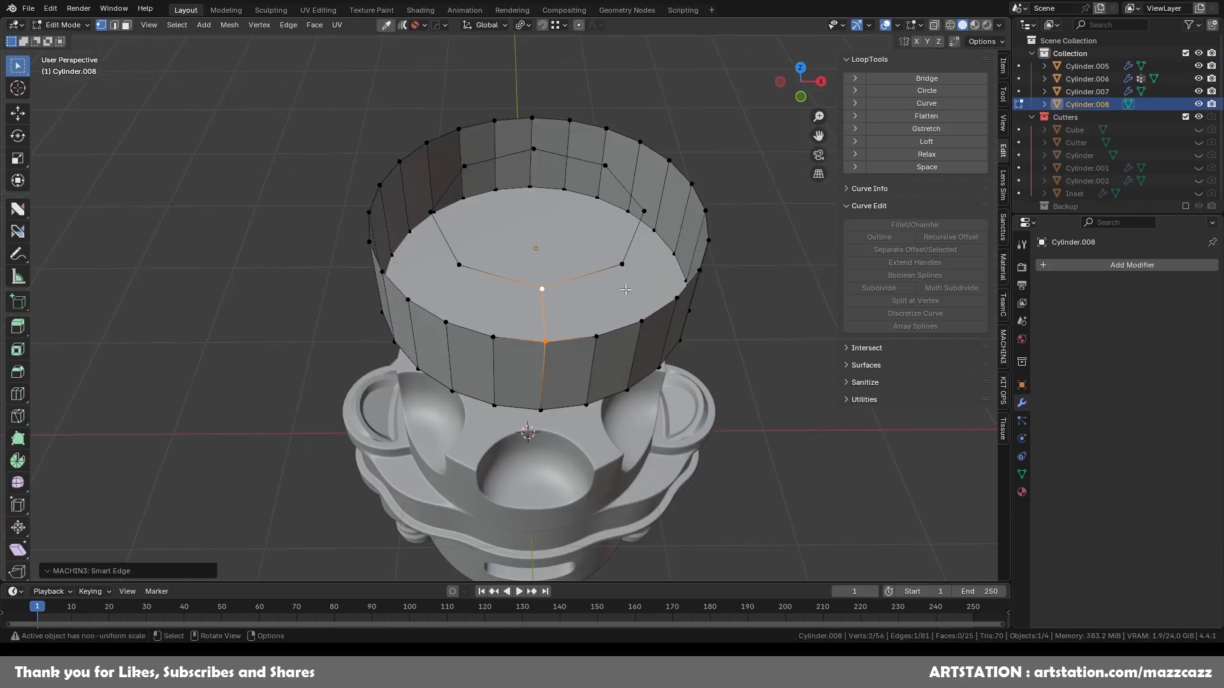
pyautogui.keyDown('shift'); pyautogui.click(408, 299); pyautogui.keyUp('shift')
pyautogui.press('2')
pyautogui.moveTo(409, 298); pyautogui.dragTo(542, 280, button='middle')
pyautogui.press('2')
pyautogui.click(457, 235)
pyautogui.keyDown('shift'); pyautogui.click(391, 257); pyautogui.keyUp('shift')
pyautogui.press('2')
pyautogui.moveTo(391, 258); pyautogui.dragTo(518, 218, button='middle')
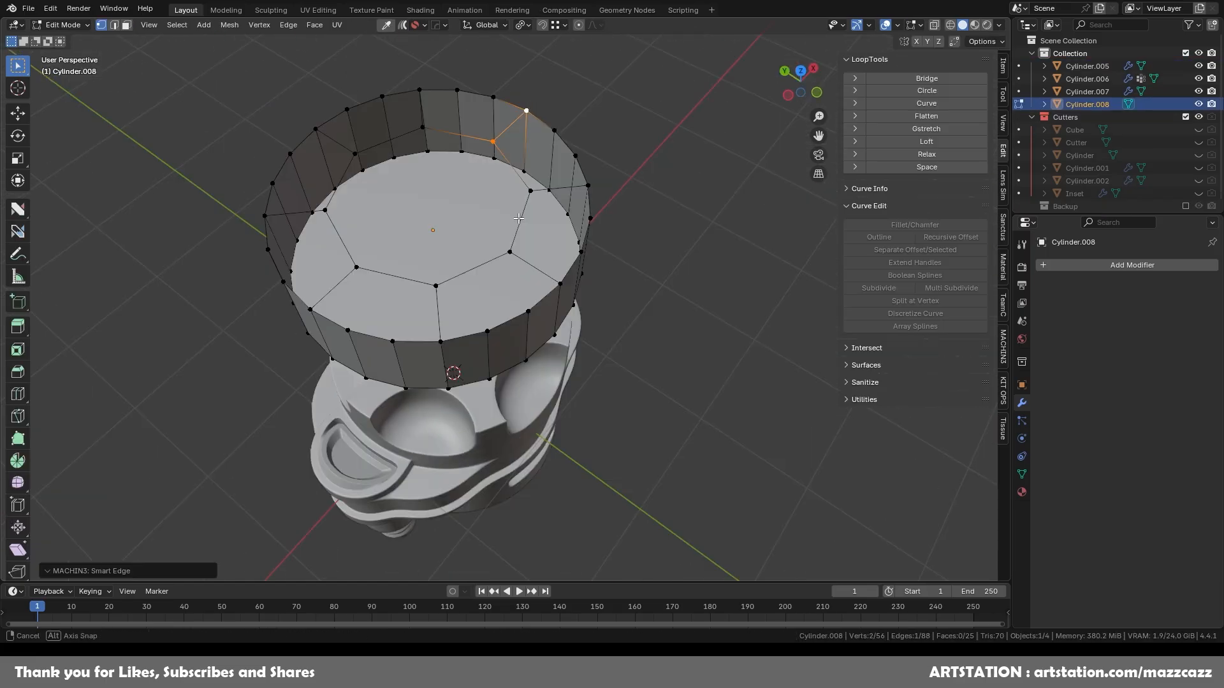
# Step: Select the edges around the first gaps between the octagon and the rim and fill them with faces
pyautogui.click(532, 272)
pyautogui.keyDown('shift'); pyautogui.click(559, 285); pyautogui.keyUp('shift')
pyautogui.moveTo(531, 272)
pyautogui.mouseDown(button='middle')
pyautogui.moveTo(594, 250)
pyautogui.moveTo(549, 274)
pyautogui.mouseUp(button='middle')
pyautogui.keyDown('shift'); pyautogui.click(470, 264); pyautogui.keyUp('shift')
pyautogui.keyDown('shift'); pyautogui.click(526, 271); pyautogui.keyUp('shift')
pyautogui.keyDown('shift'); pyautogui.click(544, 302); pyautogui.keyUp('shift')
pyautogui.keyDown('shift'); pyautogui.click(552, 305); pyautogui.keyUp('shift')
pyautogui.keyDown('shift'); pyautogui.click(526, 271); pyautogui.keyUp('shift')
pyautogui.keyDown('shift'); pyautogui.click(561, 189); pyautogui.keyUp('shift')
pyautogui.moveTo(644, 192); pyautogui.dragTo(595, 208, button='middle')
pyautogui.press('f')
pyautogui.moveTo(659, 246); pyautogui.dragTo(567, 287, button='middle')
# Step: Fill the remaining gaps between the octagon and rim with faces, and clean up the mesh
pyautogui.click(575, 392)
pyautogui.keyDown('shift'); pyautogui.click(582, 273); pyautogui.keyUp('shift')
pyautogui.keyDown('shift'); pyautogui.click(530, 351); pyautogui.keyUp('shift')
pyautogui.keyDown('shift'); pyautogui.click(747, 267); pyautogui.keyUp('shift')
pyautogui.press('f')
pyautogui.moveTo(747, 268); pyautogui.dragTo(691, 335, button='middle')
pyautogui.keyDown('shift'); pyautogui.click(474, 332); pyautogui.keyUp('shift')
pyautogui.press('f')
pyautogui.press('3')
pyautogui.press('3')
pyautogui.press('KP_7')
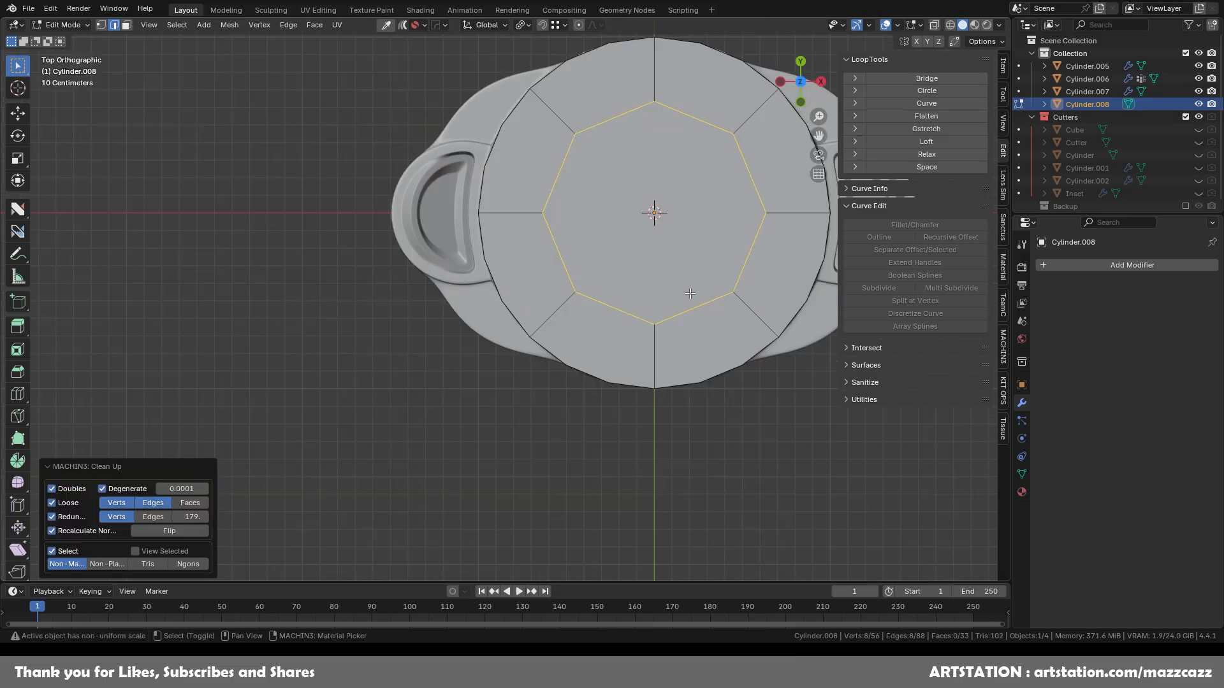
# Step: Cut with the Knife from the rim vertices on both sides of one corner spoke to the octagon near that corner
pyautogui.scroll(3, 641, 317)
pyautogui.press('1')
pyautogui.click(510, 393)
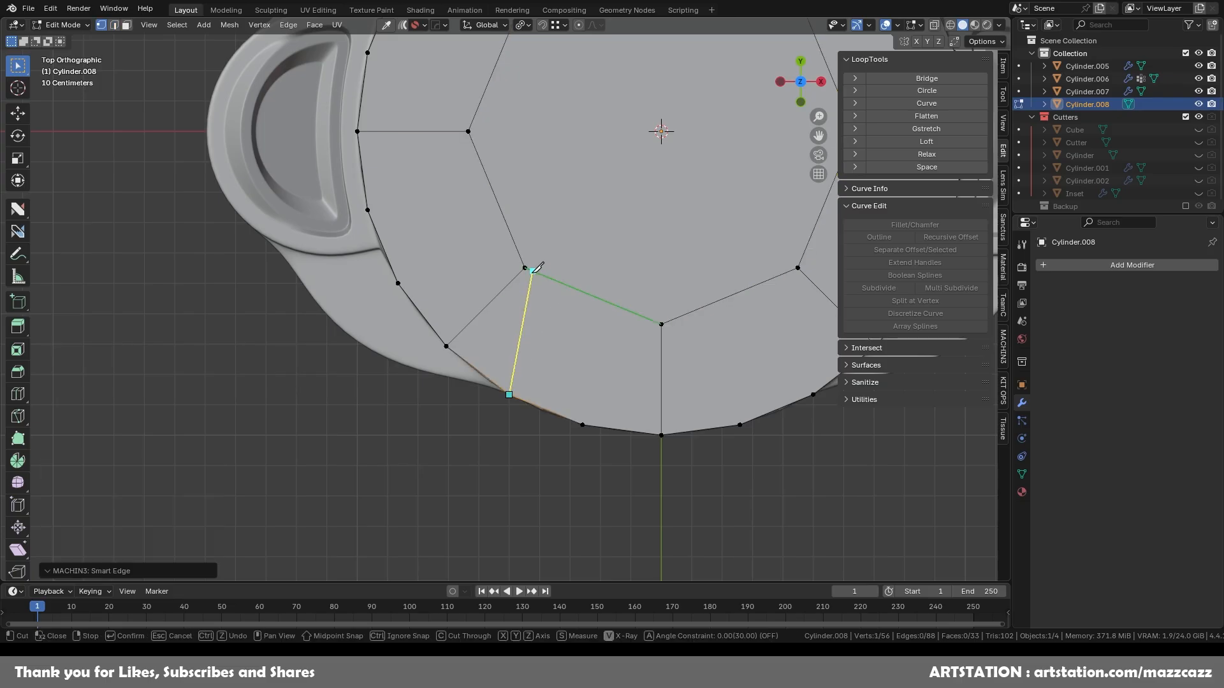
pyautogui.click(548, 432)
pyautogui.scroll(-1, 629, 362)
pyautogui.keyDown('shift'); pyautogui.moveTo(628, 362); pyautogui.dragTo(568, 341, button='middle'); pyautogui.keyUp('shift')
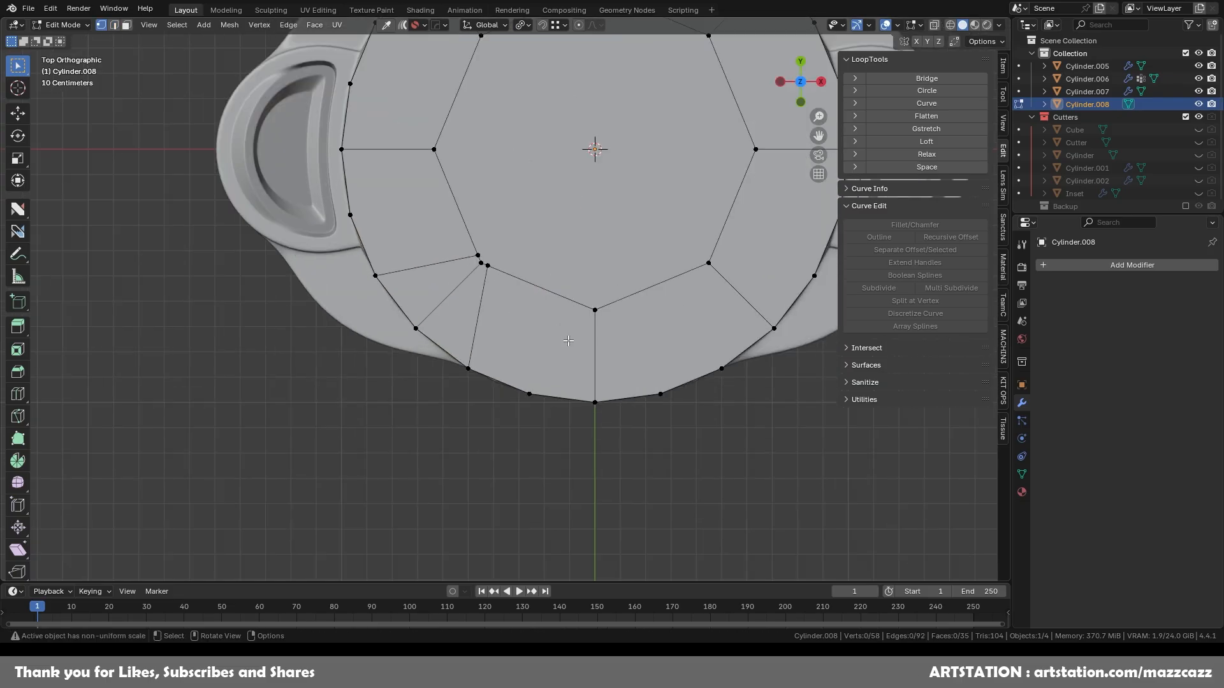
# Step: Delete the top ring's faces except the three cut faces that form one segment
pyautogui.scroll(-2, 687, 330)
pyautogui.keyDown('shift'); pyautogui.click(692, 249); pyautogui.keyUp('shift')
pyautogui.keyDown('shift'); pyautogui.click(697, 147); pyautogui.keyUp('shift')
pyautogui.keyDown('shift'); pyautogui.click(621, 74); pyautogui.keyUp('shift')
pyautogui.keyDown('shift'); pyautogui.click(520, 72); pyautogui.keyUp('shift')
pyautogui.keyDown('shift'); pyautogui.click(444, 142); pyautogui.keyUp('shift')
pyautogui.keyDown('shift'); pyautogui.click(441, 244); pyautogui.keyUp('shift')
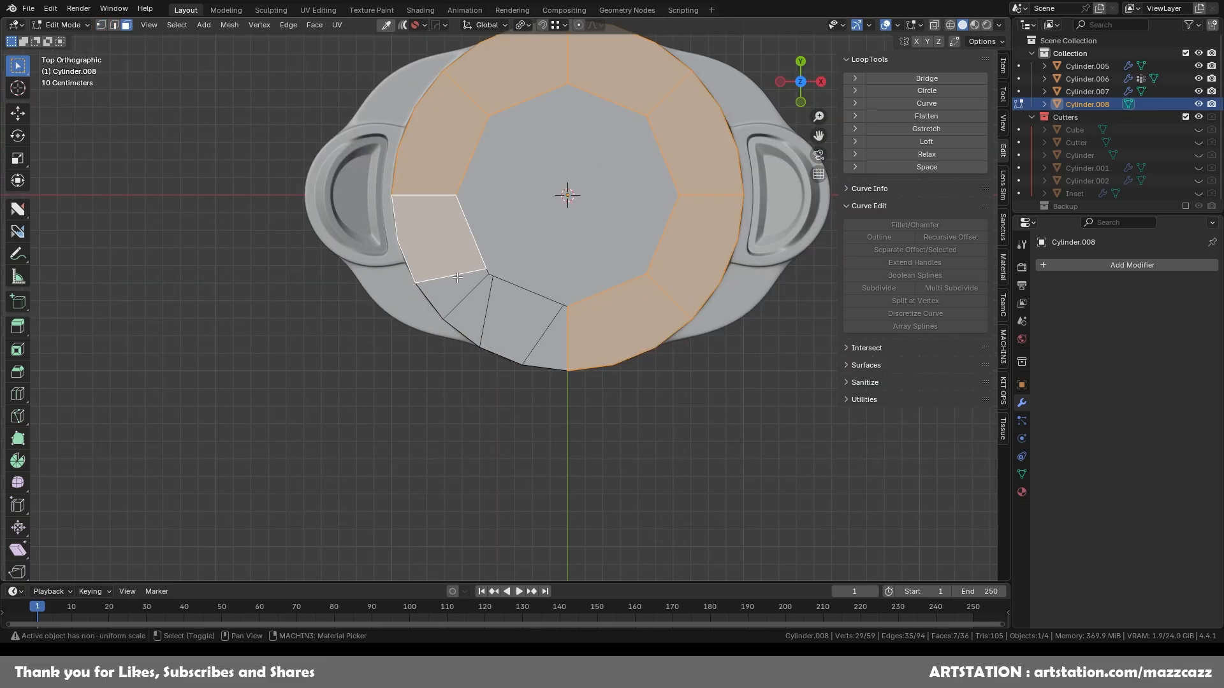
# Step: Select the three faces of the cut segment and begin duplicating them around the cylinder's centre in 45° rotations
pyautogui.click(475, 310)
pyautogui.keyDown('shift'); pyautogui.click(515, 324); pyautogui.keyUp('shift')
pyautogui.keyDown('shift'); pyautogui.click(554, 338); pyautogui.keyUp('shift')
pyautogui.moveTo(642, 303); pyautogui.dragTo(565, 318, button='middle')
pyautogui.press('KP_7')
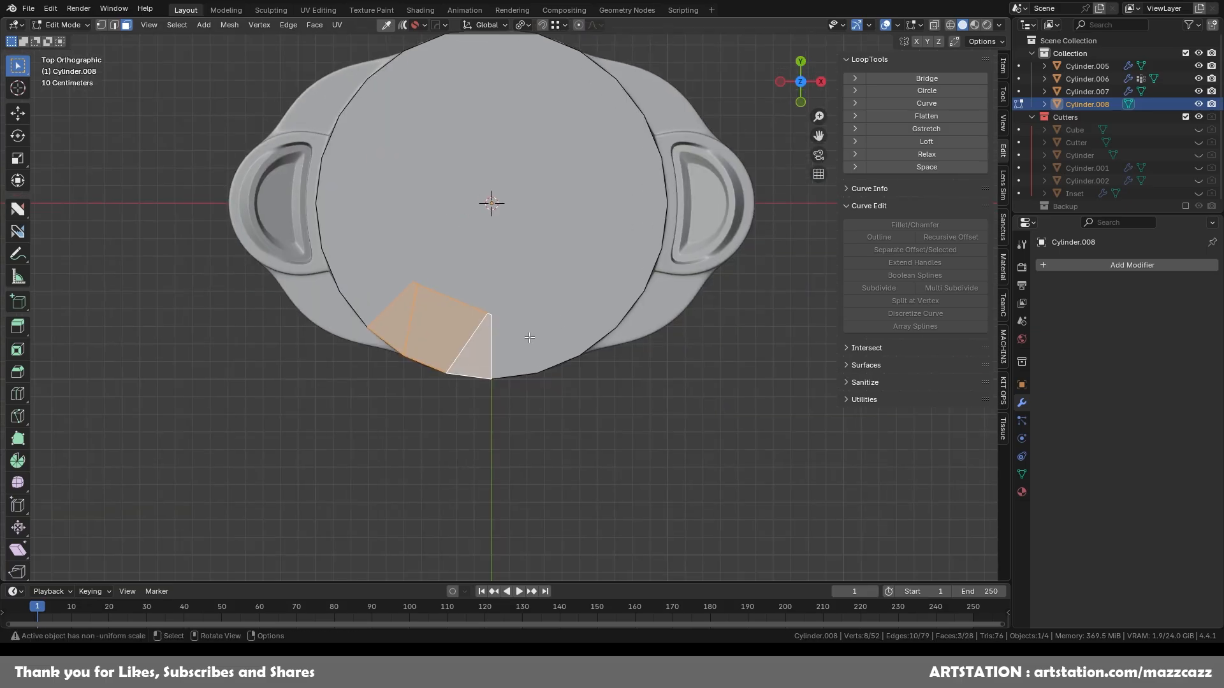
pyautogui.press('Escape')
pyautogui.press('r')
pyautogui.moveTo(688, 327); pyautogui.dragTo(685, 274, button='middle')
pyautogui.press('KP_7')
# Step: Keep duplicating the segment with -45° rotations around the centre until the top ring is closed
pyautogui.hotkey('shift', 'd')
pyautogui.scroll(-3, 621, 162)
pyautogui.keyDown('shift'); pyautogui.moveTo(622, 162); pyautogui.dragTo(616, 205, button='middle'); pyautogui.keyUp('shift')
pyautogui.hotkey('shift', 'd')
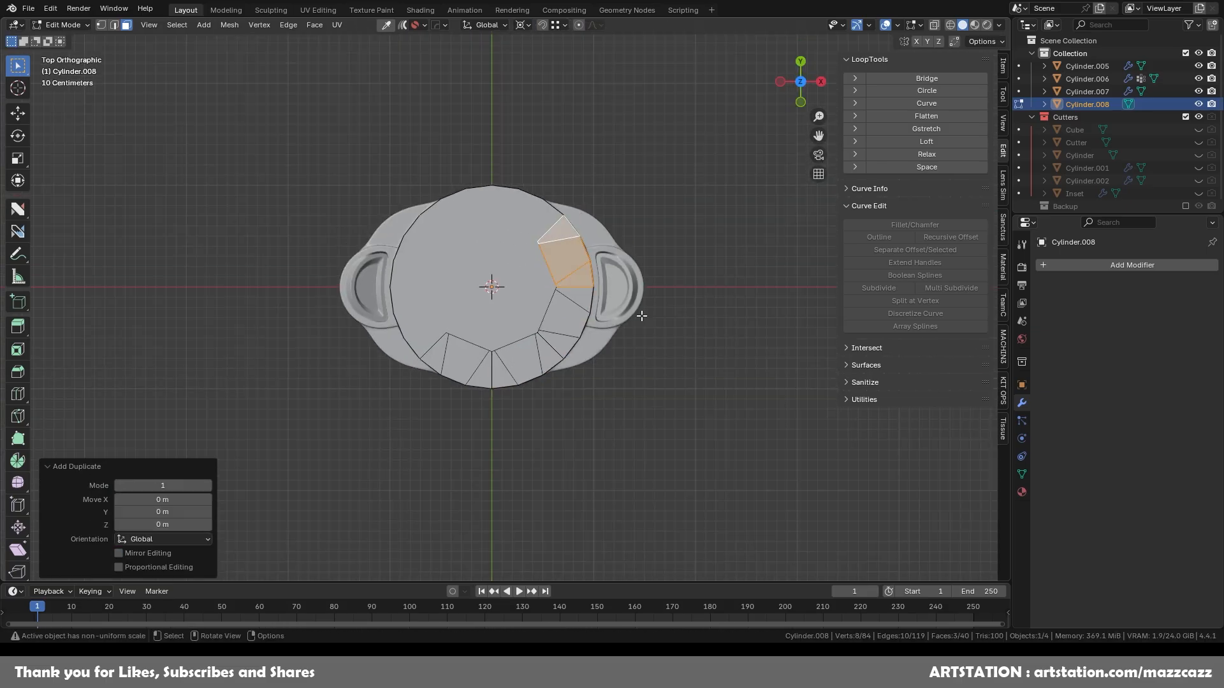
pyautogui.press('Escape')
pyautogui.press('r')
pyautogui.keyDown('ctrl'); pyautogui.click(619, 312); pyautogui.keyUp('ctrl')
pyautogui.scroll(2, 618, 312)
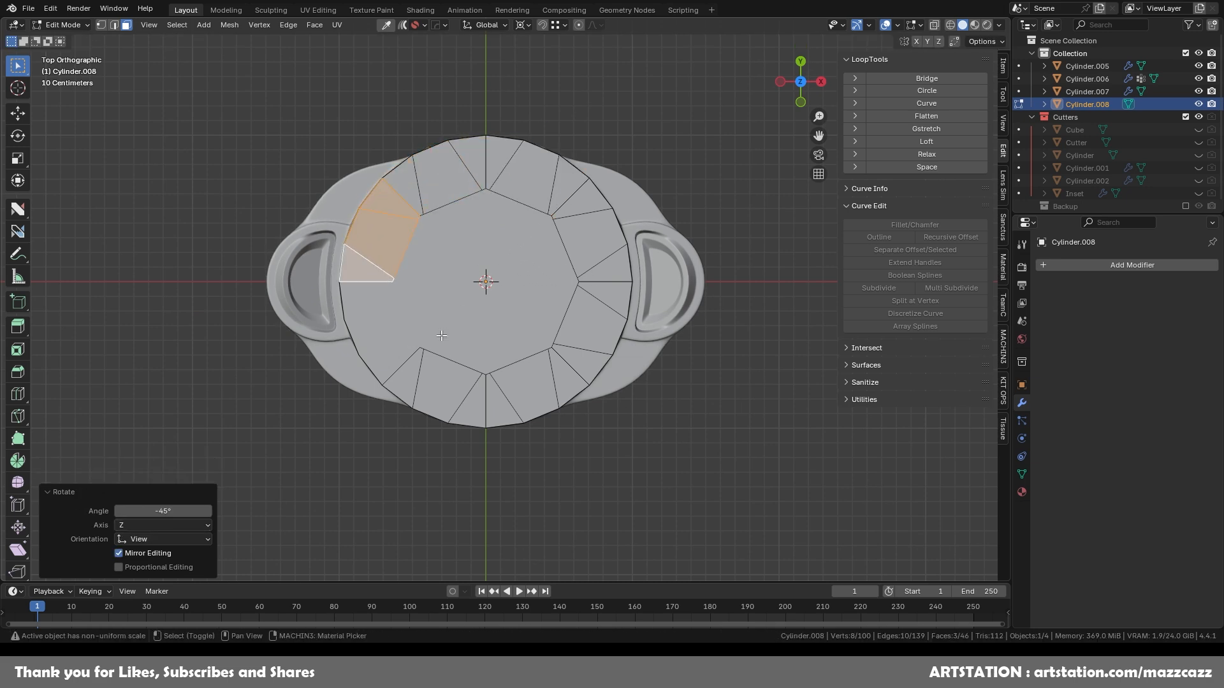
# Step: Add loop cuts around the top ring and outer wall, and extrude the octagonal opening down about 0.33 m along Z
pyautogui.press('3')
pyautogui.moveTo(578, 365); pyautogui.dragTo(585, 296, button='middle')
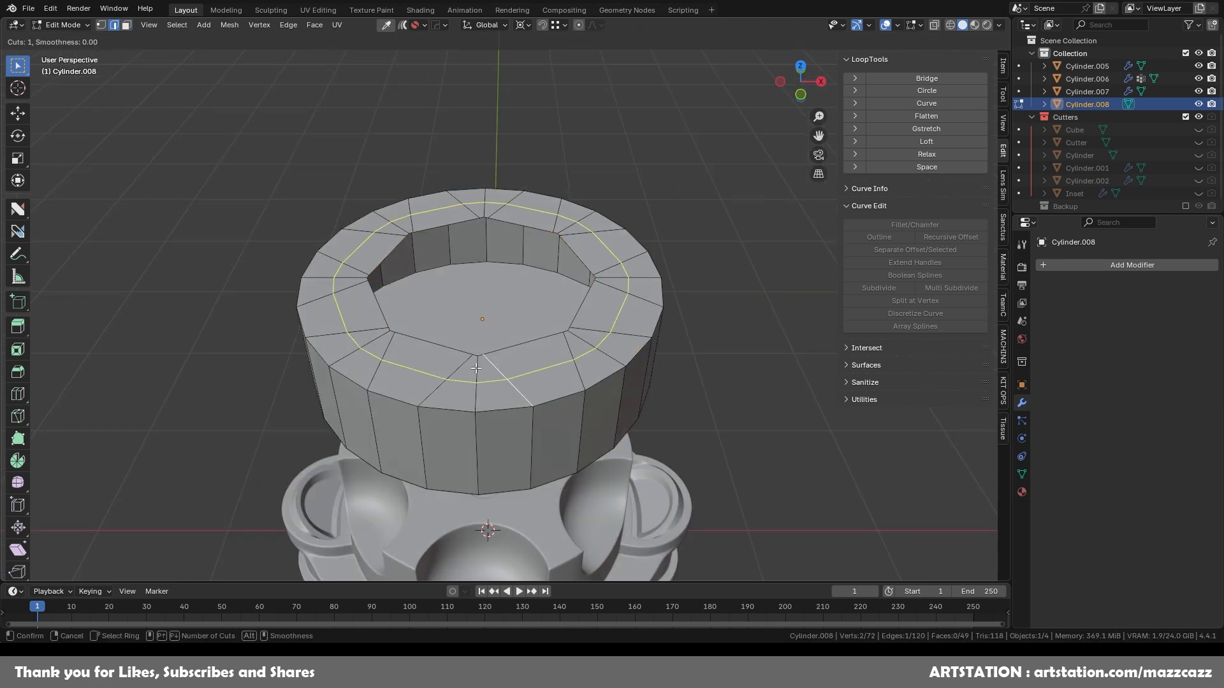
pyautogui.scroll(1, 474, 438)
pyautogui.click(594, 245)
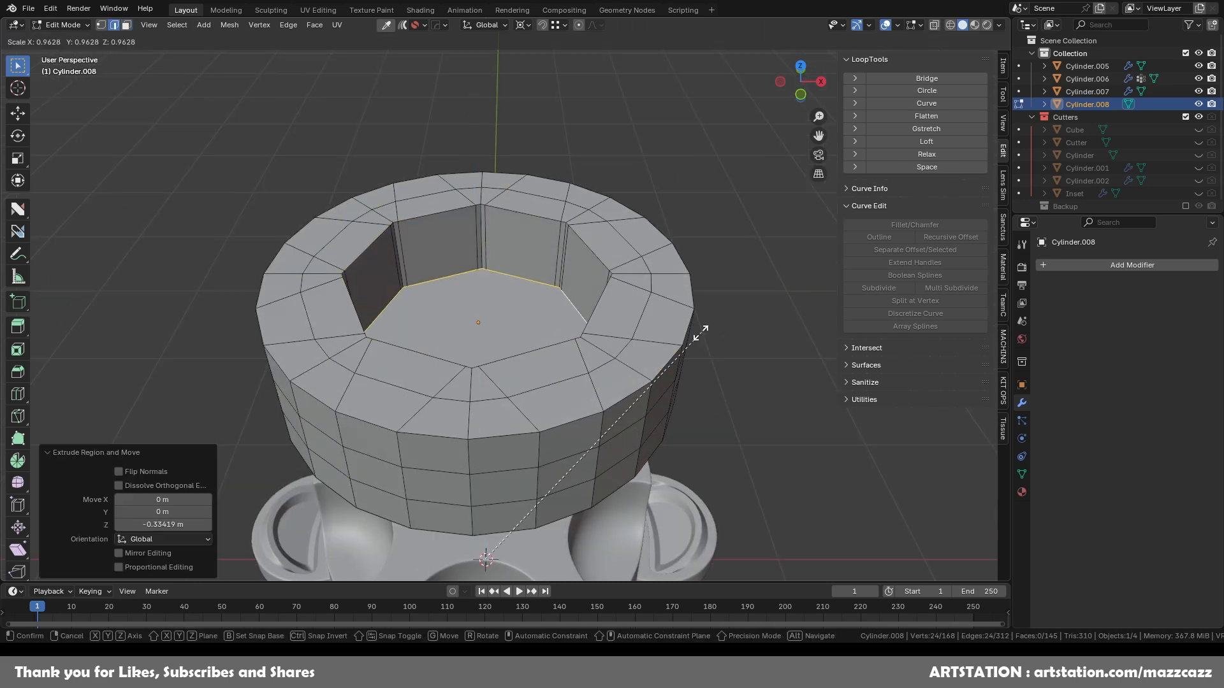
# Step: Fill the bottom of the octagonal recess with a face and inset it slightly
pyautogui.press('f')
pyautogui.moveTo(538, 287); pyautogui.dragTo(542, 320, button='middle')
pyautogui.press('i')
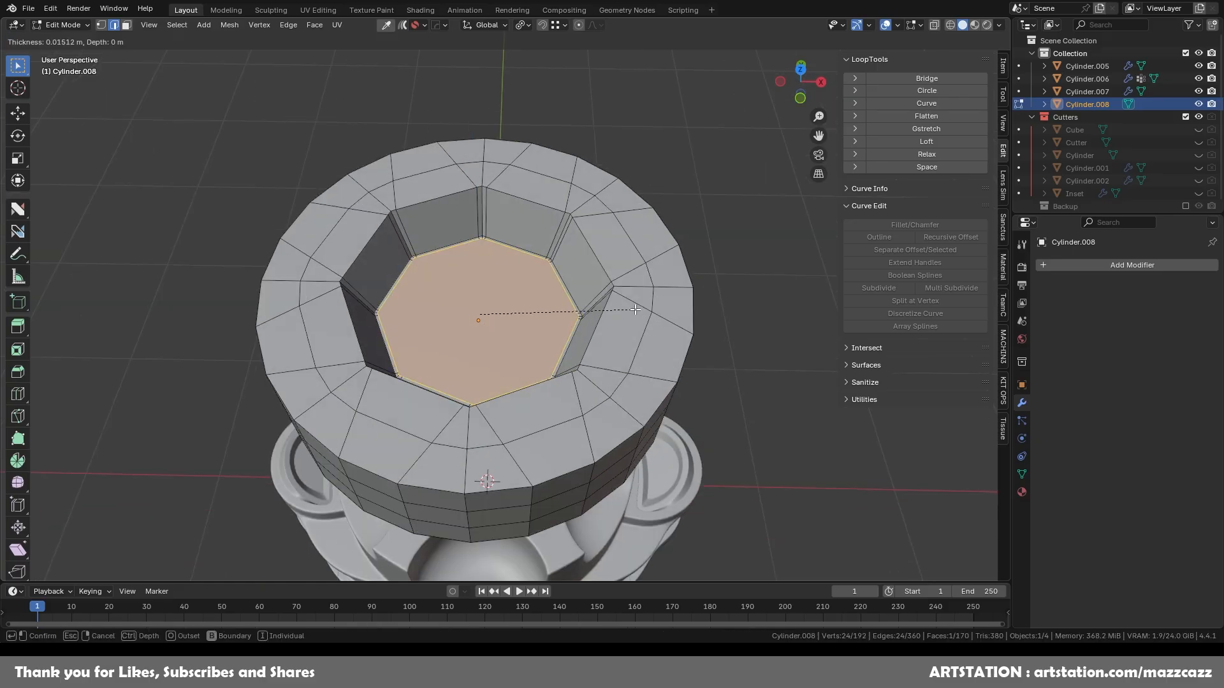
pyautogui.click(583, 308)
# Step: Offset the recess's upper octagonal edges by 0.040 and add supporting loop cuts around the recess walls
pyautogui.scroll(2, 510, 255)
pyautogui.hotkey('ctrl', 'r')
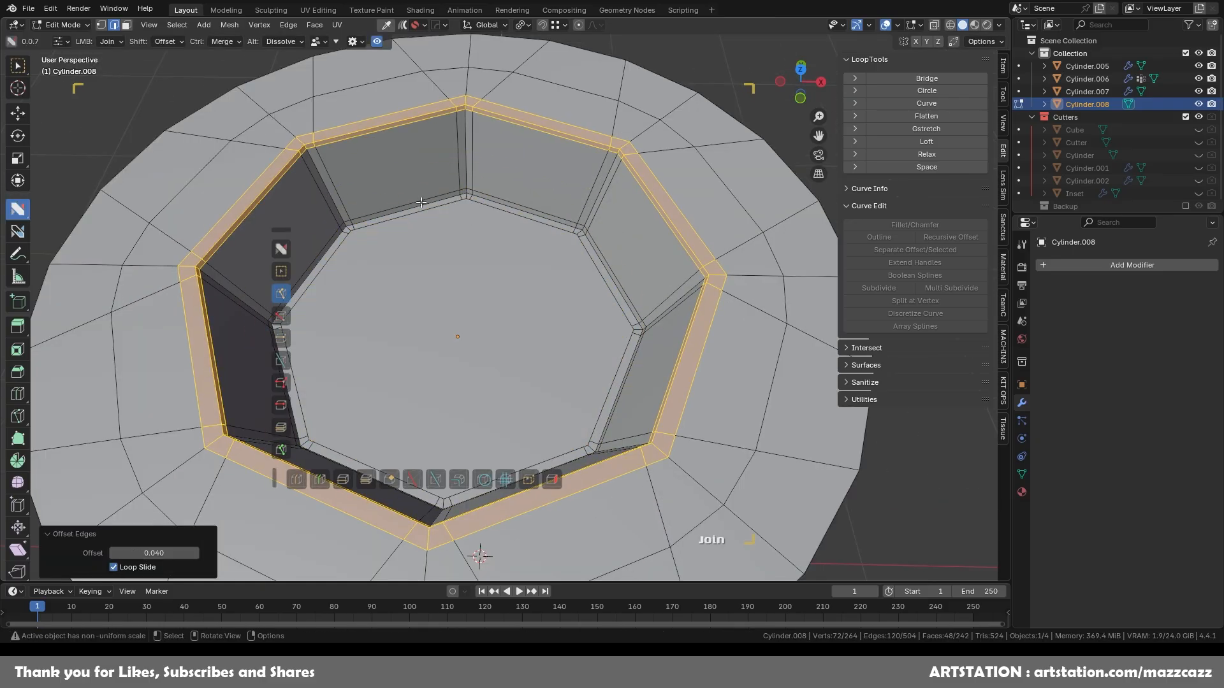
pyautogui.hotkey('ctrl', 'r')
pyautogui.click(457, 167)
pyautogui.moveTo(471, 223); pyautogui.dragTo(473, 263, button='middle')
pyautogui.click(548, 275)
# Step: Rebuild the recess floor with Grid Fill at a span of 6, adjusting the offset to align the grid
pyautogui.keyDown('alt'); pyautogui.click(607, 256); pyautogui.keyUp('alt')
pyautogui.hotkey('ctrl', 'f')
pyautogui.click(609, 262)
pyautogui.click(208, 555)
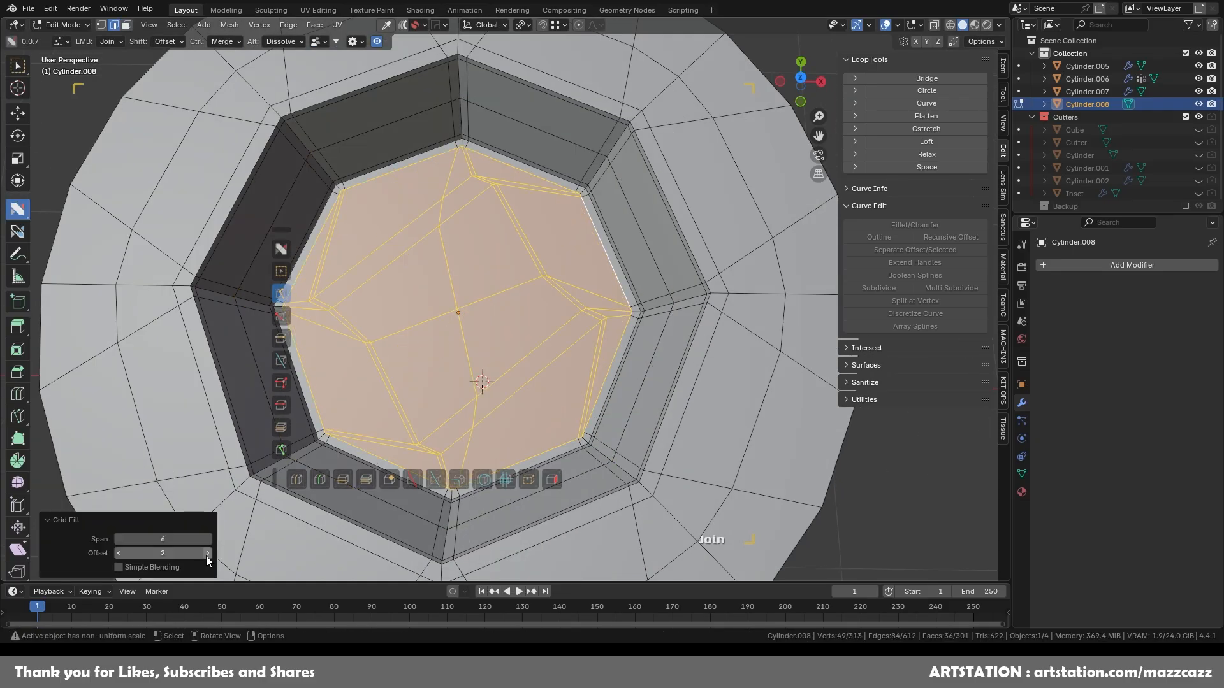
pyautogui.click(207, 556)
pyautogui.scroll(-3, 638, 287)
# Step: Apply the cylinder's scale and bevel its outer top edge by about 0.055 m with one segment
pyautogui.moveTo(763, 273); pyautogui.dragTo(755, 191, button='middle')
pyautogui.keyDown('alt'); pyautogui.click(637, 354); pyautogui.keyUp('alt')
pyautogui.hotkey('ctrl', 'b')
pyautogui.press('Tab')
pyautogui.hotkey('ctrl', 'a')
pyautogui.click(722, 296)
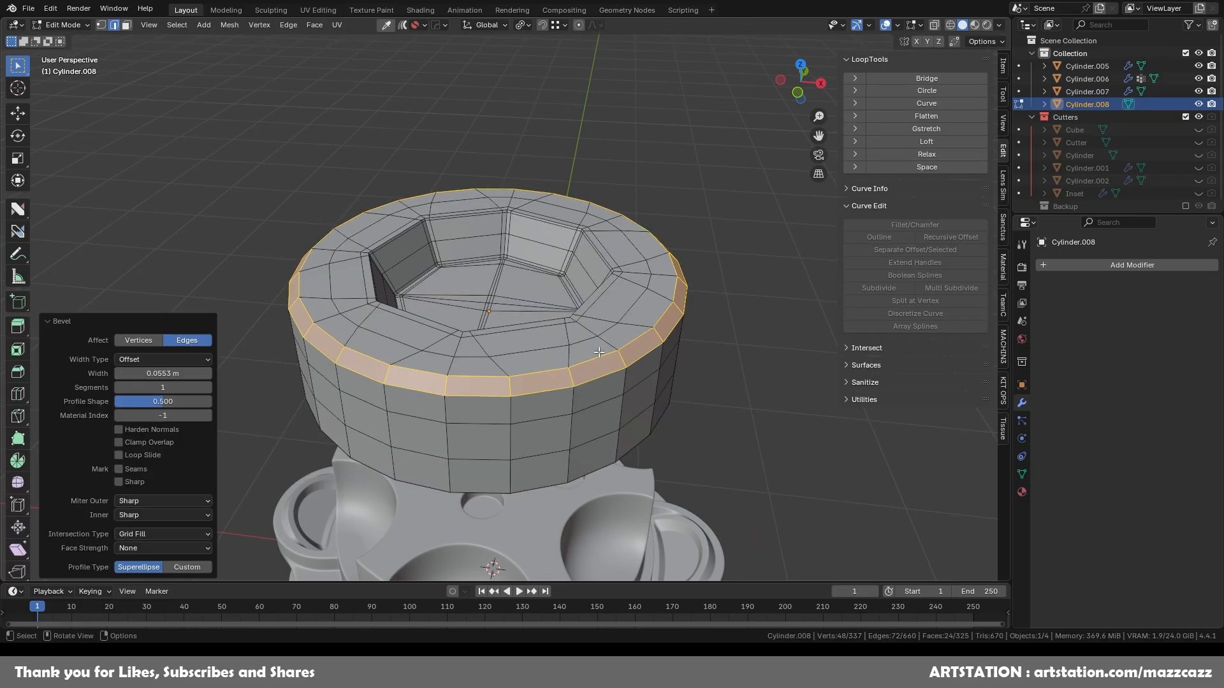
# Step: Inset the cylinder's underside face, delete the inner face and close the opening with Grid Fill
pyautogui.moveTo(727, 374); pyautogui.dragTo(717, 268, button='middle')
pyautogui.press('3')
pyautogui.click(650, 344)
pyautogui.press('i')
pyautogui.click(688, 323)
pyautogui.press('x')
pyautogui.keyDown('alt'); pyautogui.click(554, 282); pyautogui.keyUp('alt')
pyautogui.hotkey('ctrl', 'f')
pyautogui.click(554, 281)
pyautogui.moveTo(554, 281); pyautogui.dragTo(503, 247, button='middle')
# Step: Add a level 2 Subdivision modifier to the recessed cylinder and shade it smooth
pyautogui.moveTo(575, 276); pyautogui.dragTo(583, 376, button='middle')
pyautogui.press('Tab')
pyautogui.hotkey('ctrl', '2')
pyautogui.rightClick(583, 284)
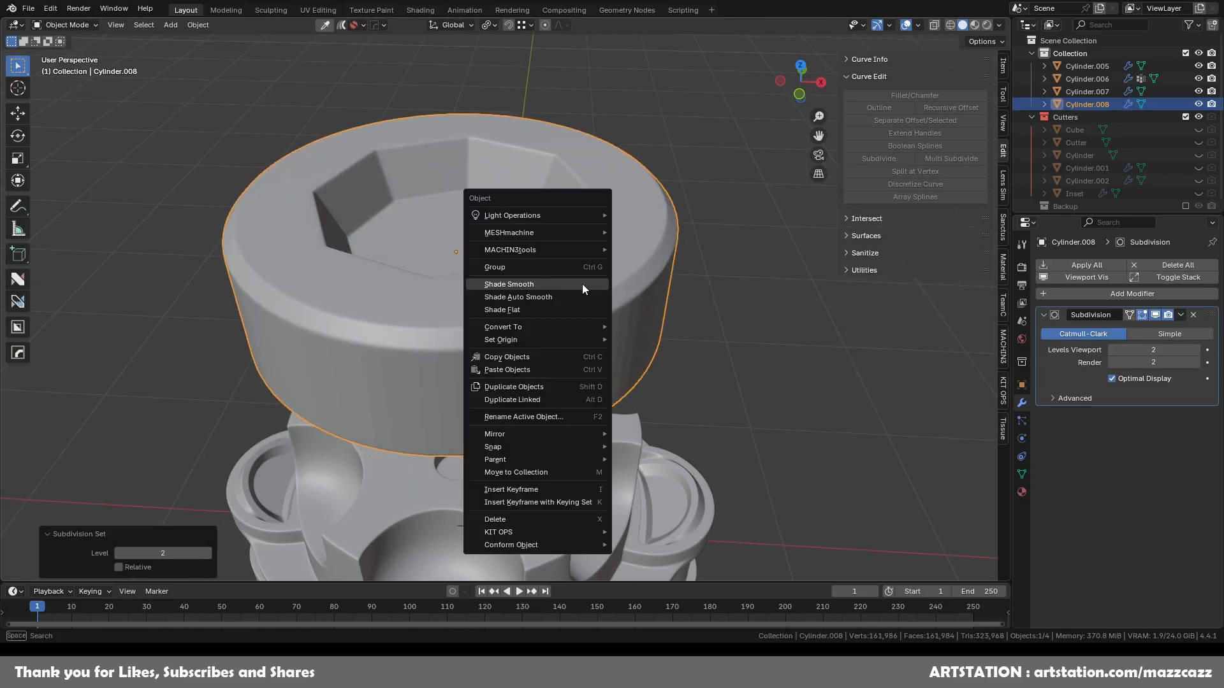
pyautogui.click(583, 285)
# Step: Scale the recessed cylinder down to screw size and position it over the small hole on the body's +X side
pyautogui.scroll(-4, 583, 285)
pyautogui.click(803, 66)
pyautogui.press('s')
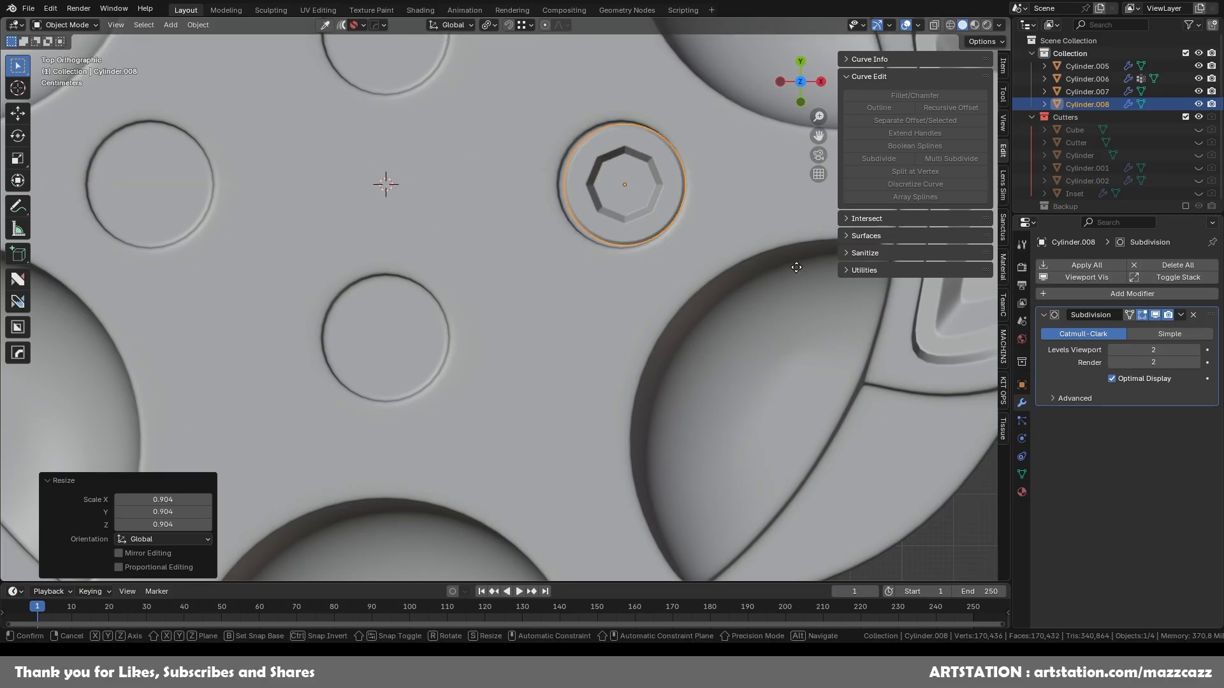
pyautogui.click(794, 265)
# Step: Lower the screw about 0.4 m along Z into the hole and centre it along X
pyautogui.moveTo(794, 266); pyautogui.dragTo(749, 227, button='middle')
pyautogui.press('g')
pyautogui.press('z')
pyautogui.click(742, 350)
pyautogui.keyDown('shift'); pyautogui.moveTo(743, 351); pyautogui.dragTo(624, 148, button='middle'); pyautogui.keyUp('shift')
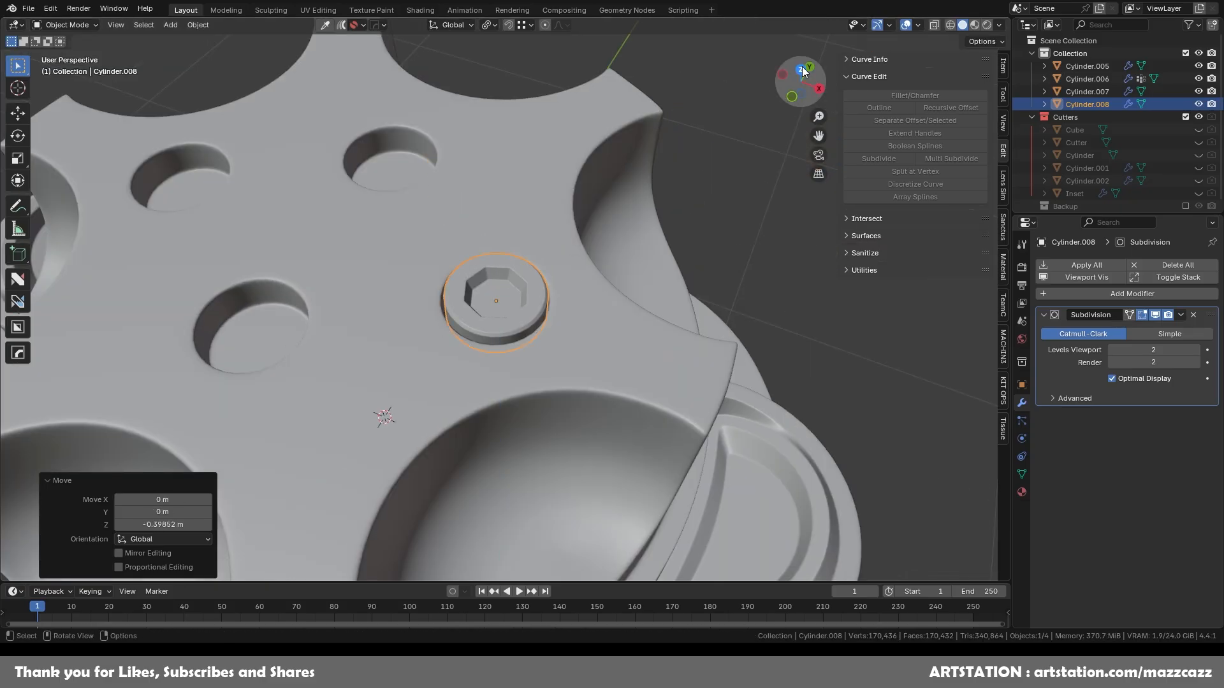
pyautogui.click(801, 69)
pyautogui.press('g')
pyautogui.press('x')
pyautogui.click(770, 204)
# Step: Mirror the screw across X using the body as mirror object, and save the file
pyautogui.moveTo(701, 255); pyautogui.dragTo(565, 317, button='middle')
pyautogui.keyDown('shift'); pyautogui.click(564, 316); pyautogui.keyUp('shift')
pyautogui.press('q')
pyautogui.click(595, 343)
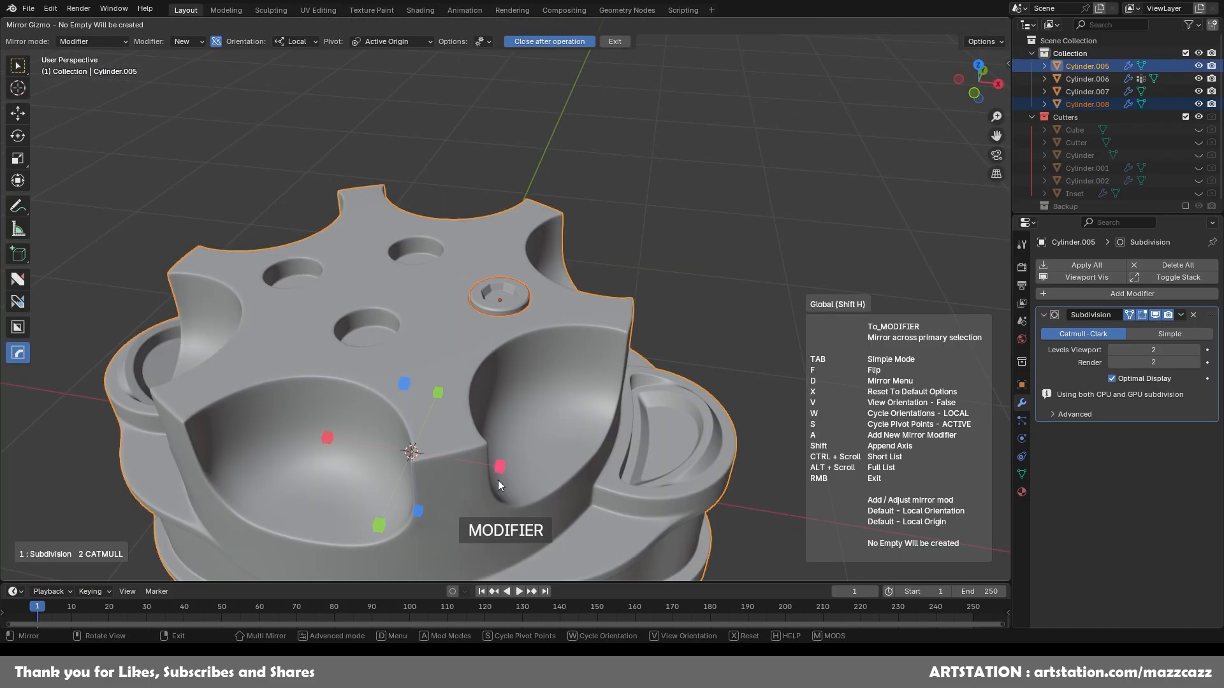
pyautogui.click(500, 467)
pyautogui.click(801, 71)
pyautogui.hotkey('ctrl', 's')
# Step: Duplicate the mirrored screw, remove the copy's Mirror modifier and move the copy to the body's centre
pyautogui.keyDown('shift'); pyautogui.moveTo(530, 273); pyautogui.dragTo(629, 340, button='middle'); pyautogui.keyUp('shift')
pyautogui.scroll(7, 637, 337)
pyautogui.click(657, 326)
pyautogui.scroll(-8, 622, 296)
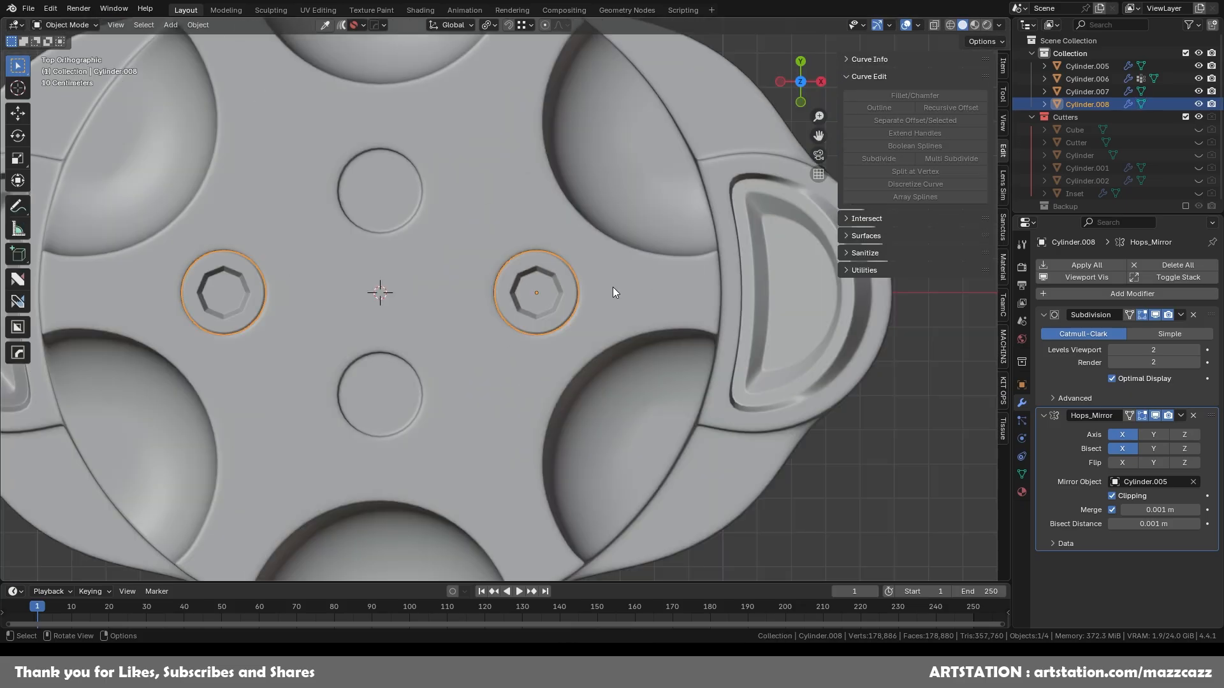
pyautogui.click(1193, 415)
pyautogui.press('g')
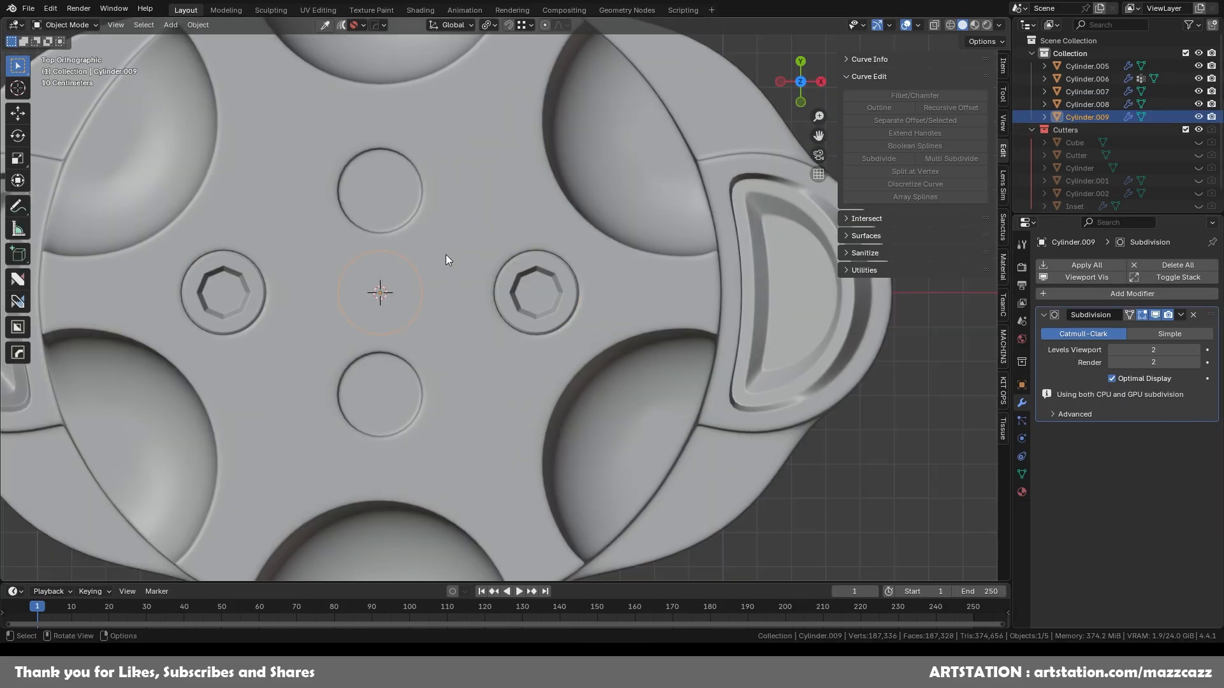
# Step: Move the screw copy from the body's centre into the small hole on the -Y side, adjusting its height along Z
pyautogui.click(484, 401)
pyautogui.press('g')
pyautogui.press('z')
# Step: Mirror the screw copy across Y using the body as mirror object, and save the file
pyautogui.moveTo(483, 402); pyautogui.dragTo(642, 258, button='middle')
pyautogui.keyDown('shift'); pyautogui.click(561, 198); pyautogui.keyUp('shift')
pyautogui.click(727, 297)
pyautogui.hotkey('ctrl', 's')
pyautogui.moveTo(727, 298); pyautogui.dragTo(594, 220, button='middle')
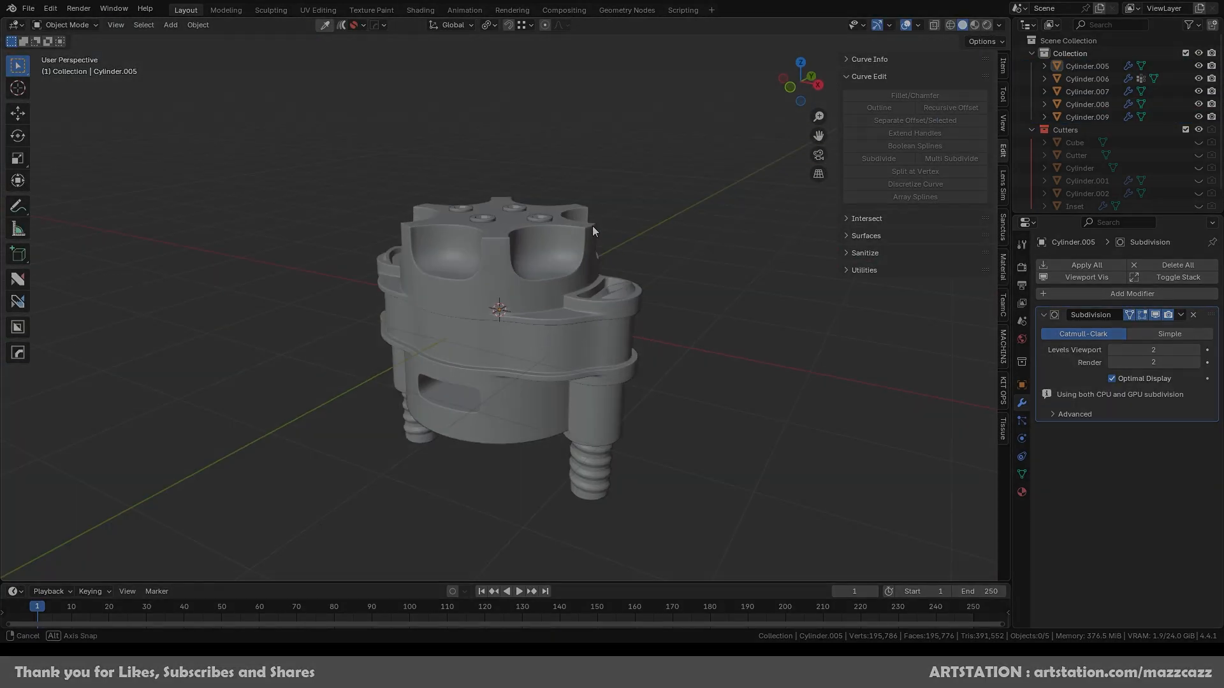